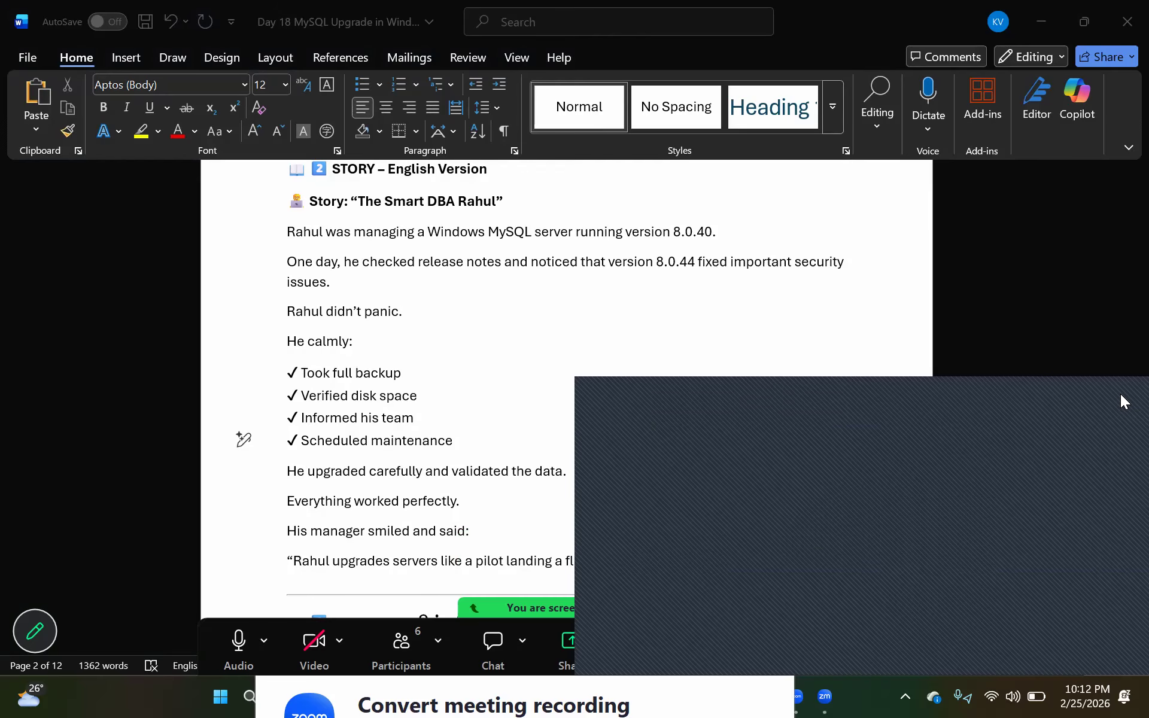
Read through the upgrade document from the story sections to the Create Database & Table and Insert Data practical steps.
click(1120, 394)
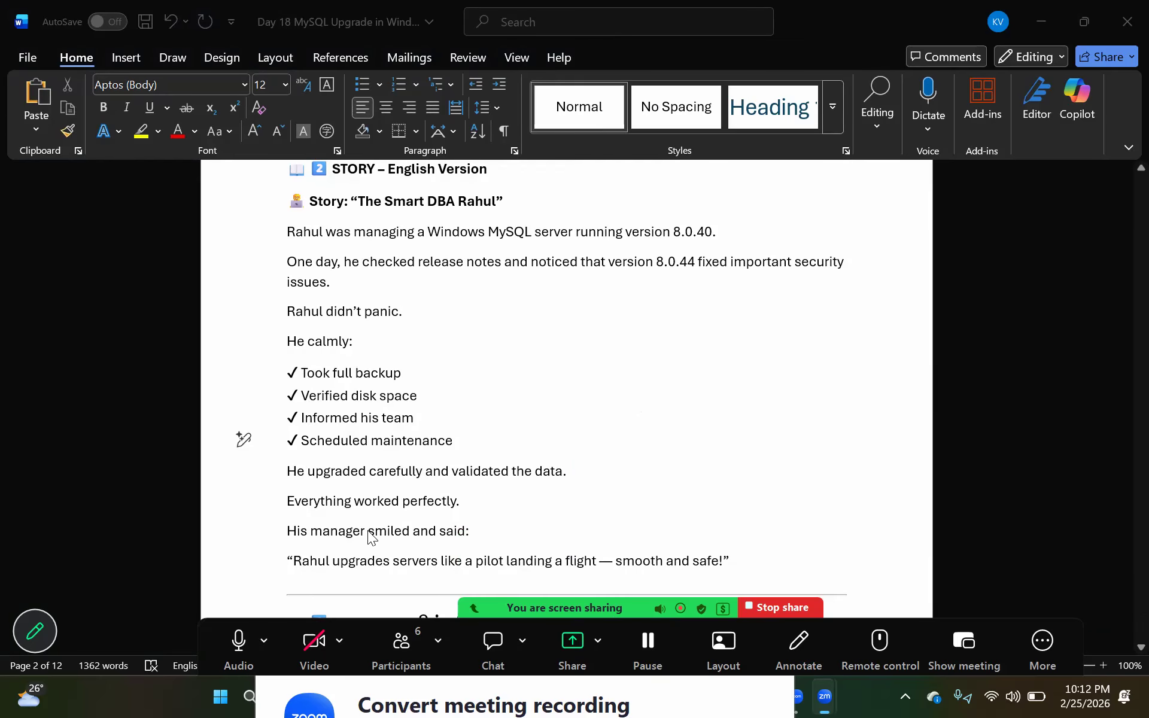
scroll(449, 520, down, 2)
scroll(536, 505, down, 2)
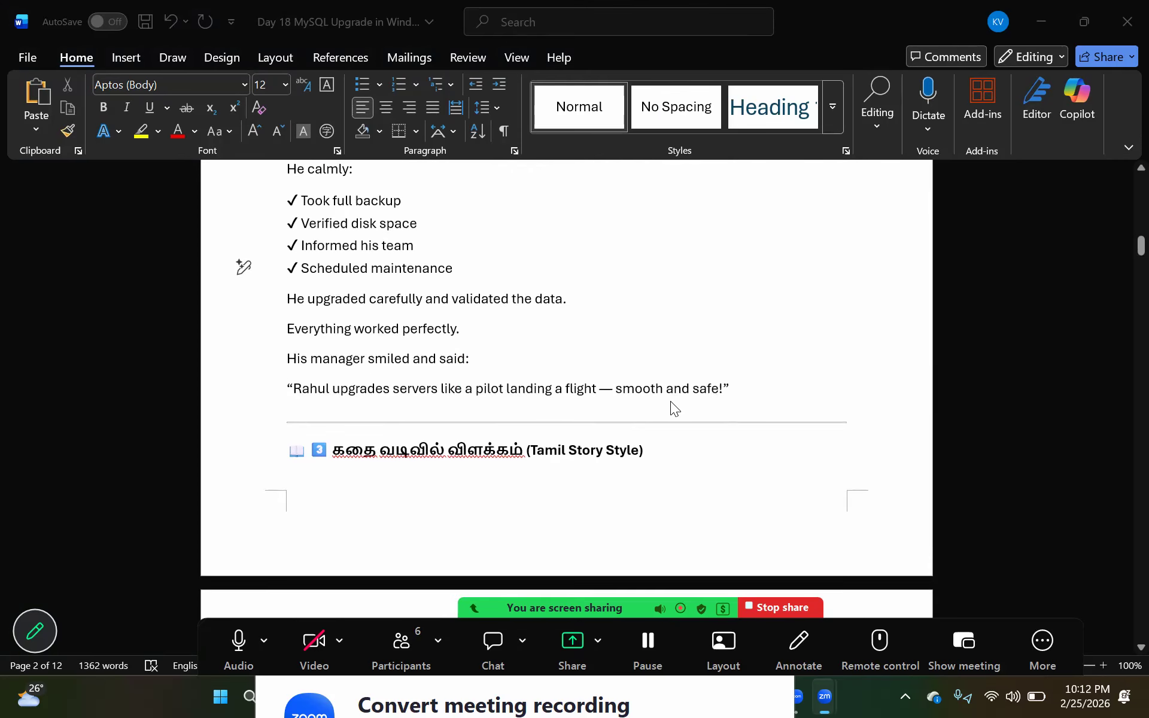
scroll(656, 449, down, 7)
scroll(657, 452, down, 12)
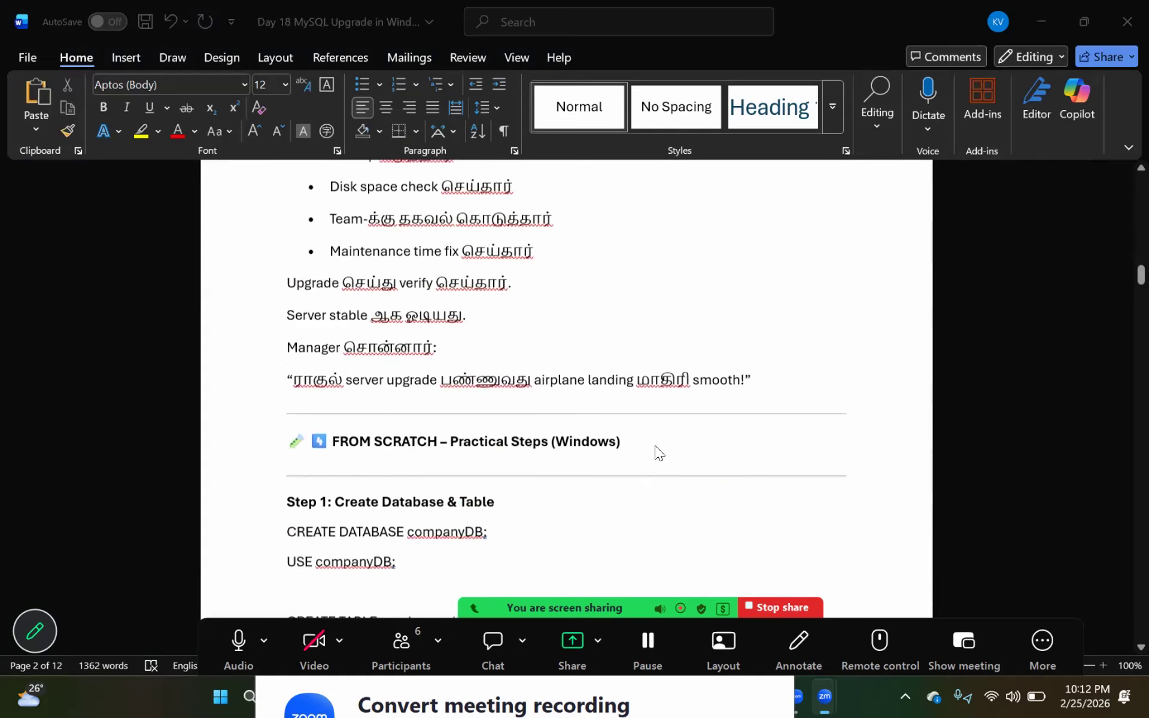
scroll(654, 445, down, 2)
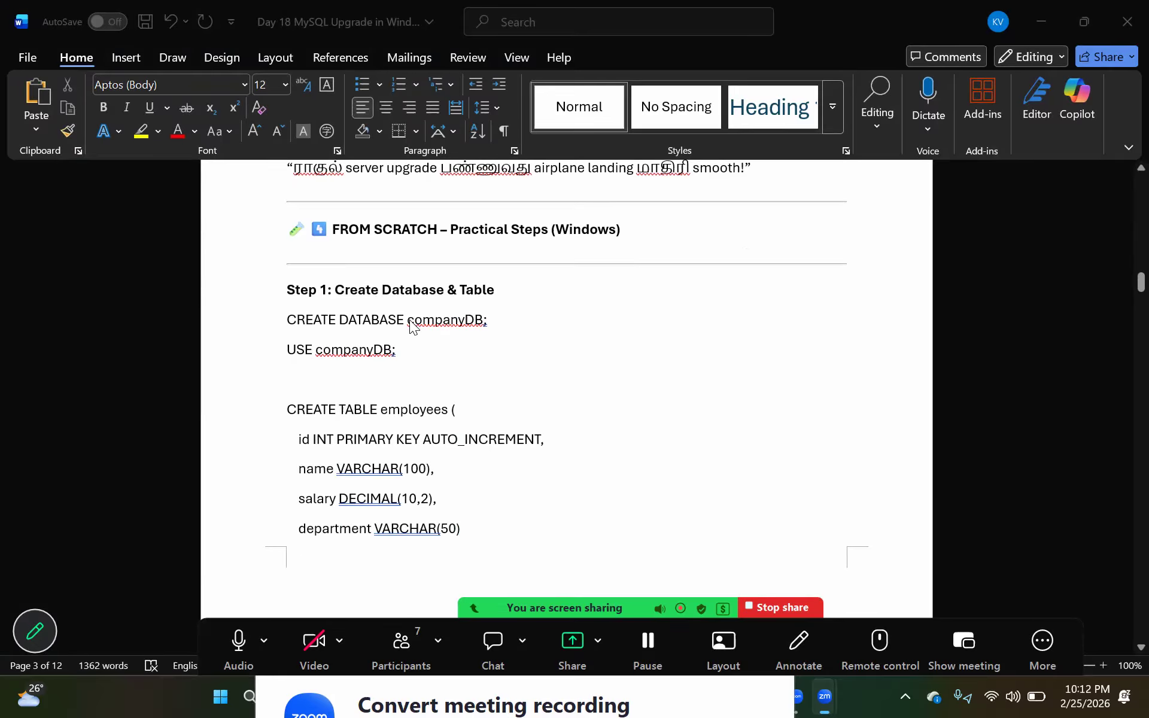
scroll(441, 473, down, 8)
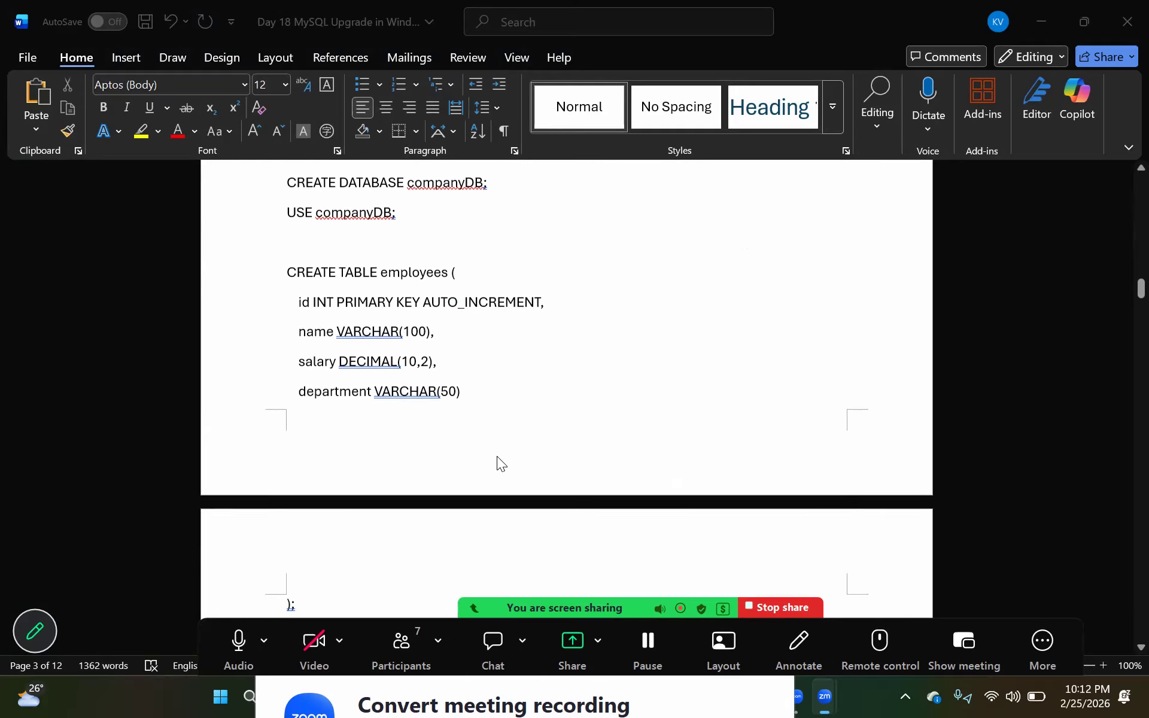
scroll(496, 454, down, 8)
scroll(487, 447, up, 3)
scroll(483, 444, up, 12)
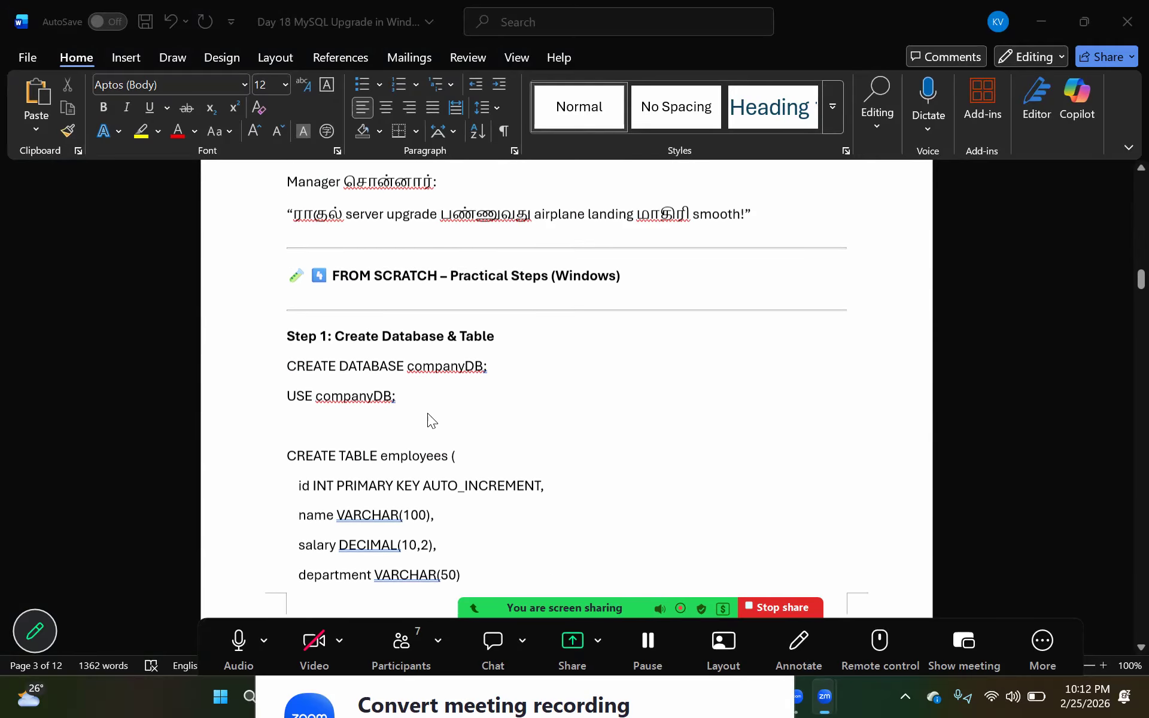
Copy the CREATE DATABASE companyDB; and USE companyDB; statements from Step 1 of the practical section.
click(292, 406)
drag(286, 407, 412, 436)
key(super+c)
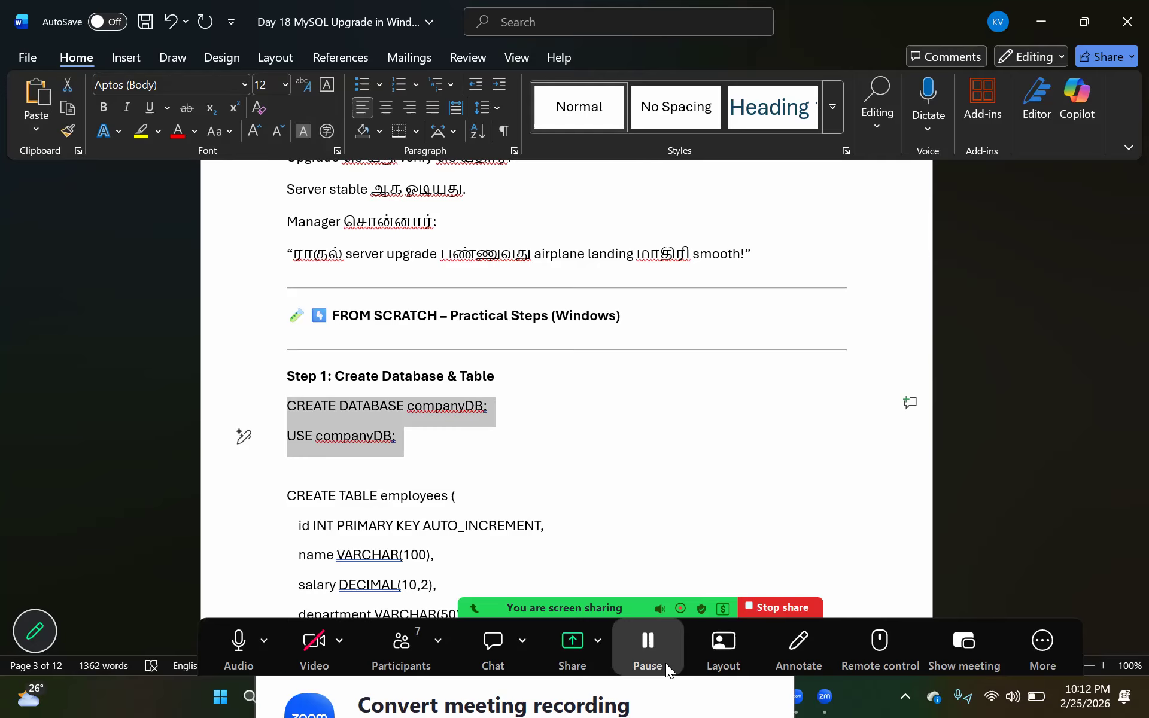
Switch to the MySQL 8.0.40 terminal session on port 3307, maximize it, and run the copied CREATE DATABASE companyDB; and USE companyDB; statements.
key(alt+Tab)
key(Tab)
key(Tab)
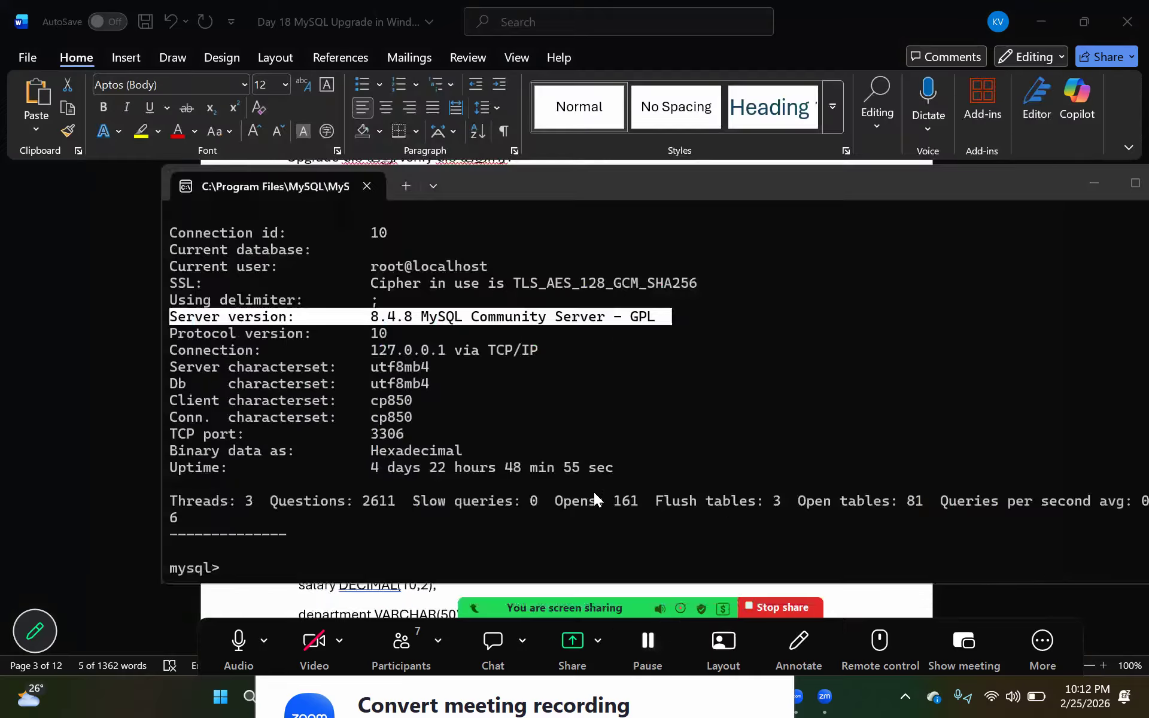
key(alt+Tab)
key(Tab)
key(Tab)
key(Tab)
key(Tab)
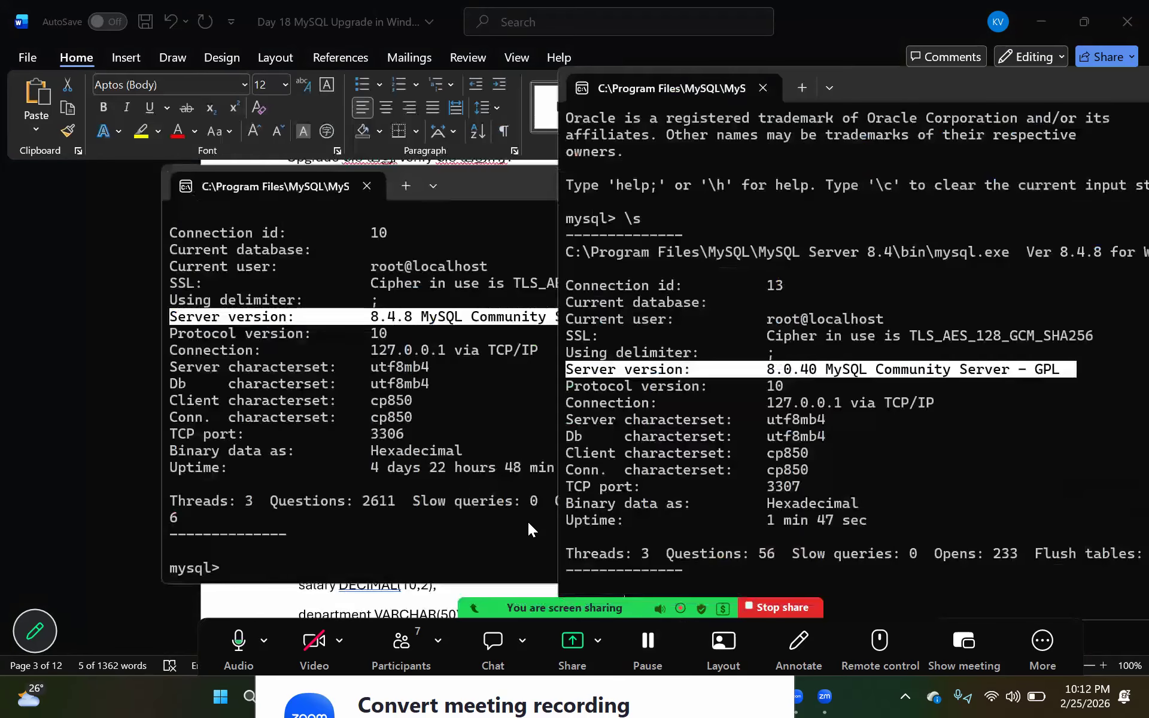
double_click(905, 93)
key(ctrl+v)
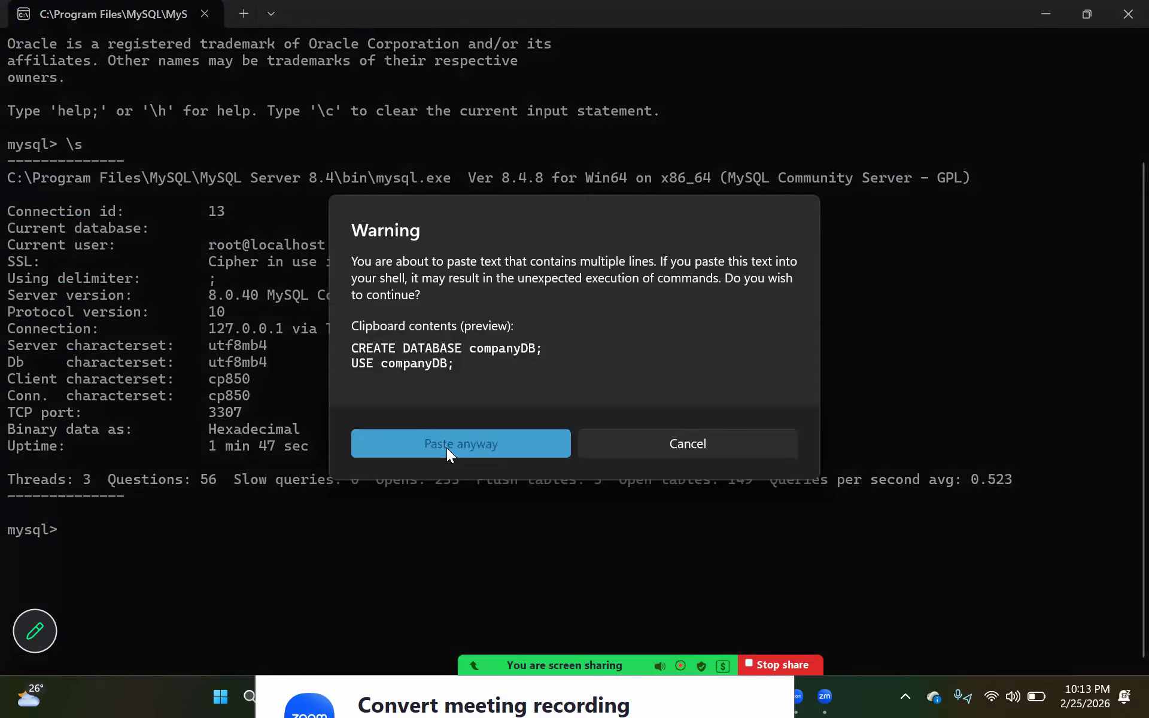
click(447, 447)
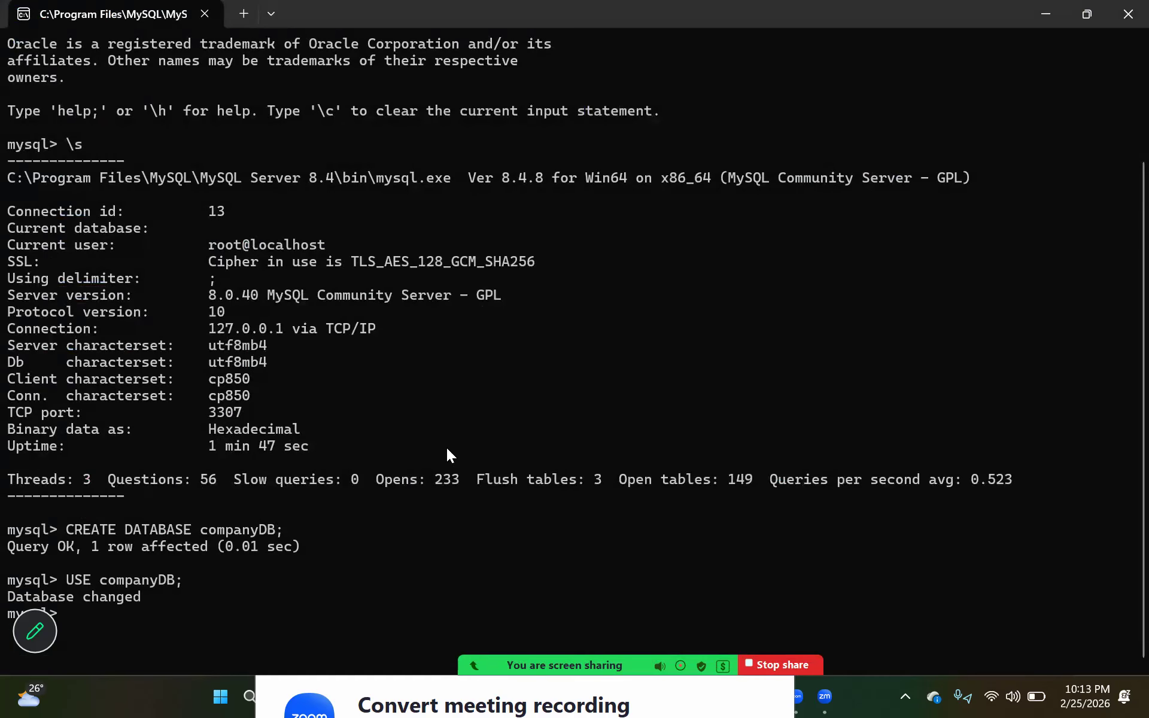
Return to the Word document and select the full CREATE TABLE employees statement, including its closing bracket on the following page.
key(alt+Tab)
key(alt+Tab)
key(Tab)
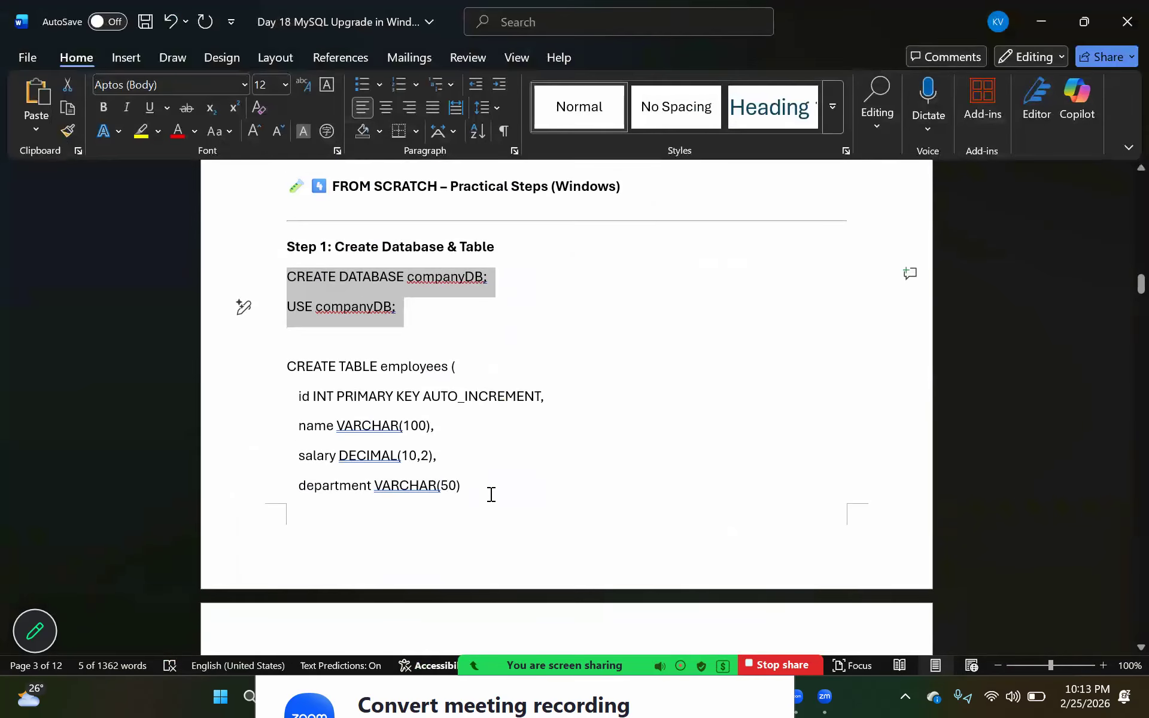
drag(491, 494, 337, 426)
scroll(423, 545, down, 3)
drag(323, 525, 267, 192)
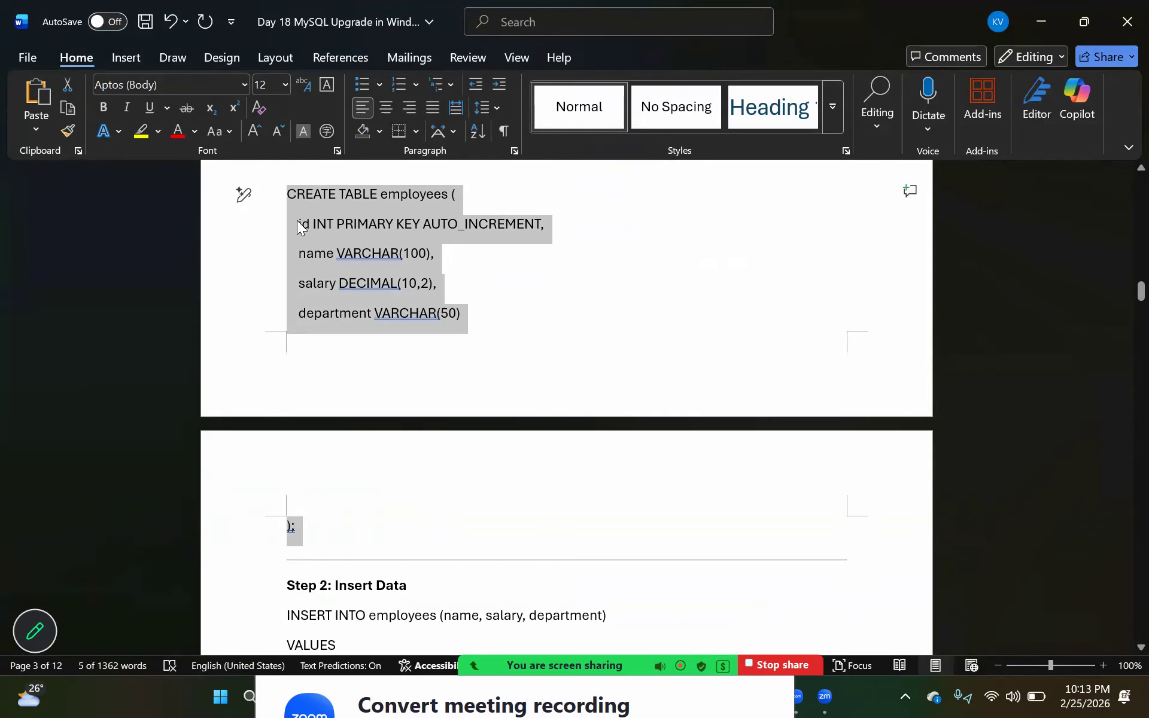
key(alt+Tab)
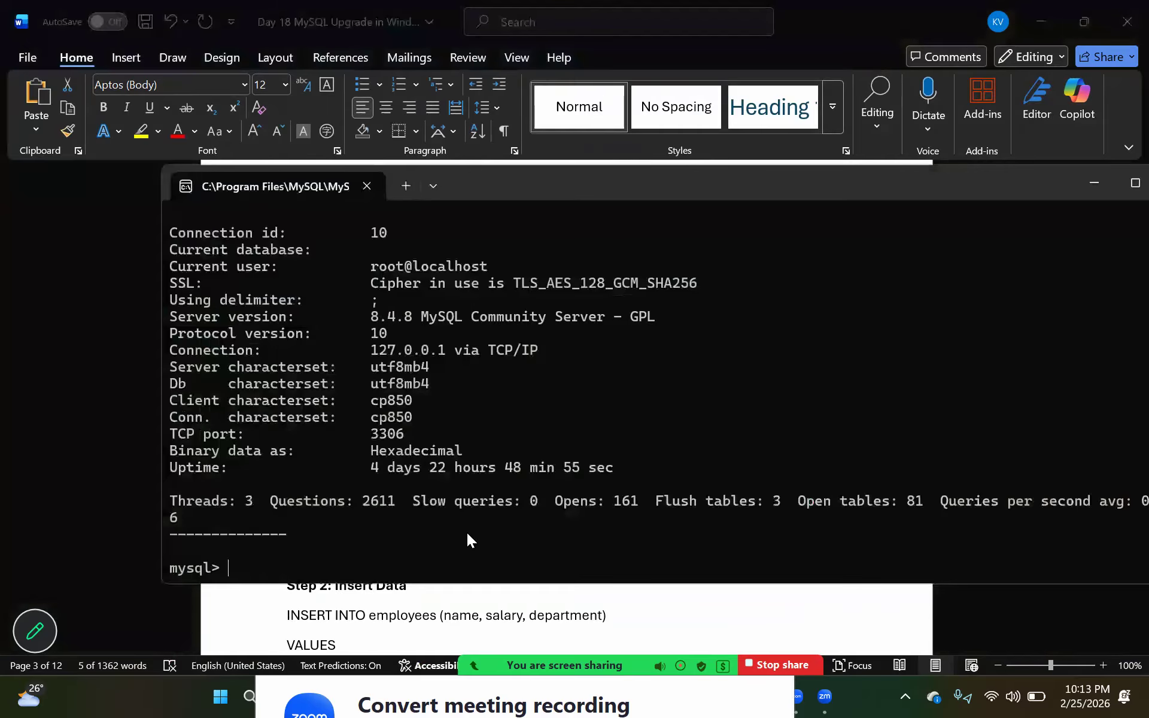
key(alt+Tab)
key(alt+Tab)
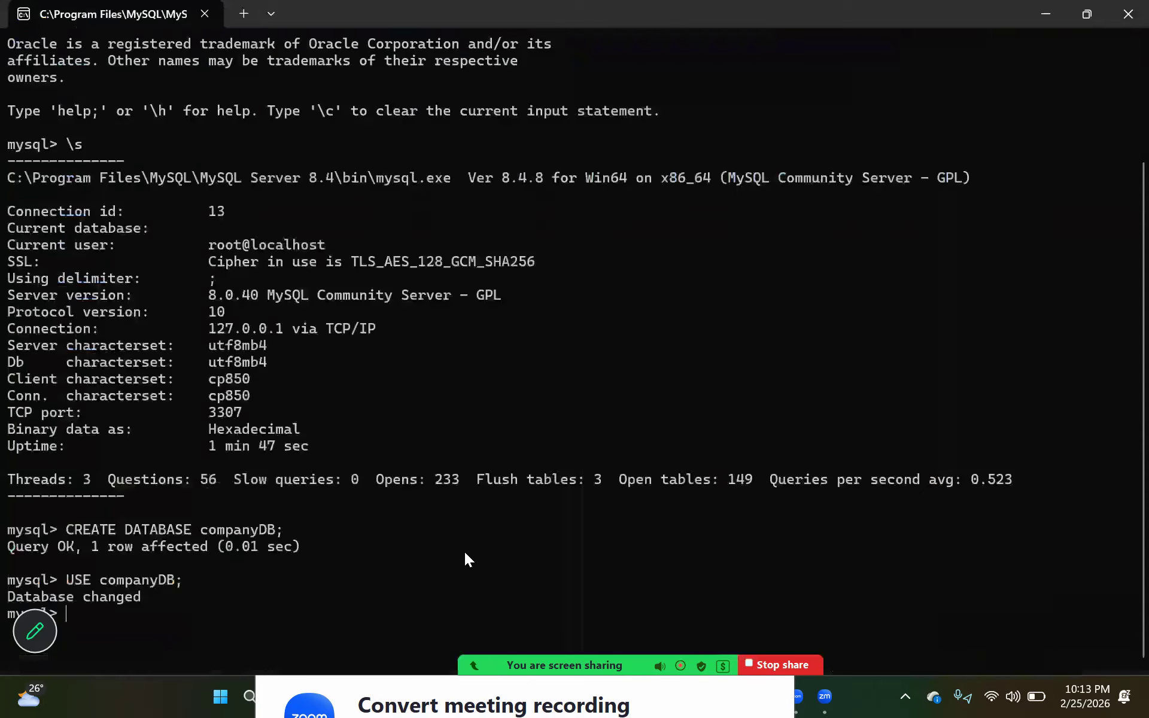
text(Server version:         8.4.8 MySQL Community Server - GPL)
key(BackSpace)
key(BackSpace)
key(BackSpace)
key(BackSpace)
key(BackSpace)
key(BackSpace)
key(BackSpace)
key(BackSpace)
key(BackSpace)
key(BackSpace)
key(BackSpace)
key(BackSpace)
key(BackSpace)
key(BackSpace)
key(BackSpace)
key(BackSpace)
key(BackSpace)
key(BackSpace)
key(BackSpace)
key(BackSpace)
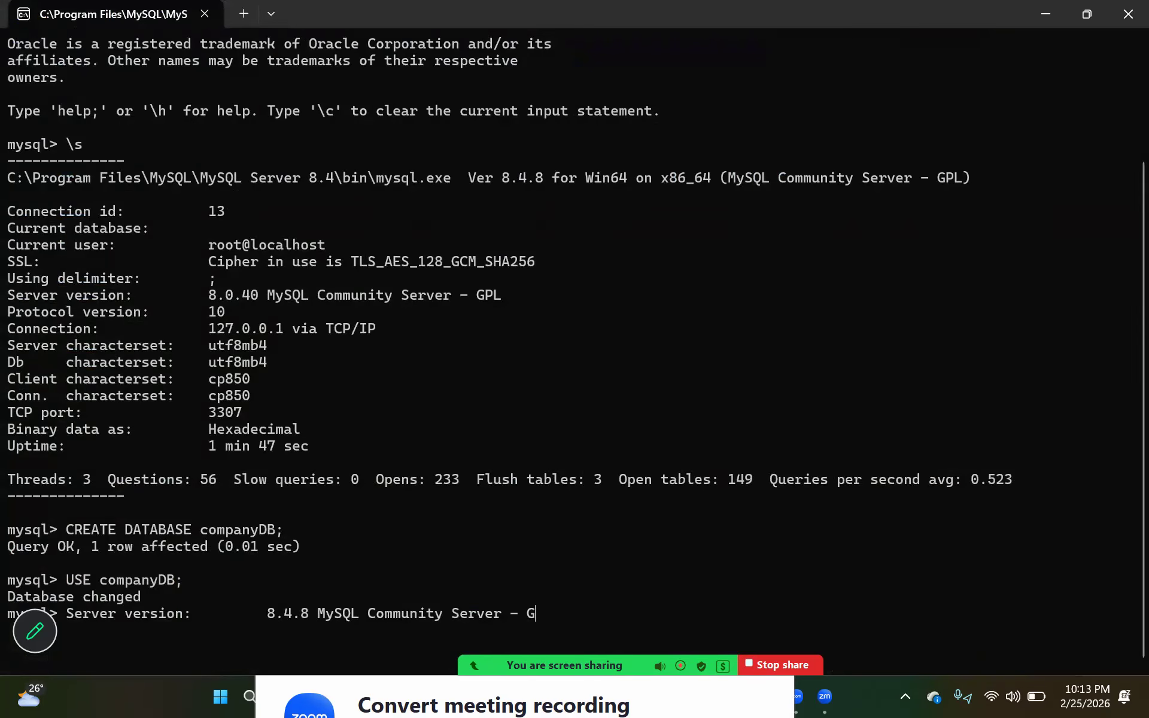
key(BackSpace)
key(BackSpace)
key(BackSpace)
key(BackSpace)
key(BackSpace)
key(BackSpace)
key(BackSpace)
key(BackSpace)
key(BackSpace)
key(BackSpace)
key(BackSpace)
key(BackSpace)
key(BackSpace)
key(BackSpace)
key(BackSpace)
key(BackSpace)
key(BackSpace)
key(BackSpace)
key(BackSpace)
key(BackSpace)
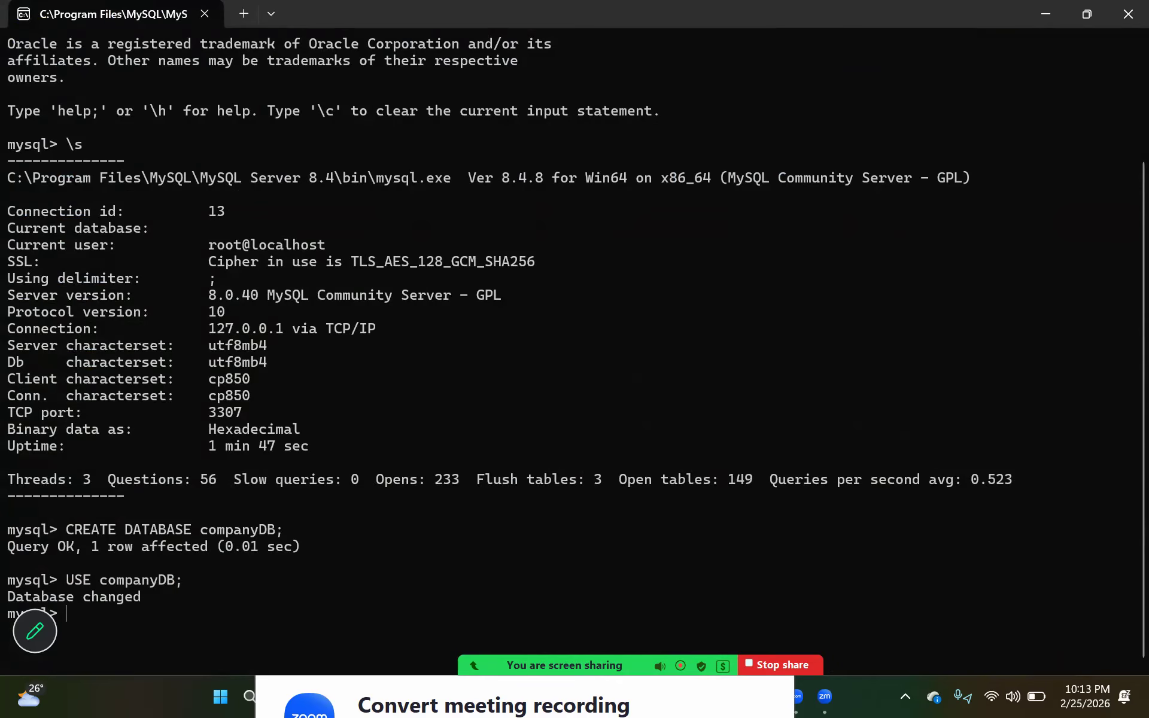
Copy the selected CREATE TABLE employees statement from Word and run it in the MySQL 8.0.40 session, accepting the multi-line paste.
key(alt+Tab)
key(alt+Tab)
right_click(369, 264)
click(430, 360)
click(409, 445)
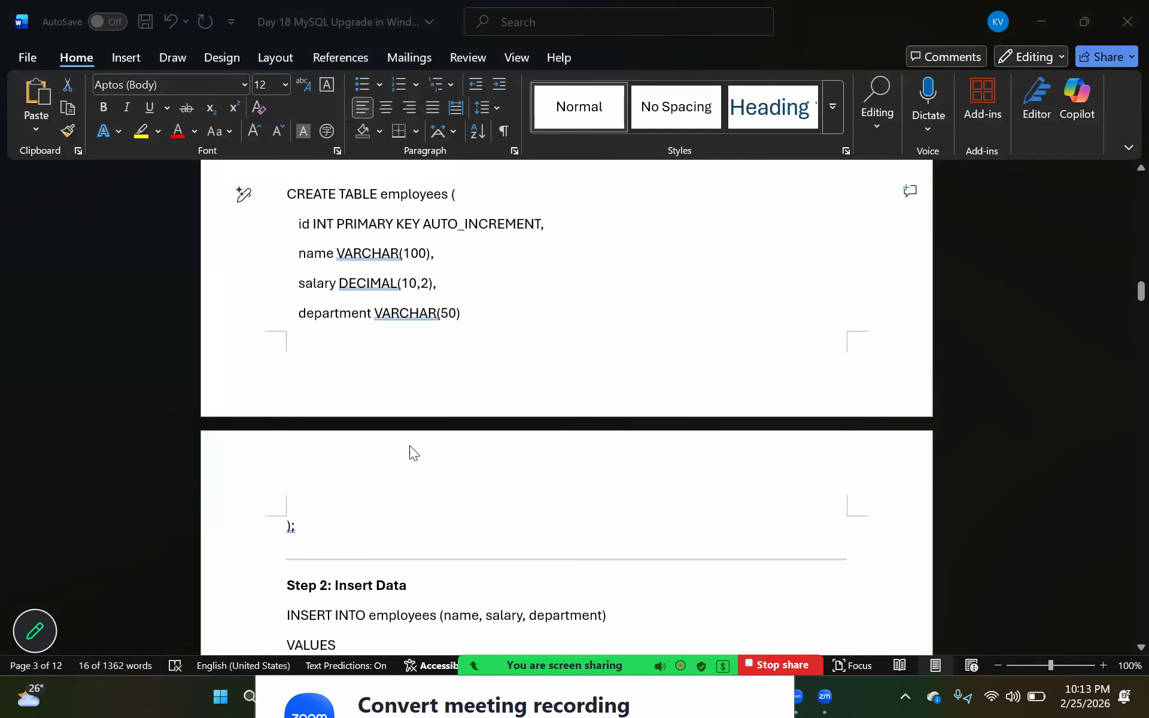
key(alt+Tab)
key(ctrl+v)
click(472, 476)
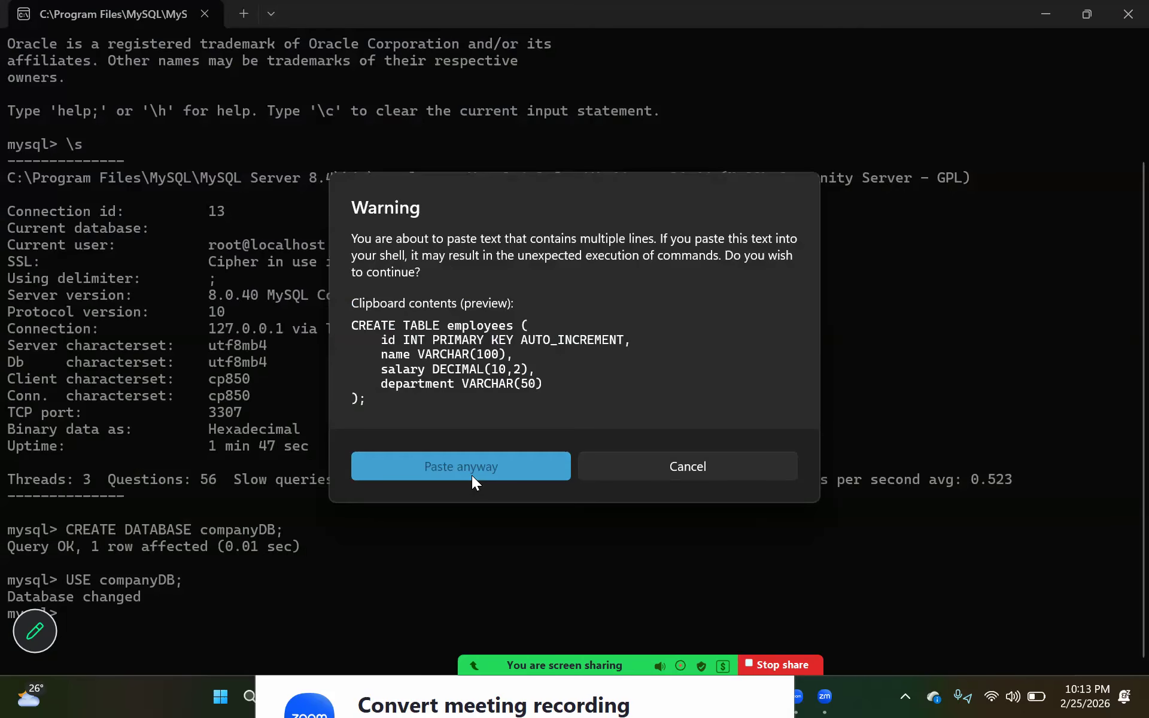
Copy the three-row INSERT INTO employees (name, salary, department) statement from Step 2 in Word and run it in the MySQL 8.0.40 session.
key(alt+Tab)
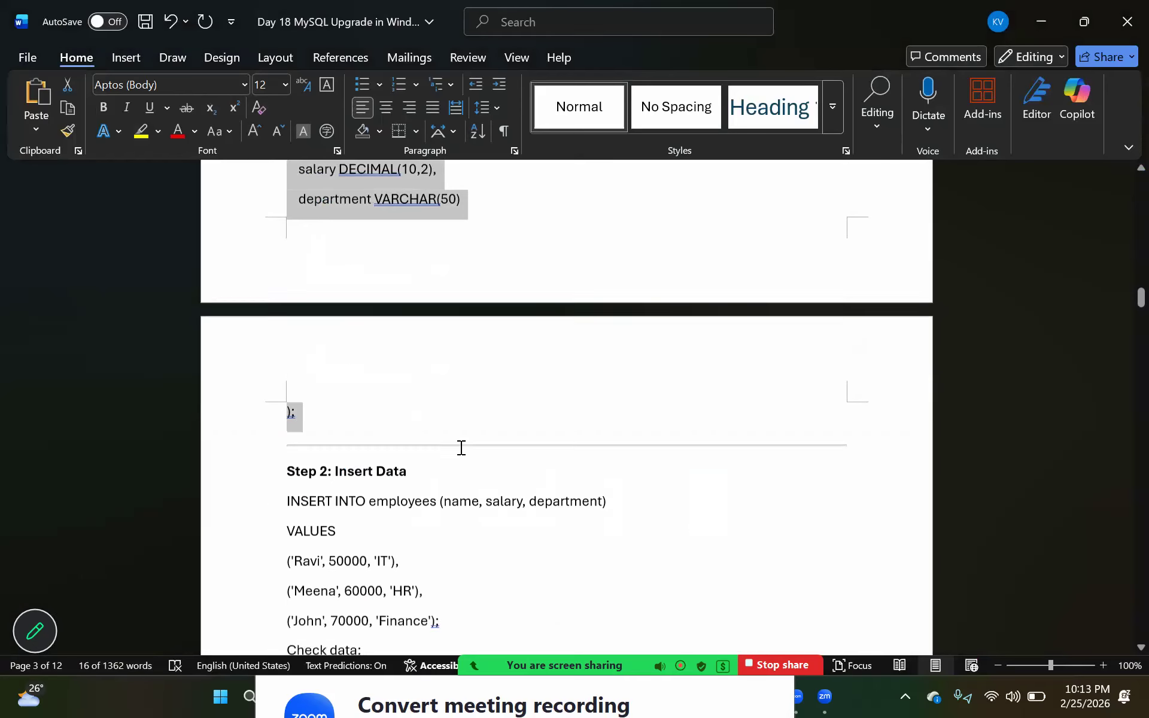
scroll(464, 454, down, 3)
drag(447, 436, 285, 317)
key(ctrl+c)
key(alt+Tab)
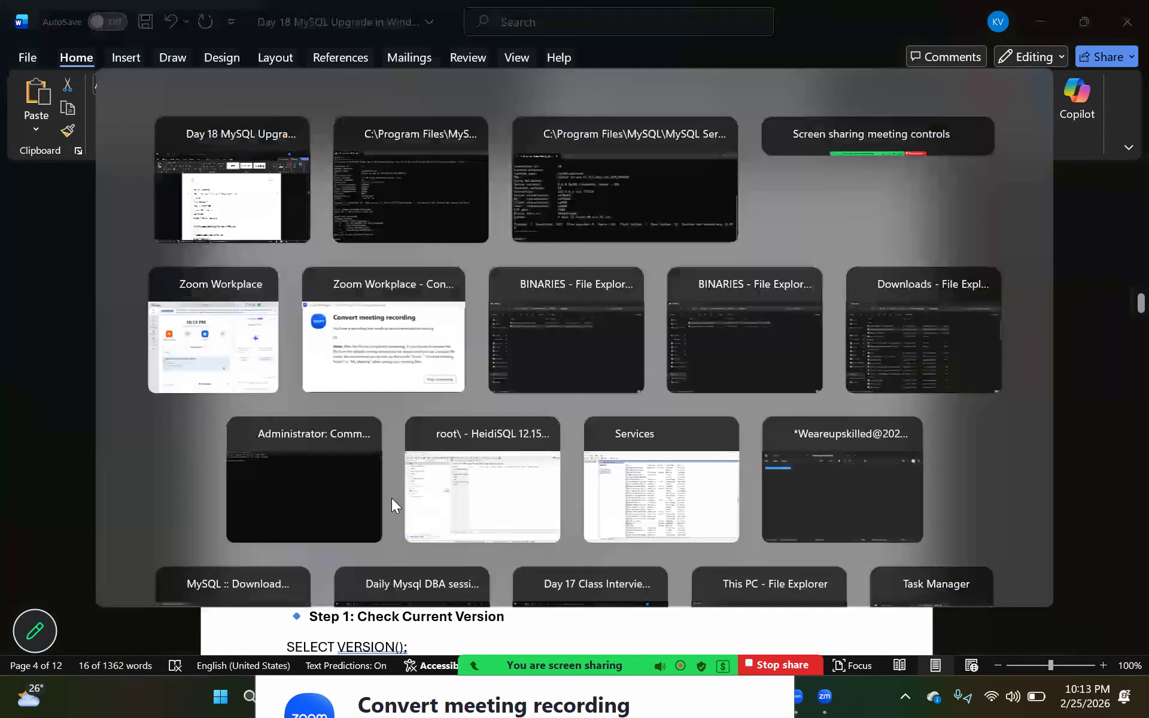
key(ctrl+v)
click(486, 473)
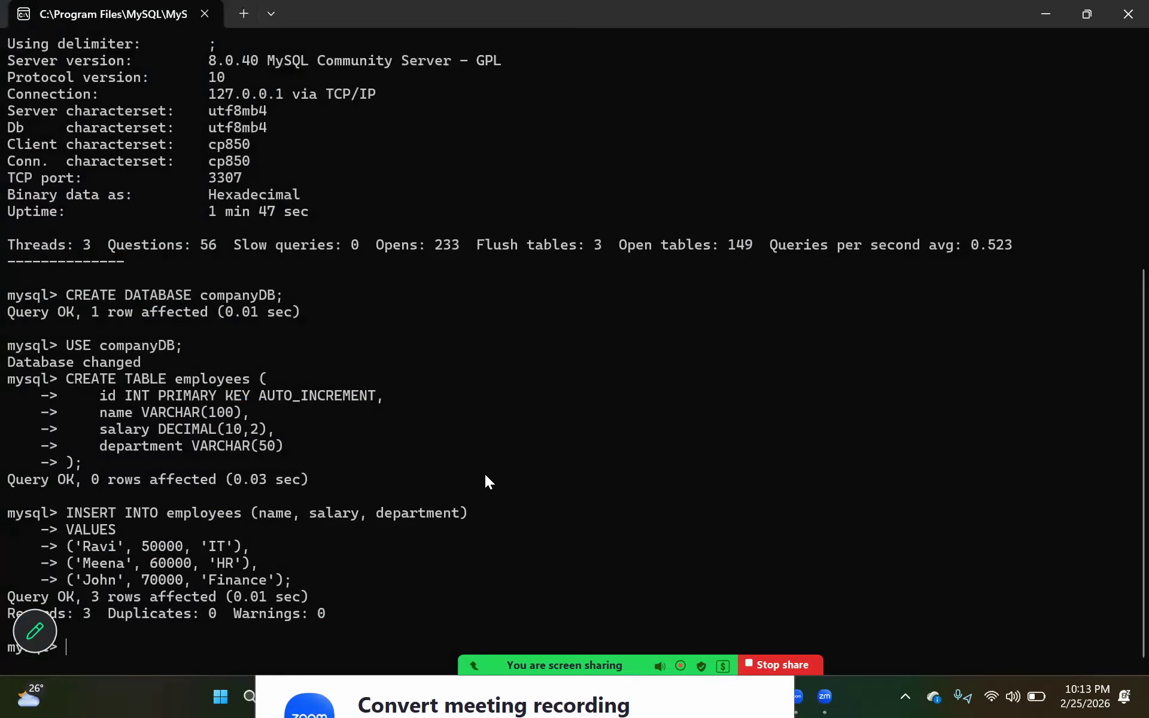
Copy the check query SELECT * FROM employees; from the Word document and run it in the MySQL 8.0.40 session.
key(alt+Tab)
drag(462, 494, 283, 490)
key(ctrl+c)
key(alt+Tab)
key(ctrl+v)
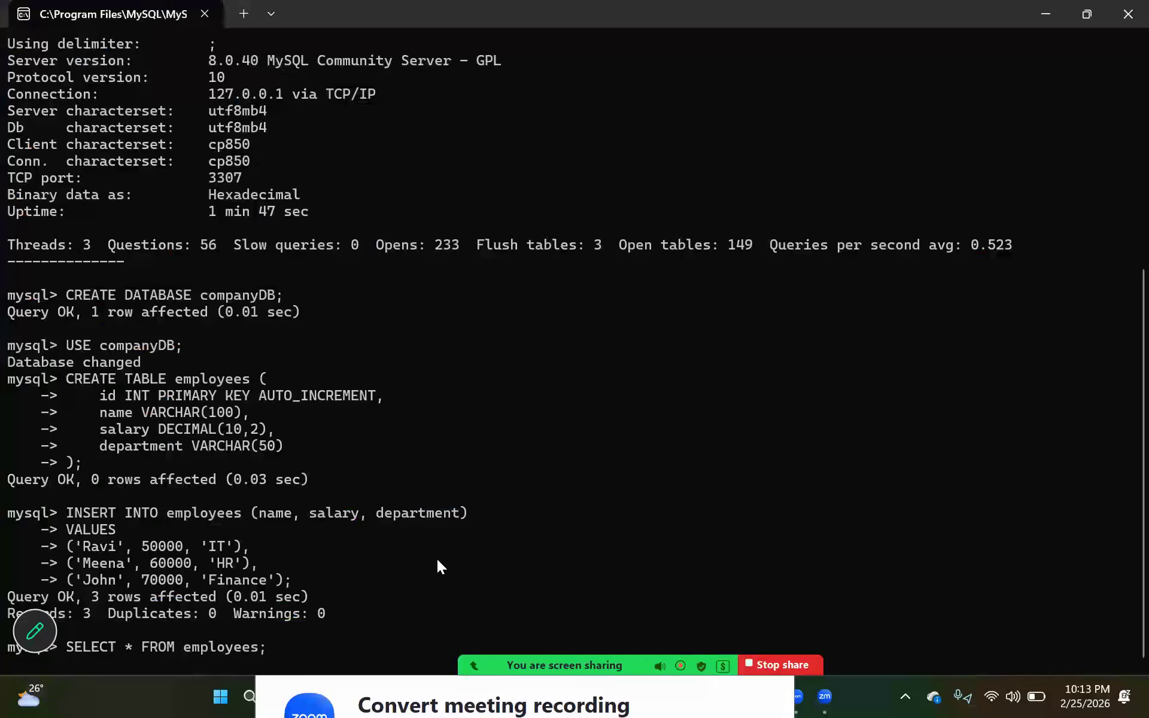
key(Return)
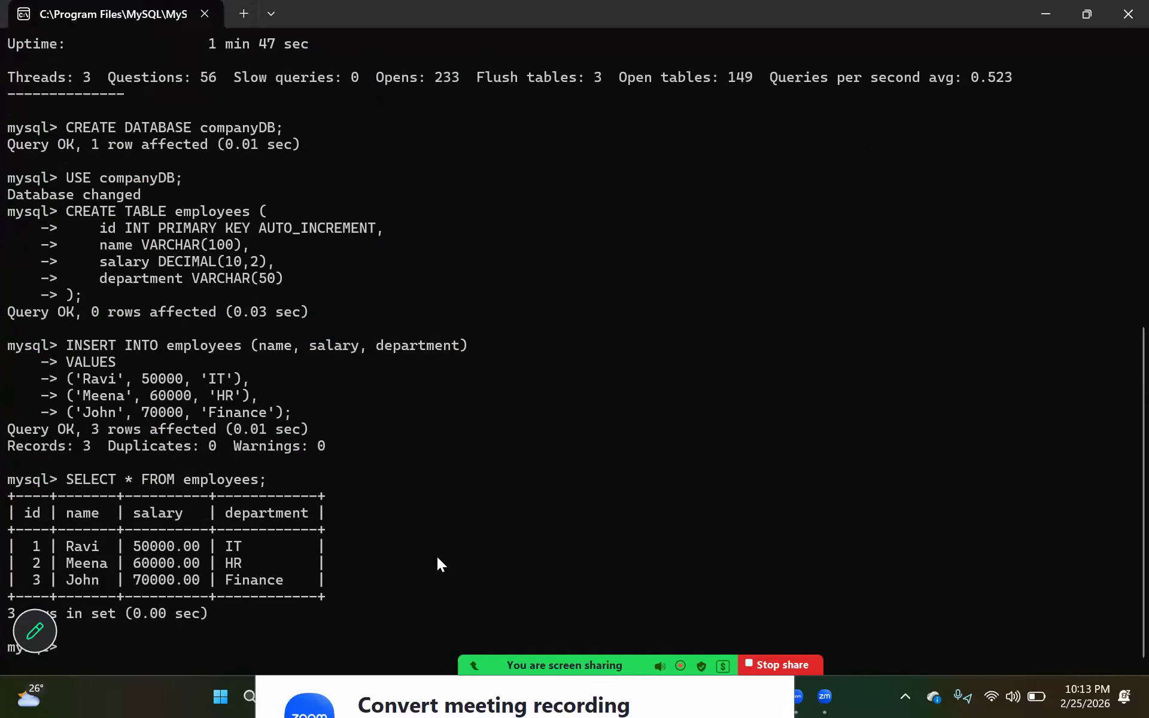
Return to the Word document and select SELECT VERSION(); under Step 1: Check Current Version of the upgrade section.
key(alt+Tab)
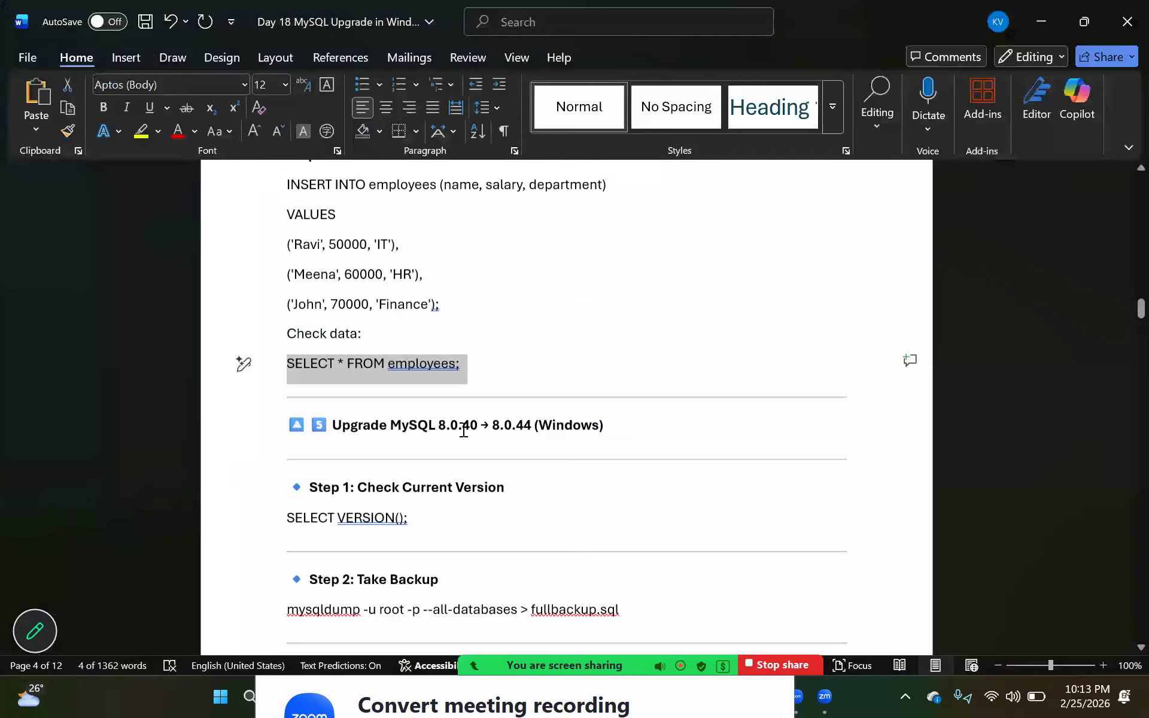
scroll(612, 433, down, 3)
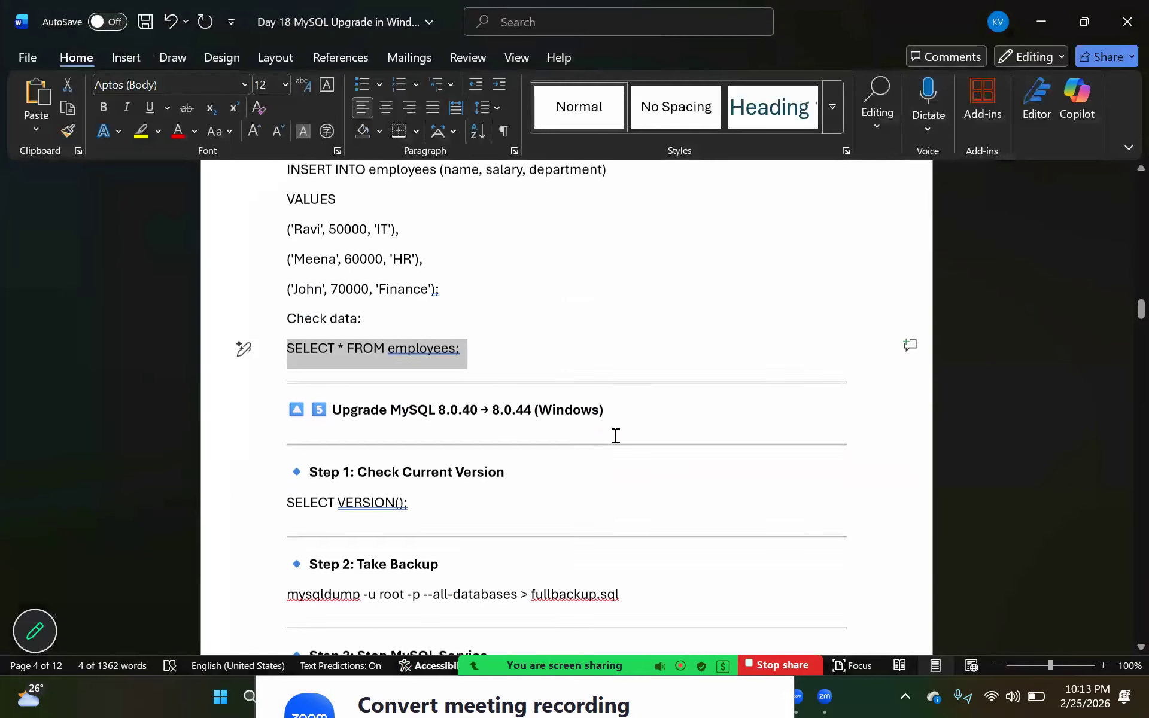
drag(428, 432, 285, 432)
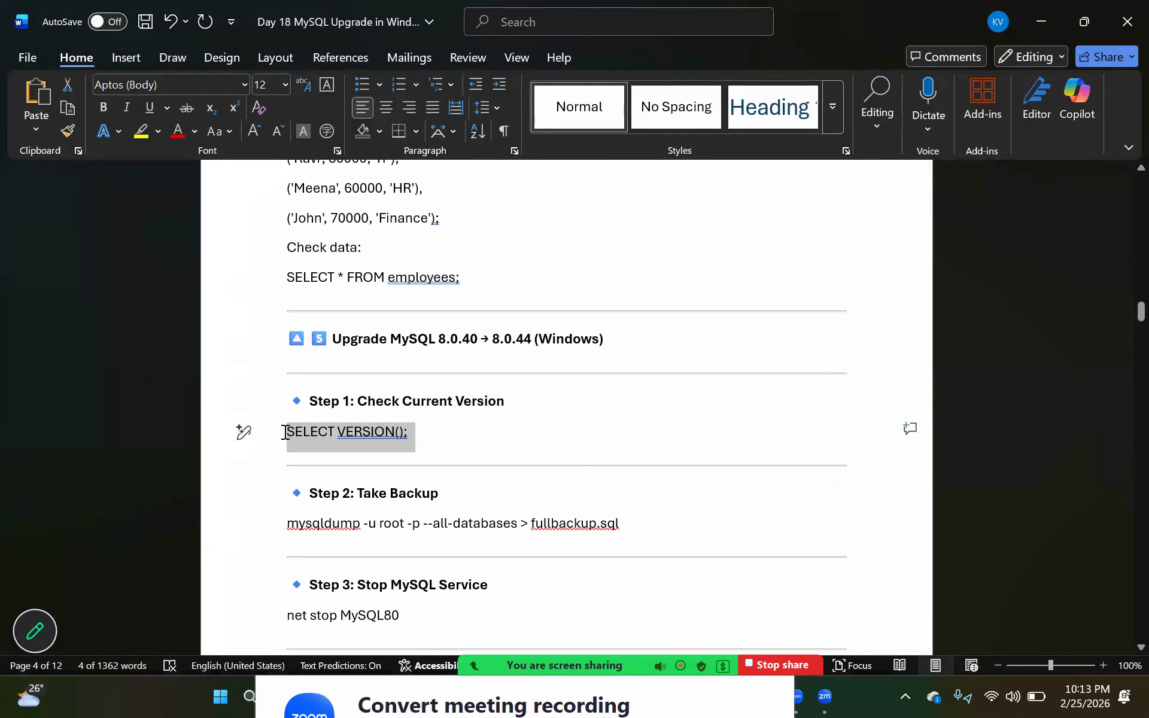
key(alt+Tab)
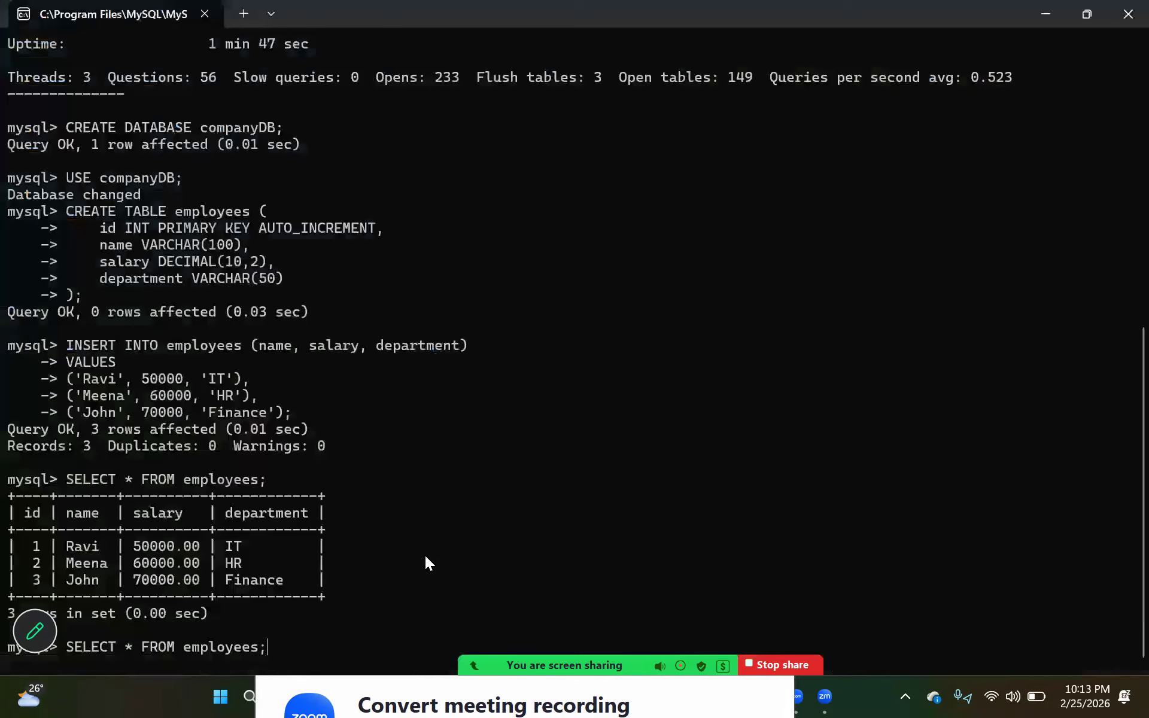
key(BackSpace)
key(BackSpace)
key(BackSpace)
key(BackSpace)
key(BackSpace)
key(BackSpace)
key(BackSpace)
key(BackSpace)
key(BackSpace)
key(BackSpace)
key(BackSpace)
key(BackSpace)
key(BackSpace)
key(BackSpace)
key(BackSpace)
key(BackSpace)
key(BackSpace)
key(BackSpace)
key(BackSpace)
key(BackSpace)
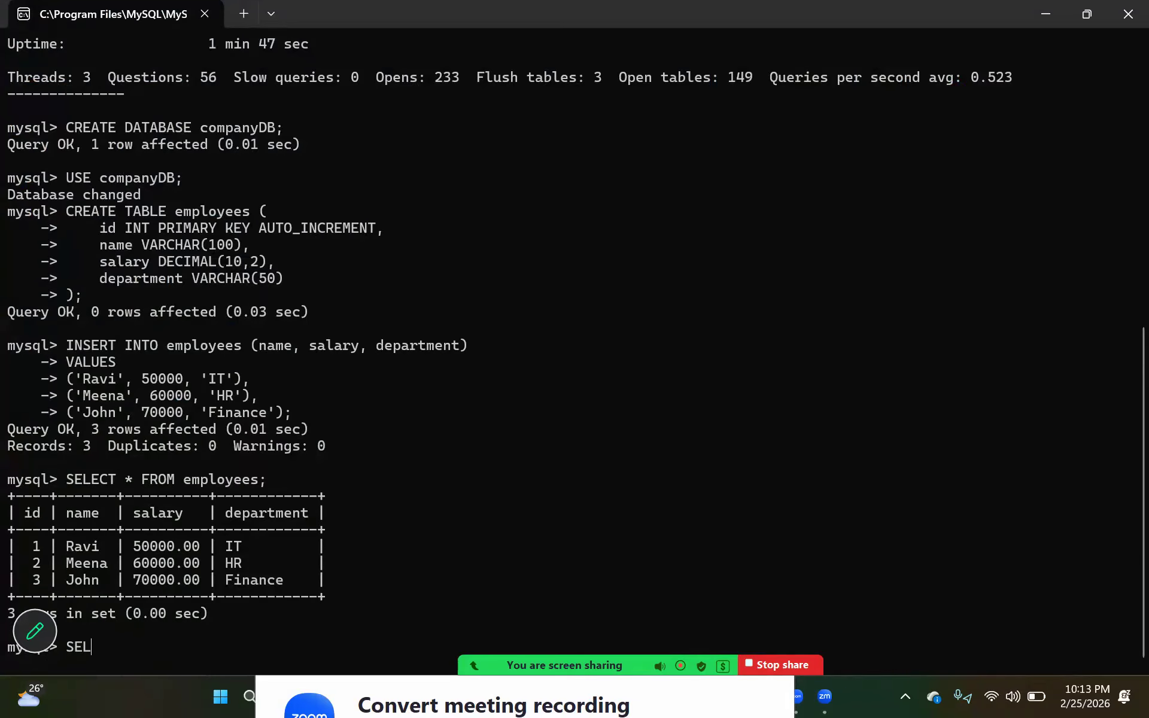
Copy the selected SELECT VERSION(); statement from Word and run it in the MySQL 8.0.40 session.
key(alt+Tab)
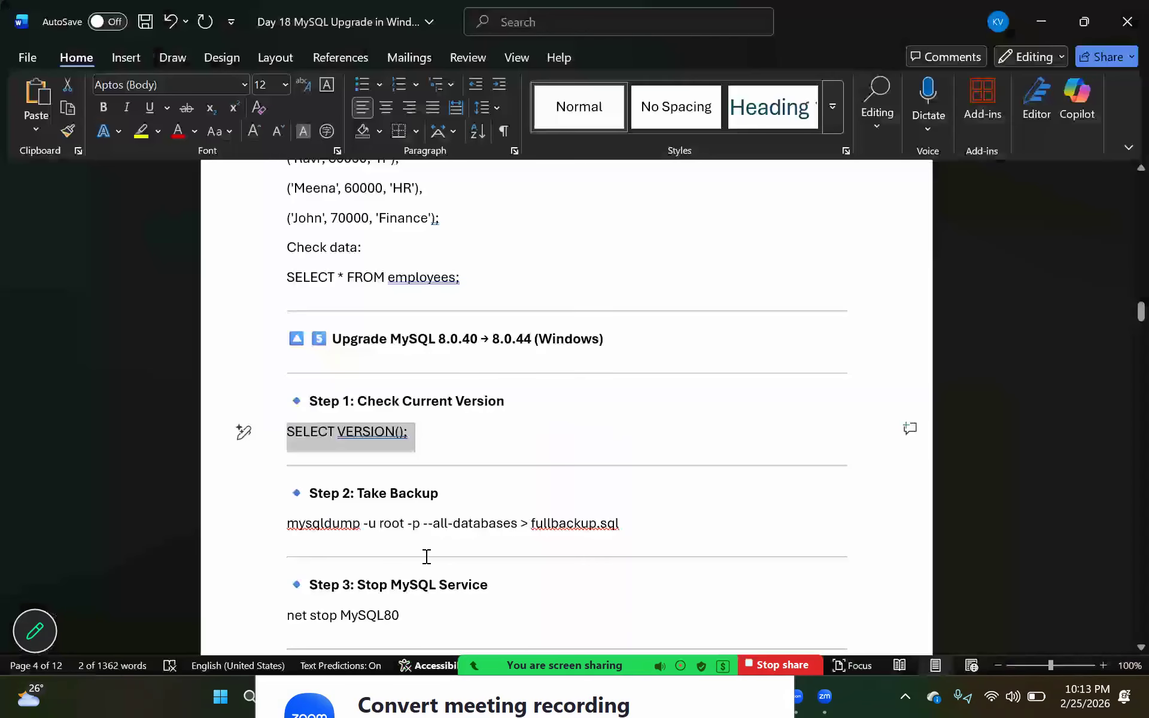
key(alt+Tab)
key(ctrl+v)
key(Return)
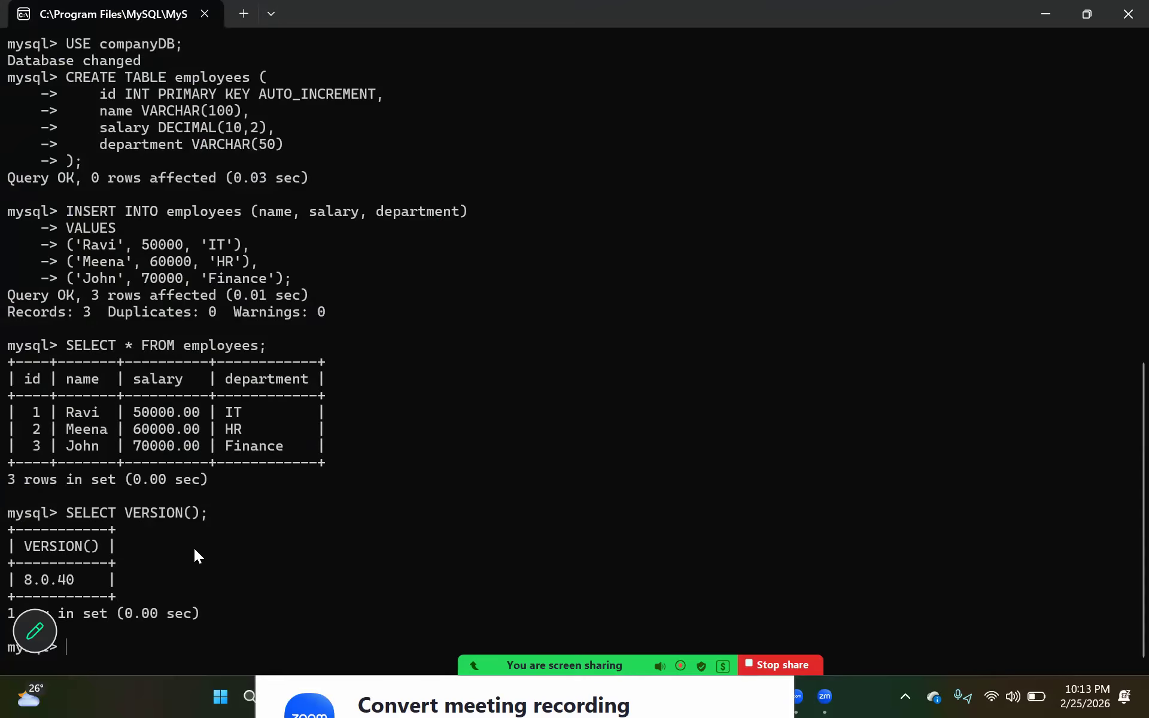
Return to the Word document and review the mysqldump command under Take Backup and the steps for stopping the service and installing 8.0.44.
key(alt+Tab)
scroll(598, 419, down, 2)
drag(607, 402, 306, 388)
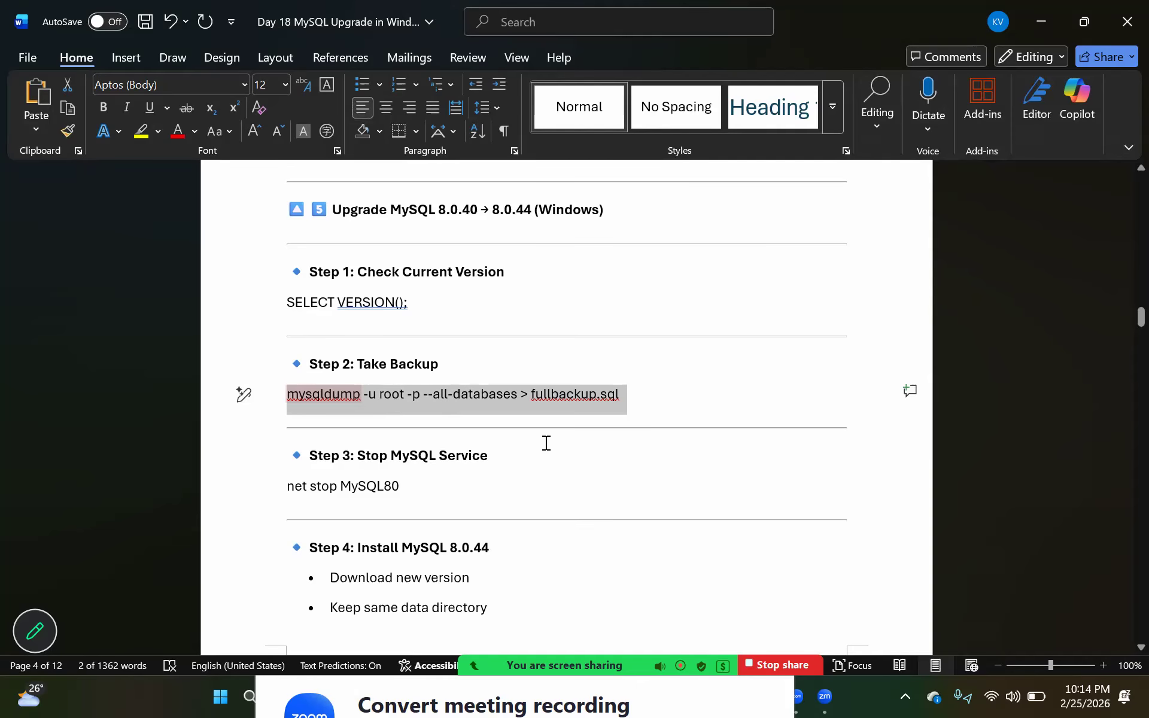
drag(633, 399, 291, 386)
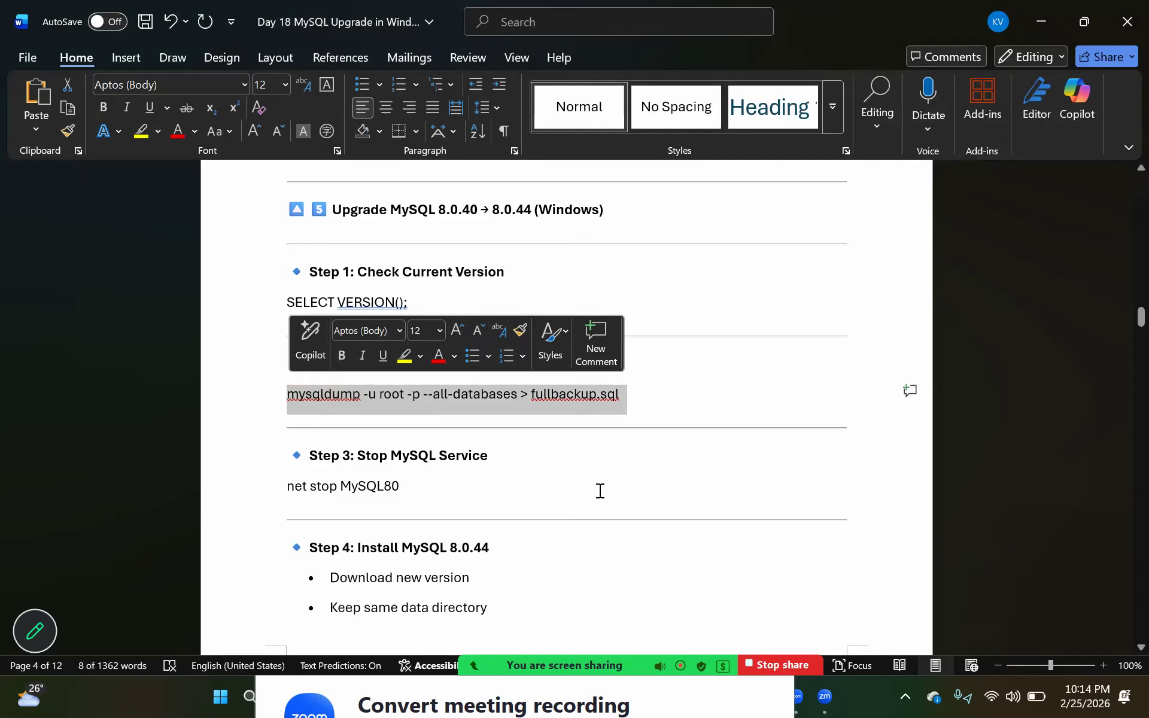
click(412, 466)
scroll(412, 467, down, 1)
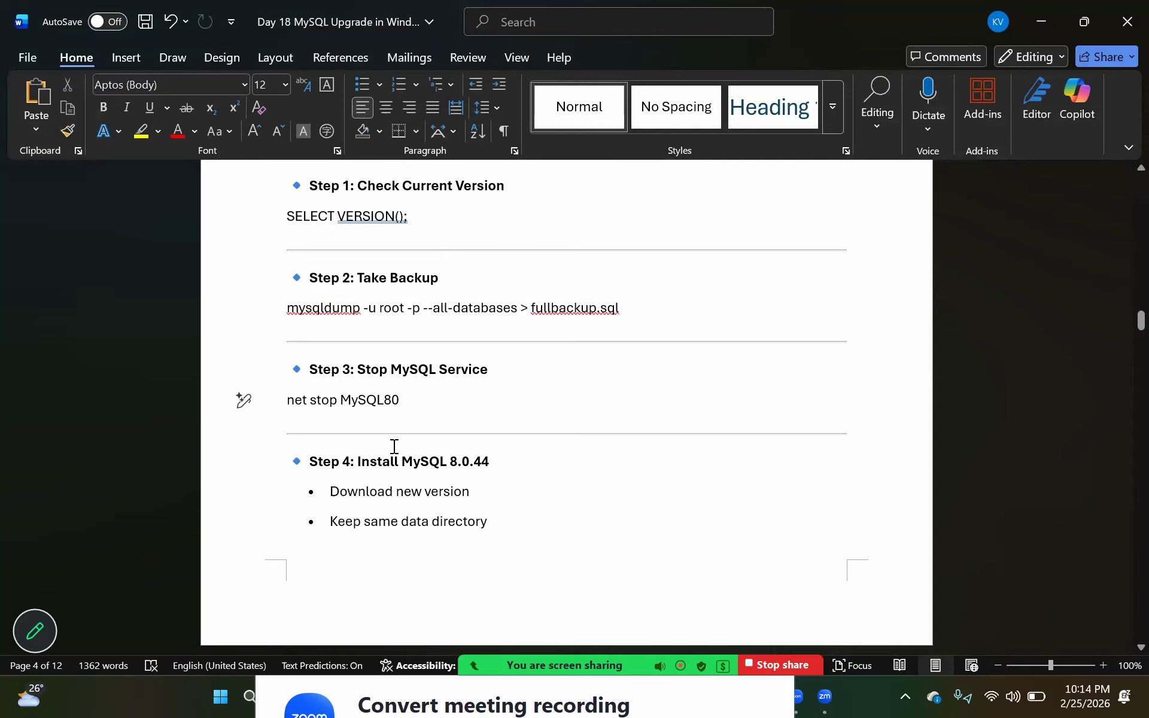
double_click(356, 308)
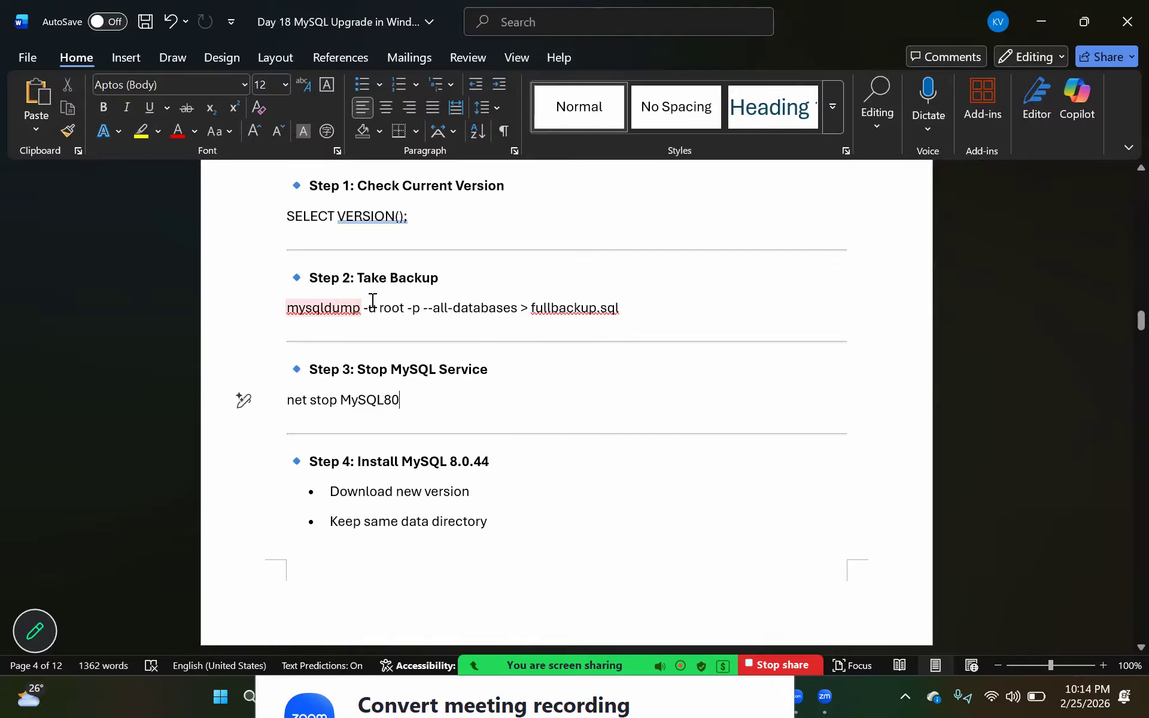
Read Steps 2 to 6 of the upgrade section in the document, from the mysqldump backup command to starting the service.
click(621, 310)
drag(621, 310, 282, 320)
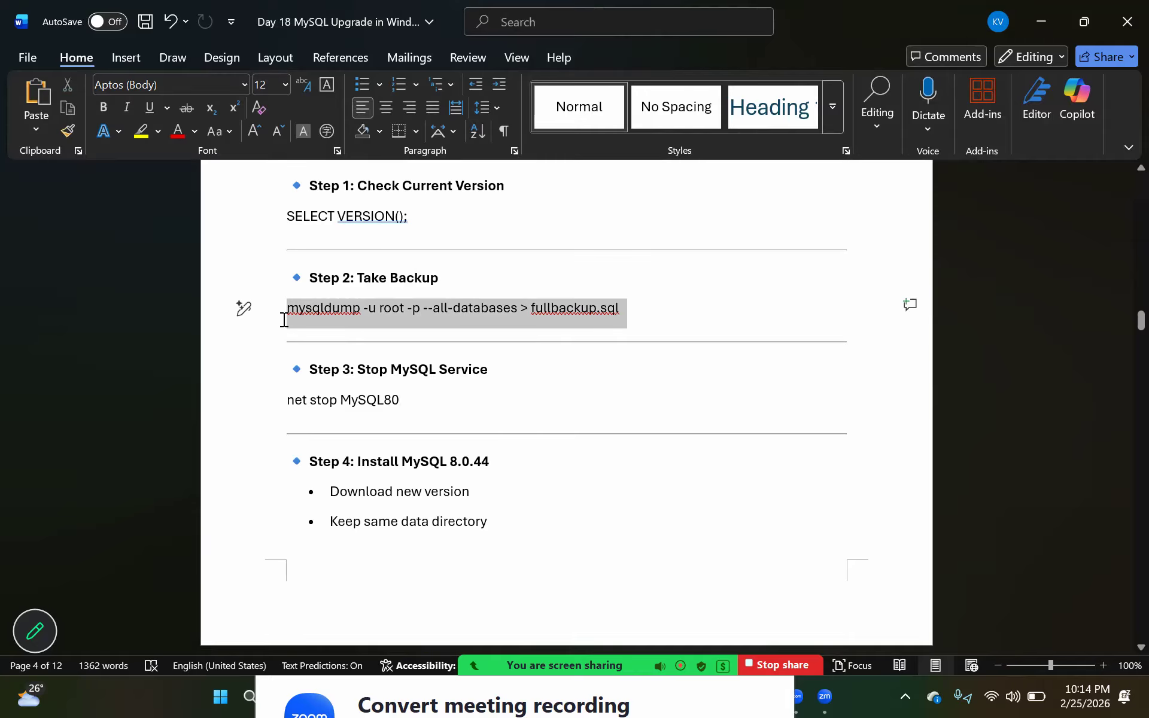
click(468, 402)
scroll(455, 401, down, 1)
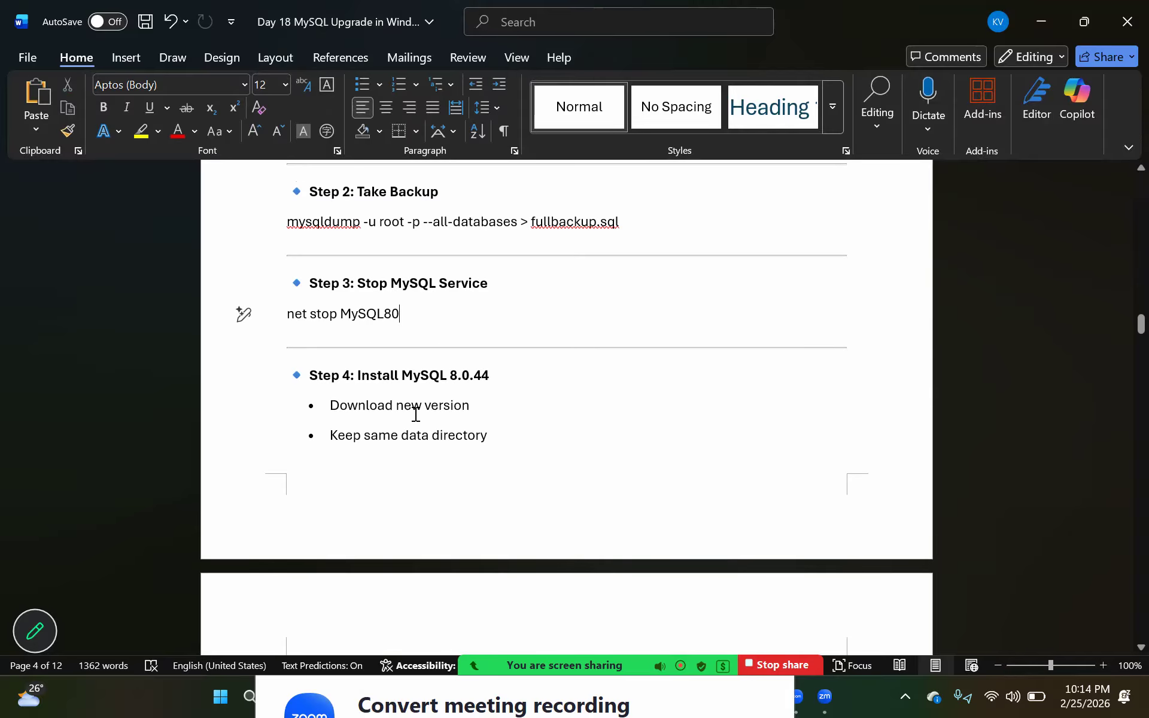
scroll(425, 433, down, 3)
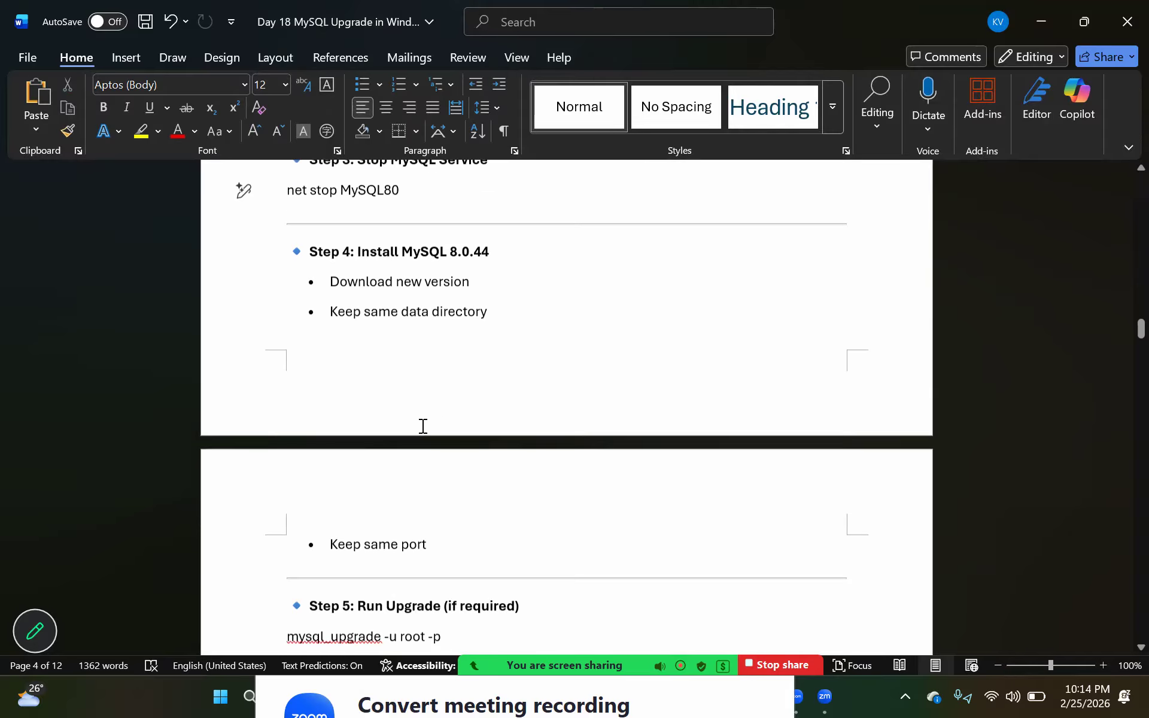
scroll(428, 538, down, 1)
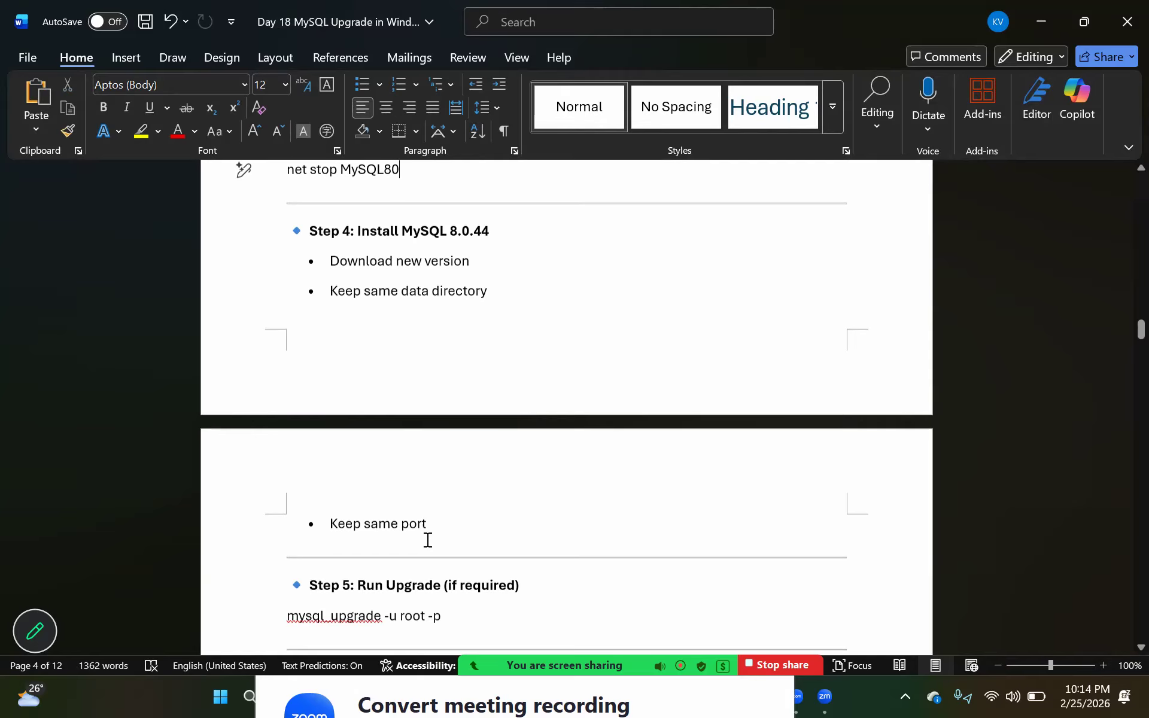
scroll(431, 548, down, 3)
scroll(413, 464, down, 2)
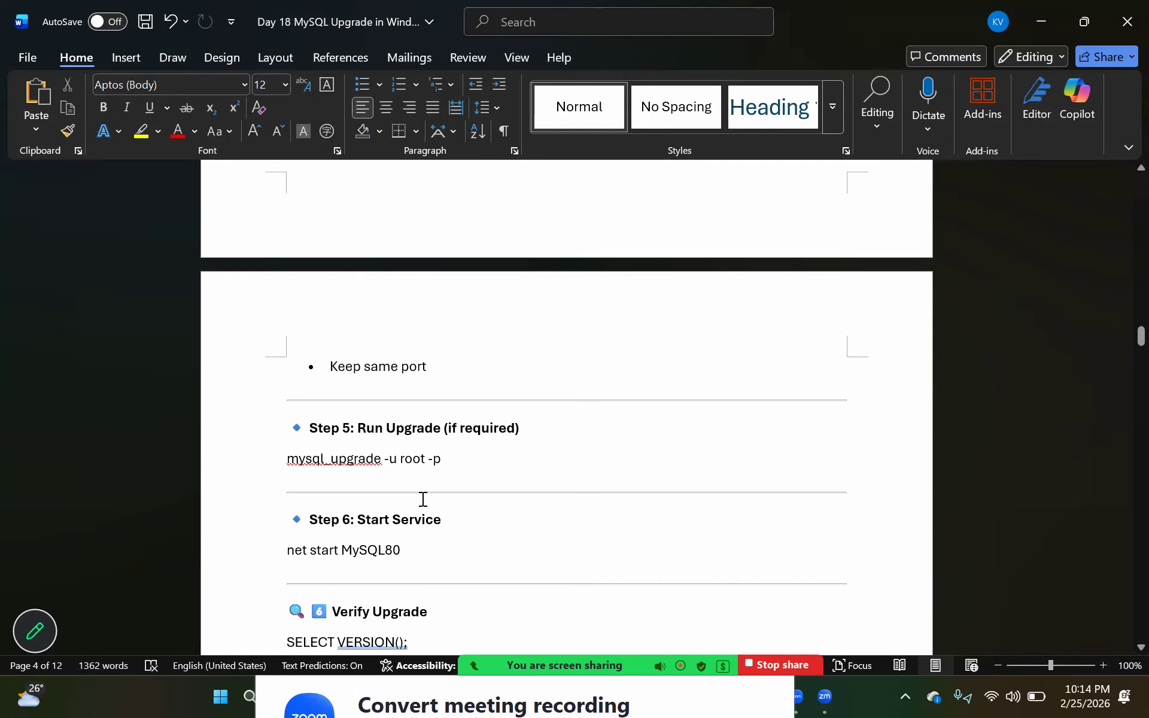
scroll(419, 464, down, 3)
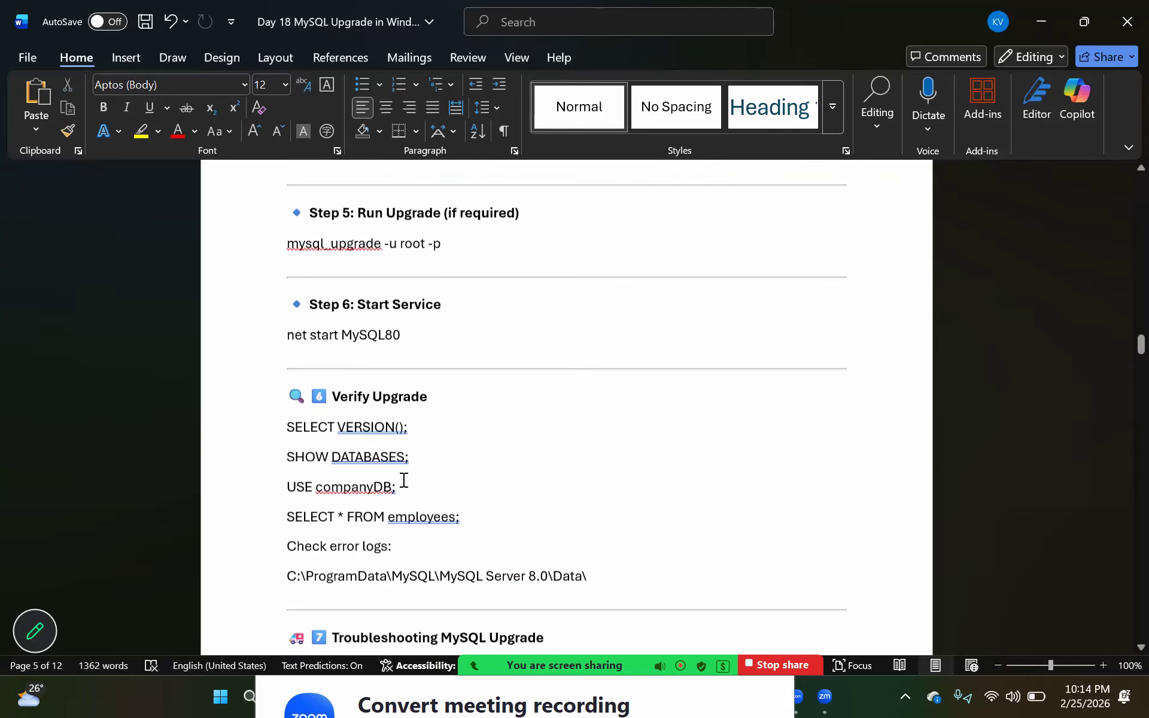
Review the Verify Upgrade queries and the error log path C:\ProgramData\MySQL\MySQL Server 8.0\Data\ in the document.
drag(288, 429, 408, 432)
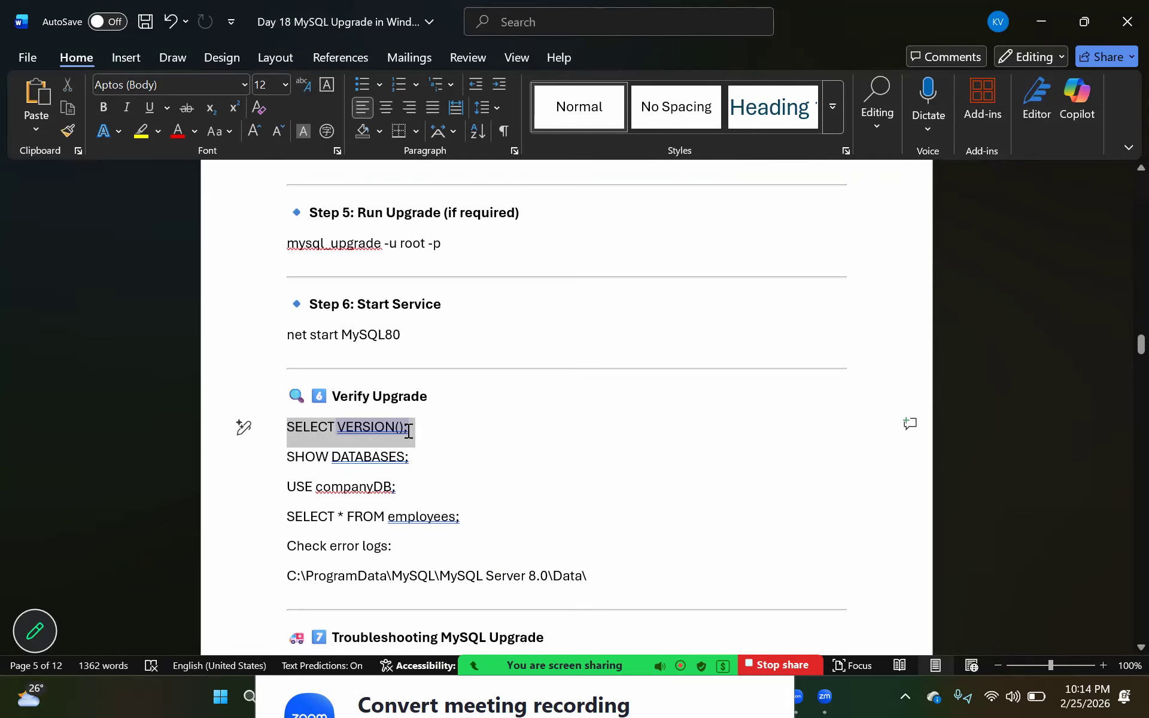
click(292, 515)
drag(451, 522, 474, 519)
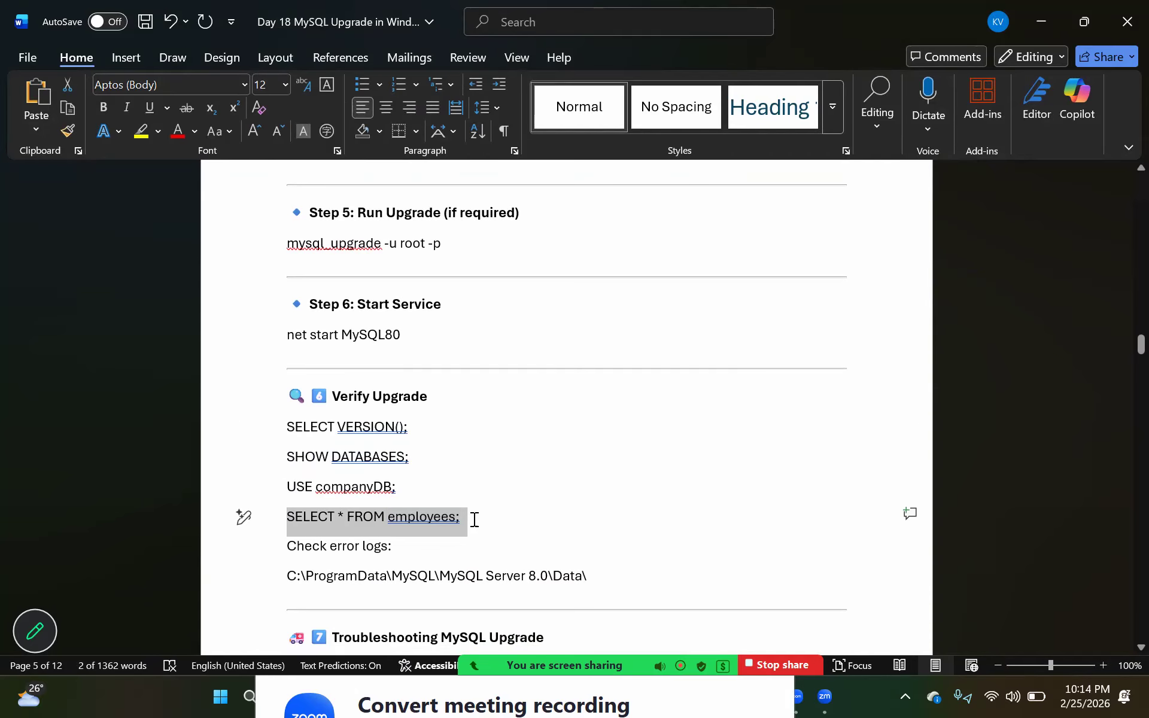
drag(596, 575, 297, 576)
scroll(756, 566, down, 2)
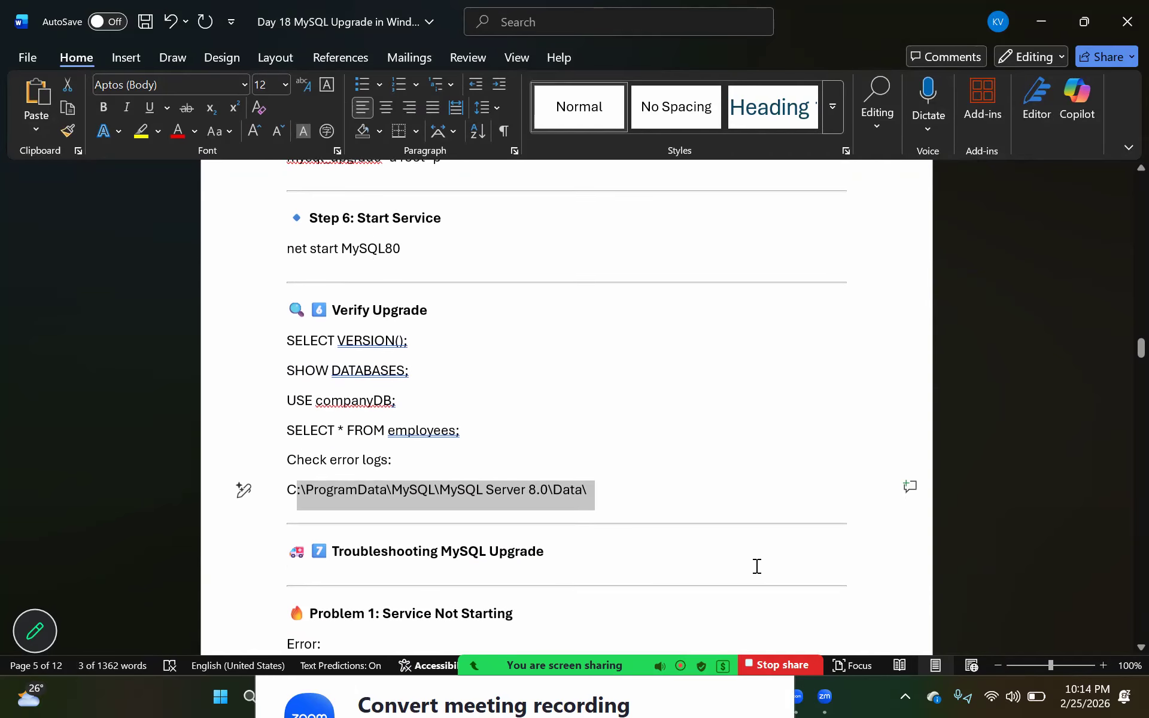
scroll(756, 566, down, 3)
scroll(752, 566, down, 2)
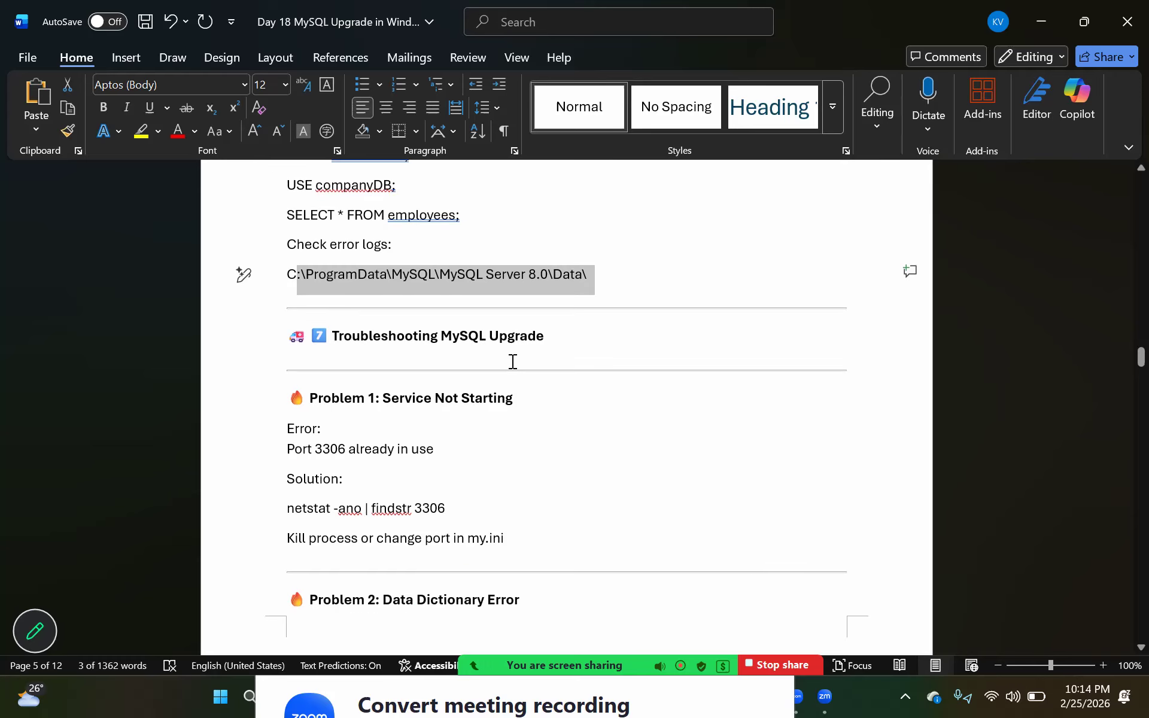
Read through the Troubleshooting MySQL Upgrade problems and the service status methods, and return to the verification section.
click(345, 447)
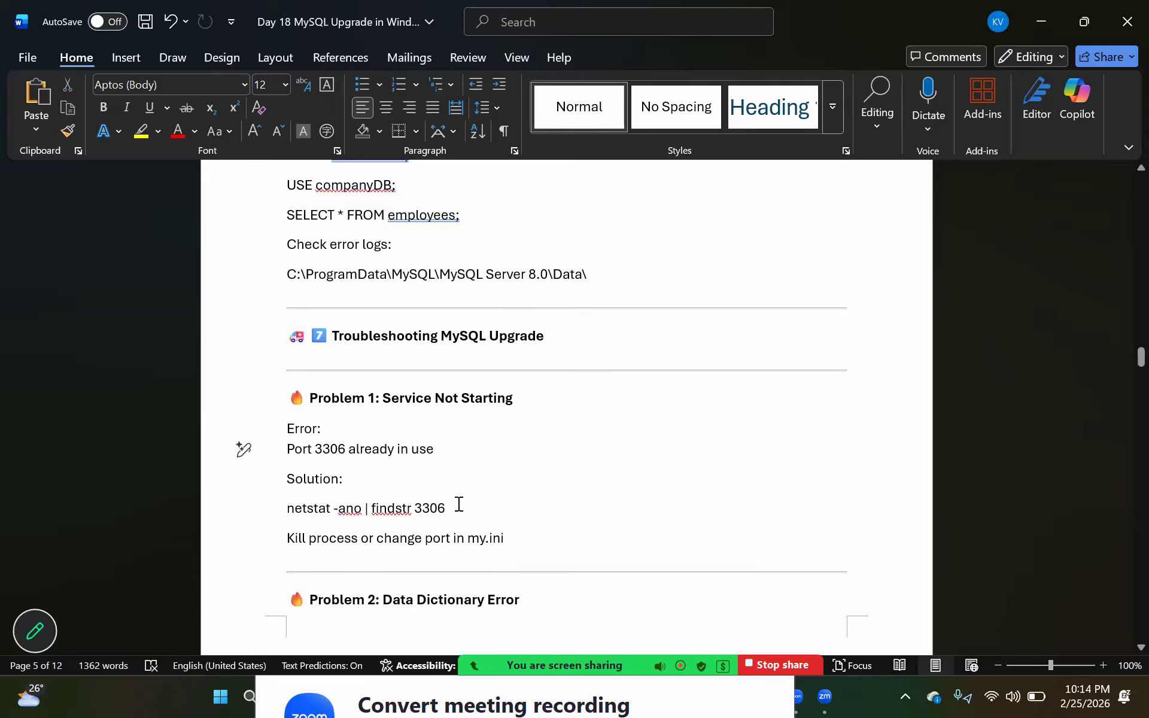
scroll(518, 510, down, 3)
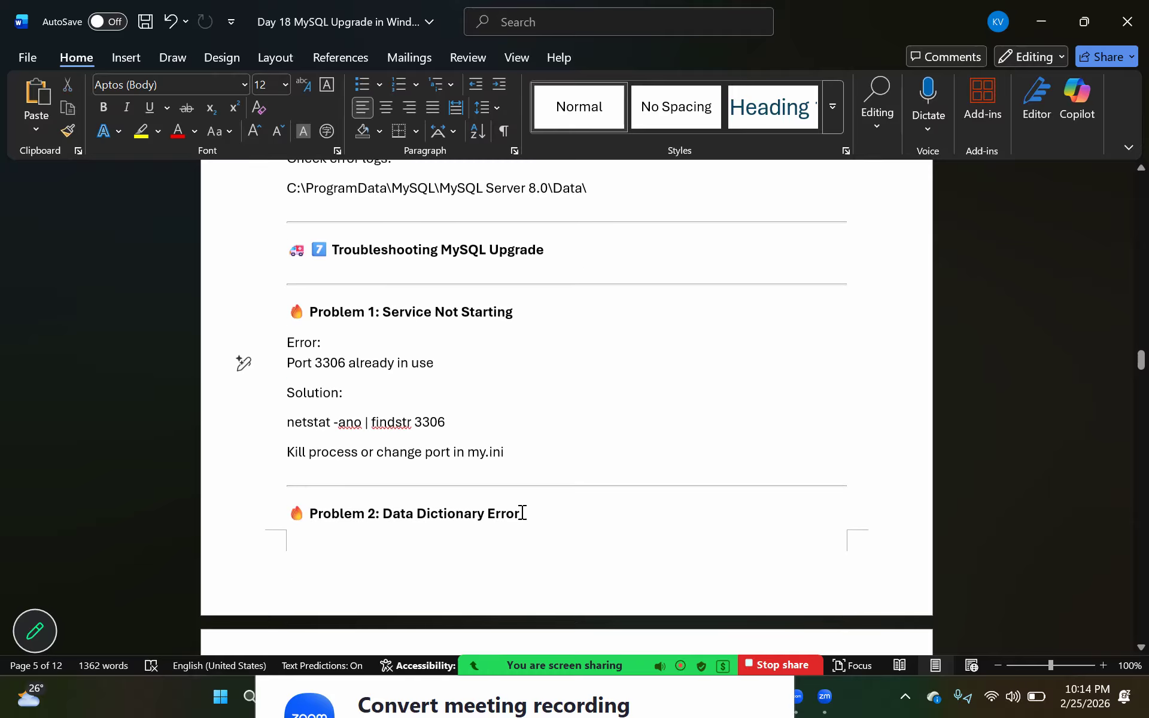
scroll(522, 513, down, 2)
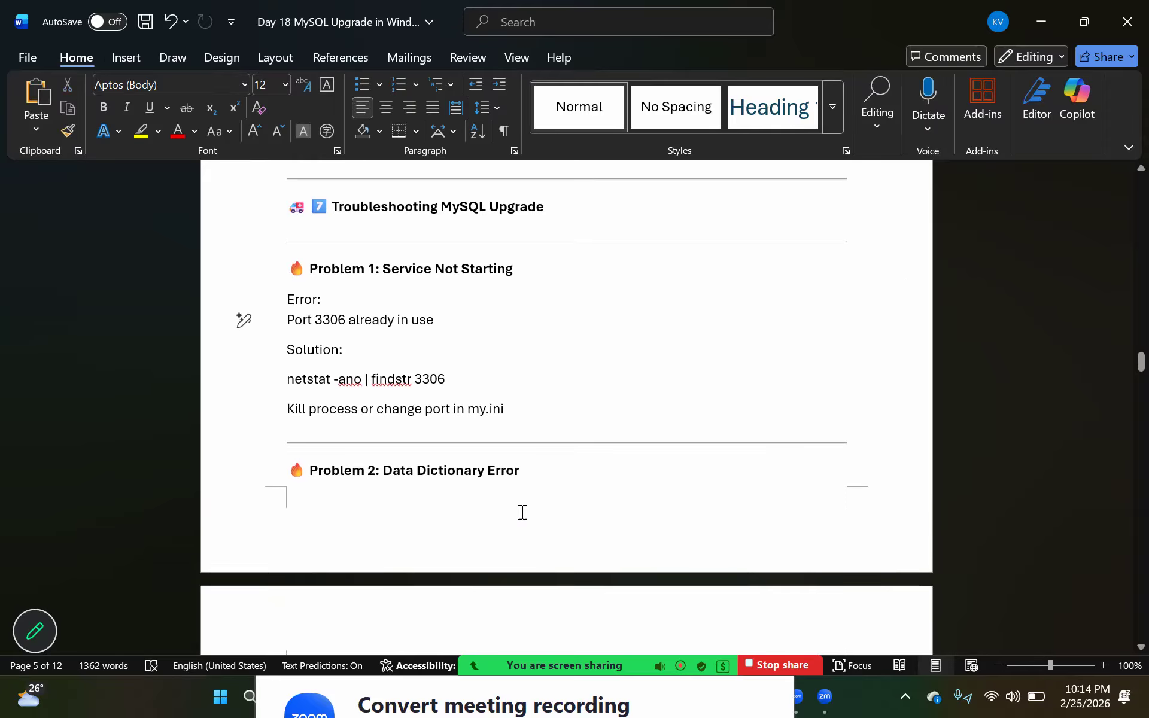
scroll(522, 513, down, 7)
scroll(522, 513, down, 15)
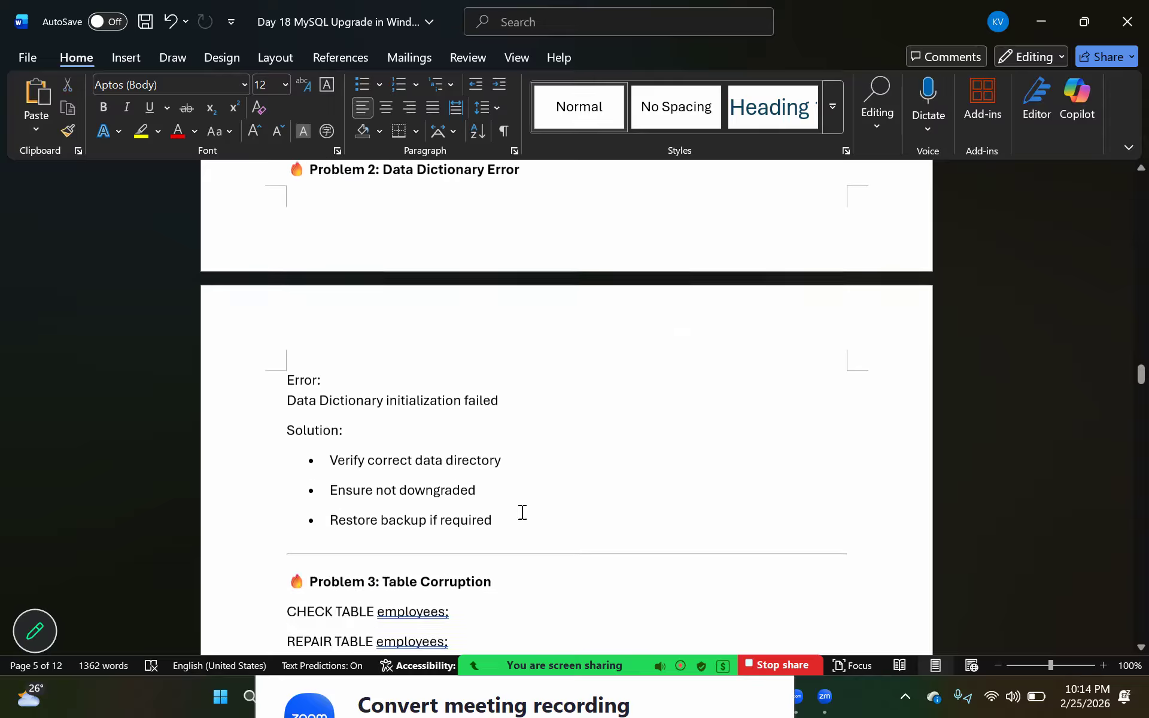
scroll(522, 512, down, 13)
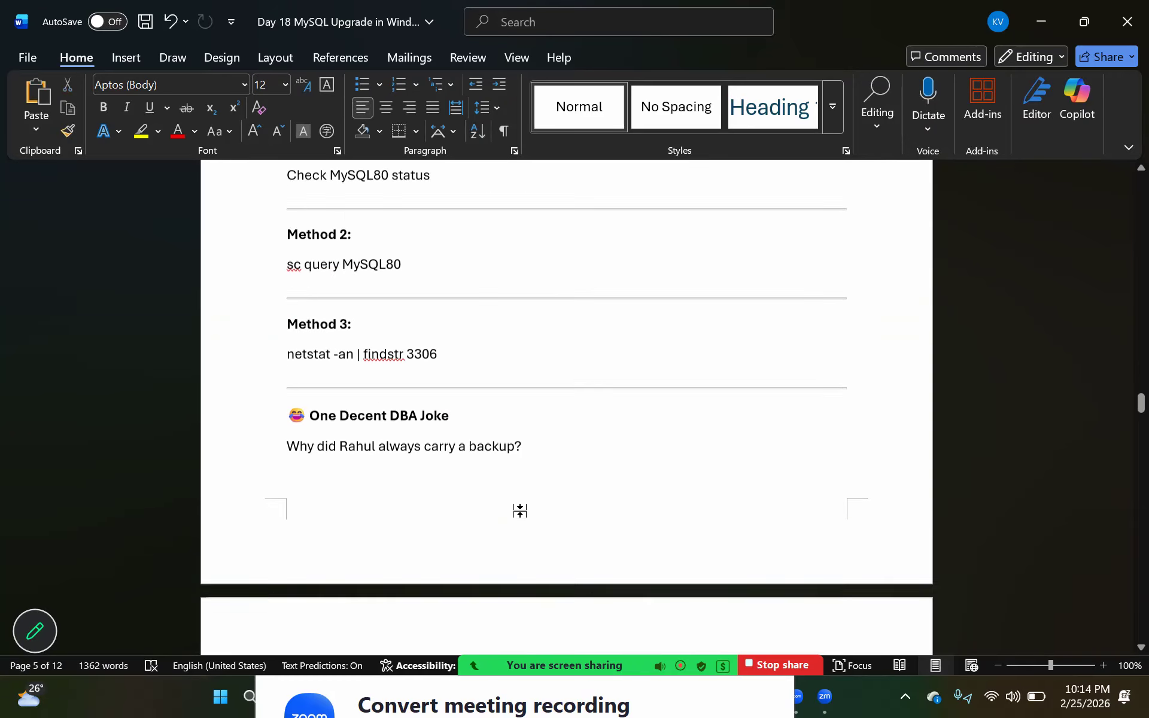
scroll(503, 482, up, 20)
scroll(506, 478, up, 8)
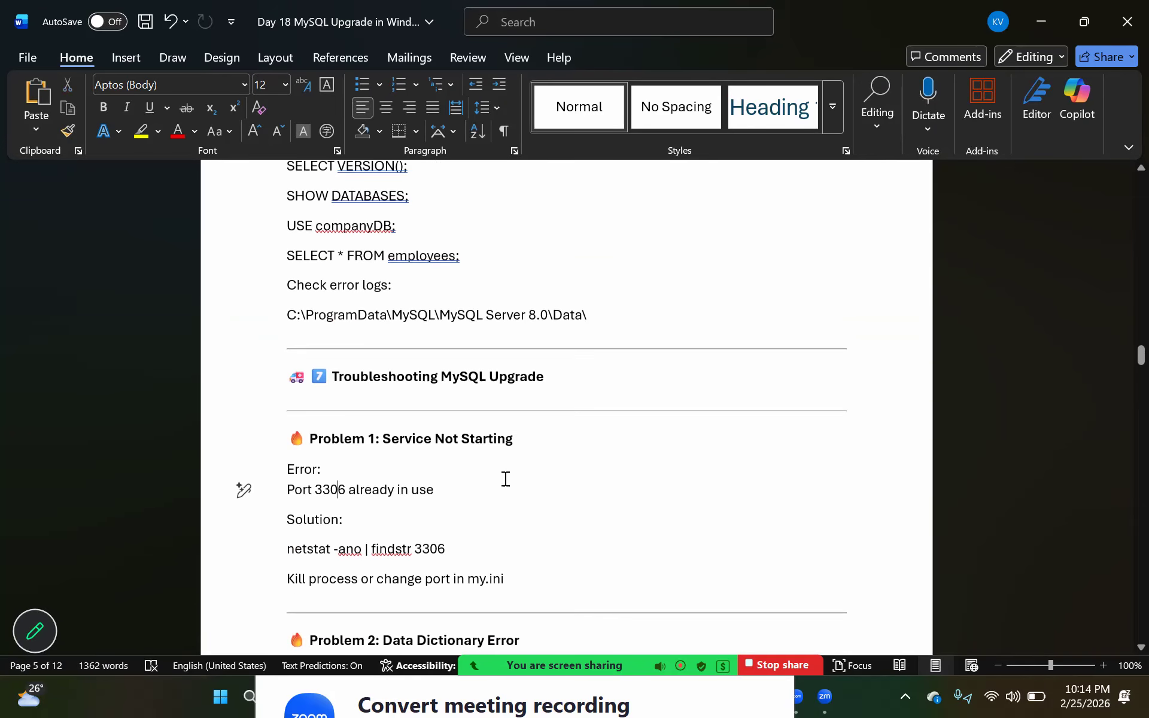
scroll(506, 478, up, 5)
Switch to the BINARIES folder in File Explorer, launch mysql-installer-community-8.0.44.0, and clear the recording folder window out of the way.
key(alt+Tab)
key(alt+Tab)
key(alt+Tab)
key(alt+Tab)
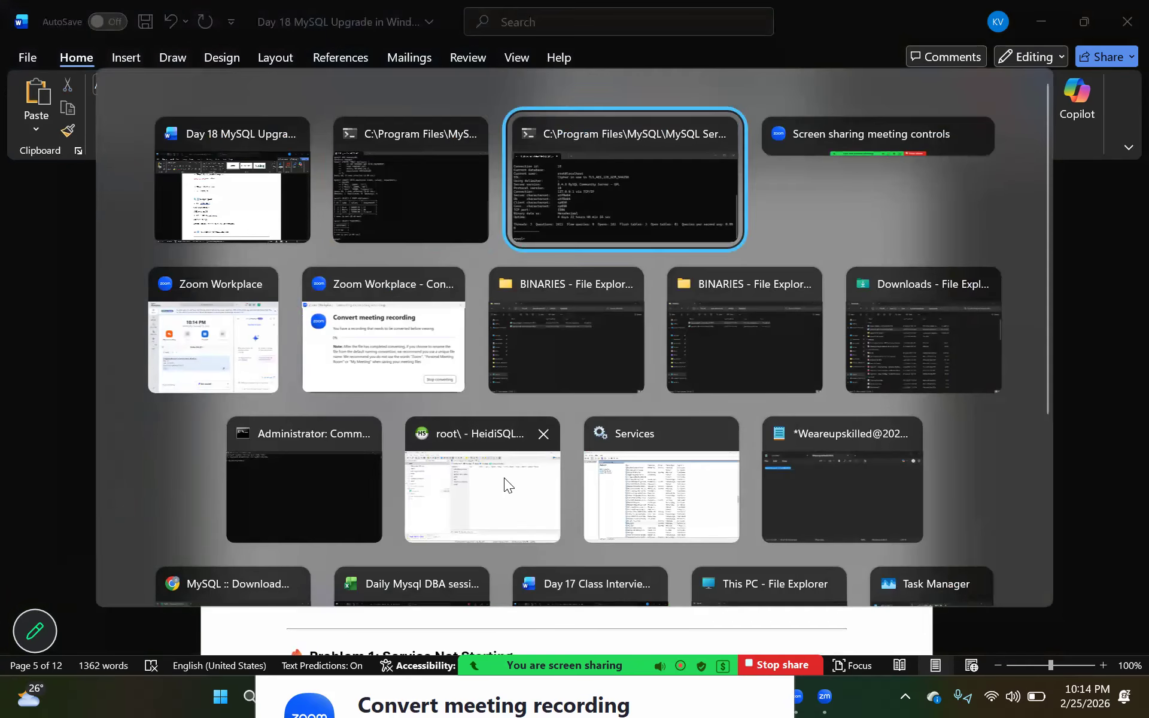
key(alt+Tab)
key(alt+Tab)
key(alt+Tab)
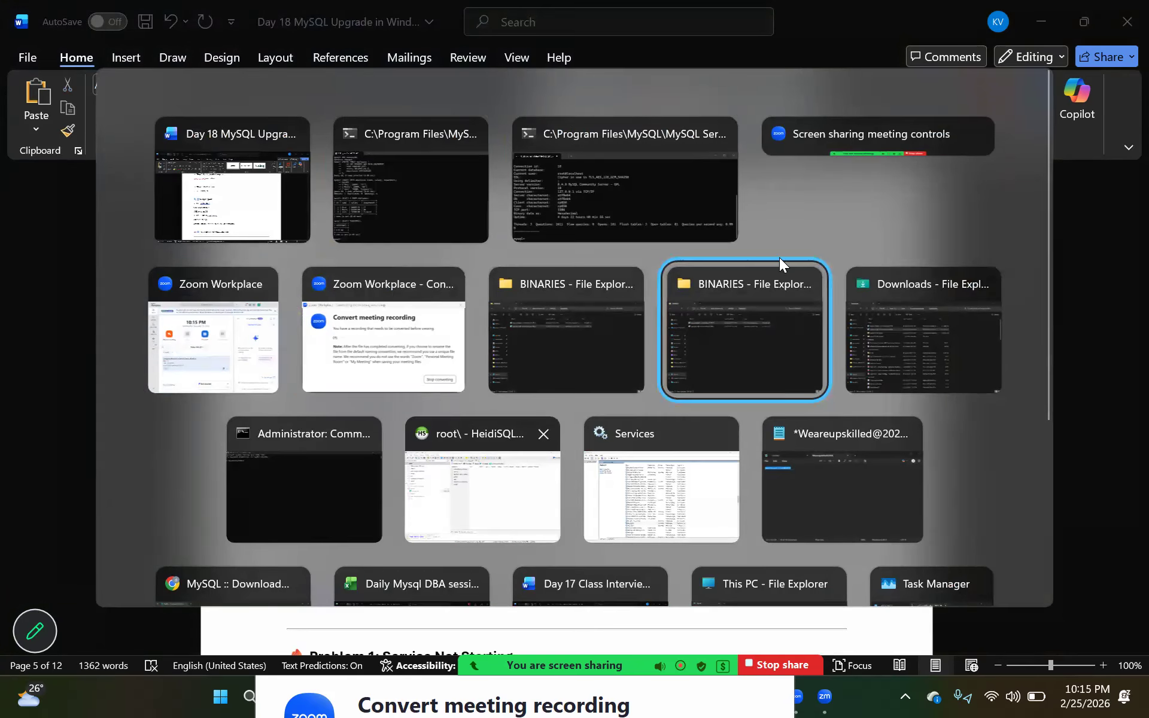
click(806, 334)
click(304, 183)
double_click(300, 185)
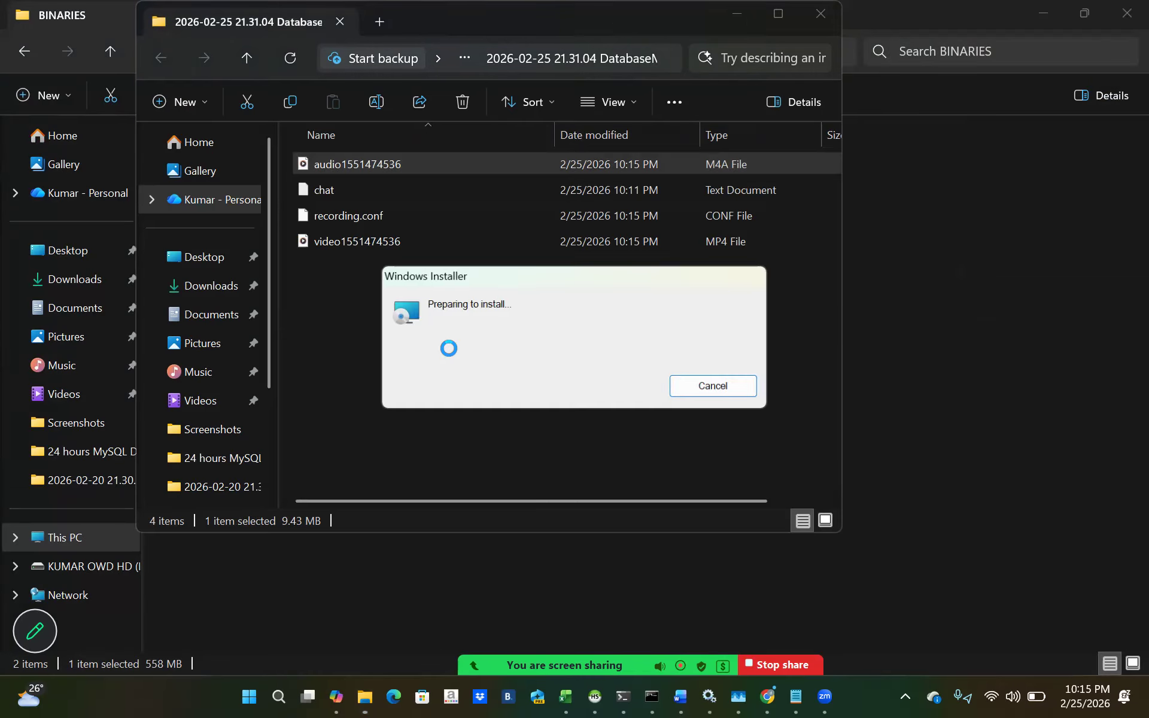
drag(628, 3, 603, 263)
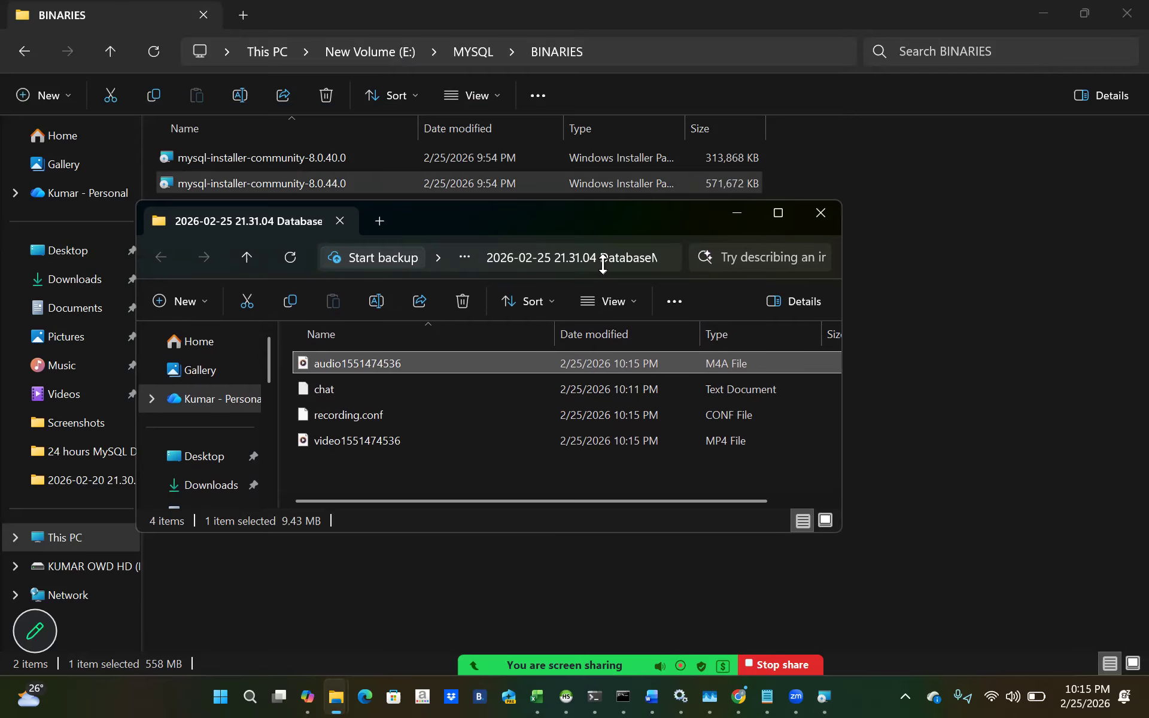
click(726, 274)
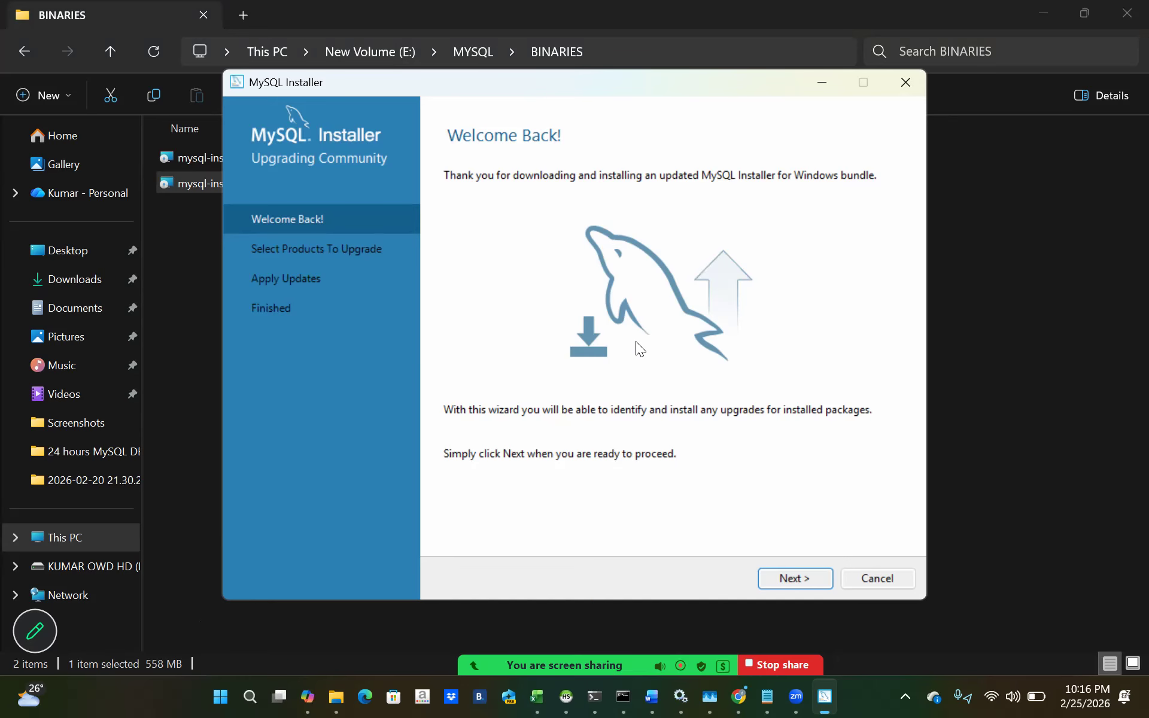
For the MySQL Server upgrade, try targets 8.0.43, 8.0.42 and 8.0.41, settle on 8.0.44, and proceed to applying updates.
click(790, 579)
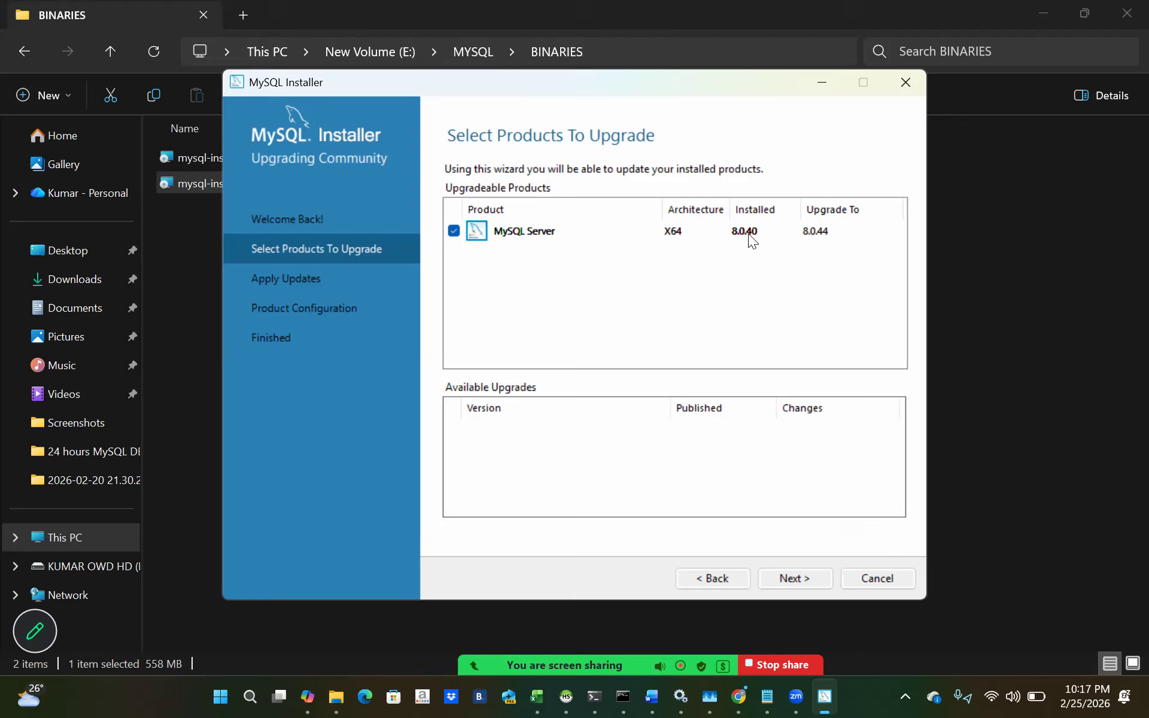
click(822, 234)
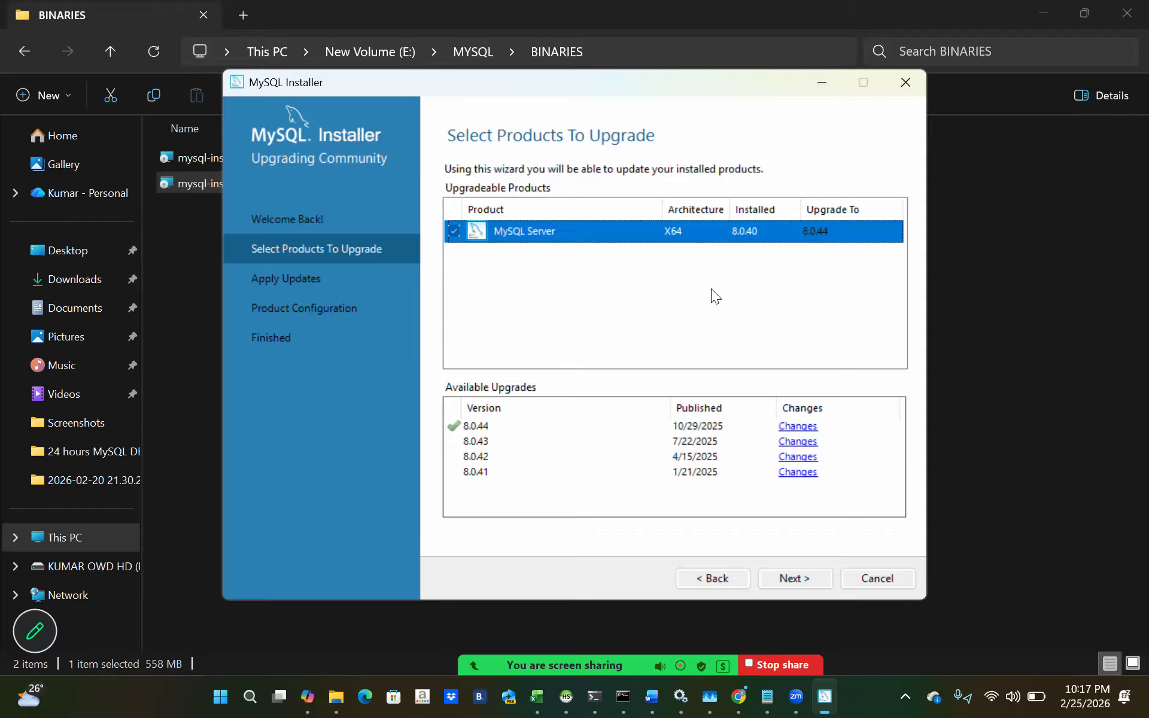
click(466, 443)
click(480, 457)
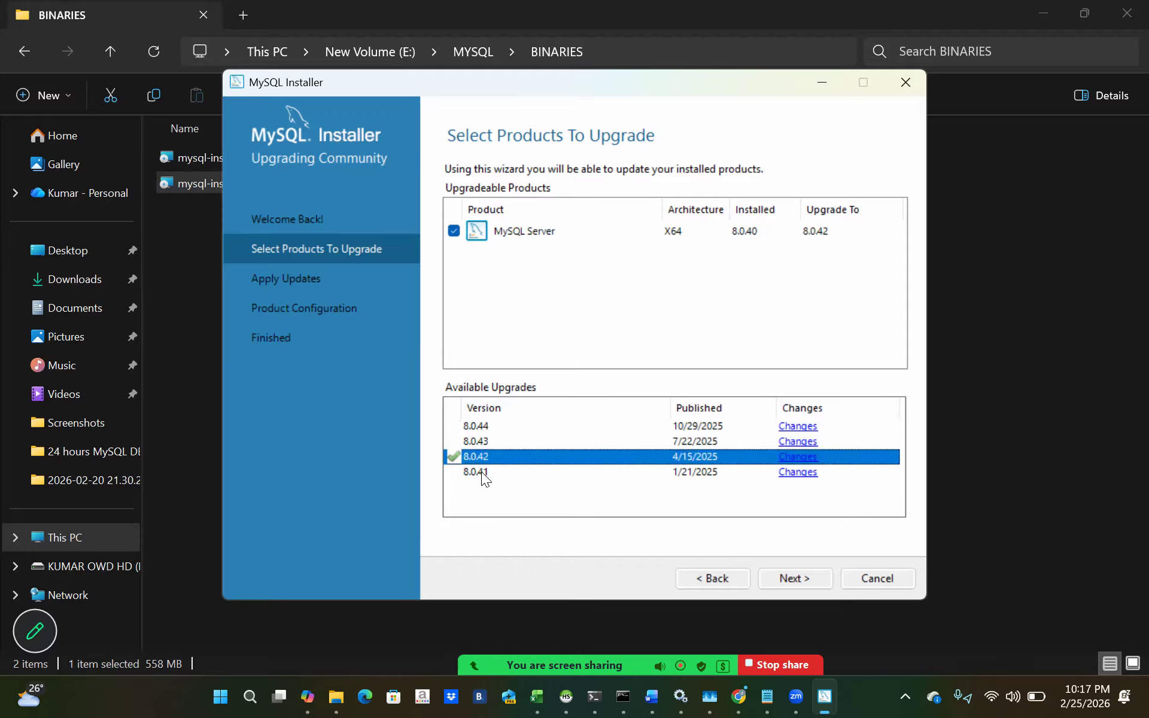
click(481, 471)
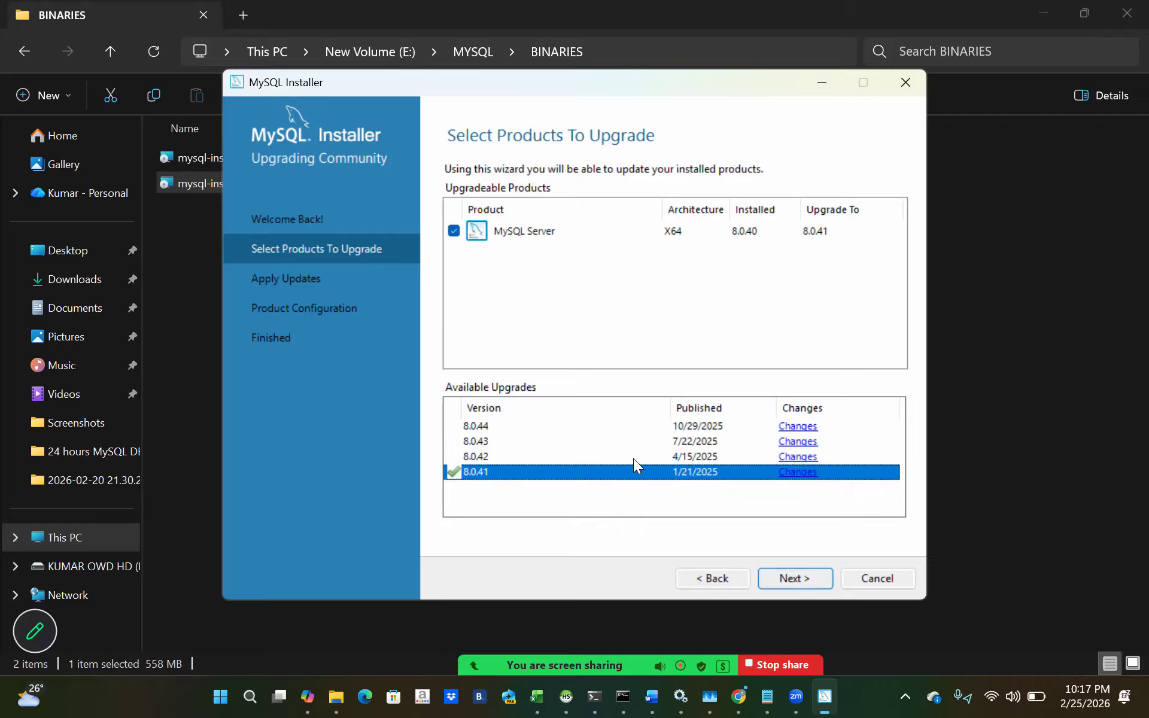
click(483, 427)
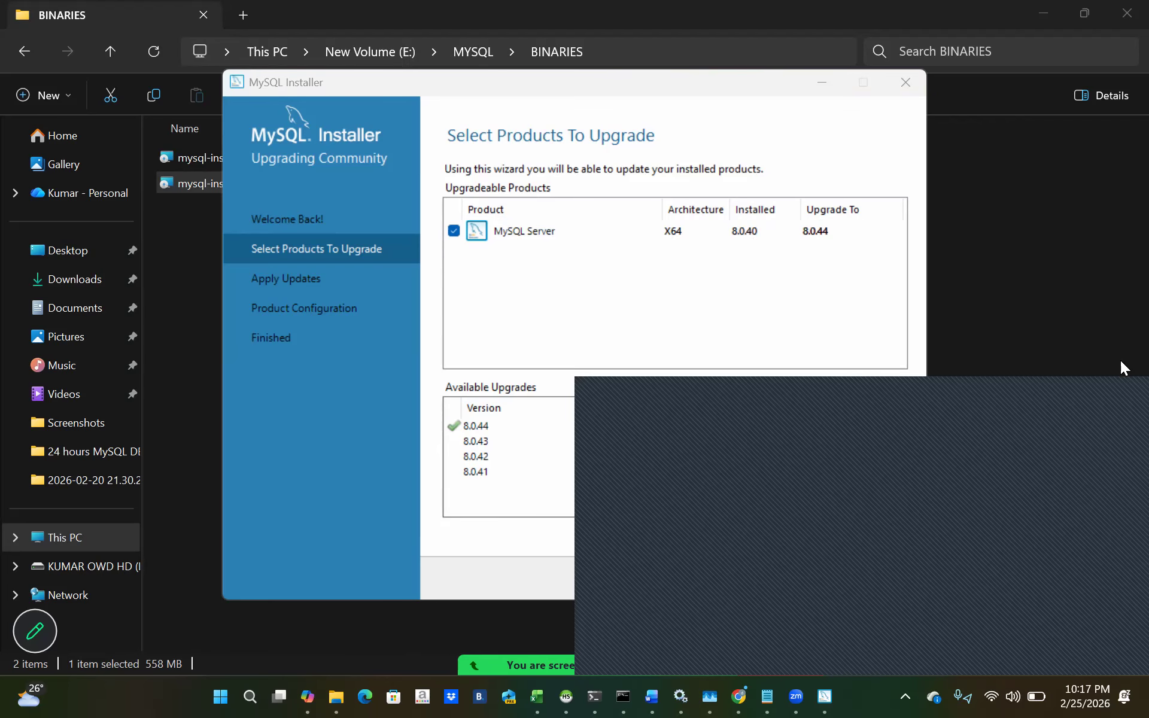
click(788, 576)
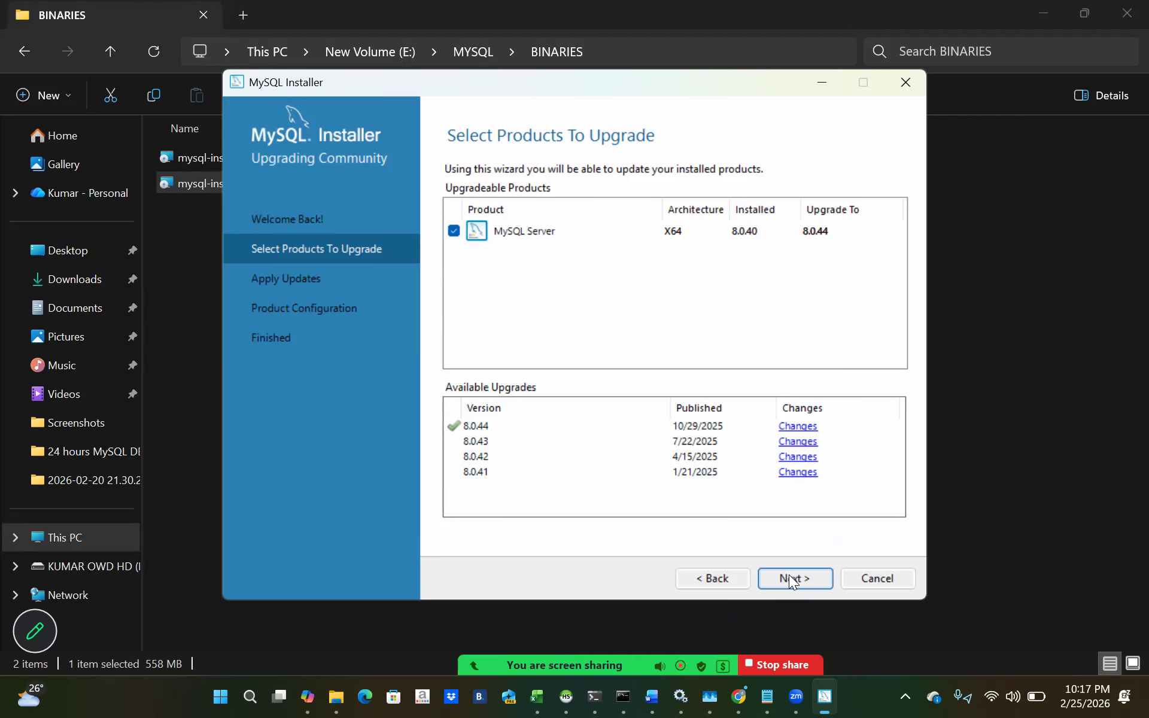
Execute the MySQL Server 8.0.44 update and show its detailed progress log.
mouse_move(655, 198)
mouse_down()
mouse_move(787, 197)
mouse_move(677, 196)
mouse_up()
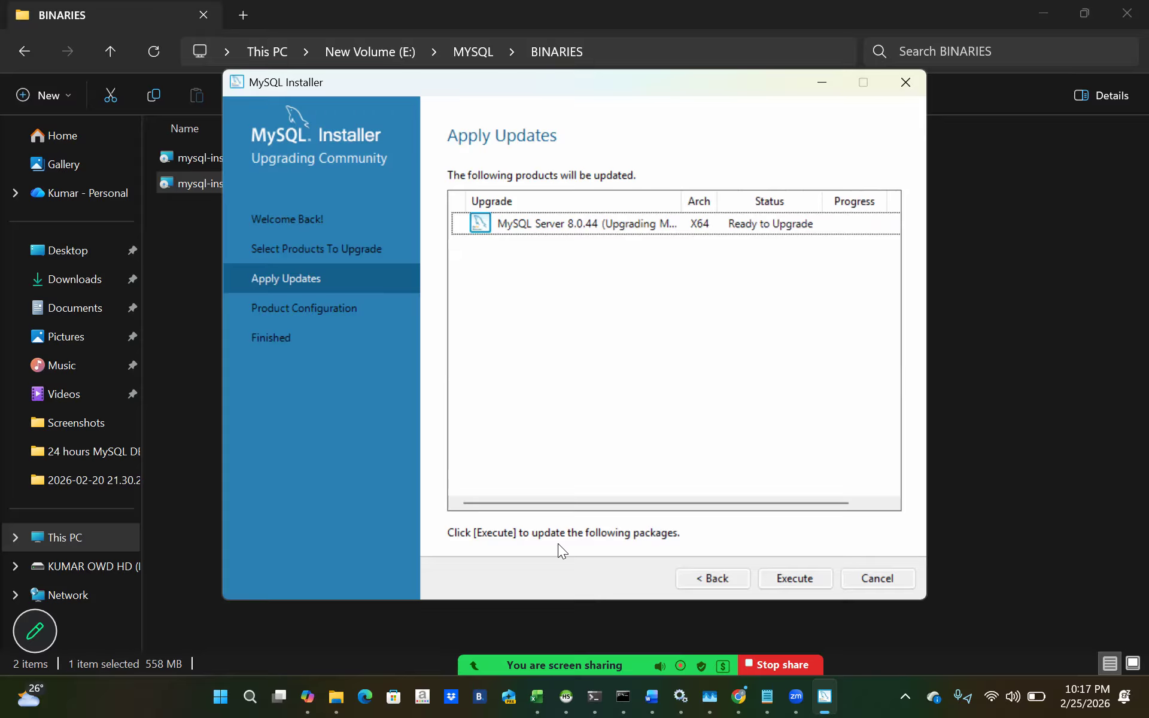
click(792, 582)
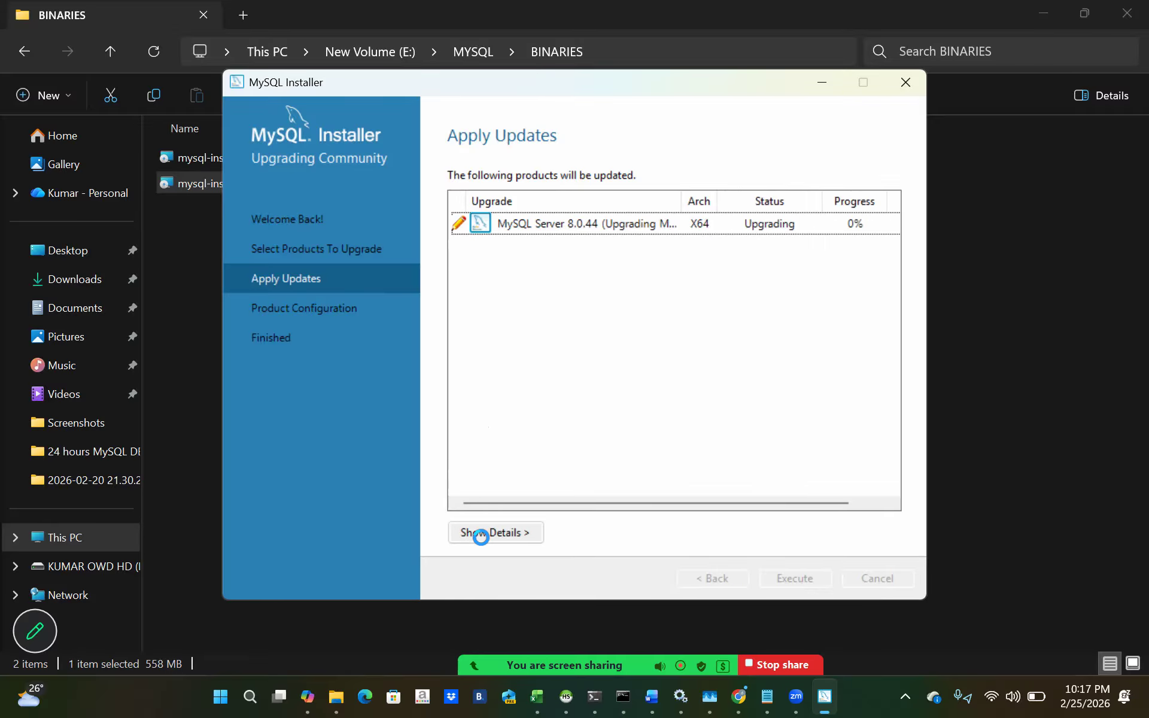
click(477, 533)
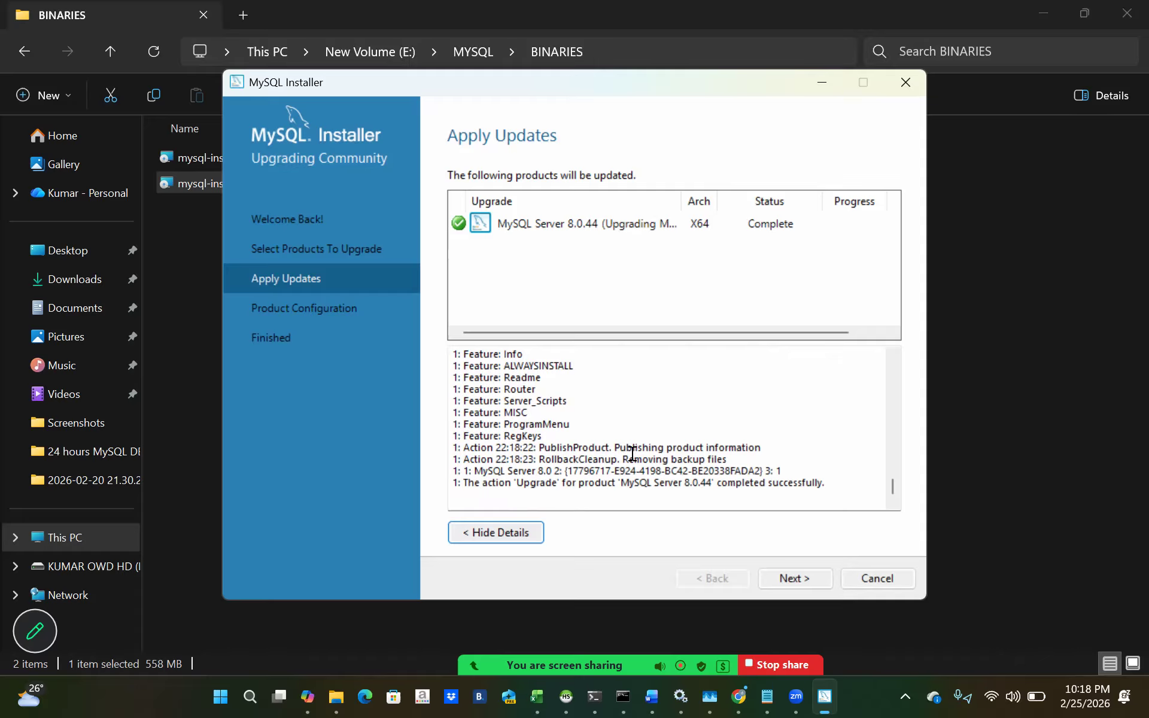
Execute the MySQL Server 8.0.44 configuration without skipping the system tables upgrade check, and view its log and configuration steps.
click(792, 579)
click(789, 579)
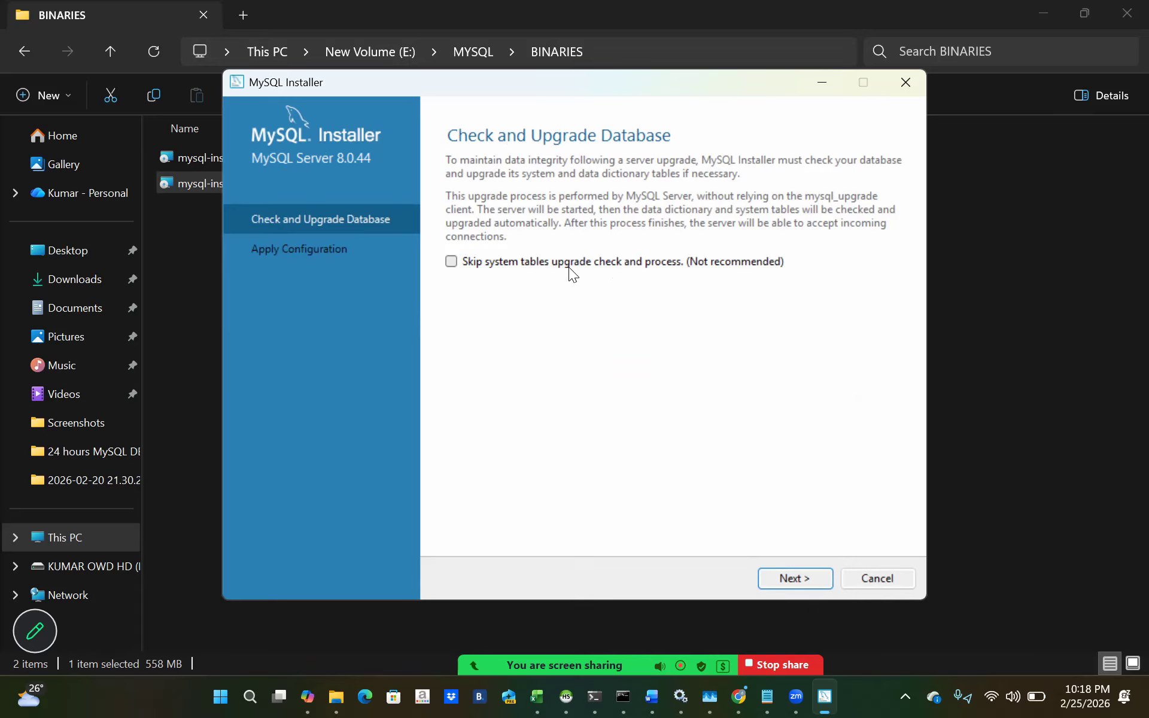
click(798, 578)
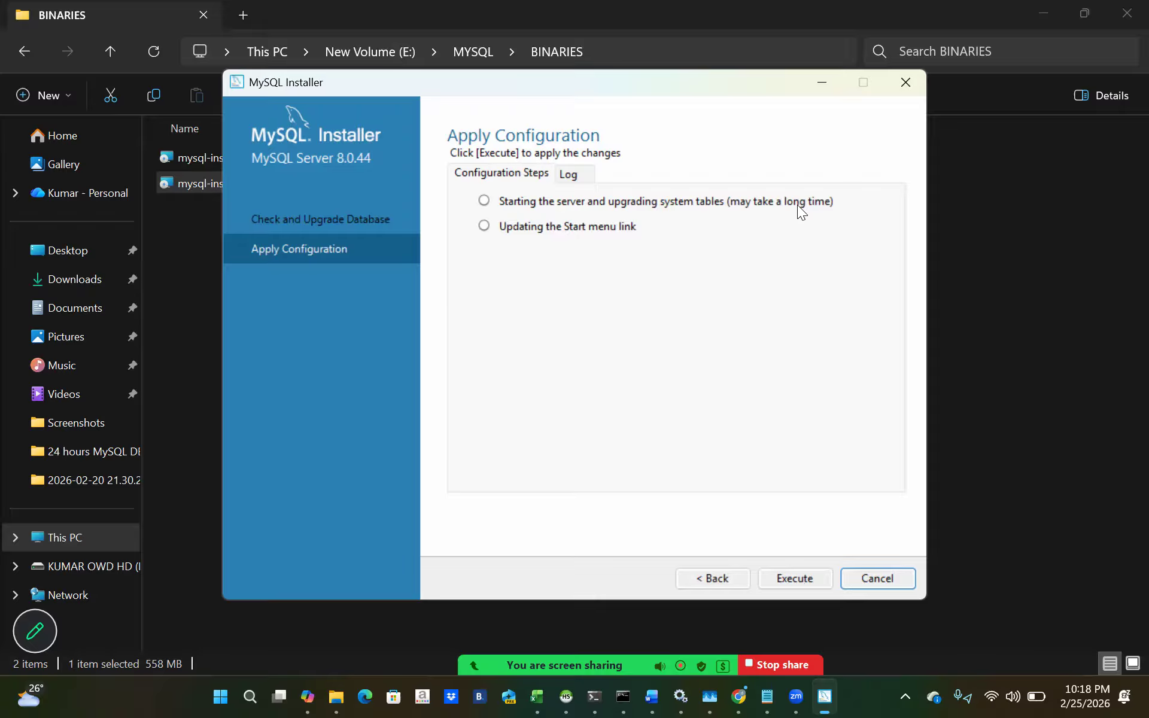
click(798, 578)
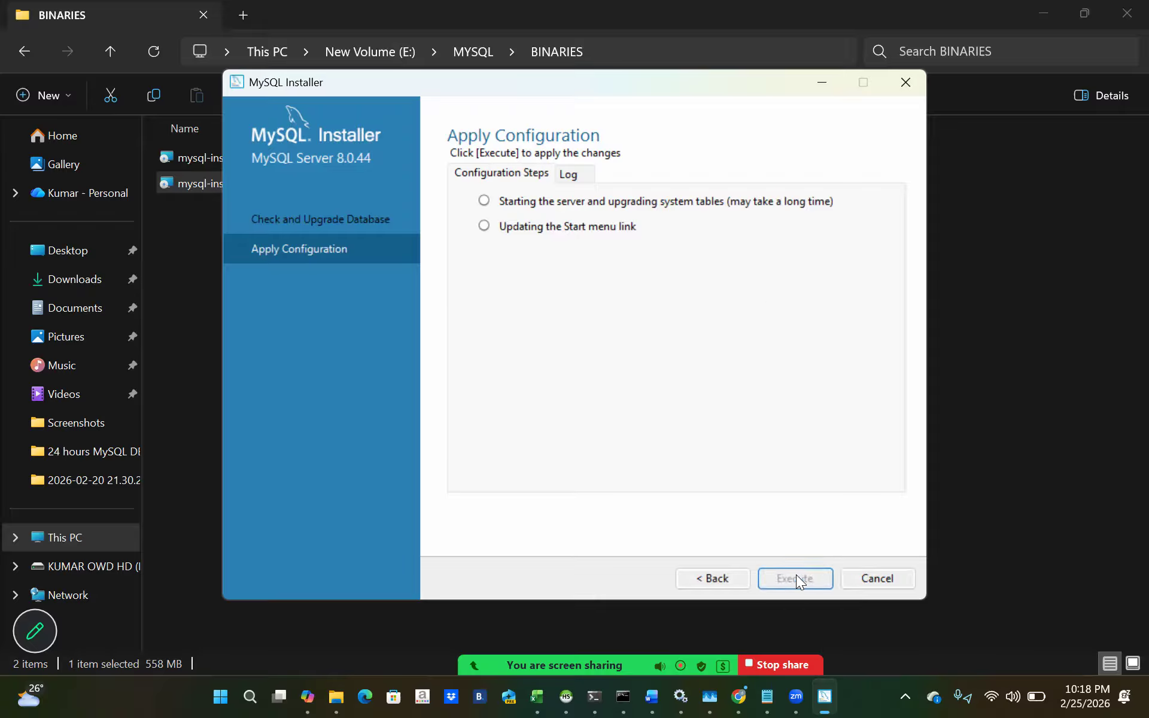
click(571, 173)
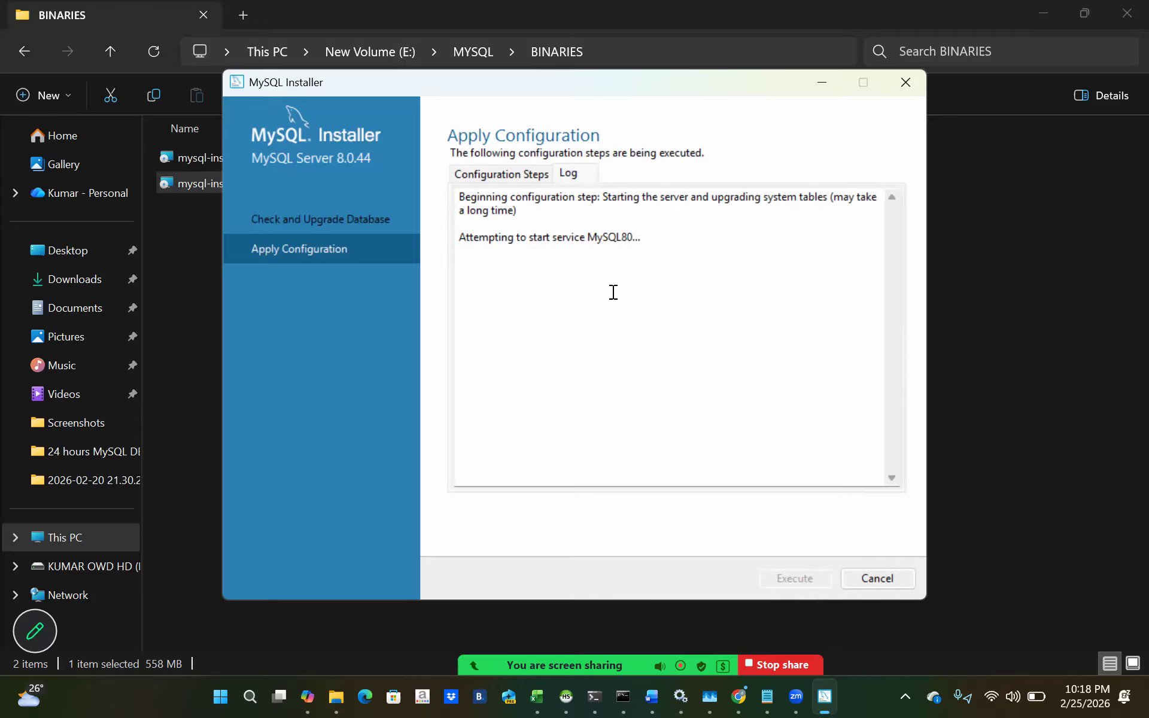
click(520, 175)
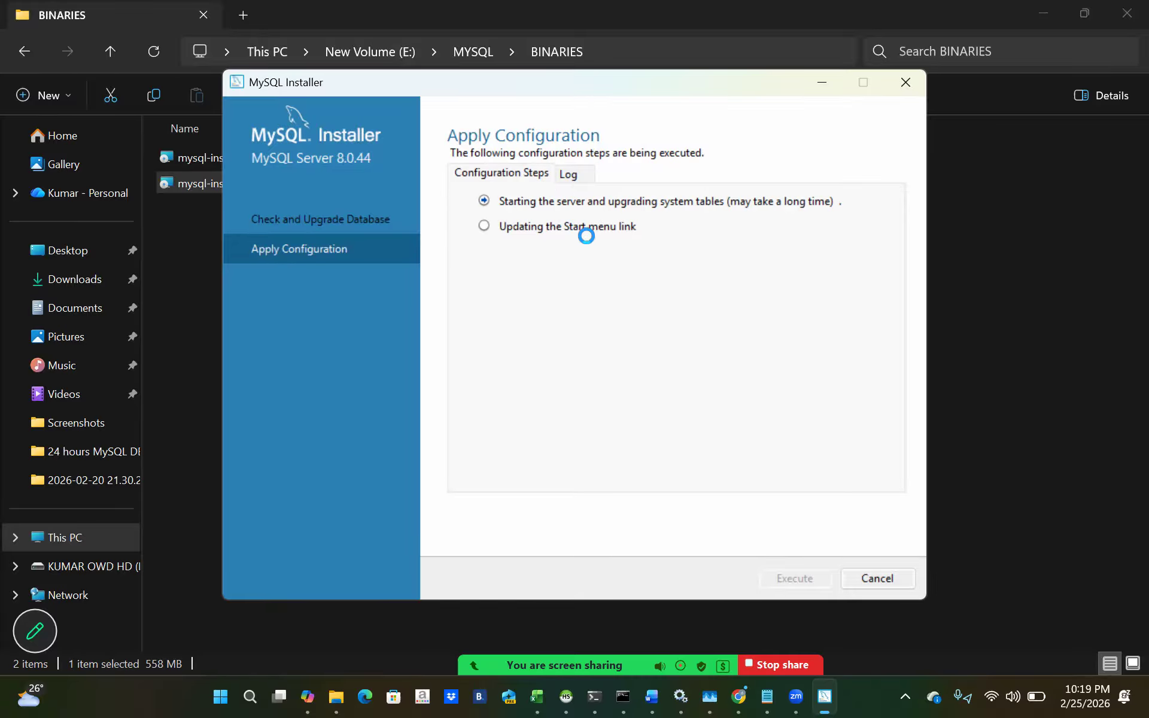
Show the MySQL Server 8.0.44 configuration log, and refresh the MySQL80 service in the Services window.
click(569, 173)
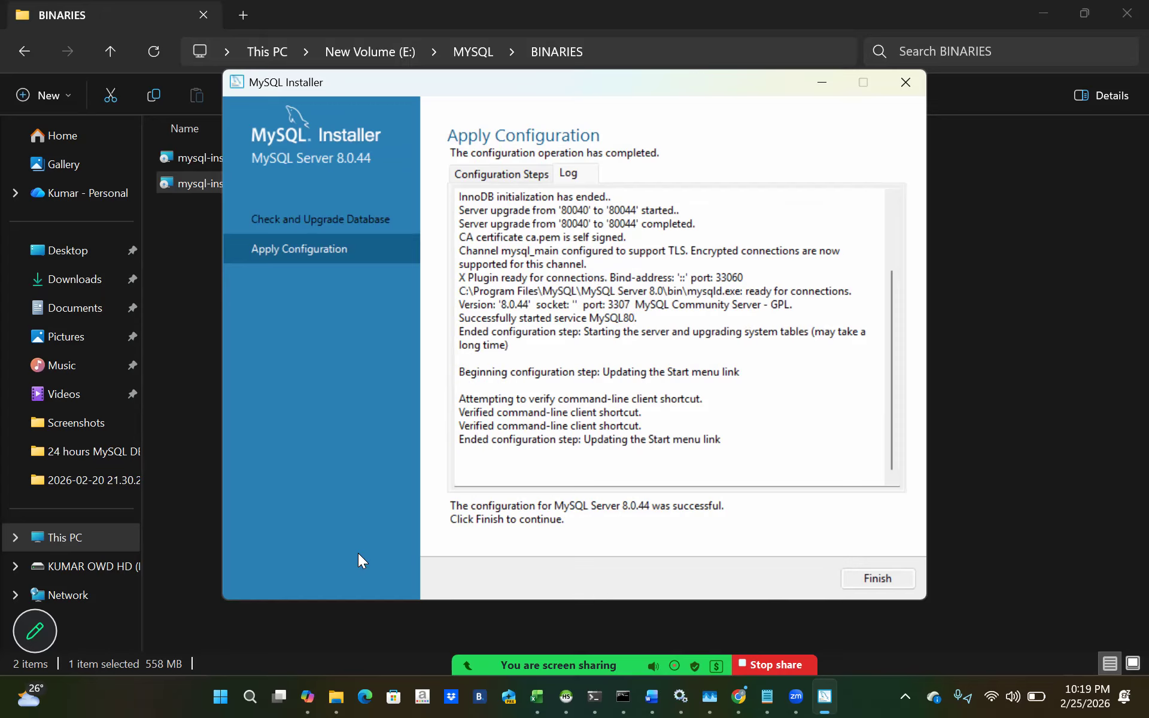
right_click(357, 530)
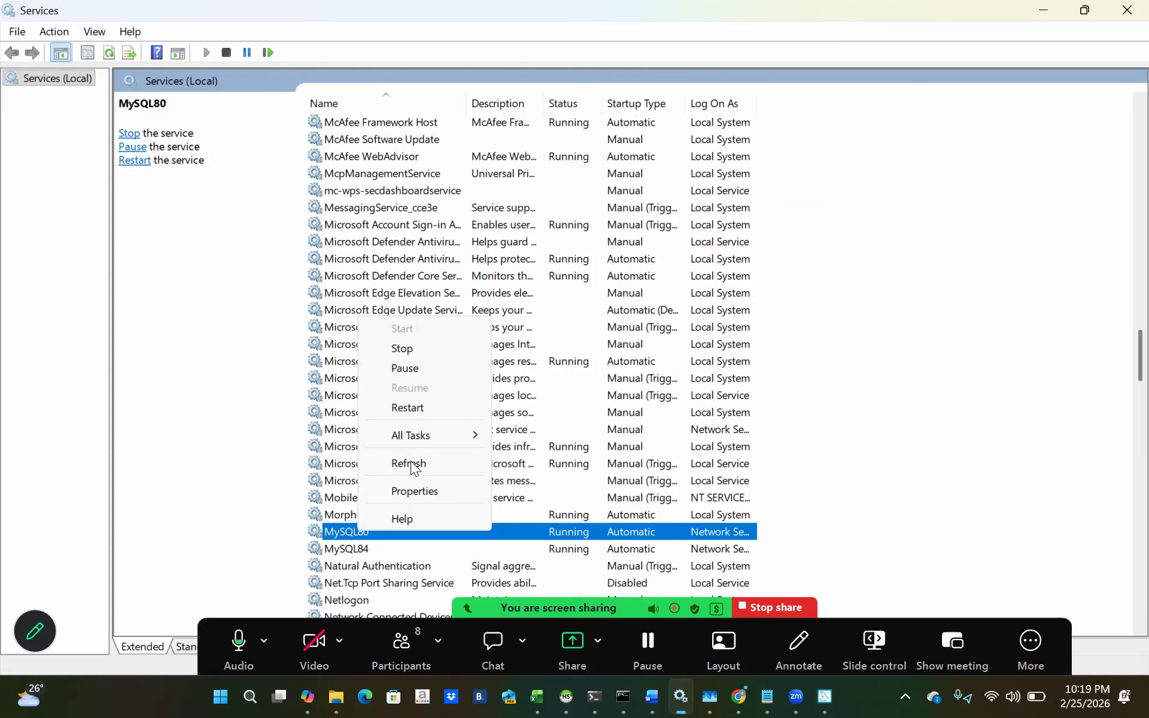
click(411, 465)
right_click(368, 534)
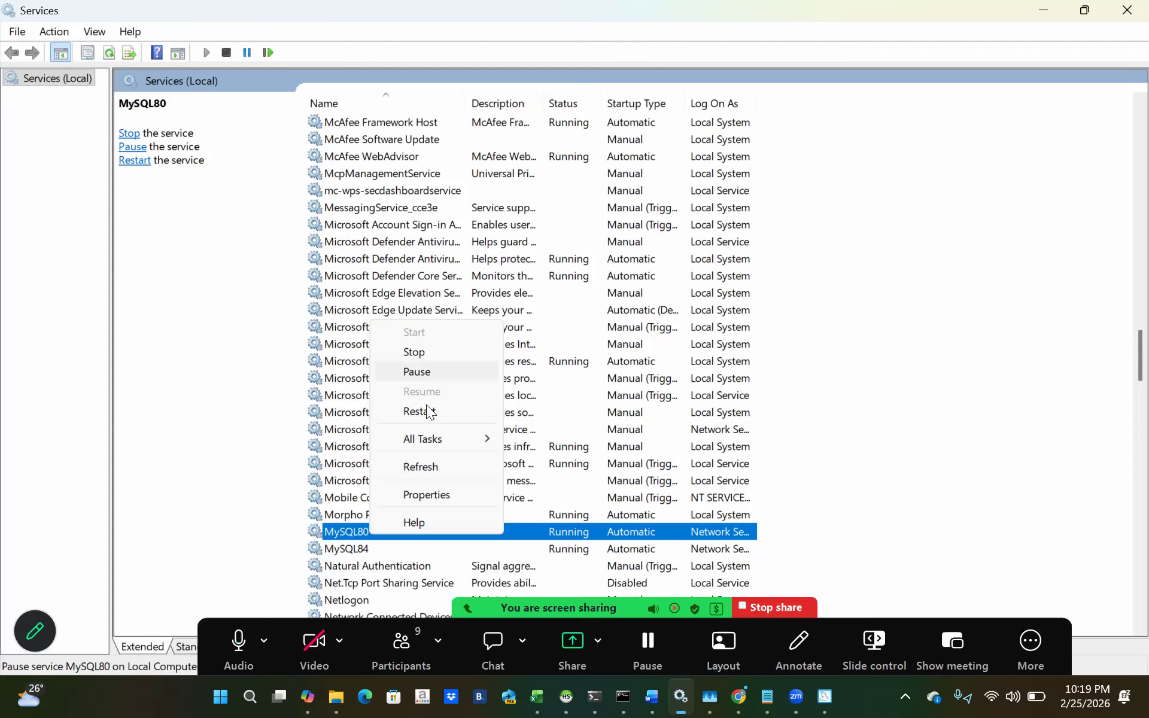
click(960, 320)
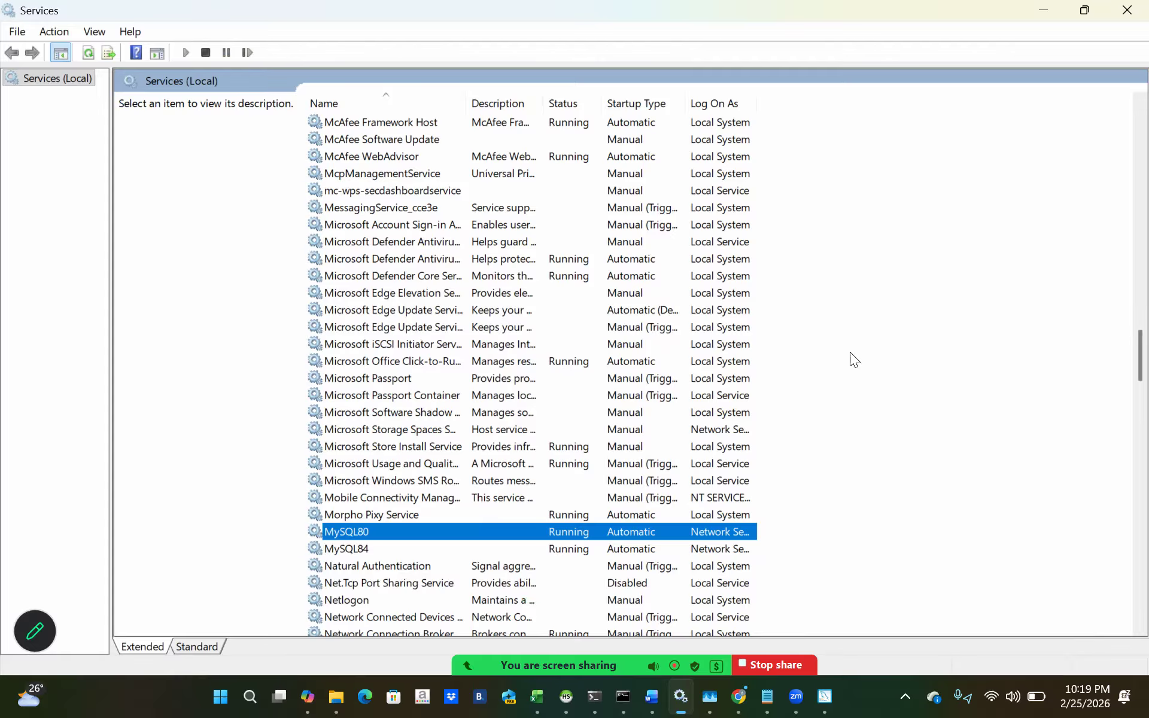
Return to MySQL Installer and review the server upgrade and startup entries in the configuration log.
key(alt+Tab)
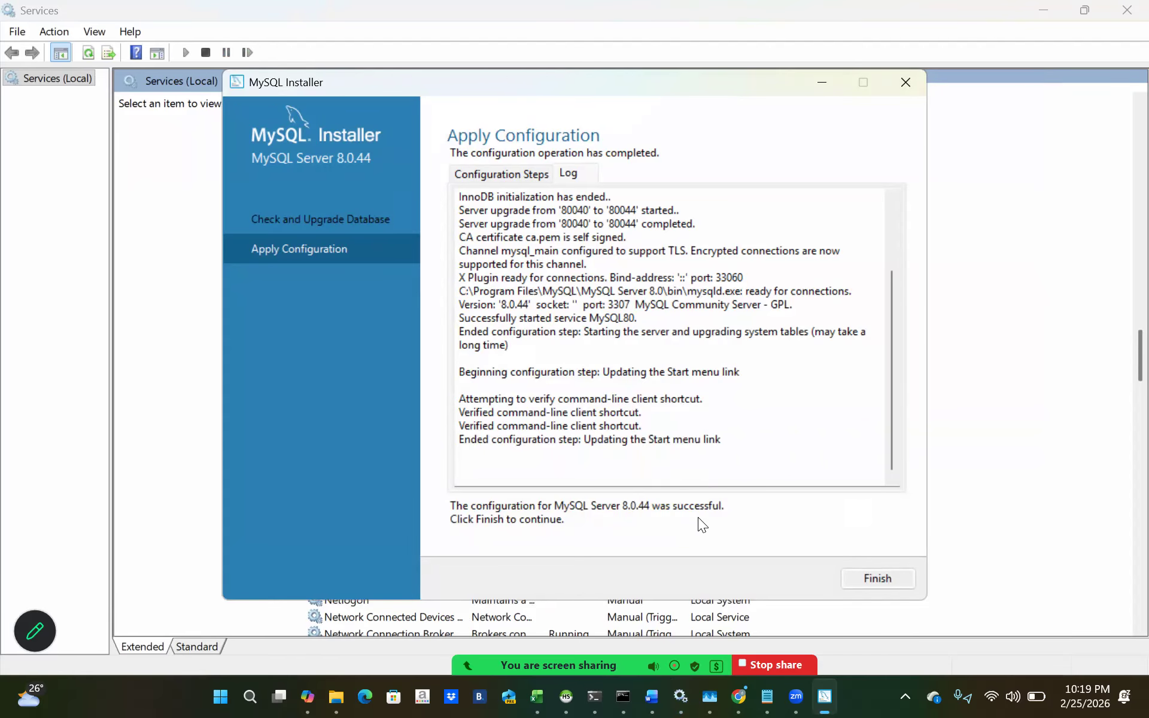
scroll(703, 347, up, 2)
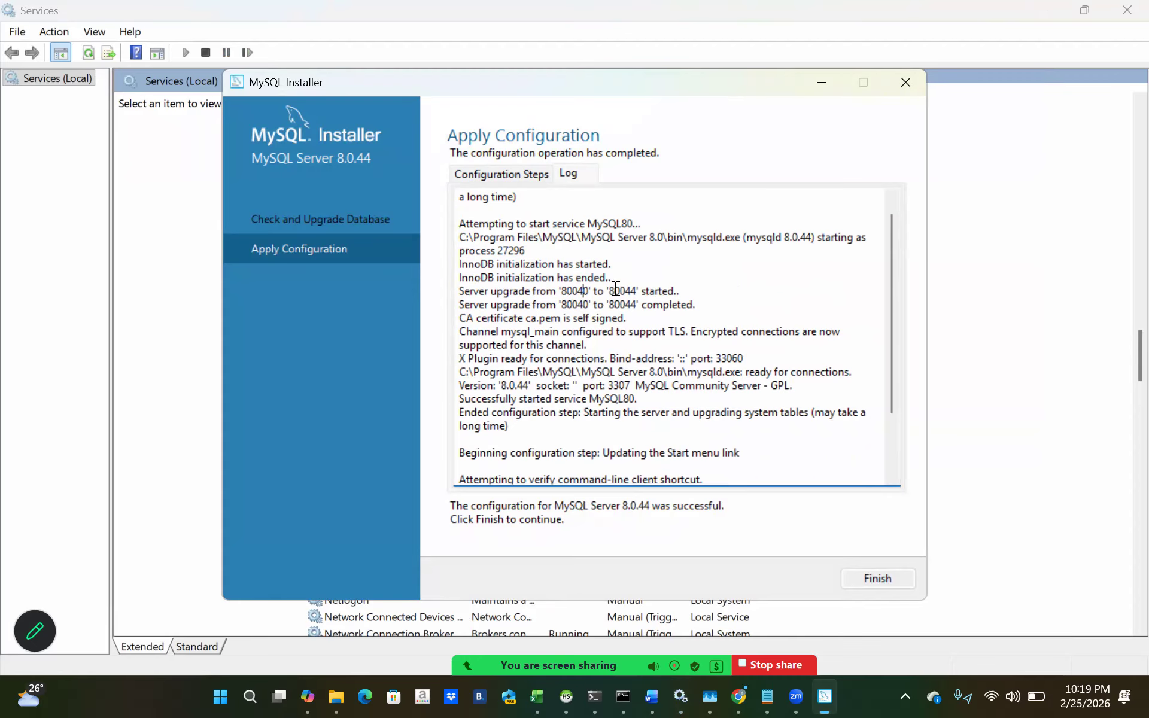
click(653, 305)
scroll(638, 314, down, 2)
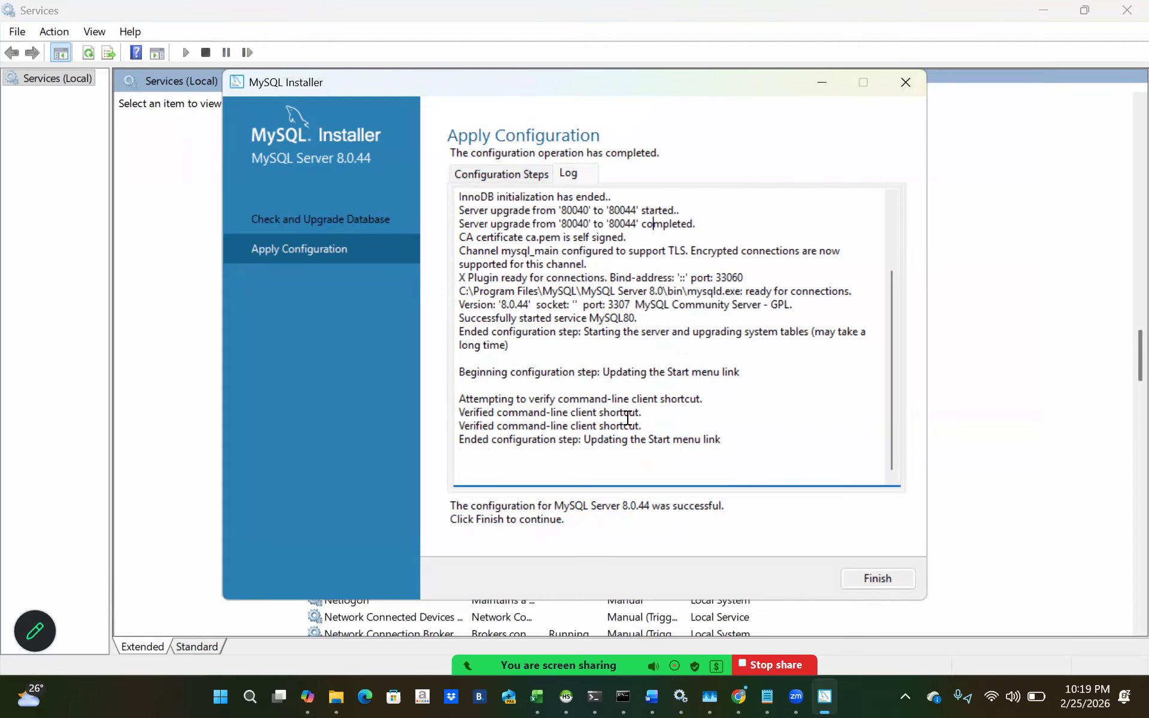
Switch to Services, refresh the local services list, and select MySQL80 to check its status.
click(681, 696)
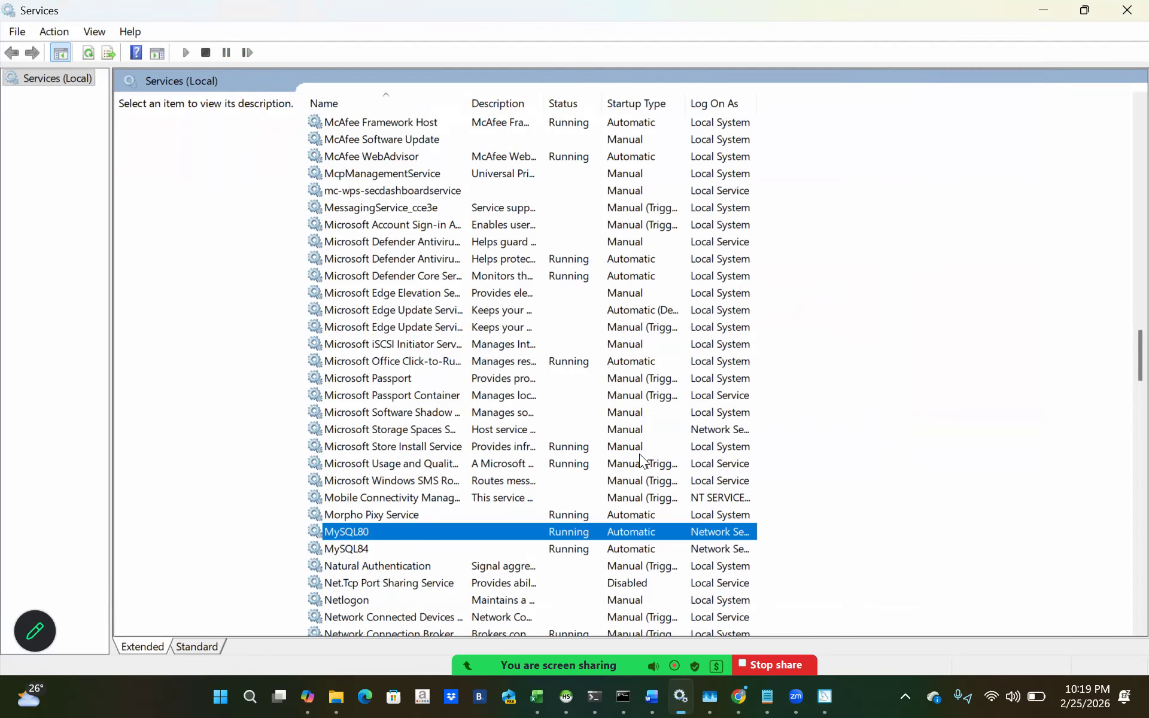
right_click(45, 83)
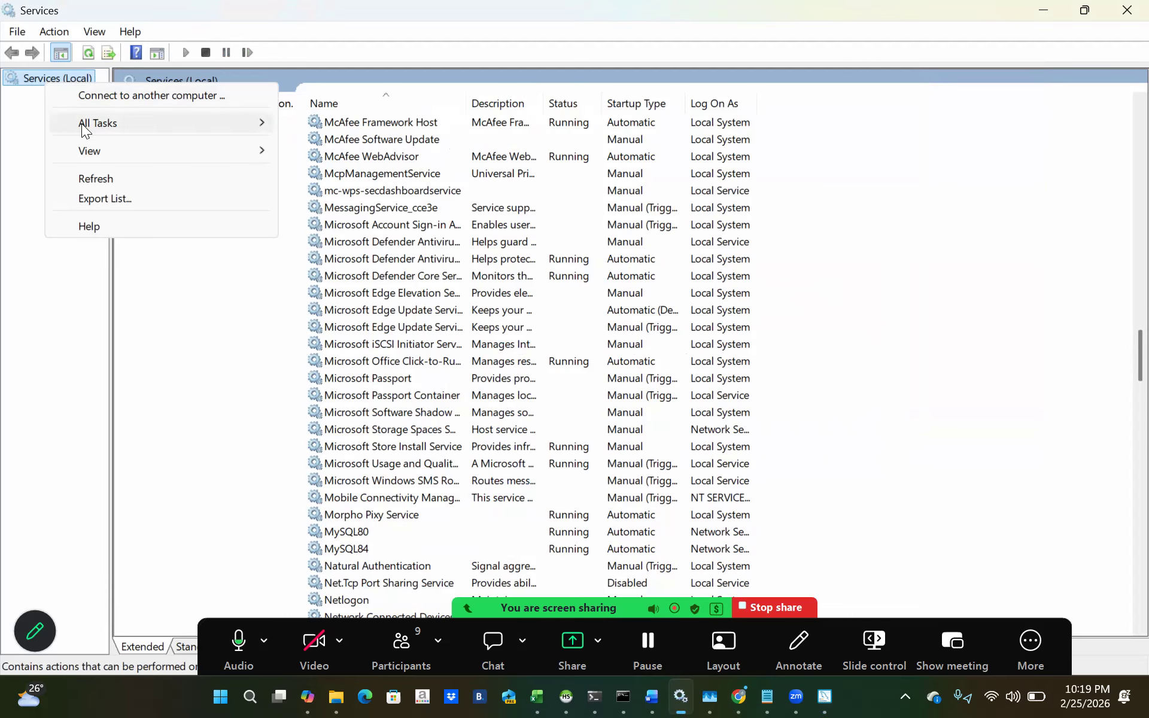
click(96, 179)
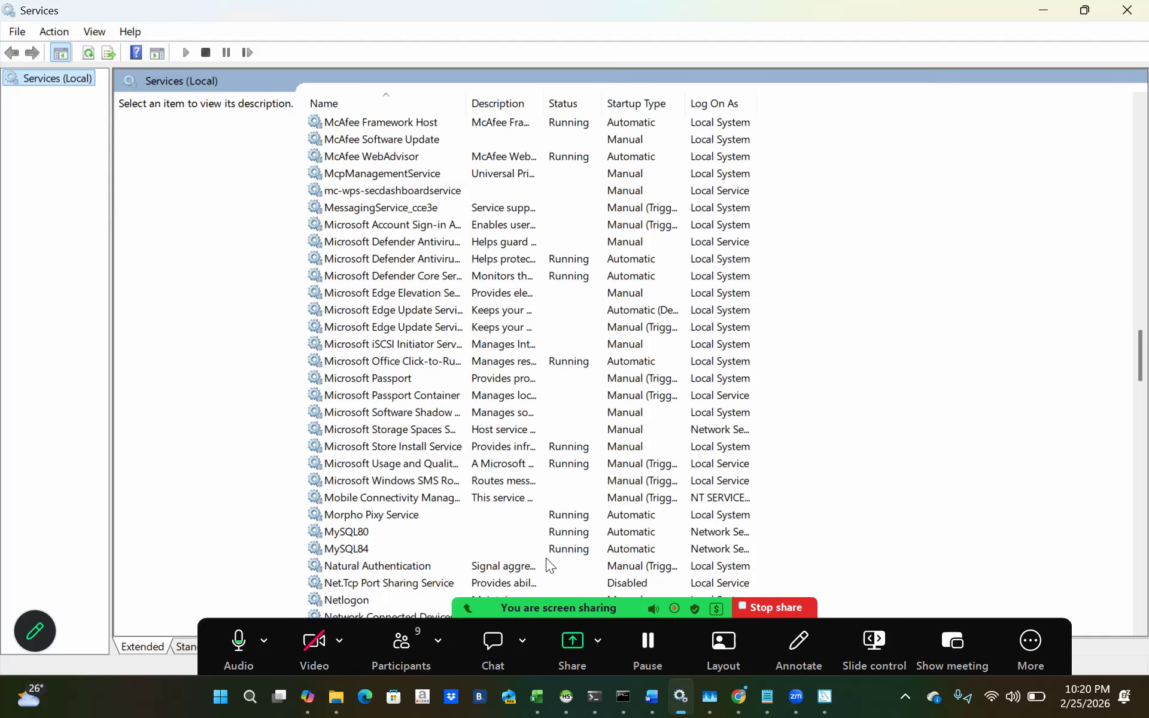
click(359, 532)
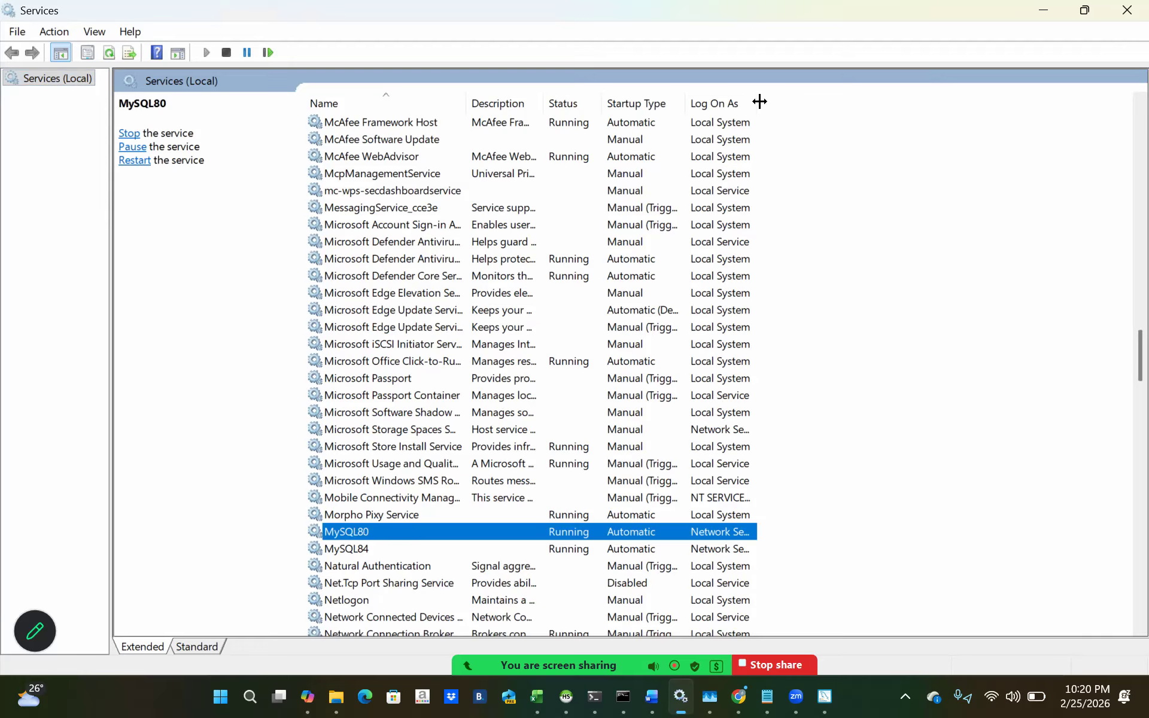
Widen the Log On As column and compare the MySQL80 and MySQL84 services, ending on MySQL80.
drag(882, 79, 883, 78)
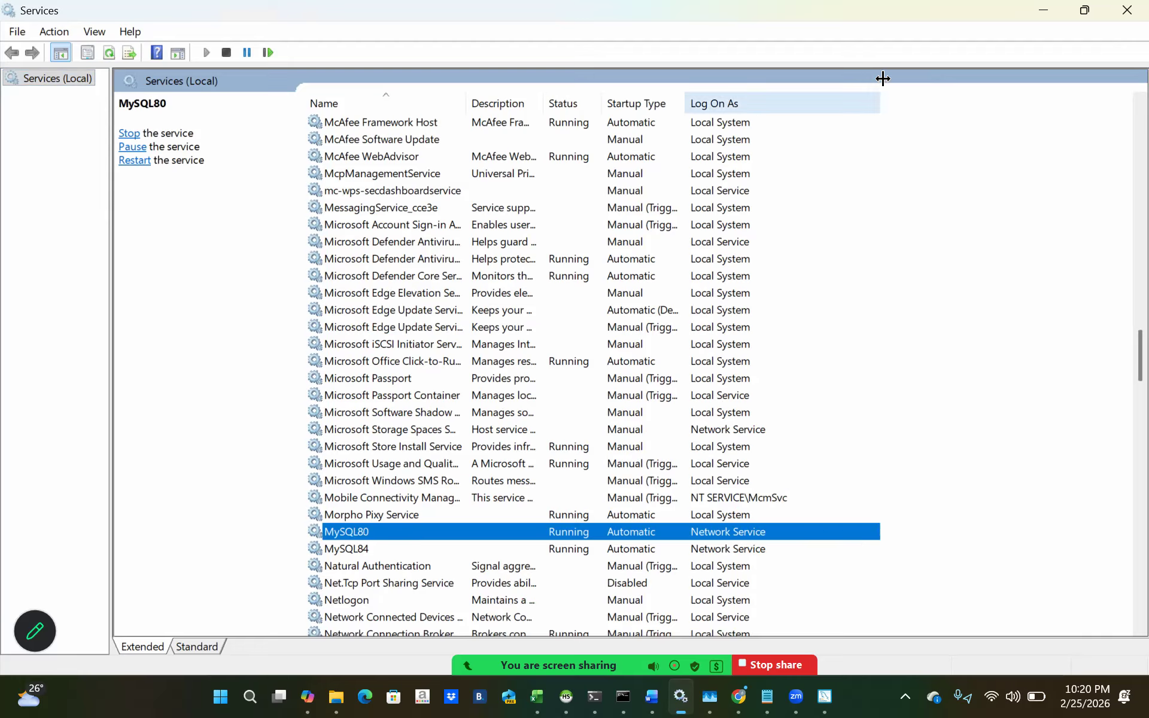
click(347, 552)
click(365, 534)
click(363, 548)
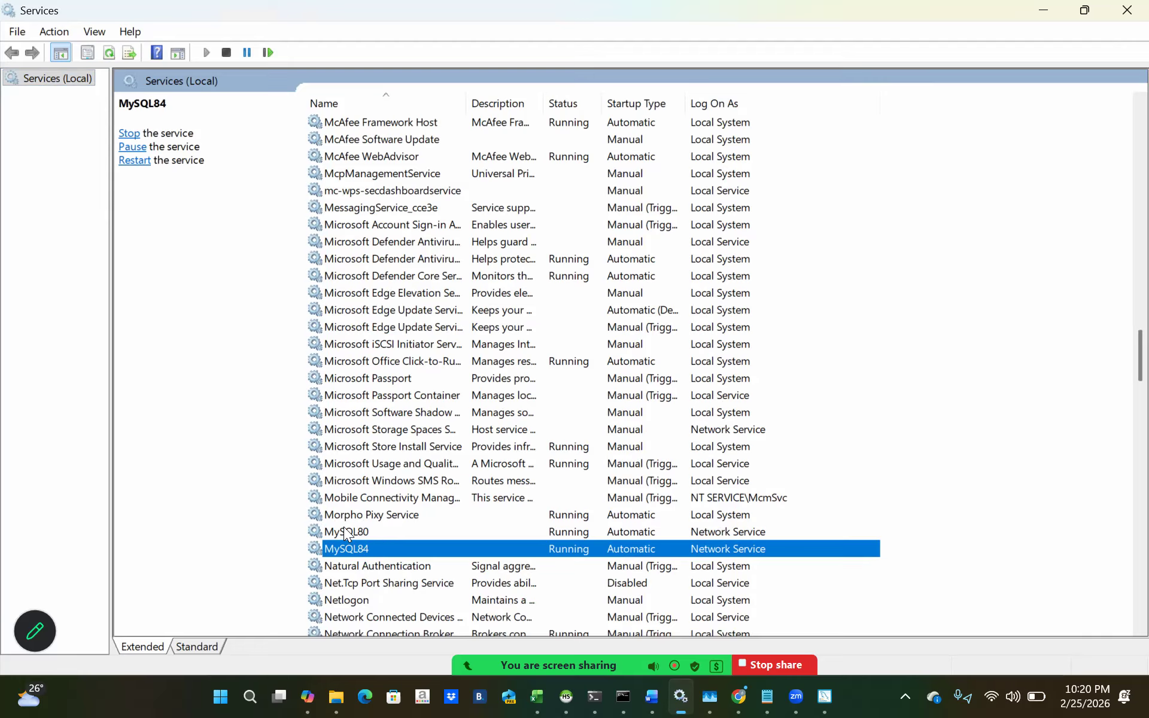
click(407, 533)
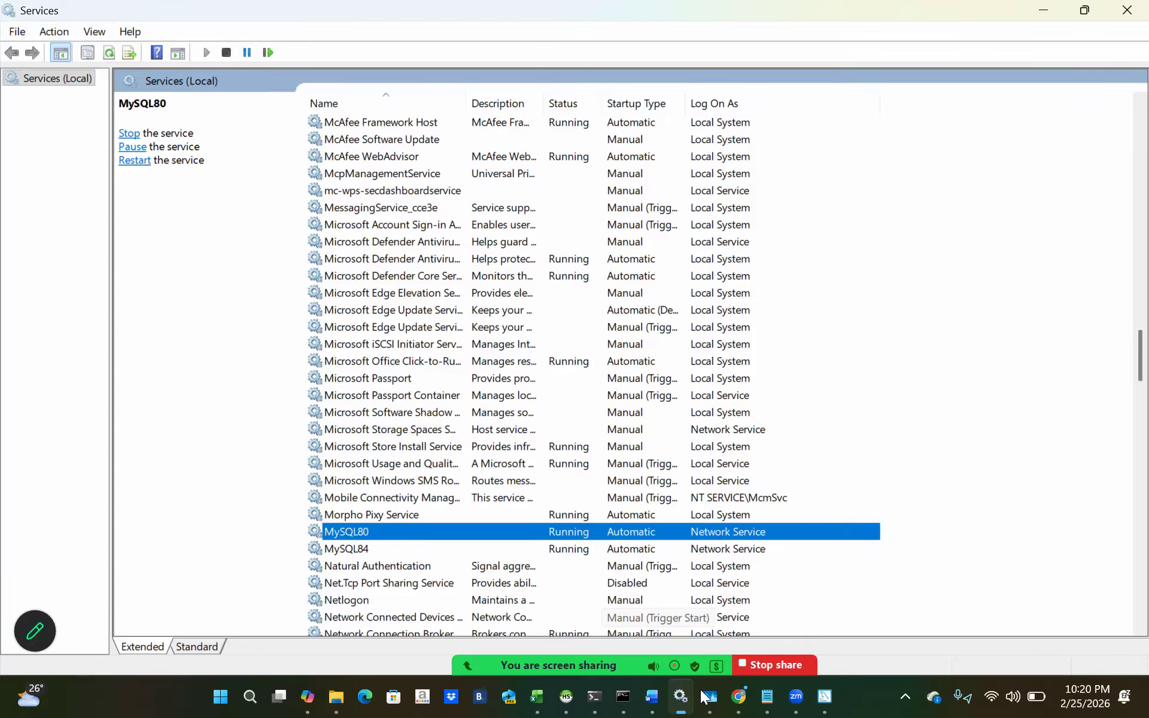
Find and launch HeidiSQL, and create a new session with the default name Unnamed-2.
click(249, 689)
text(hei)
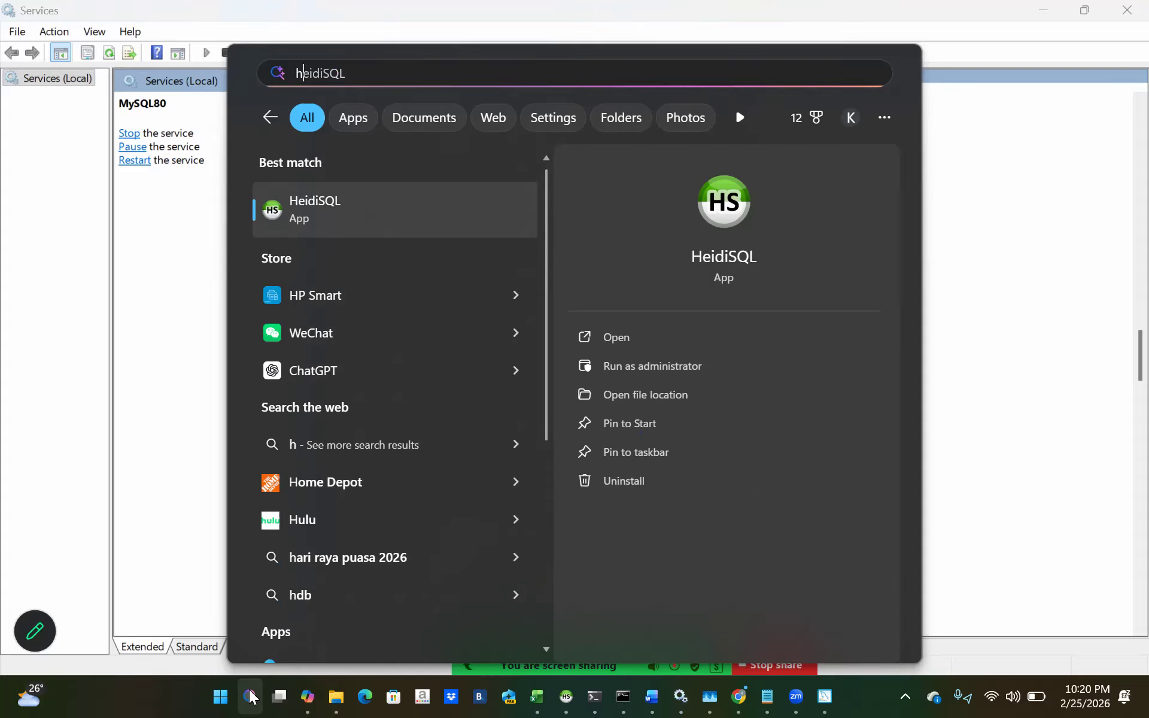
text(d)
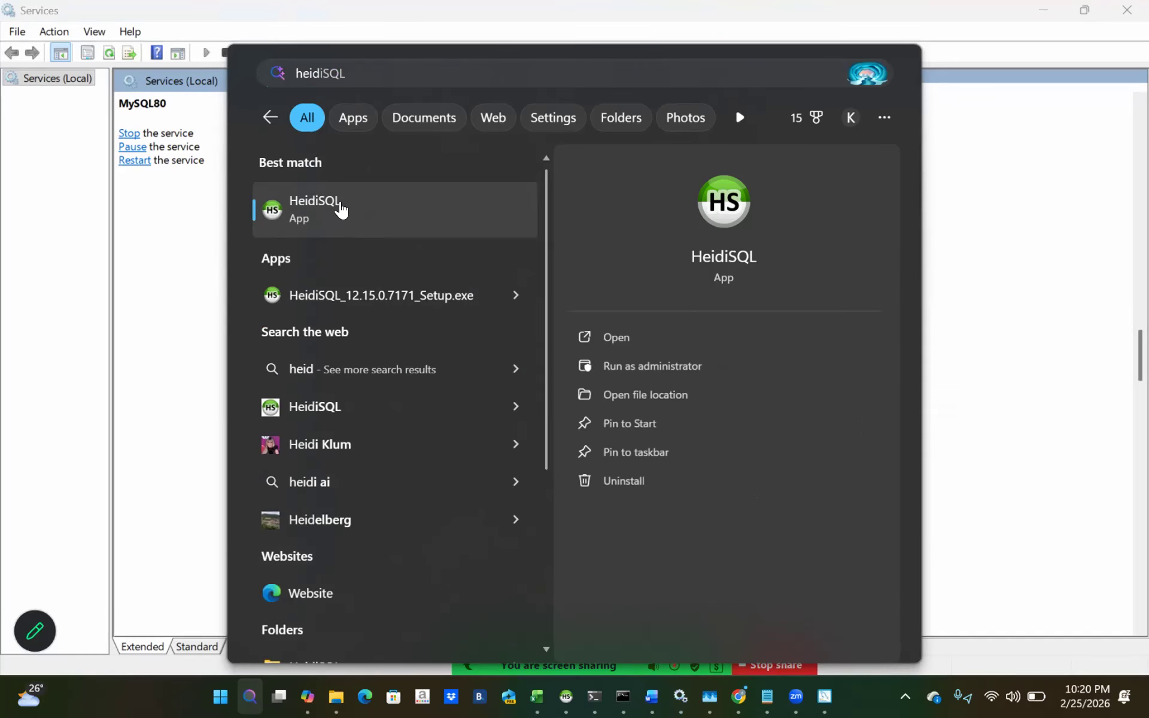
click(340, 207)
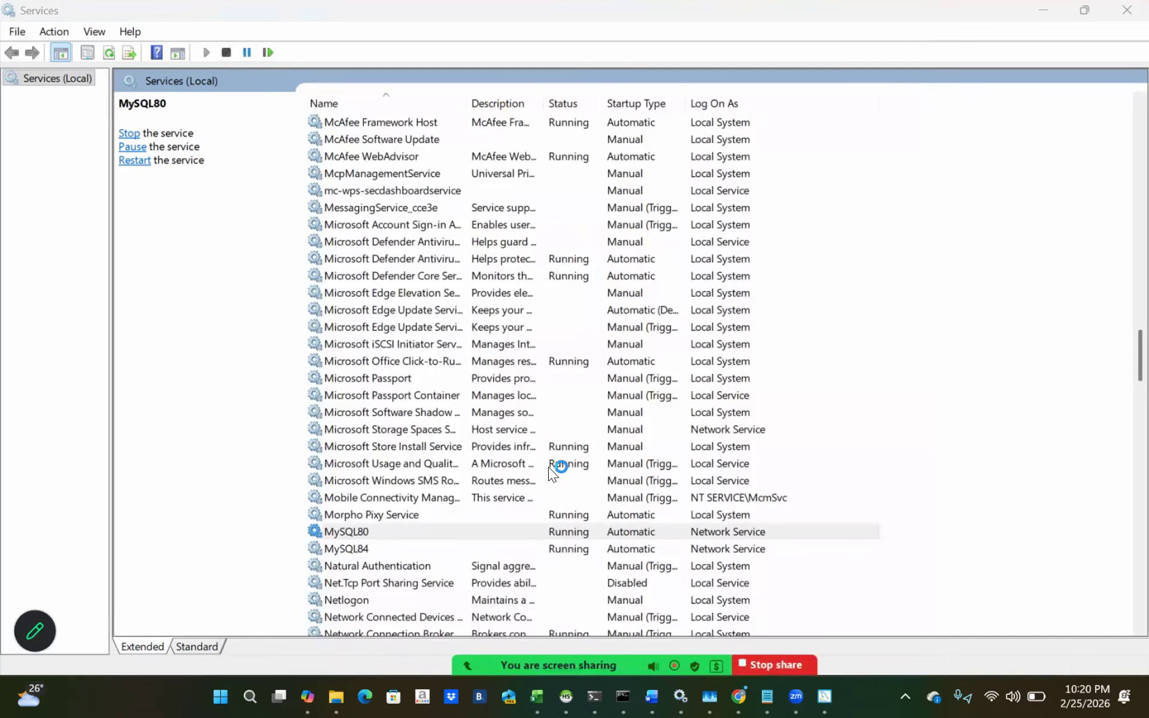
click(151, 507)
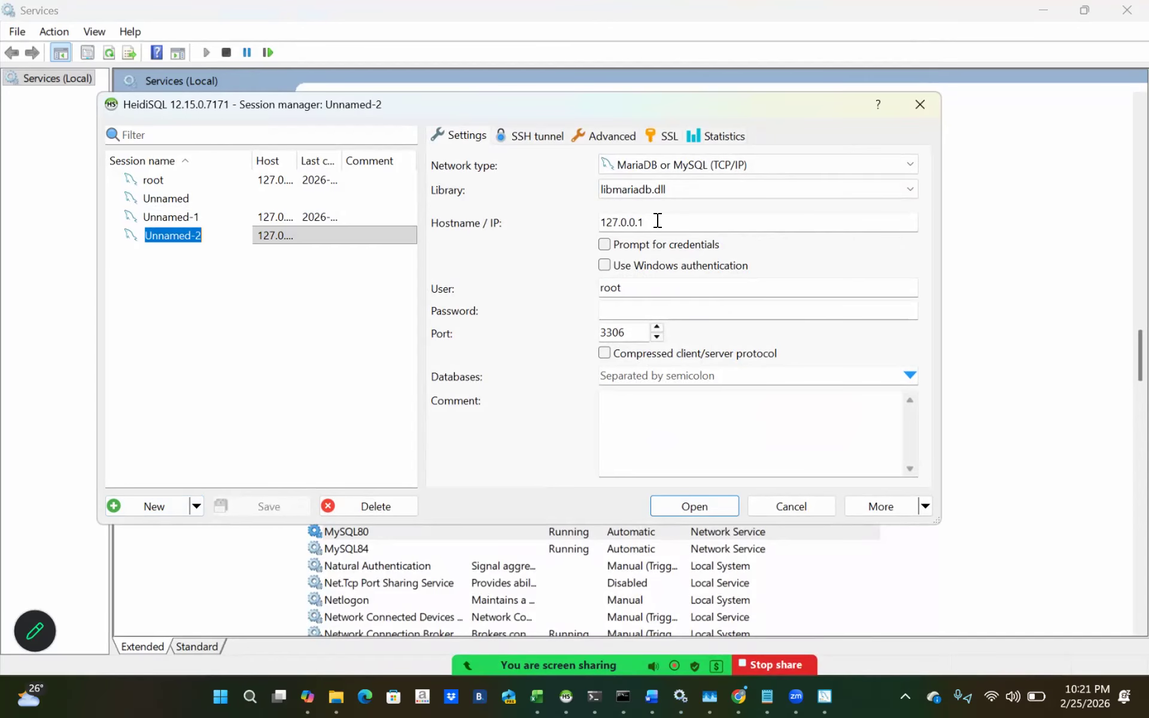
key(Return)
Keep host 127.0.0.1 and user root for the Unnamed-2 session, and enter the root password.
drag(645, 222, 589, 221)
drag(633, 290, 576, 284)
drag(658, 221, 577, 223)
drag(648, 287, 584, 275)
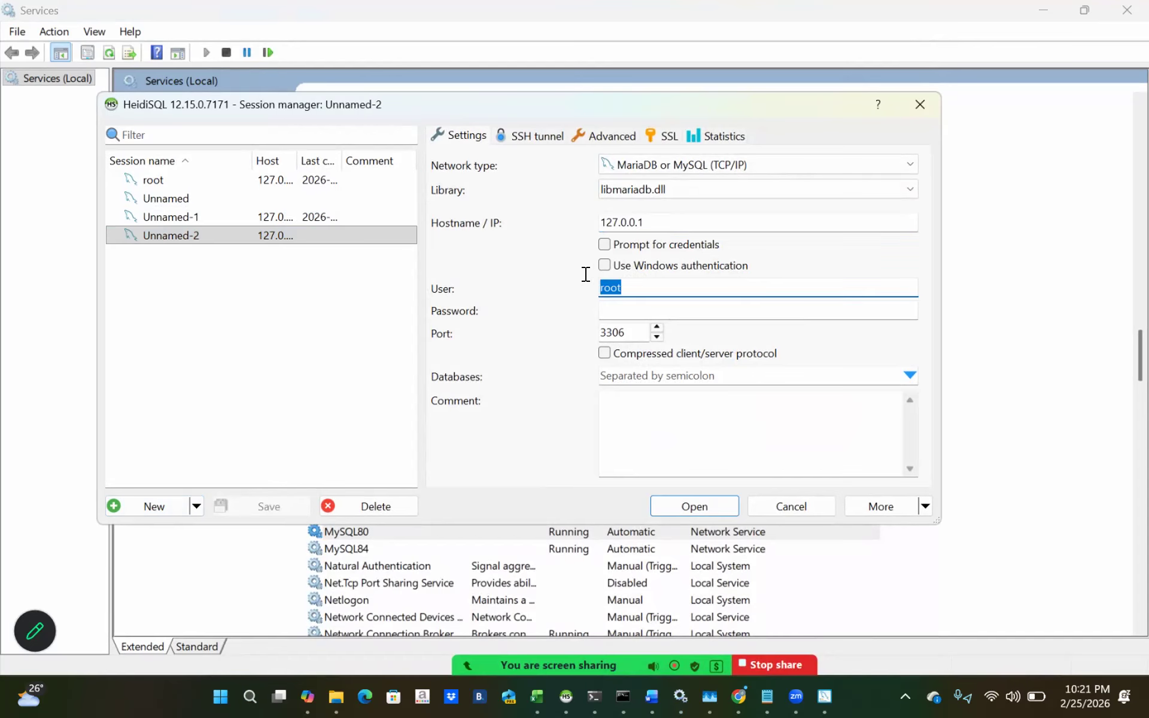
click(621, 310)
text(•••••••••••••••••••)
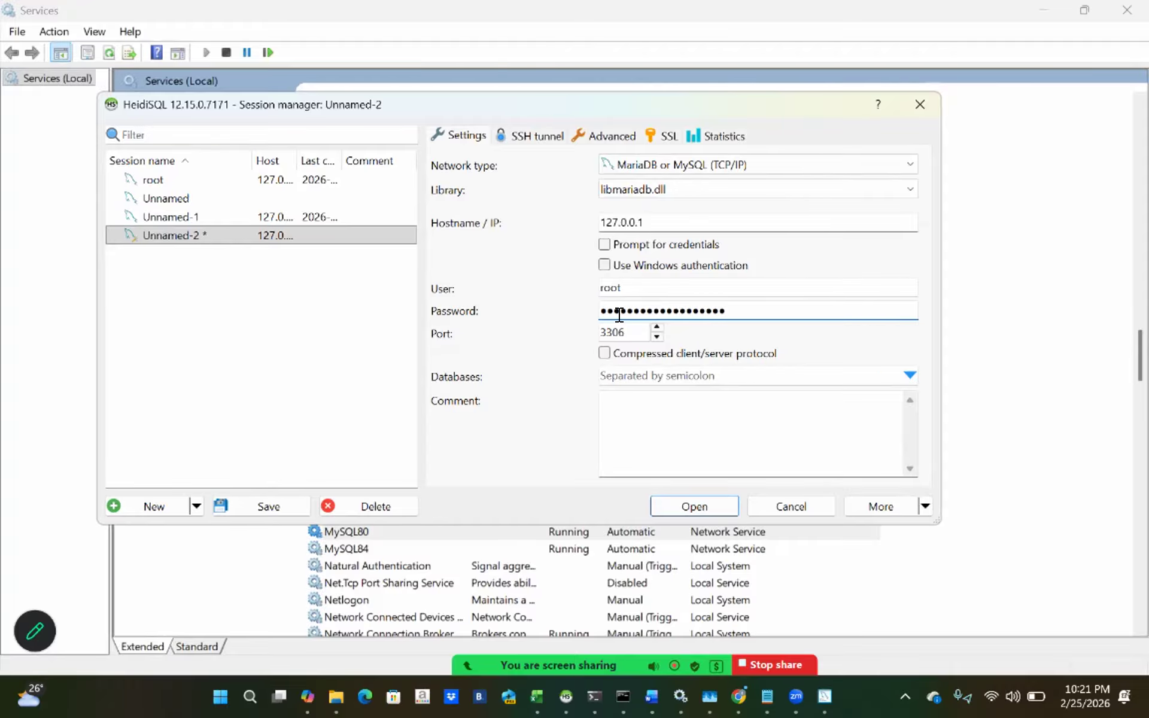
Set the Unnamed-2 session's port to 3307.
click(634, 337)
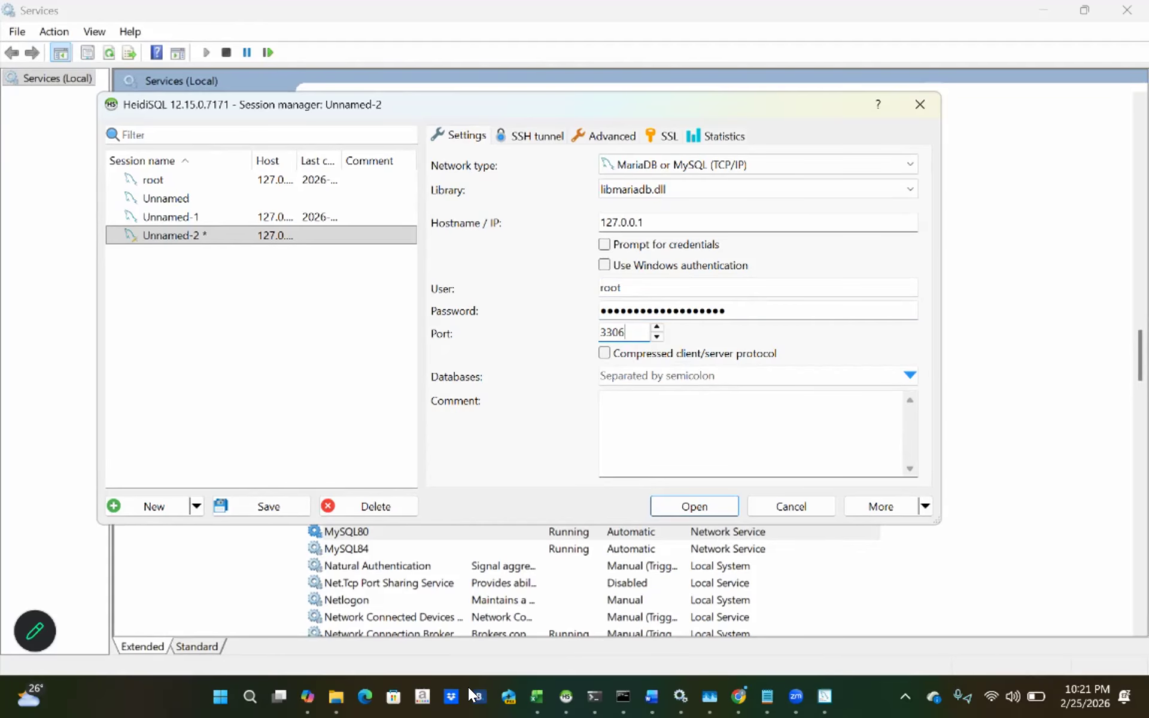
click(1032, 643)
click(677, 433)
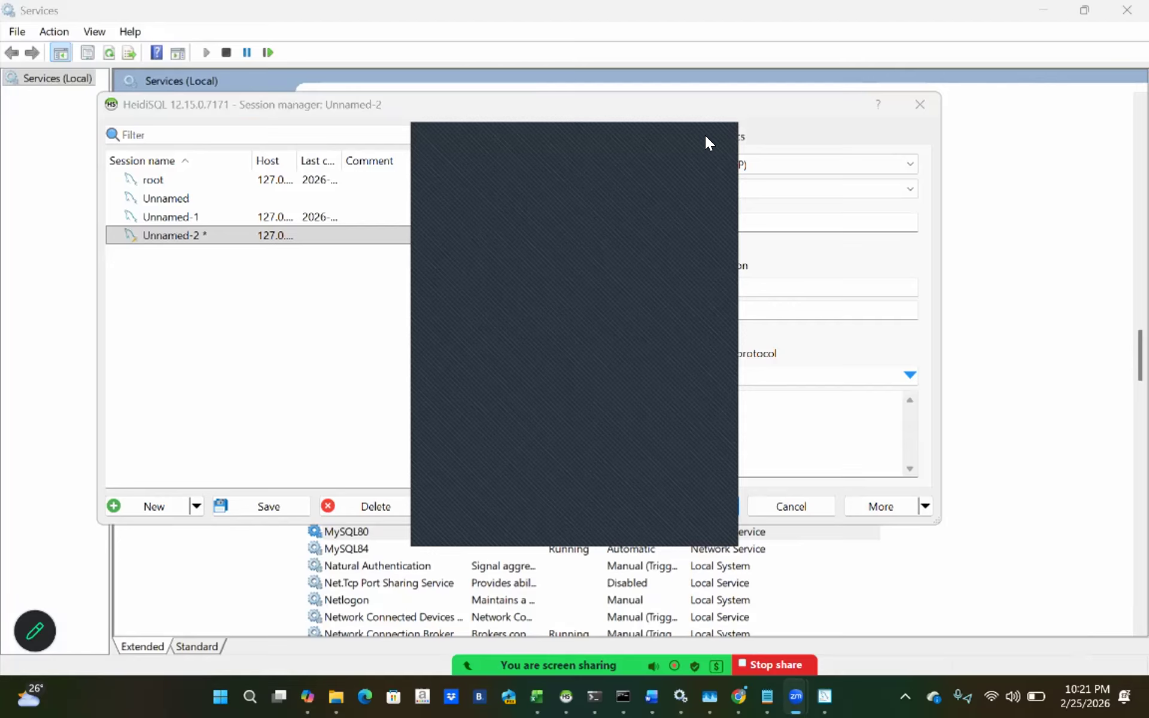
click(646, 323)
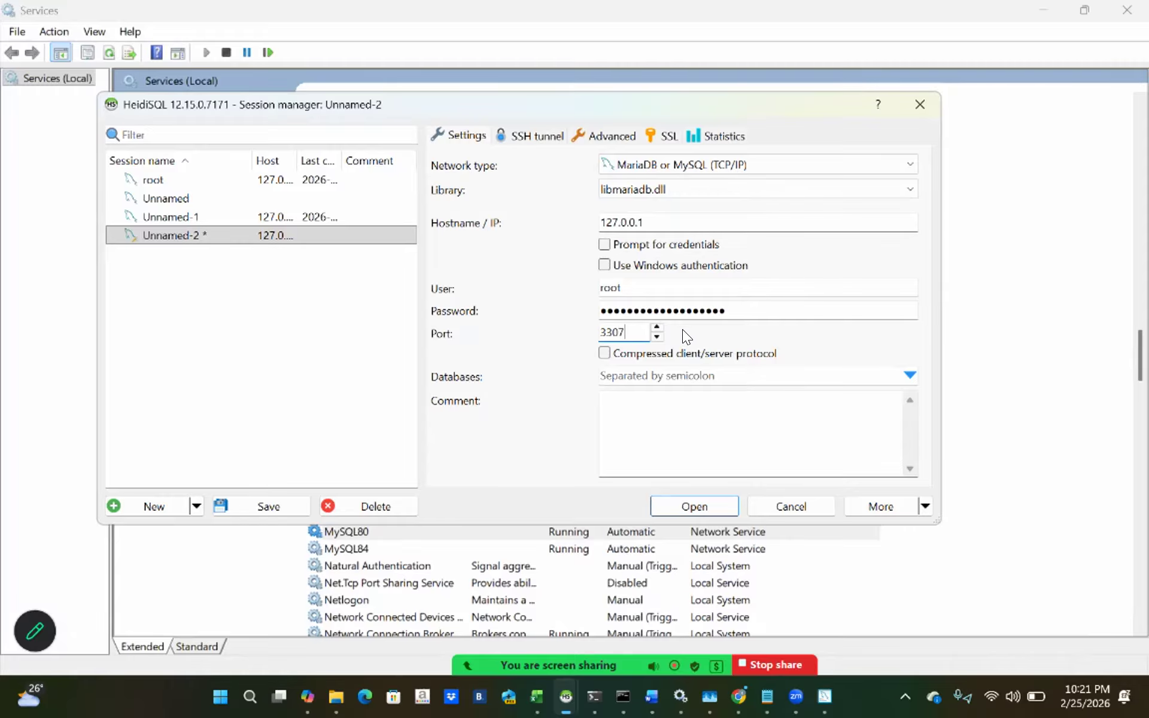
Check the TCP port in the status output of the 8.4.8 and 8.0.40 MySQL command-line sessions, highlighting each port line.
click(618, 687)
mouse_move(597, 687)
click(583, 622)
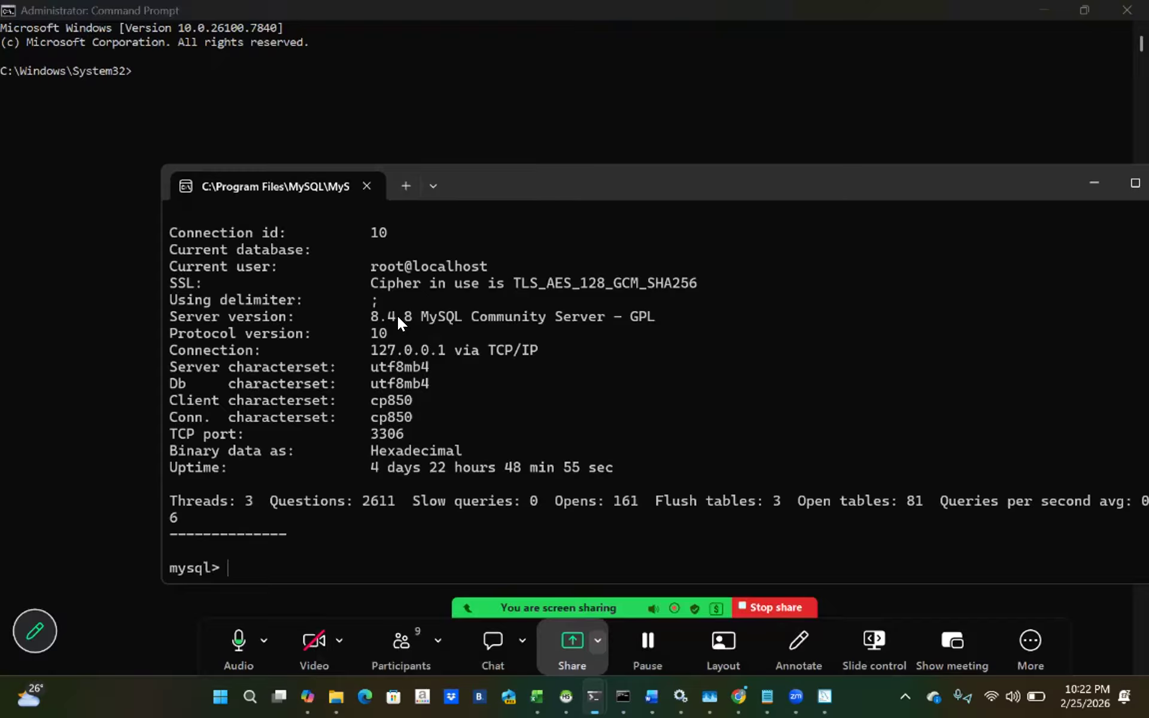
drag(168, 434, 412, 433)
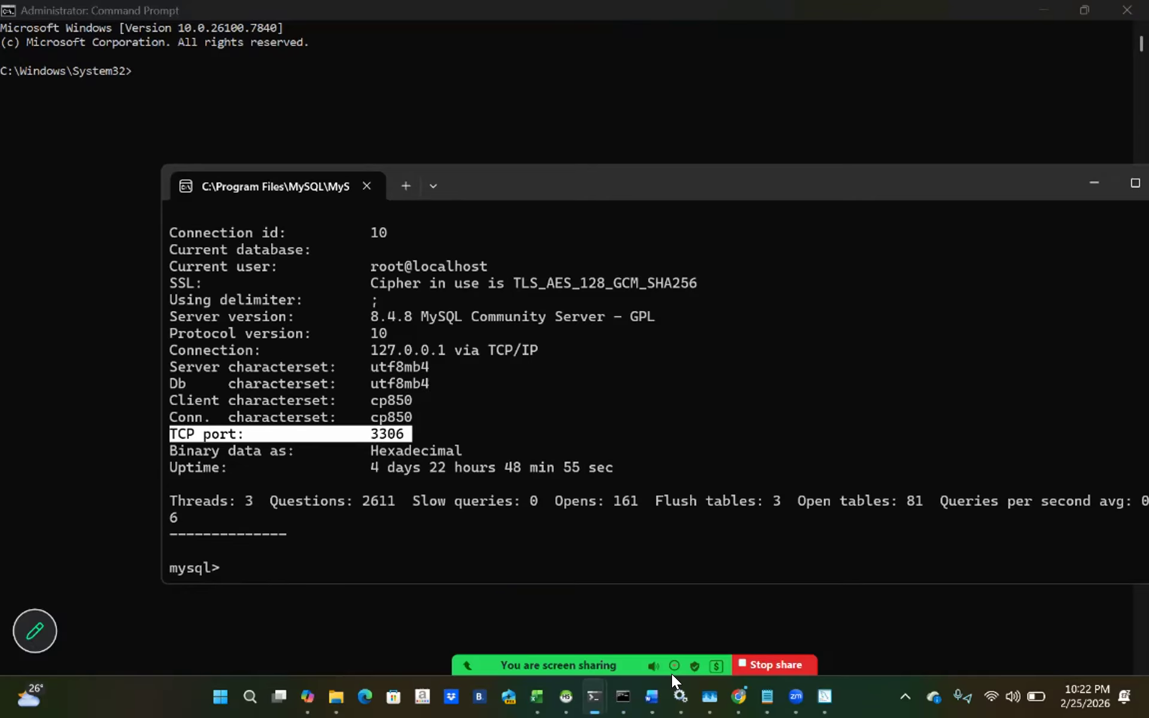
click(592, 687)
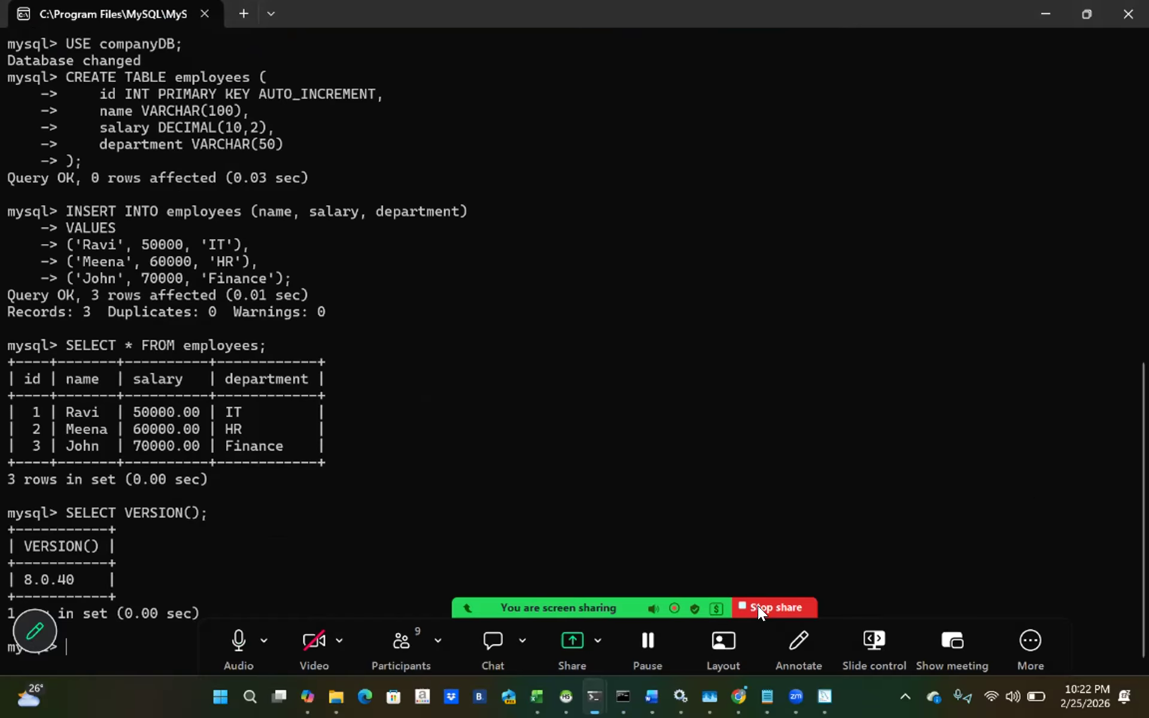
scroll(370, 294, up, 8)
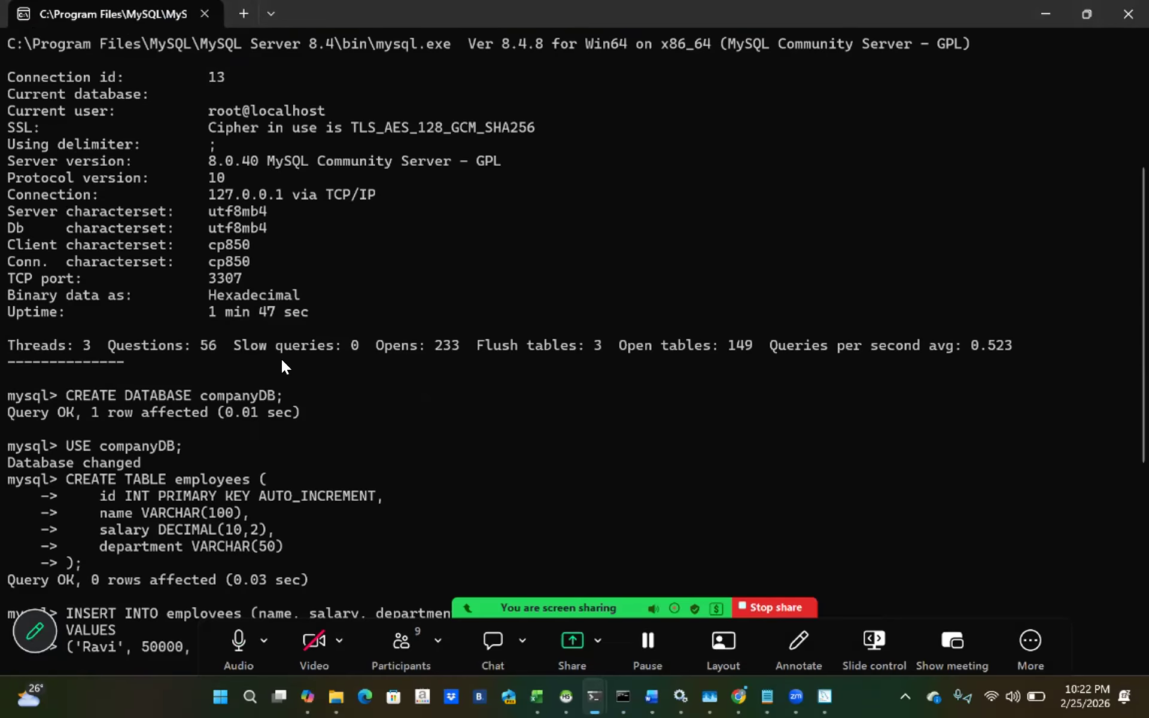
scroll(235, 430, up, 5)
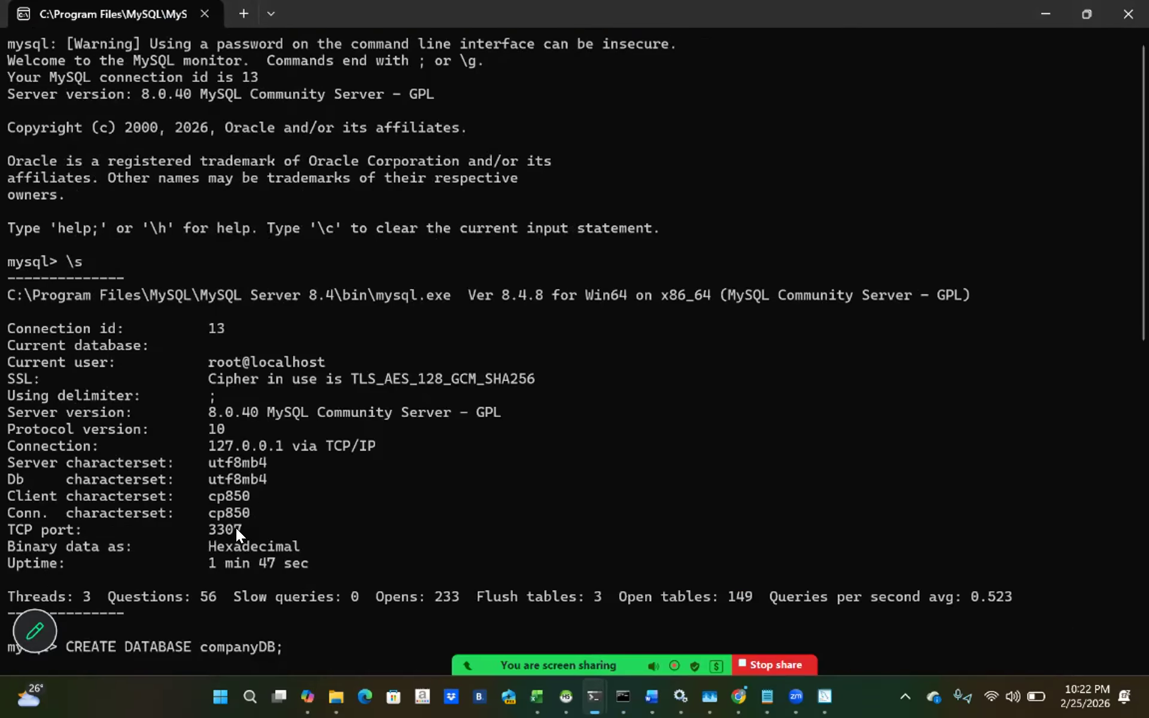
drag(257, 530, 2, 529)
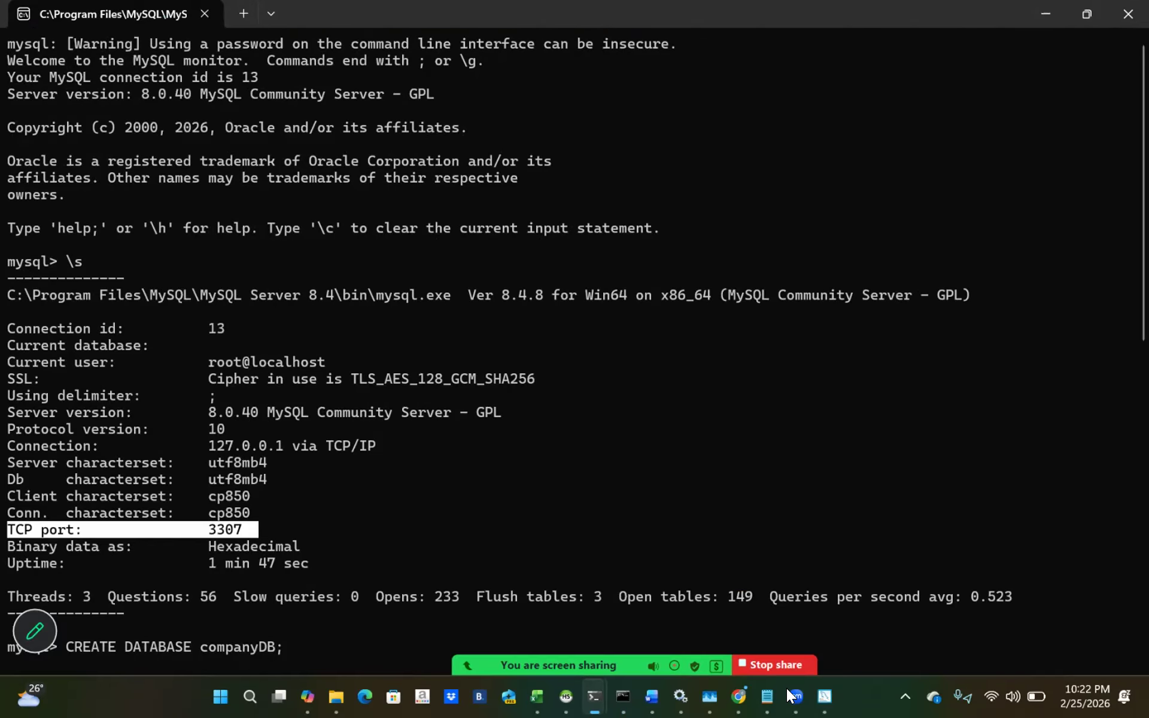
Return to HeidiSQL, open the Unnamed-2 session with its modifications saved, and select the companydb database in the maximized window.
mouse_move(567, 696)
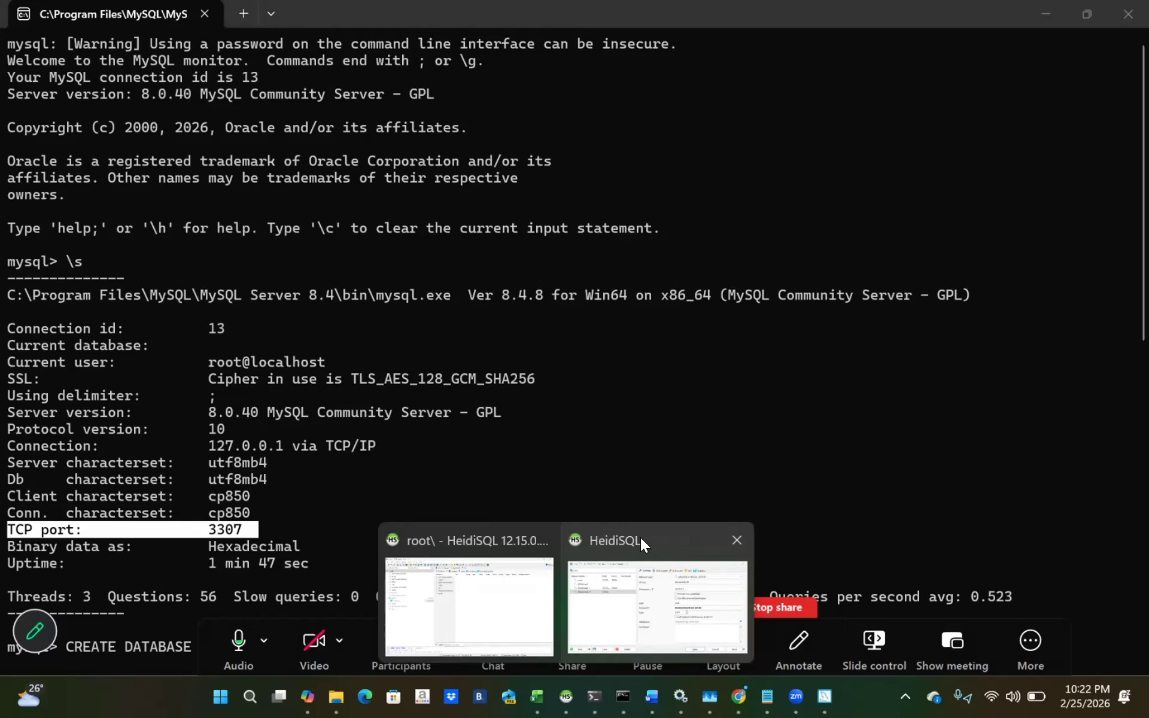
click(640, 537)
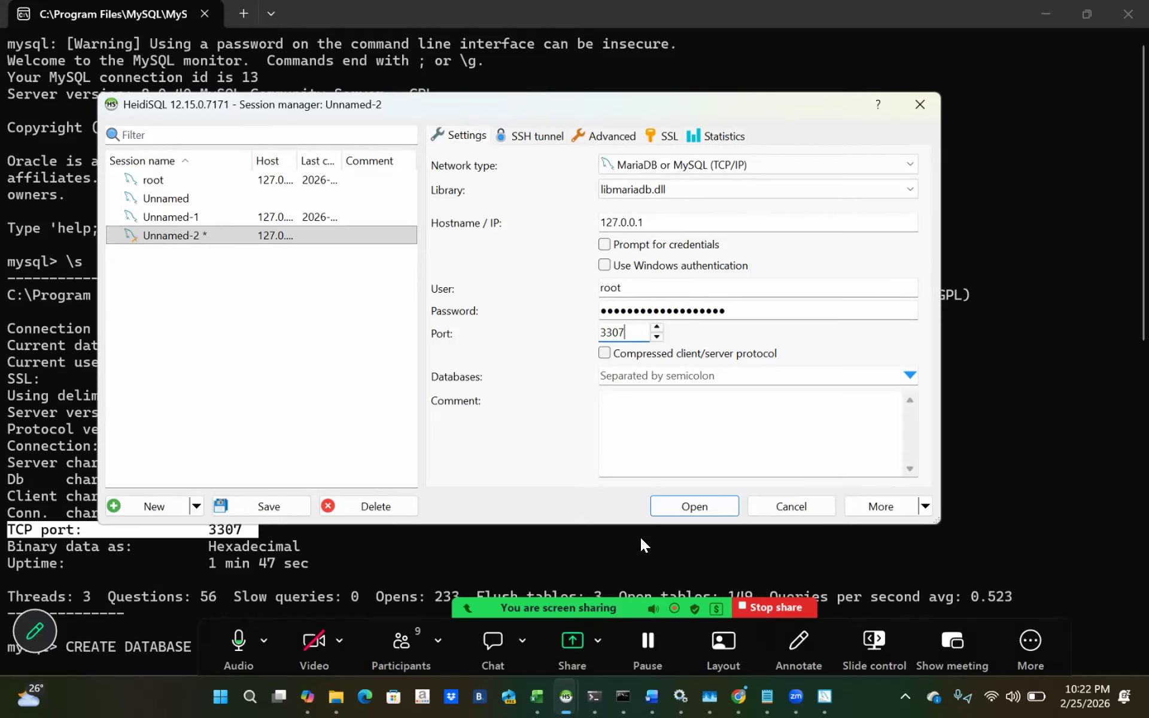
click(677, 508)
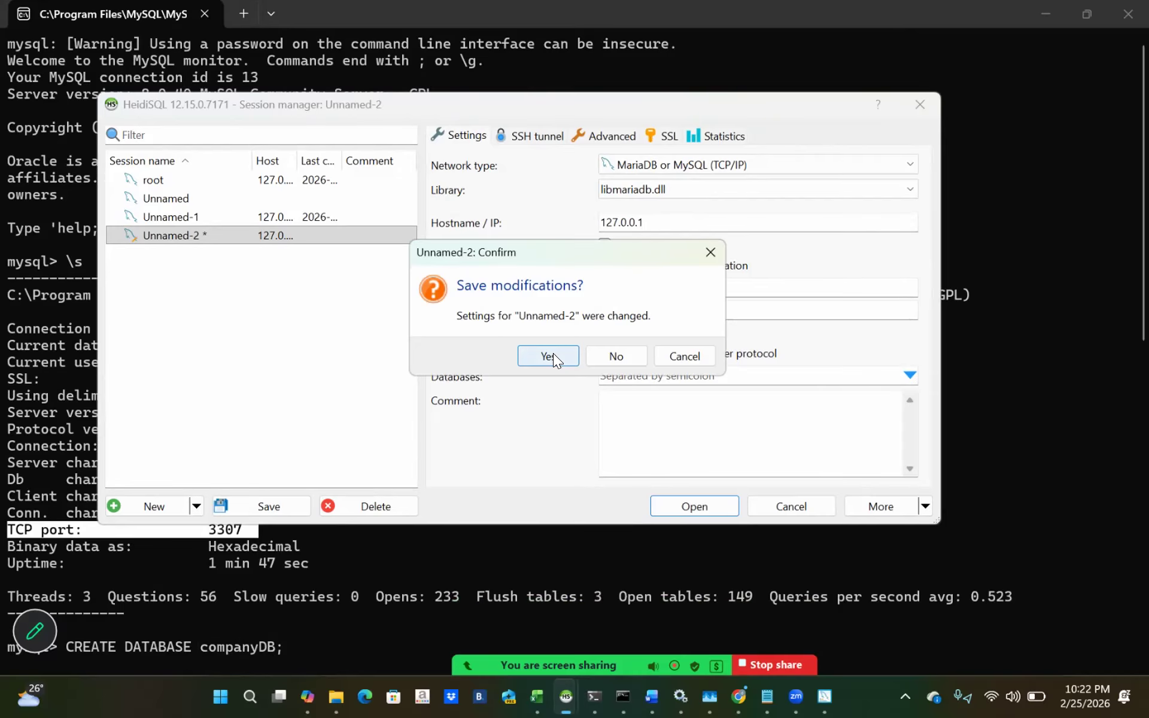
click(552, 353)
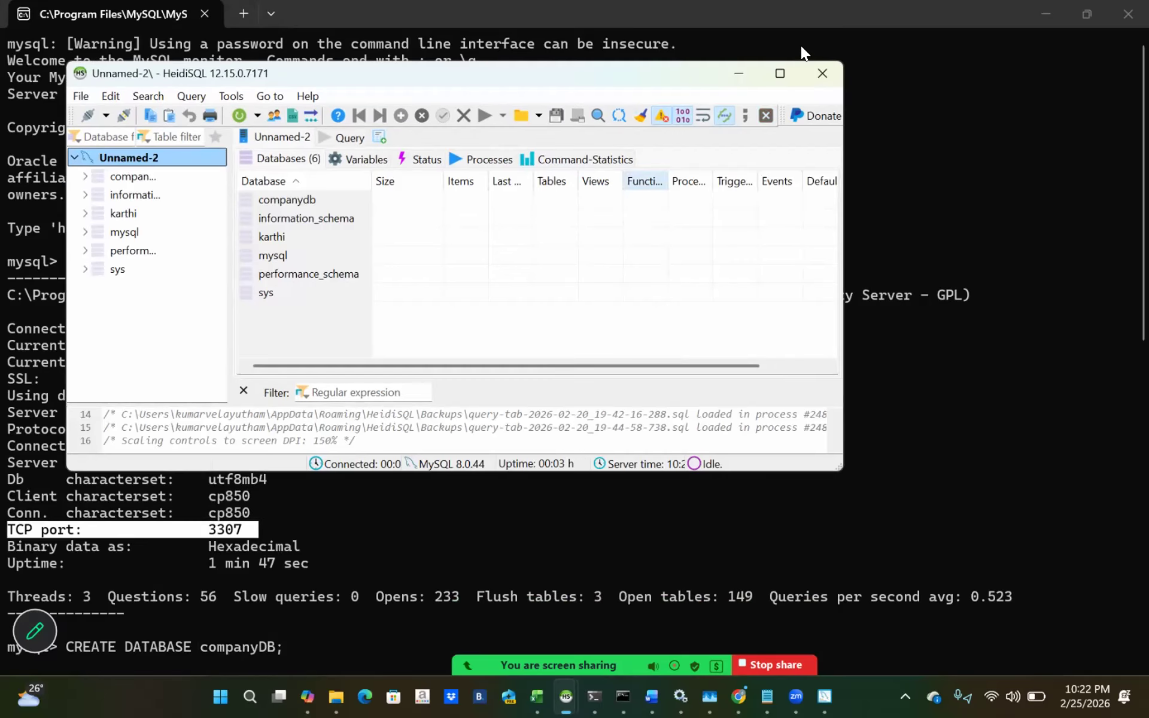
click(778, 72)
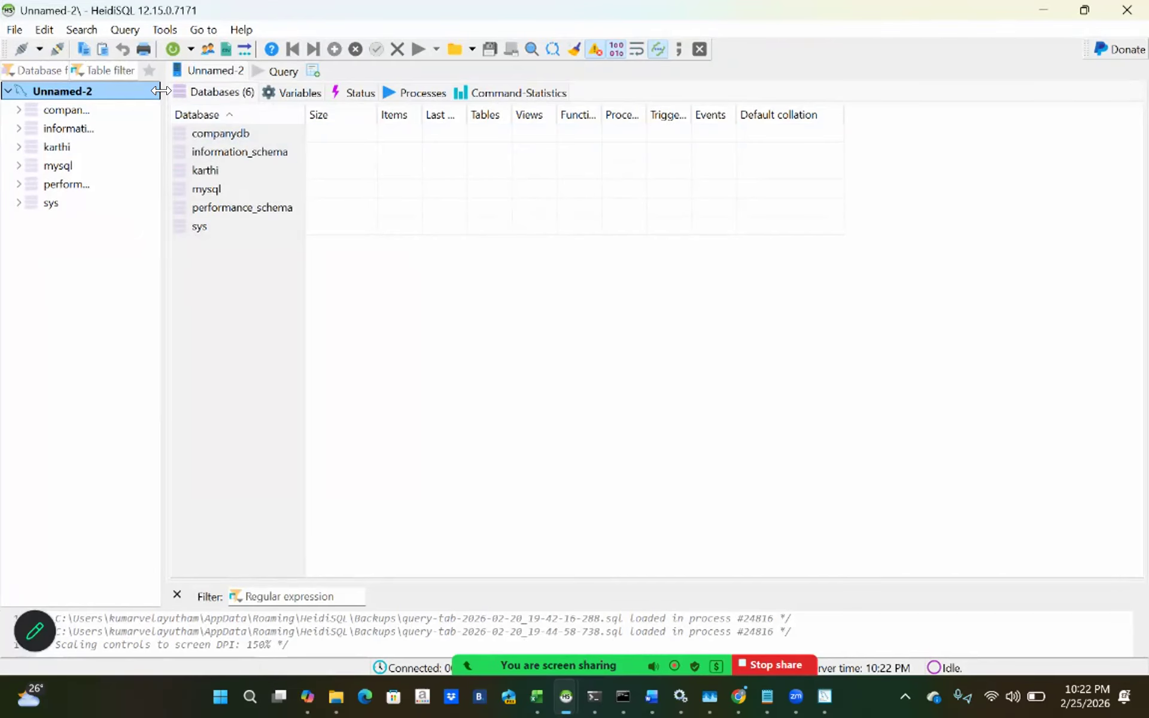
click(110, 111)
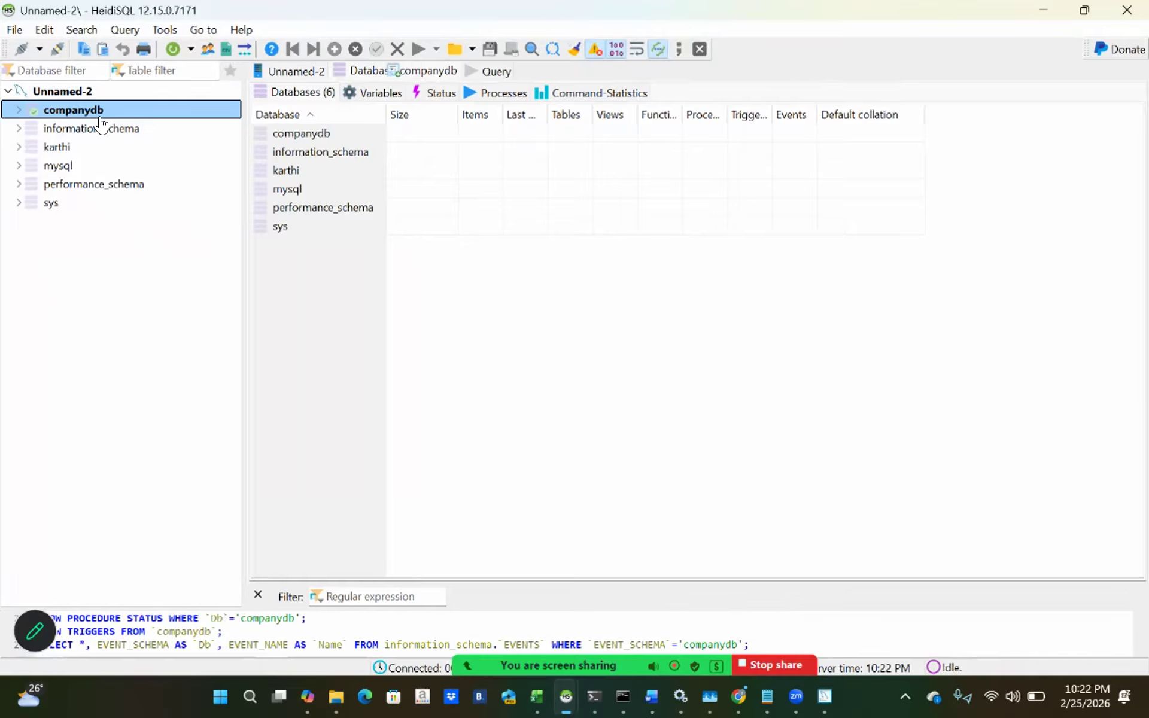
Check the karthi and companydb databases, and view the data rows of companydb's employees table.
click(67, 149)
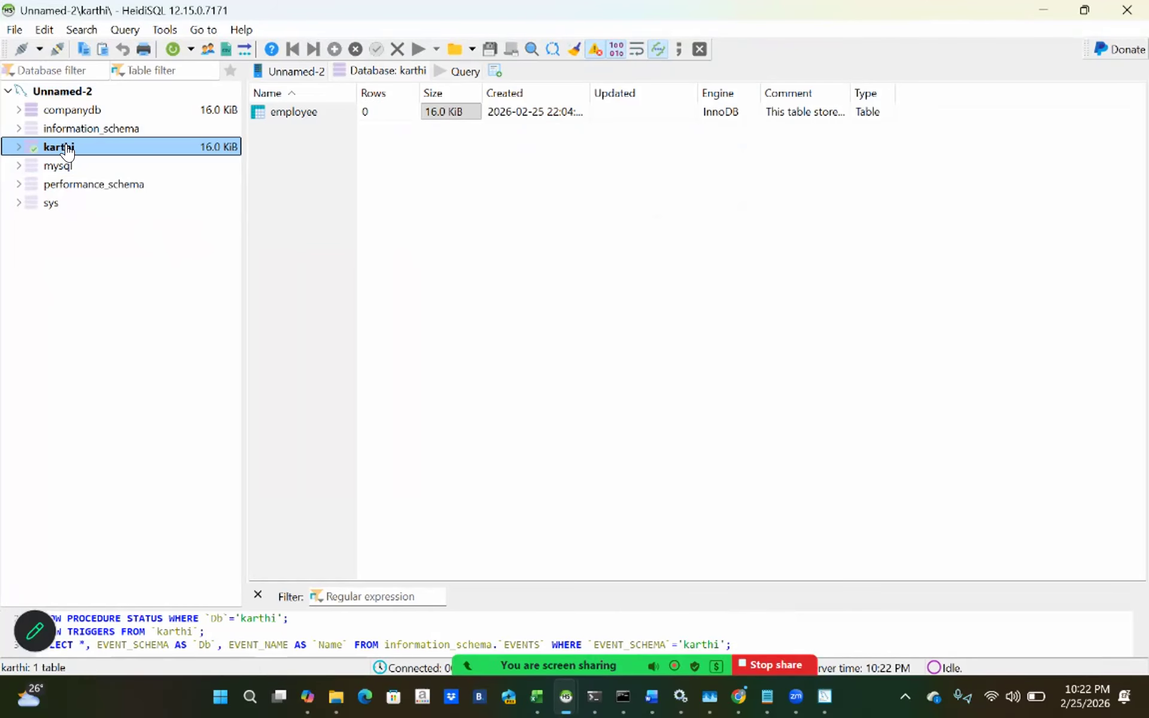
click(71, 111)
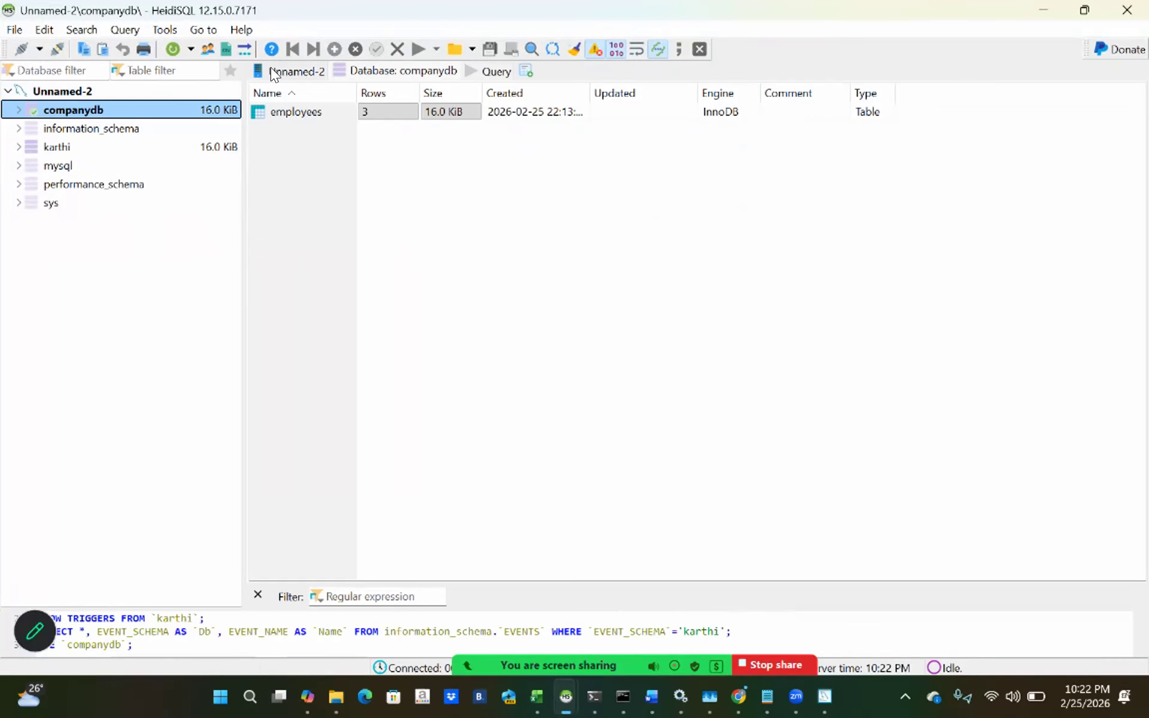
click(488, 66)
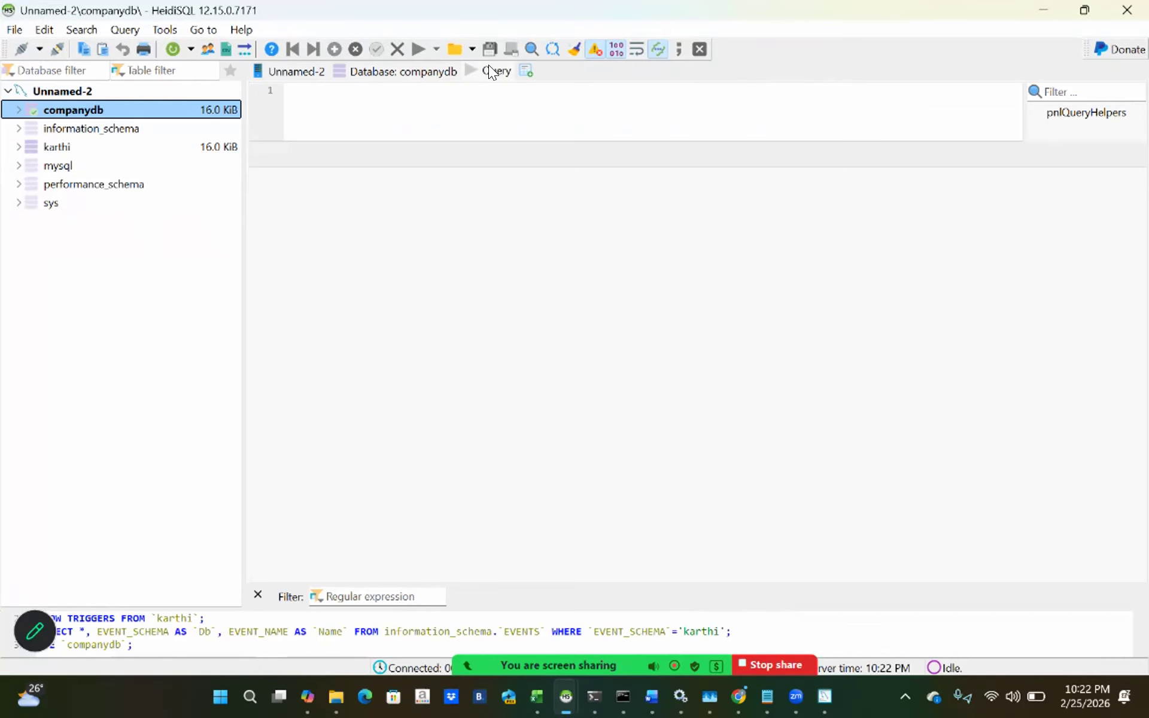
click(381, 72)
click(19, 109)
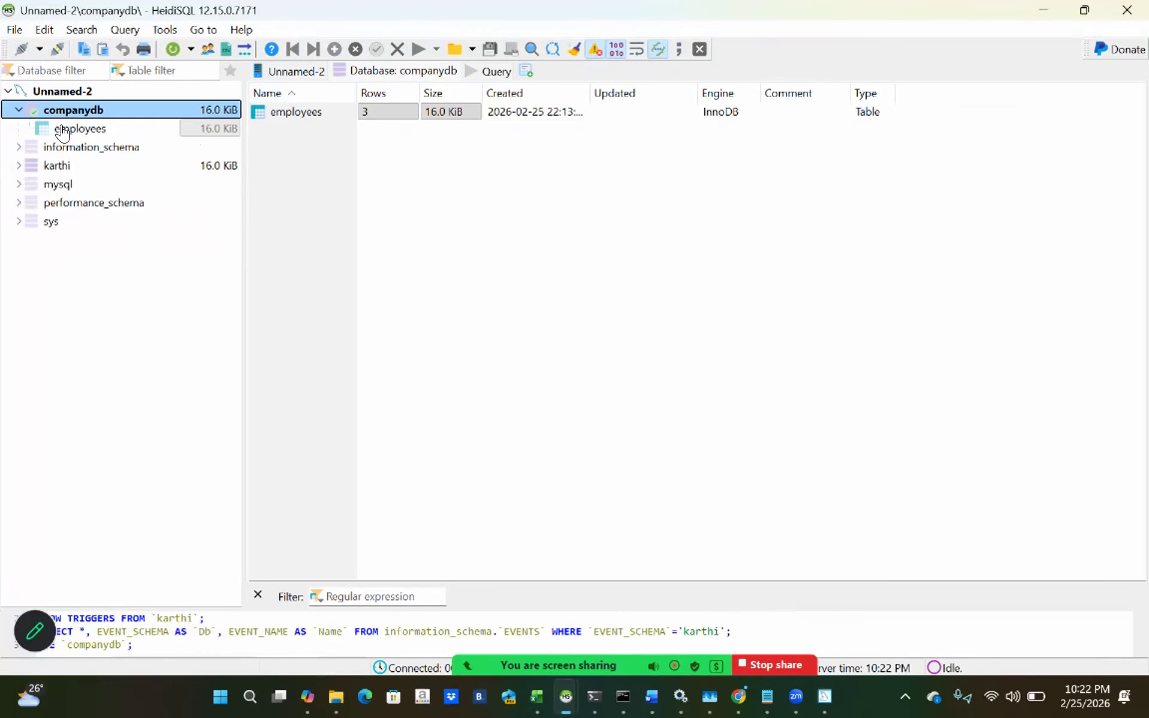
click(60, 128)
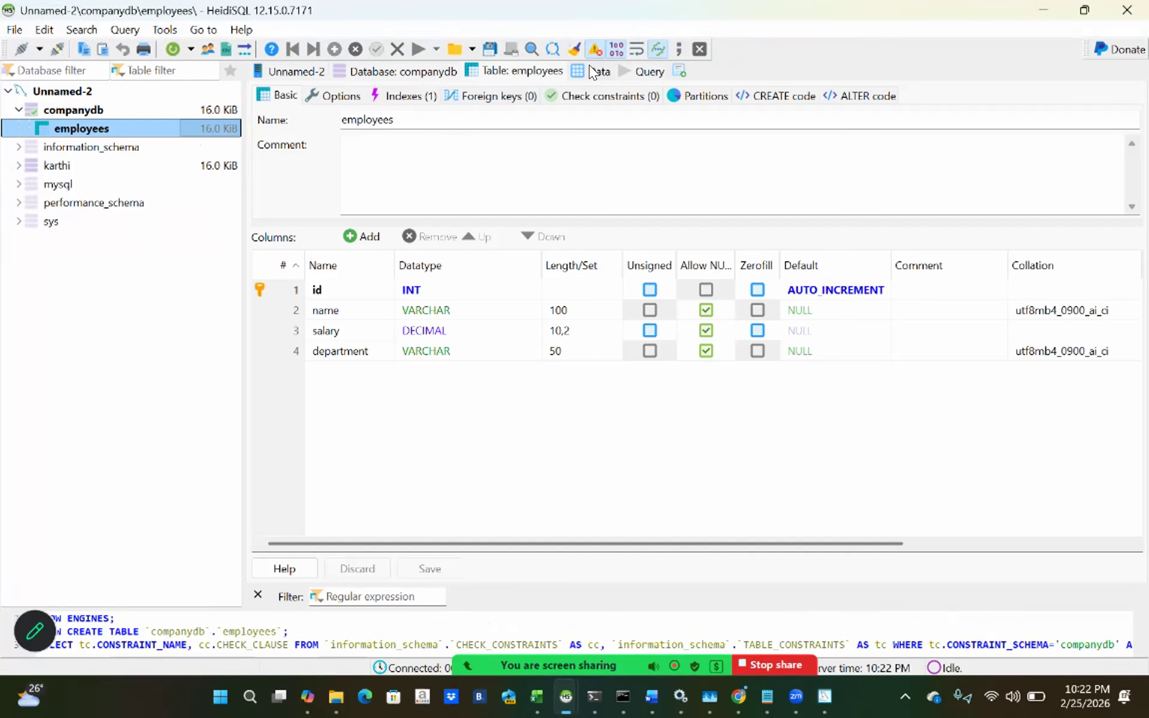
click(590, 68)
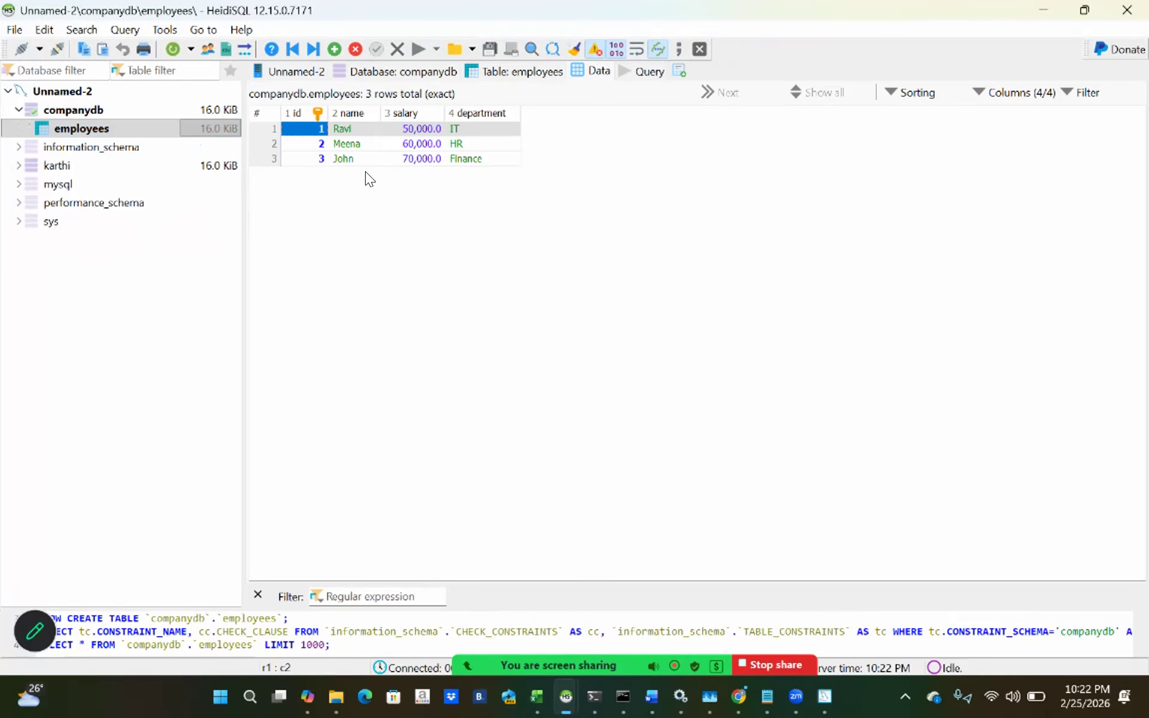
Launch a MySQL command line for the companydb database and highlight the server version line in its welcome text.
click(98, 108)
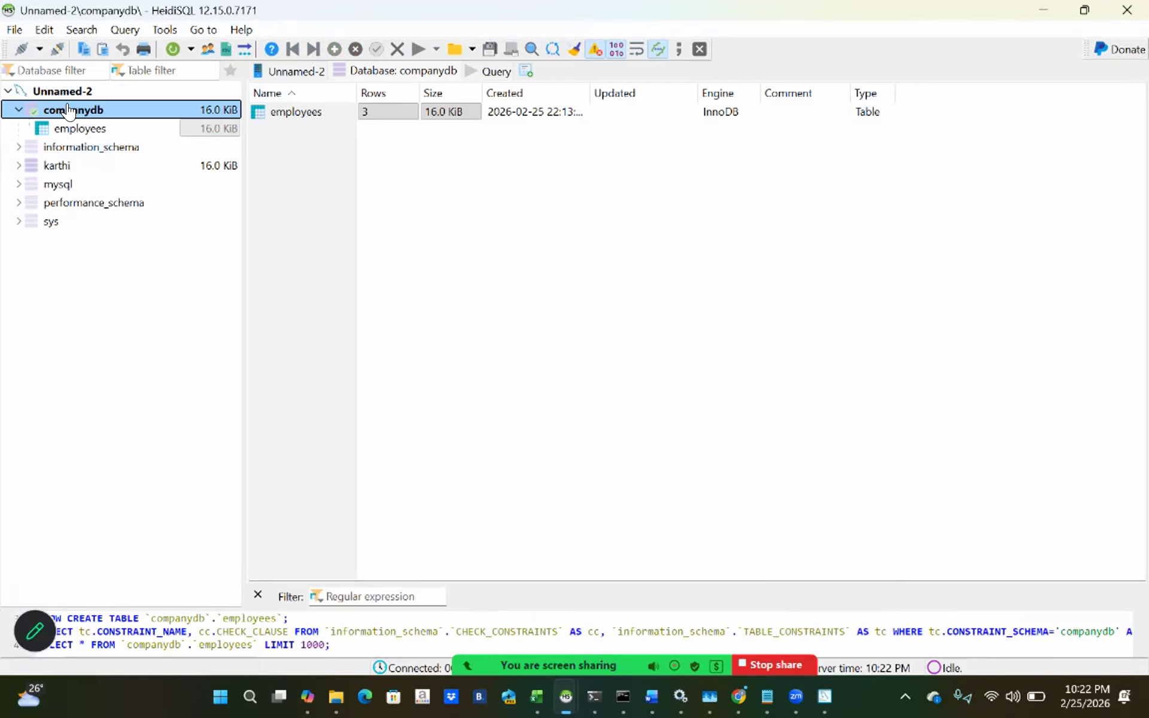
click(162, 28)
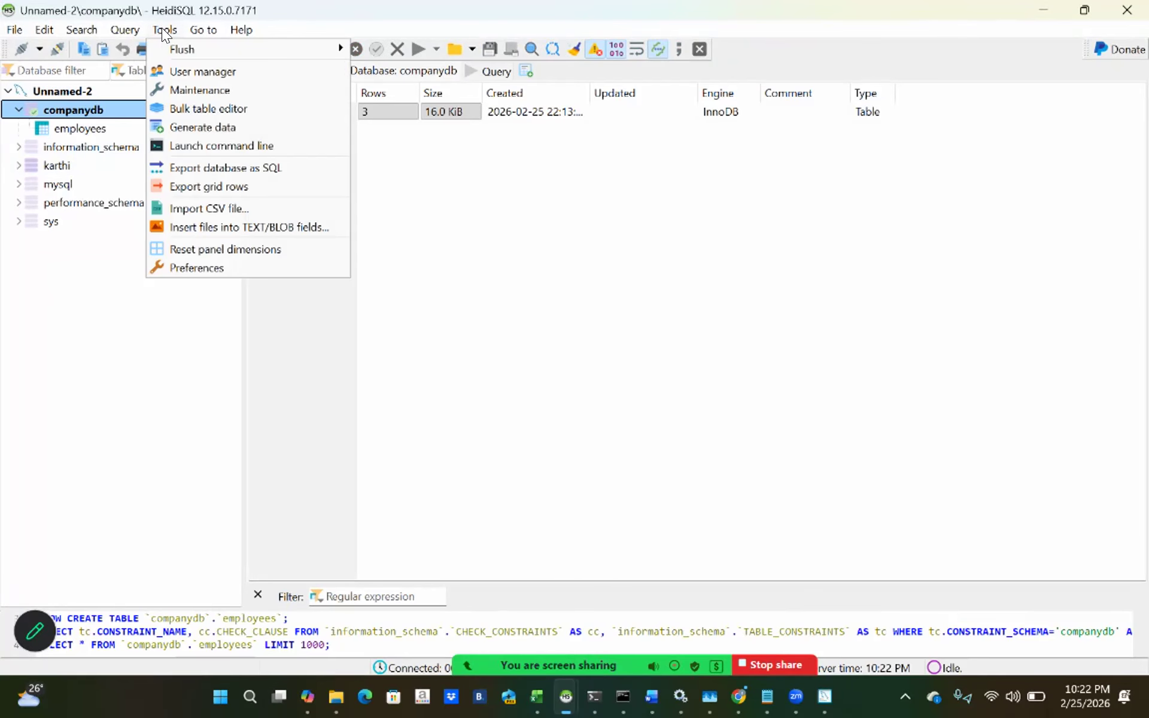
click(207, 145)
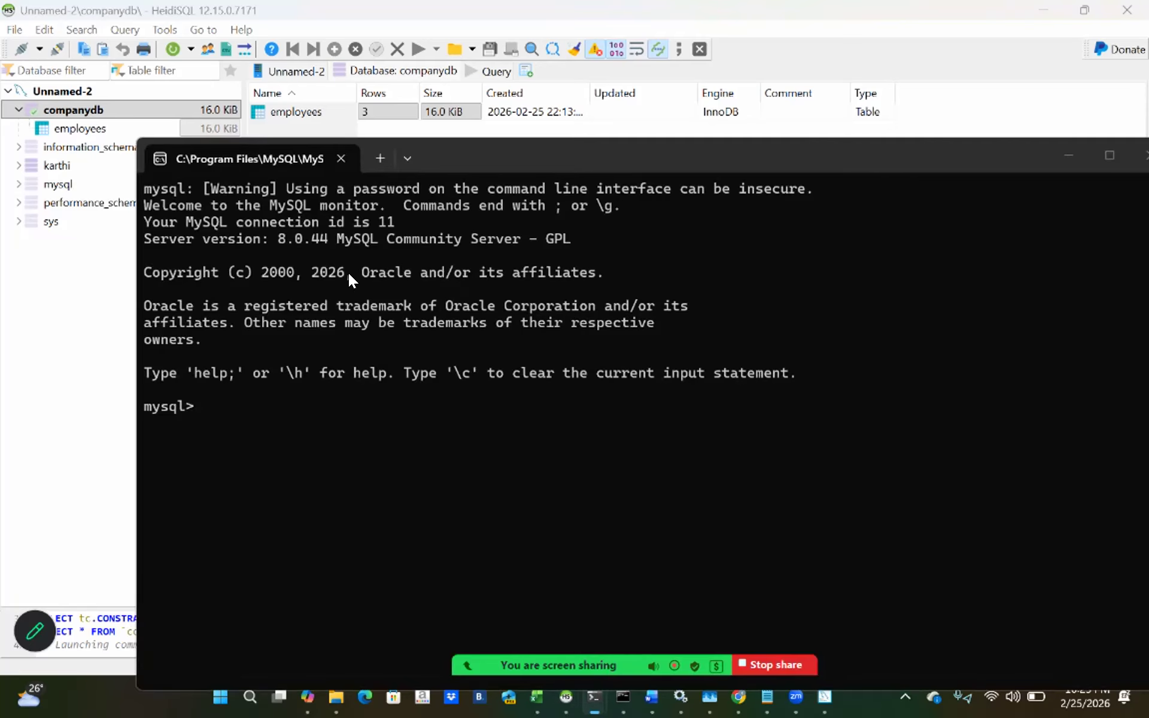
drag(143, 236, 547, 238)
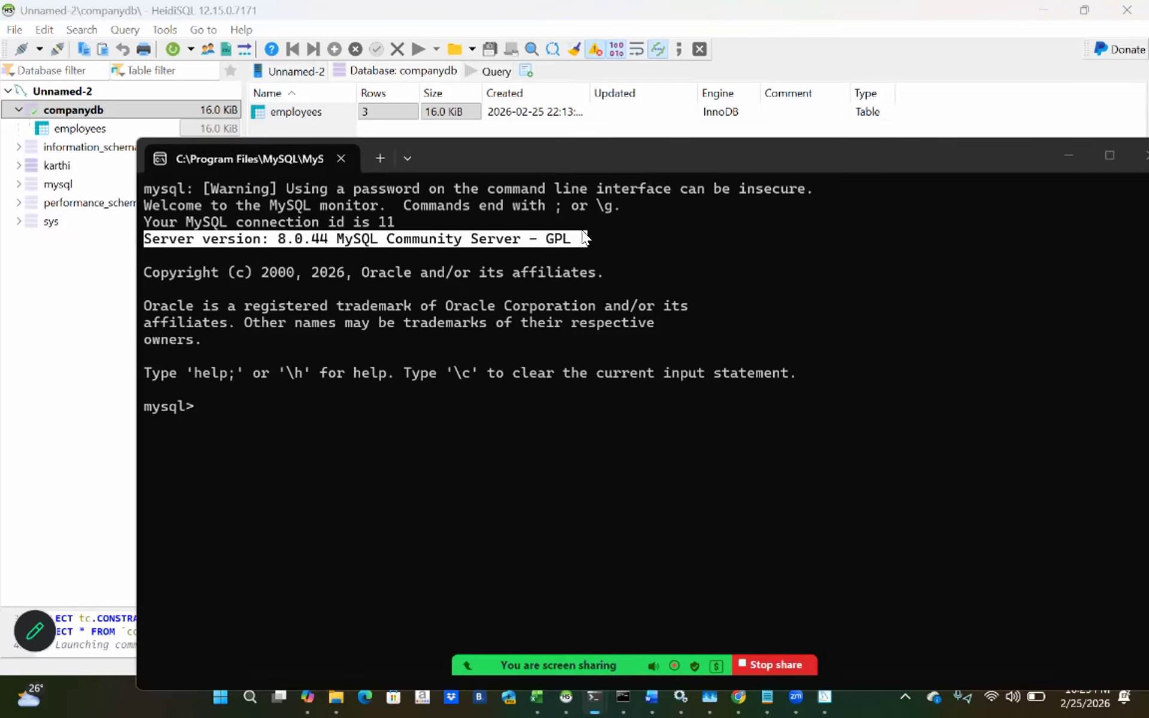
click(440, 388)
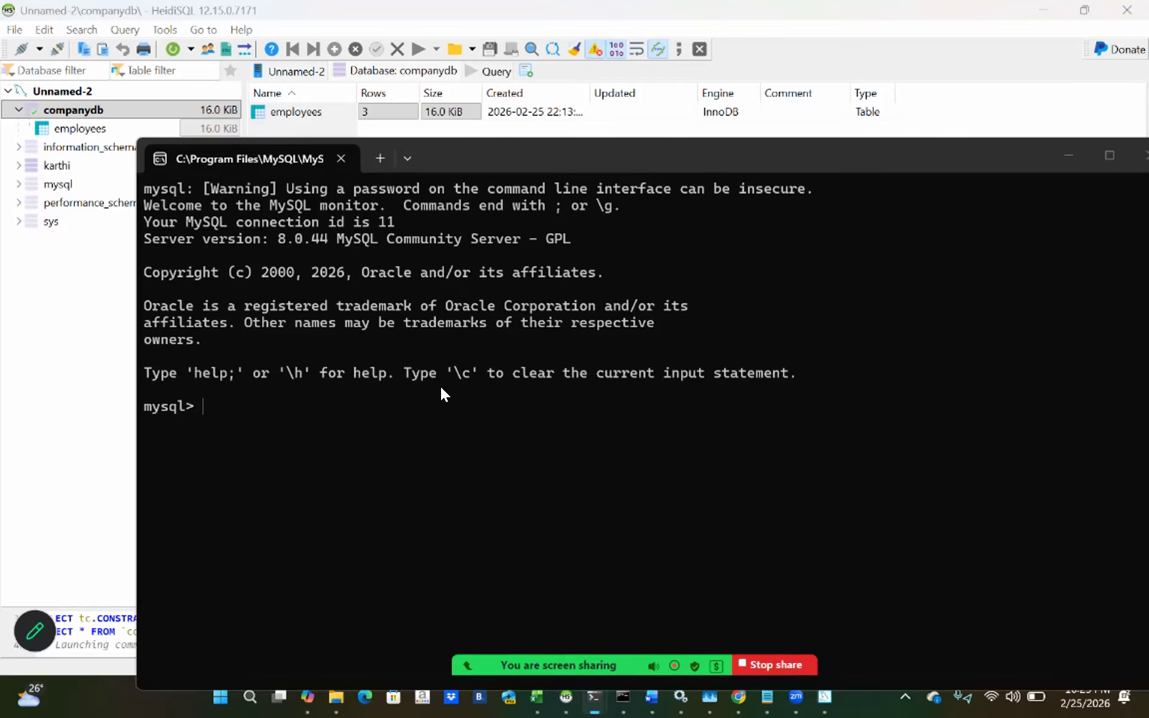
Run \s in the MySQL session and highlight the server version and TCP port lines of the status output.
text(\s)
key(Return)
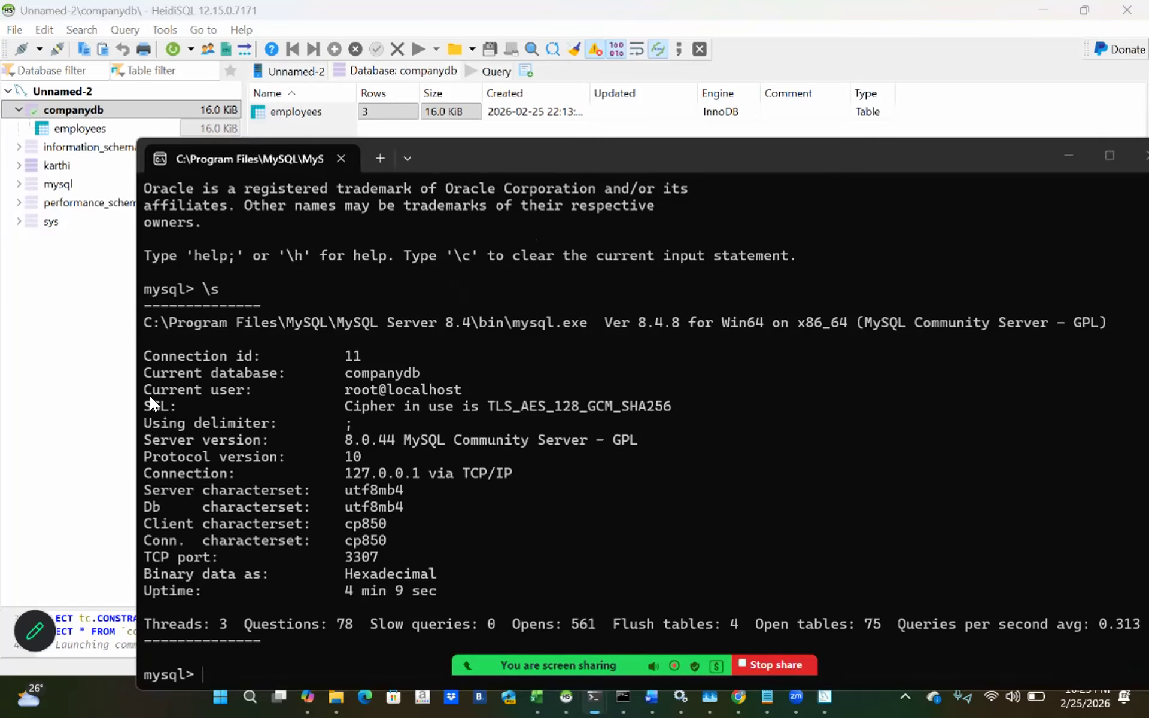
drag(144, 440, 645, 436)
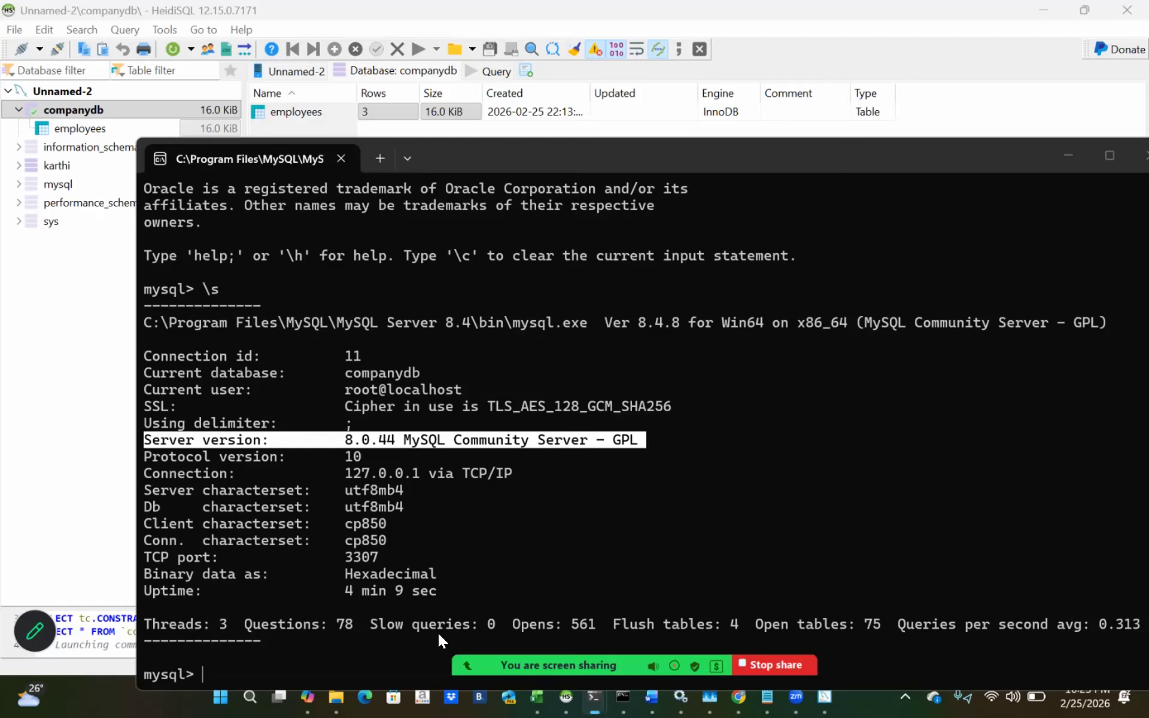
click(593, 620)
drag(393, 556, 145, 563)
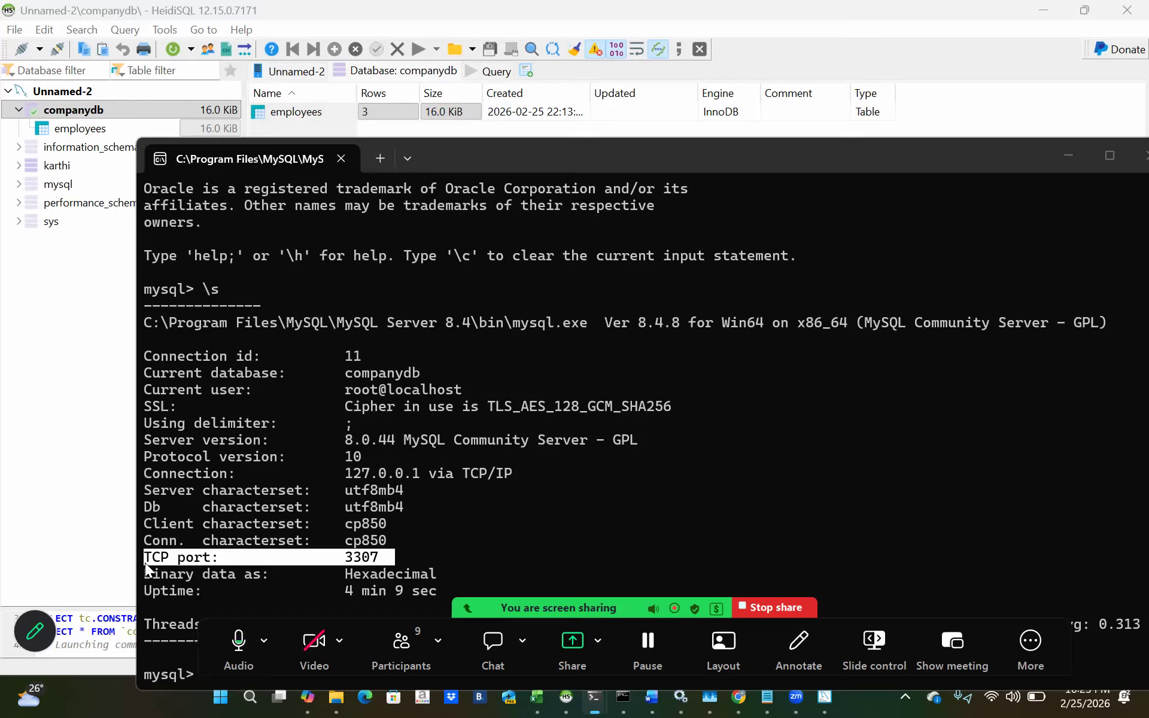
click(589, 488)
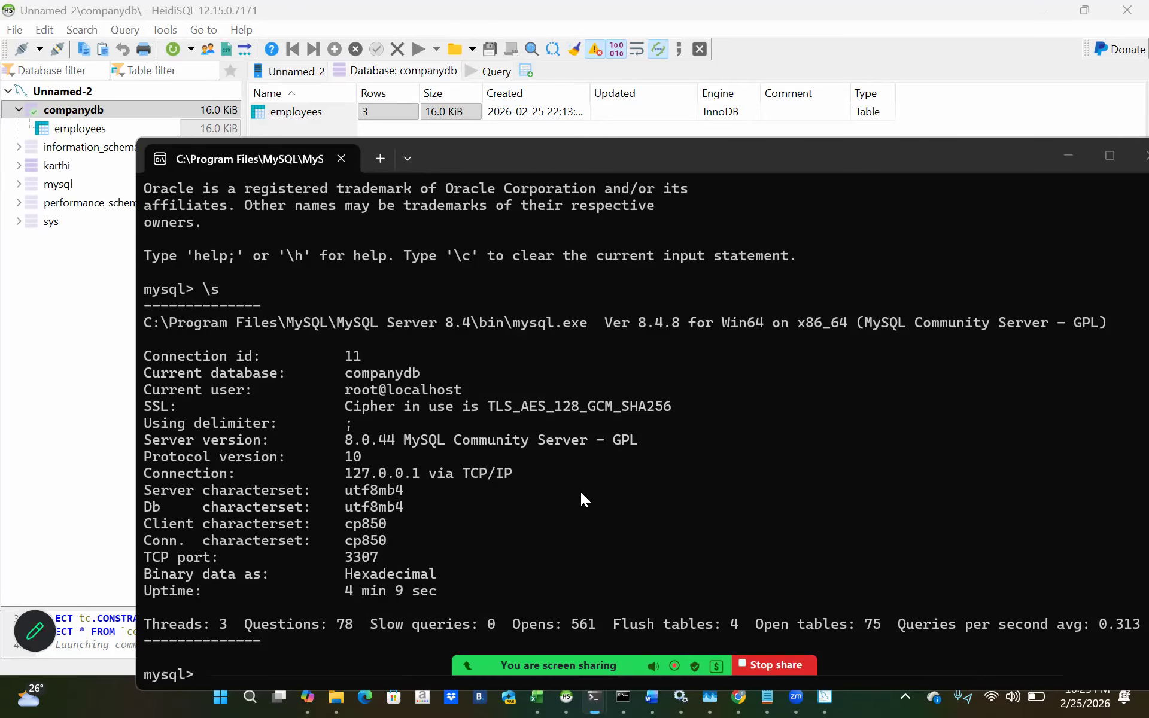
click(904, 33)
click(487, 71)
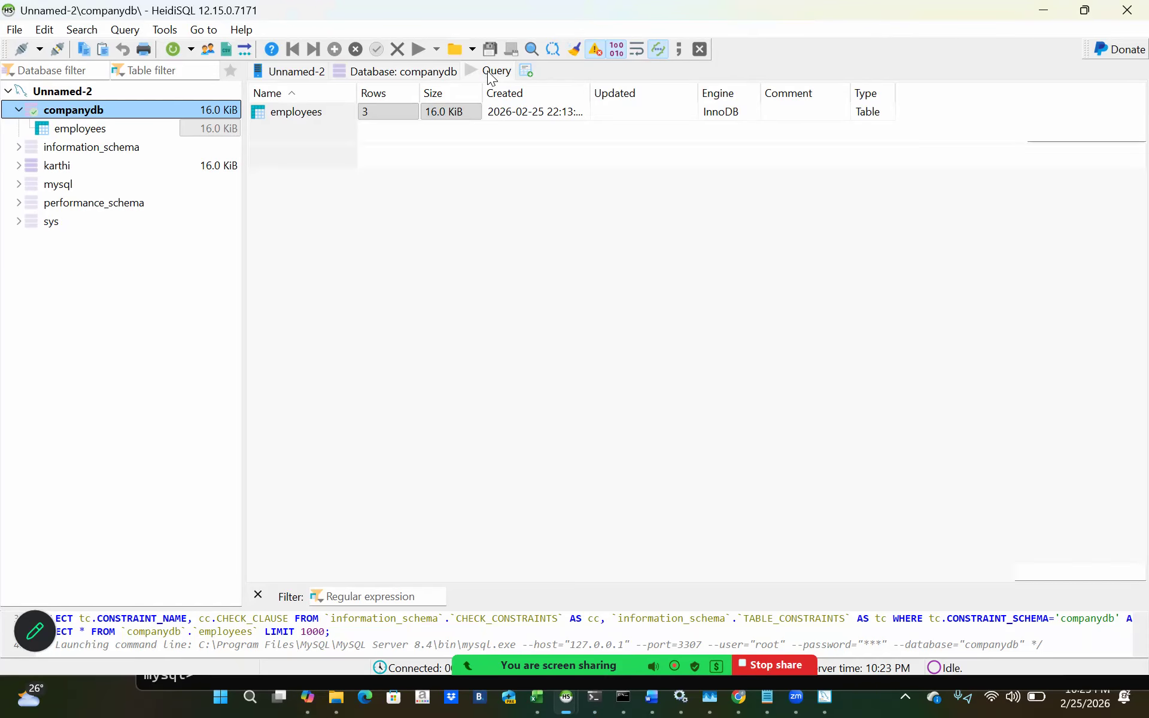
click(389, 70)
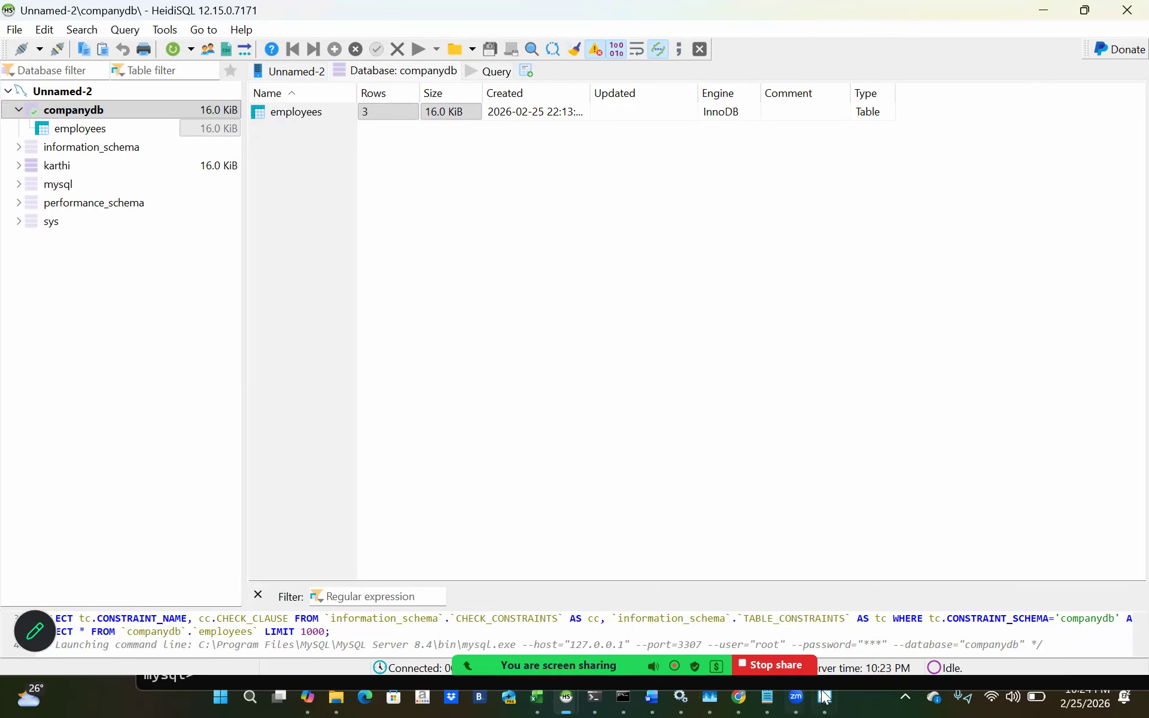
Switch to the Day 18 MySQL Upgrade in Windows document in Word and select the four SQL statements under Verify Upgrade.
mouse_move(824, 697)
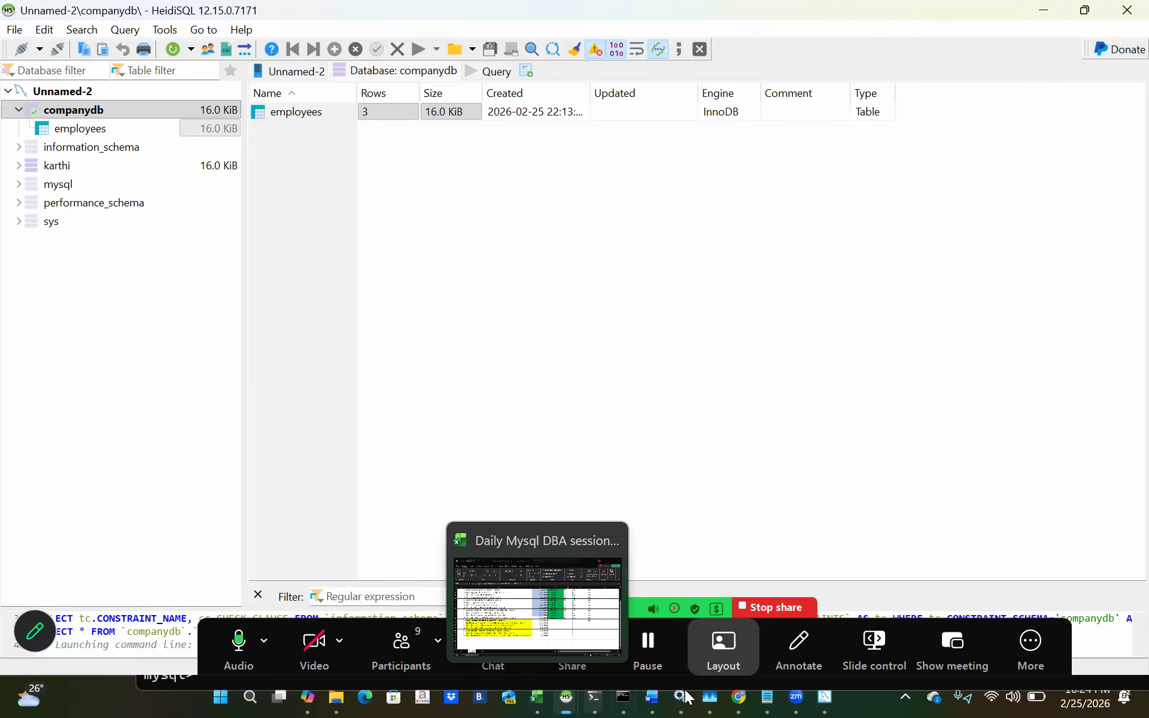
mouse_move(654, 697)
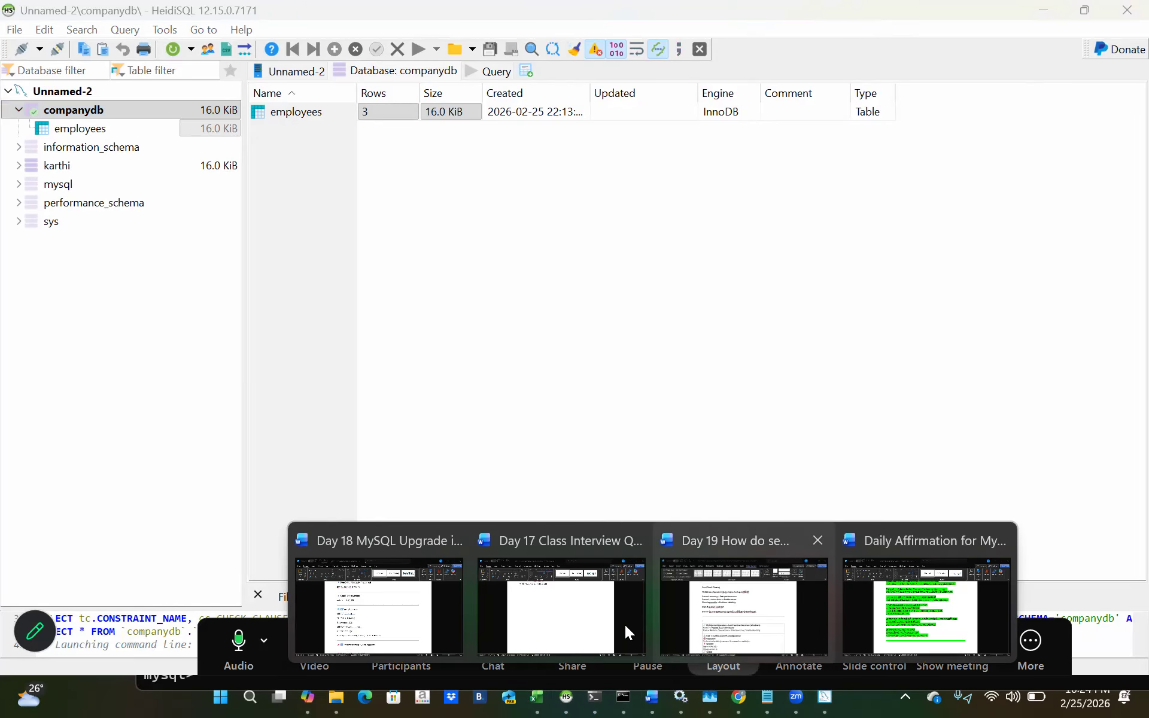
click(412, 630)
scroll(510, 439, down, 2)
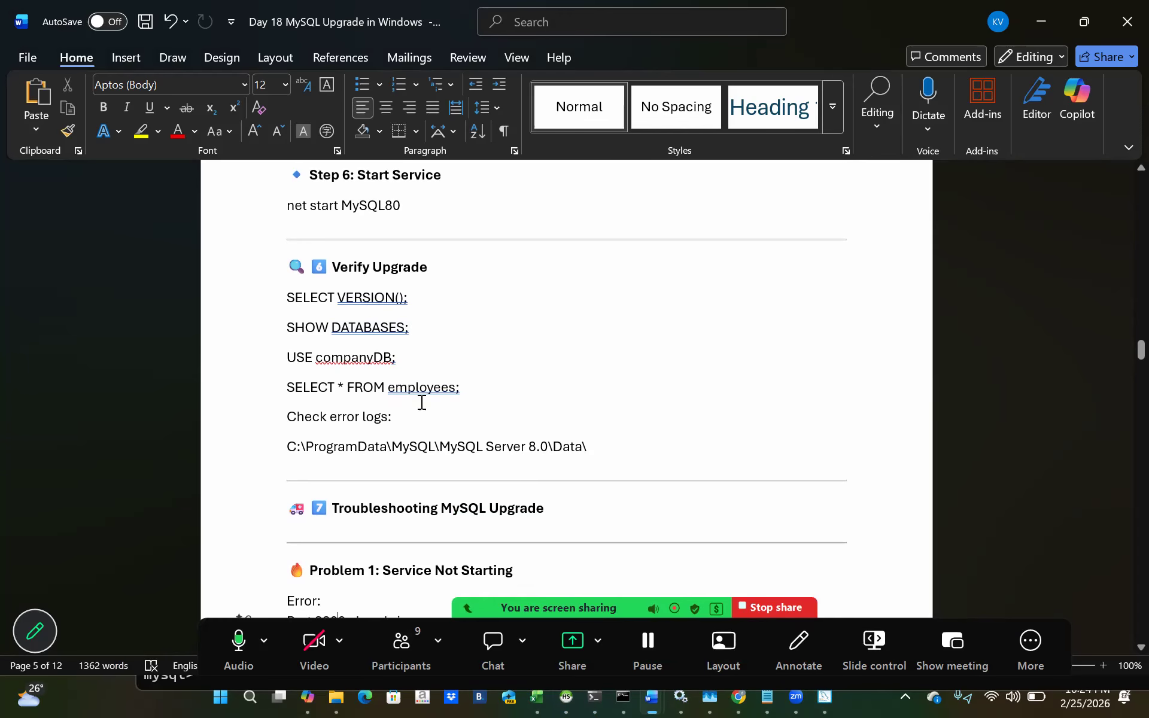
drag(307, 310, 434, 417)
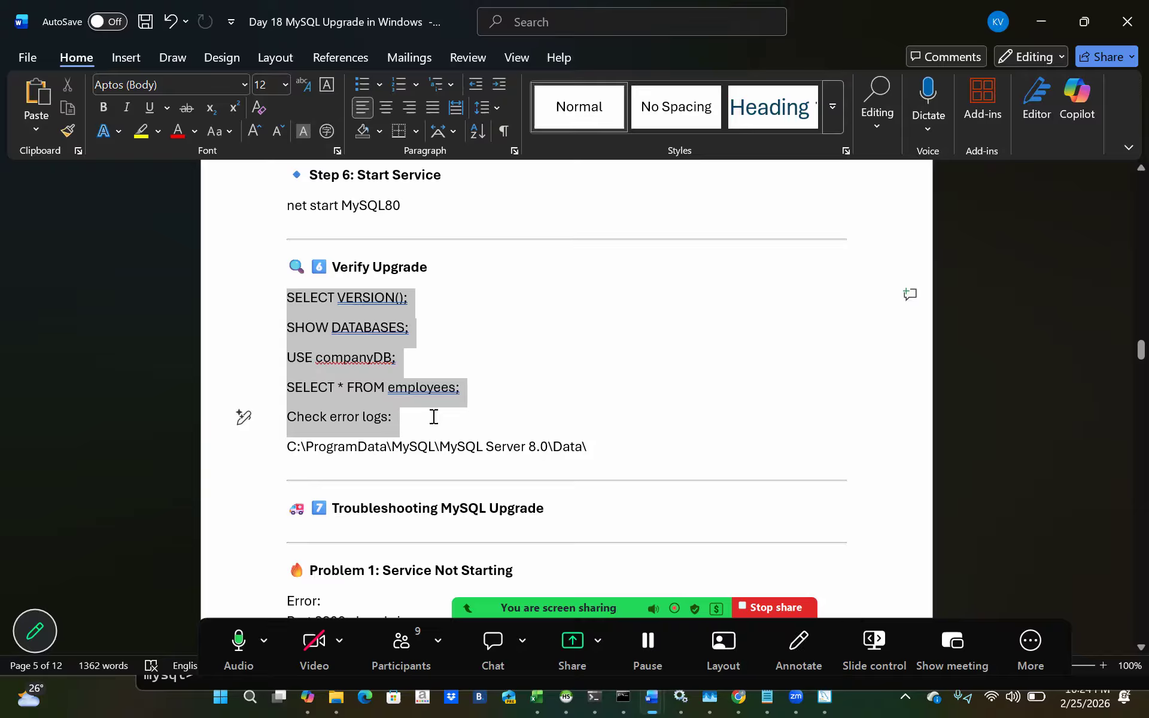
drag(433, 417, 464, 398)
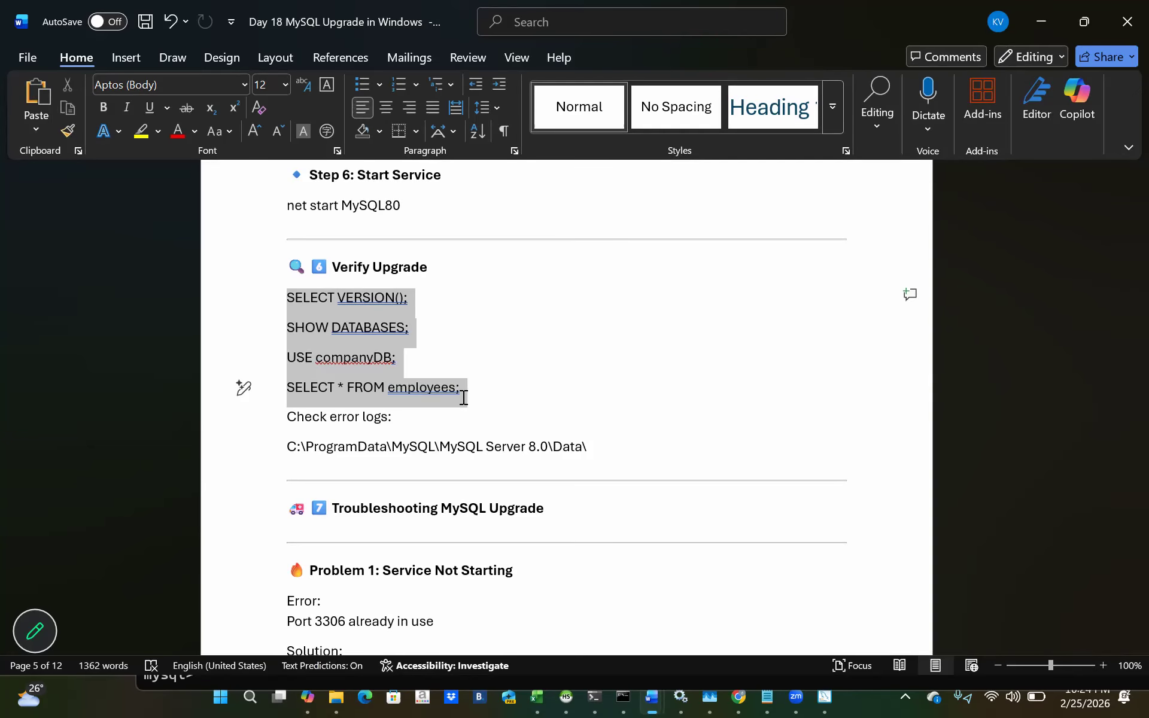
drag(287, 297, 466, 384)
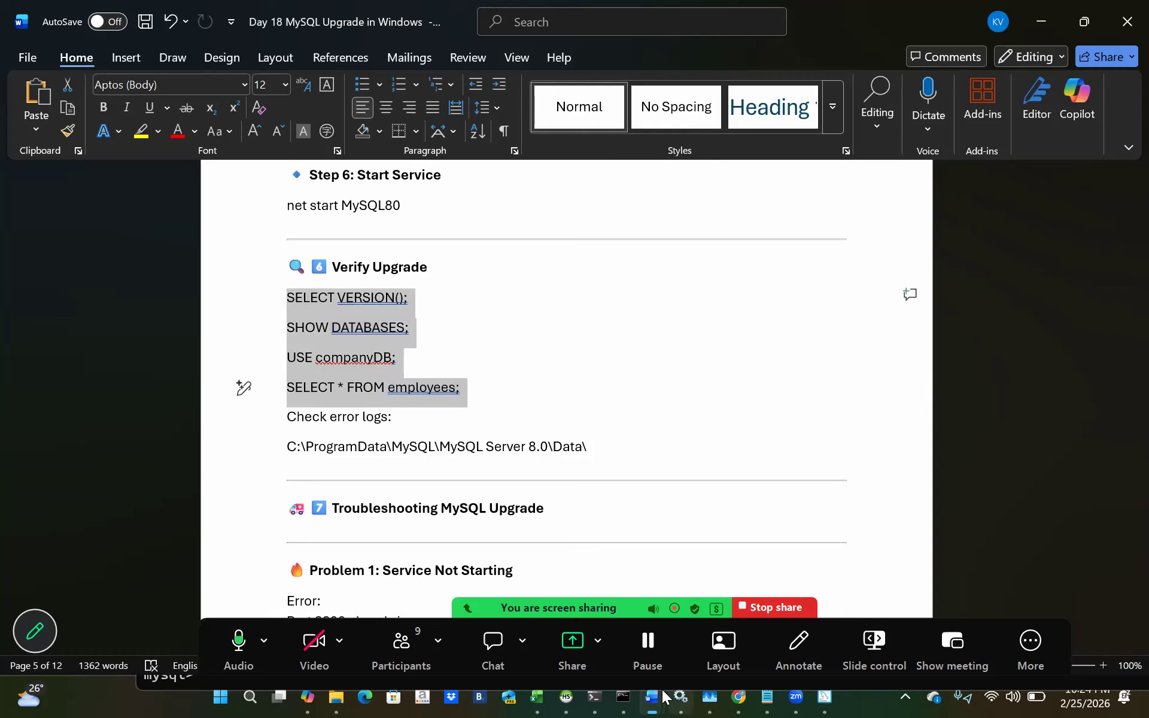
Switch to the companydb MySQL command-line session, maximize its window and run SELECT VERSION();.
click(623, 697)
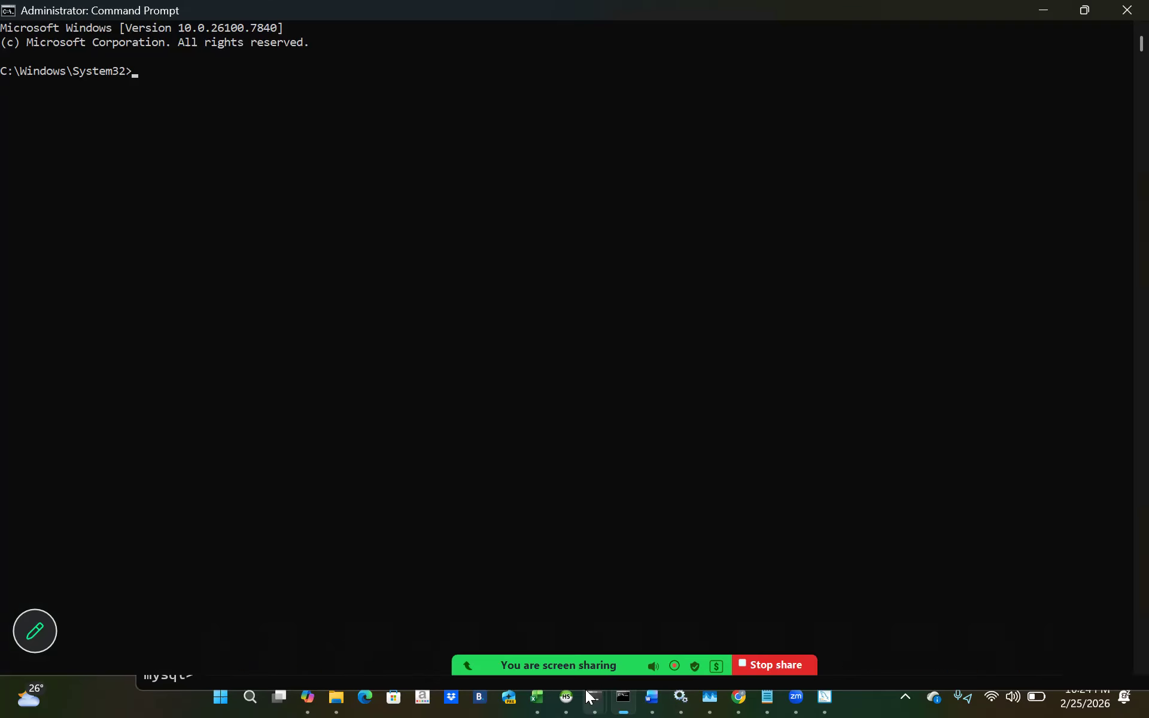
click(590, 697)
click(864, 606)
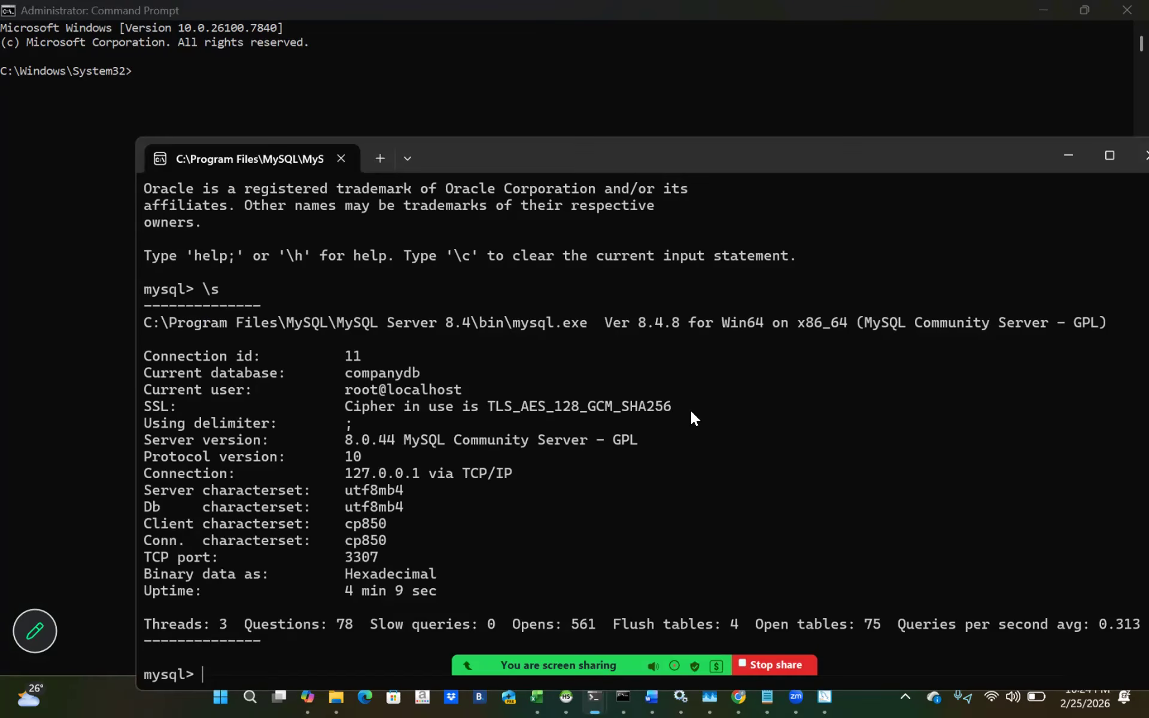
click(1104, 155)
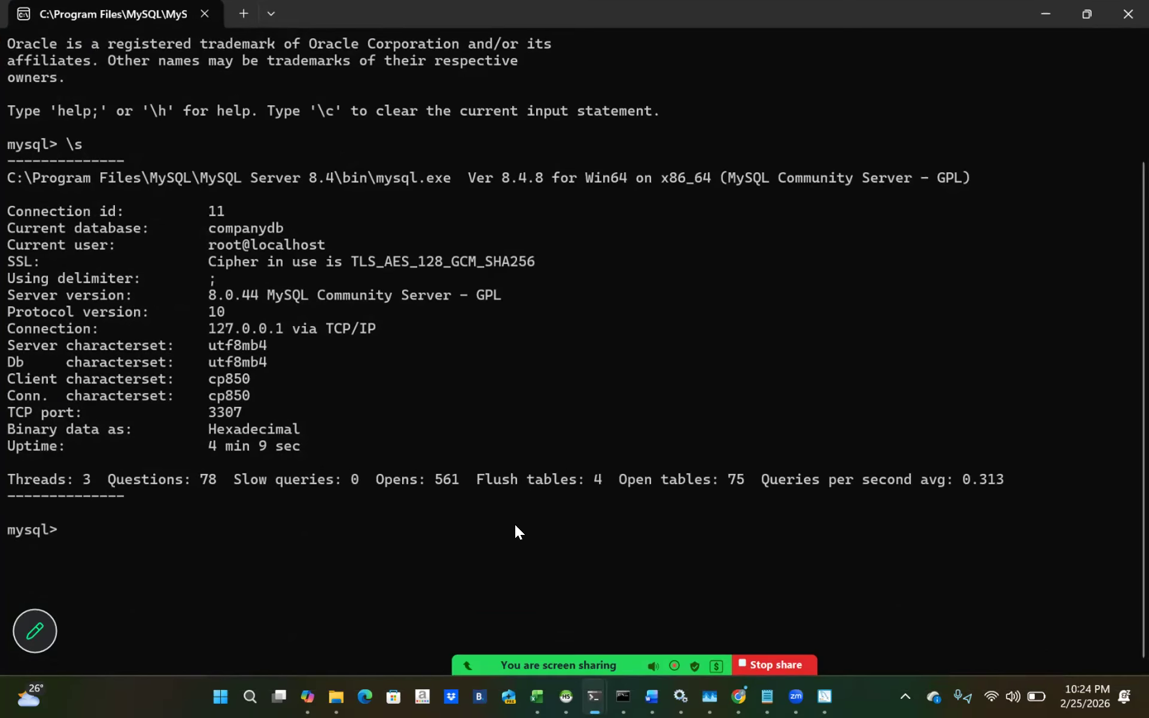
text(SELECT VERSION();)
key(Return)
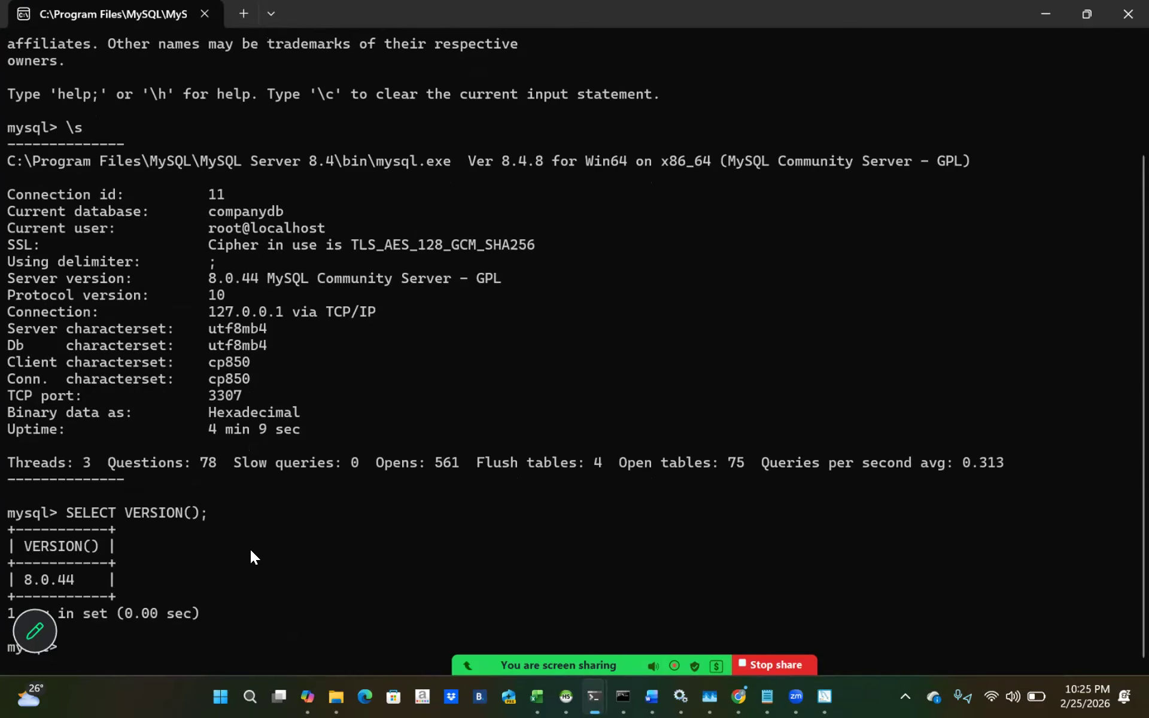
Return to the Day 18 Word document and copy the netstat -ano | findstr 3306 command under Problem 1: Service Not Starting.
key(alt+Tab)
key(alt+Tab)
key(alt+Tab)
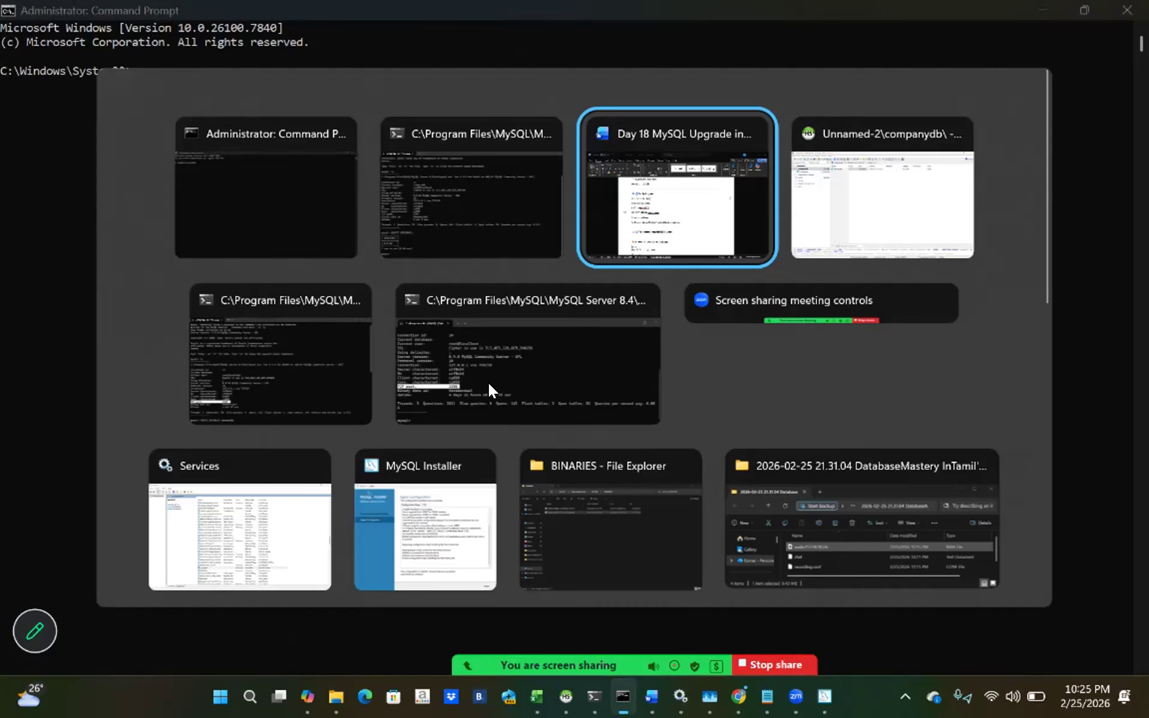
scroll(526, 479, down, 4)
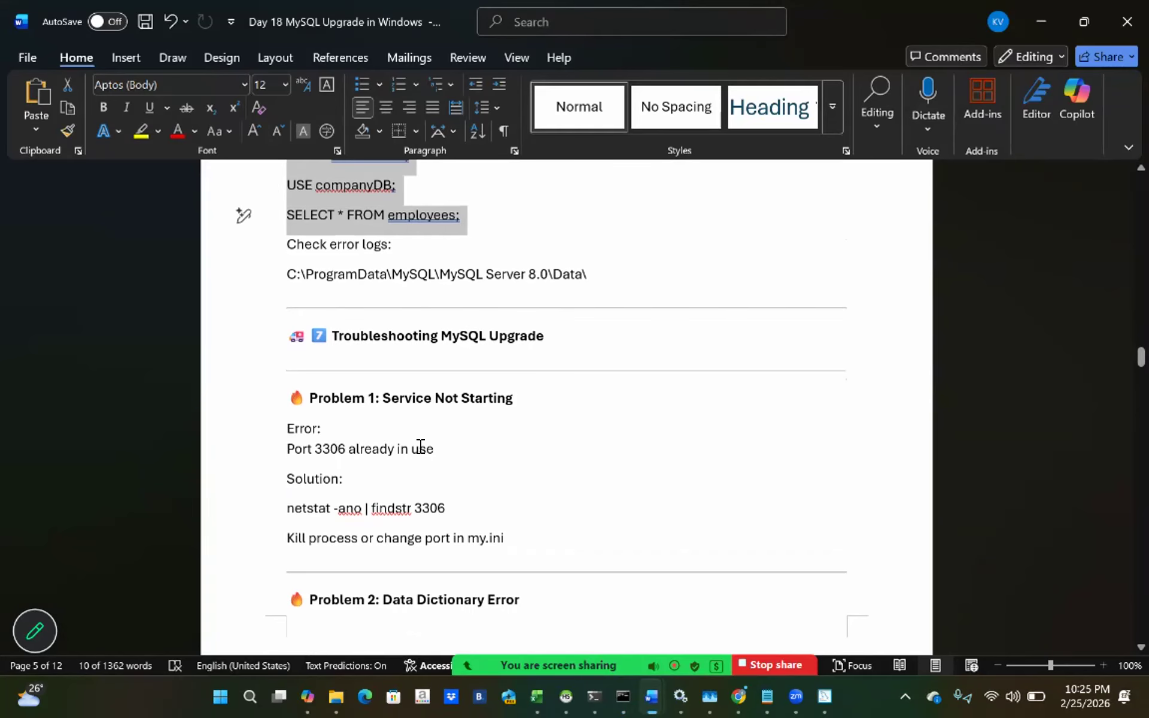
scroll(288, 465, down, 1)
drag(287, 465, 445, 464)
key(ctrl+c)
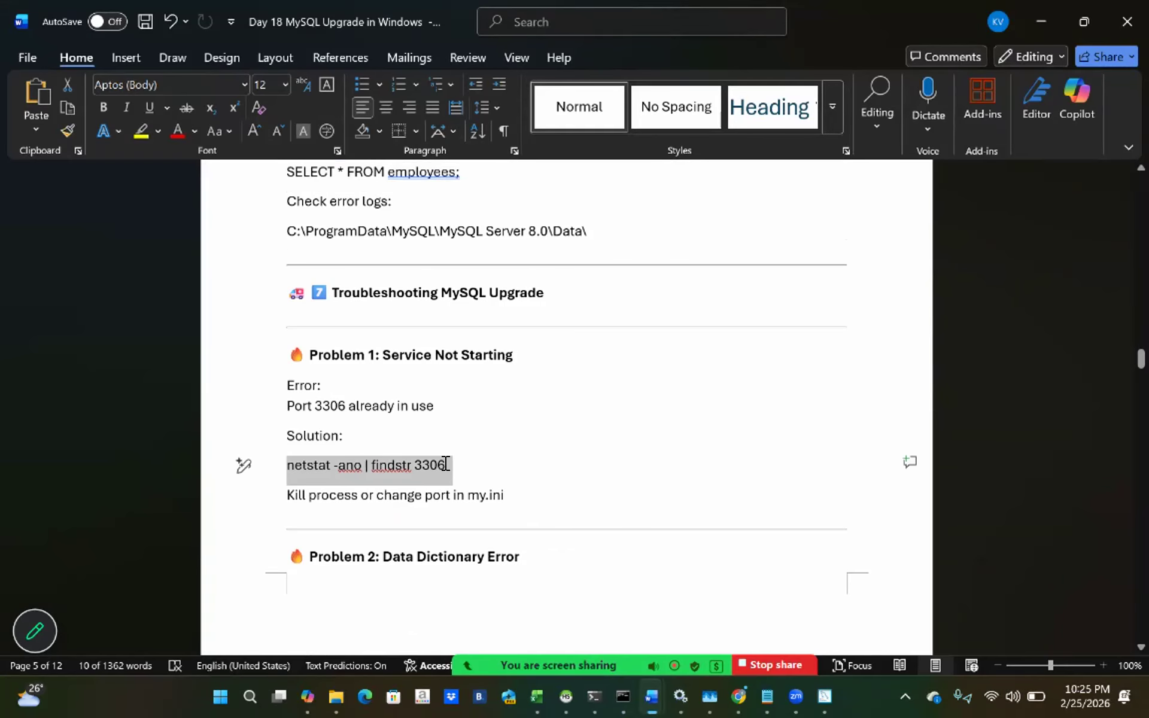
Search Windows for cmd and open a new Command Prompt window.
key(super+r)
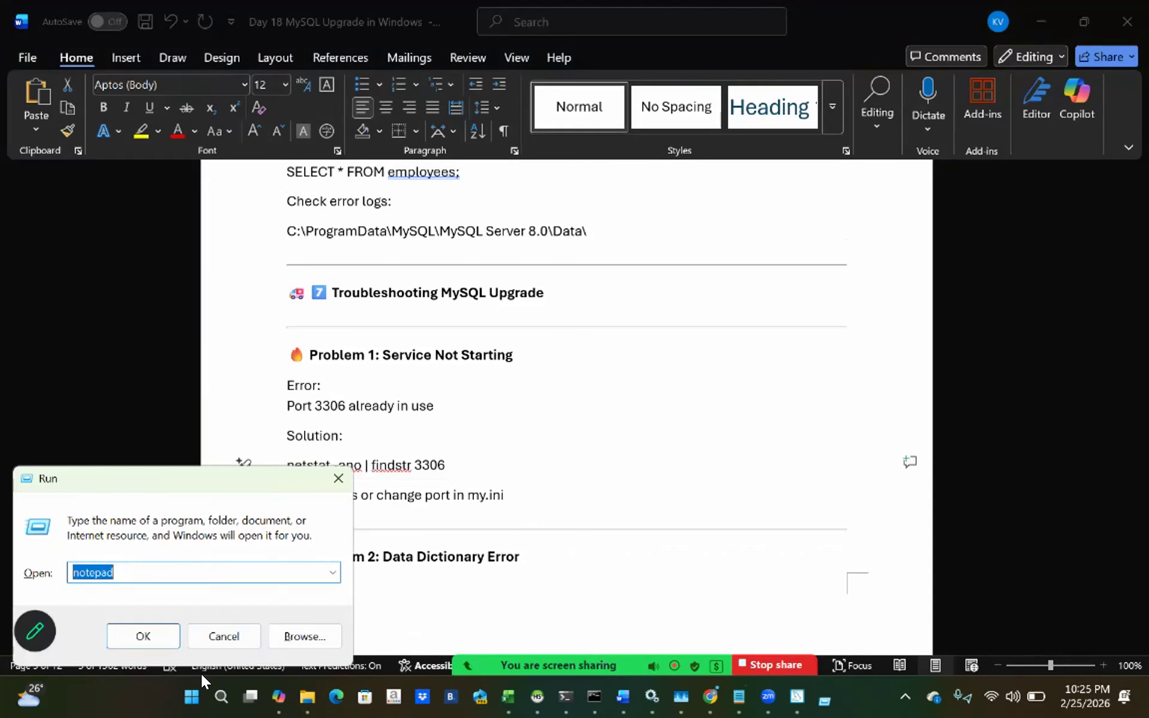
click(237, 637)
click(226, 688)
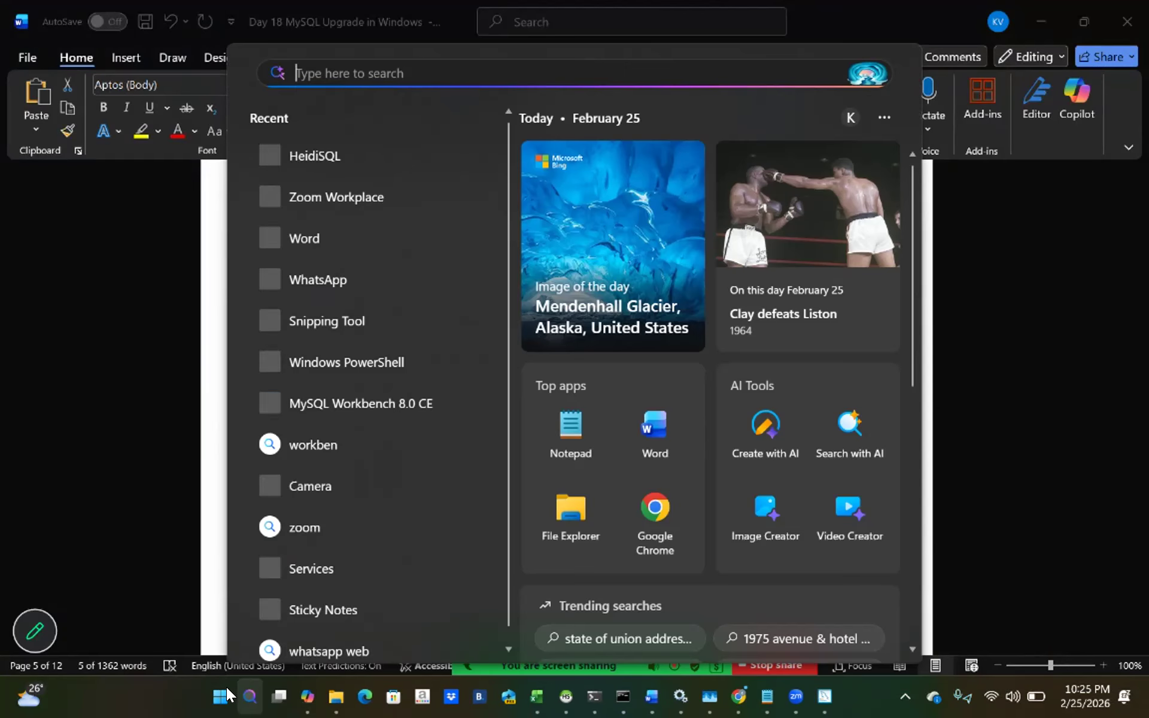
text(cmd)
click(349, 225)
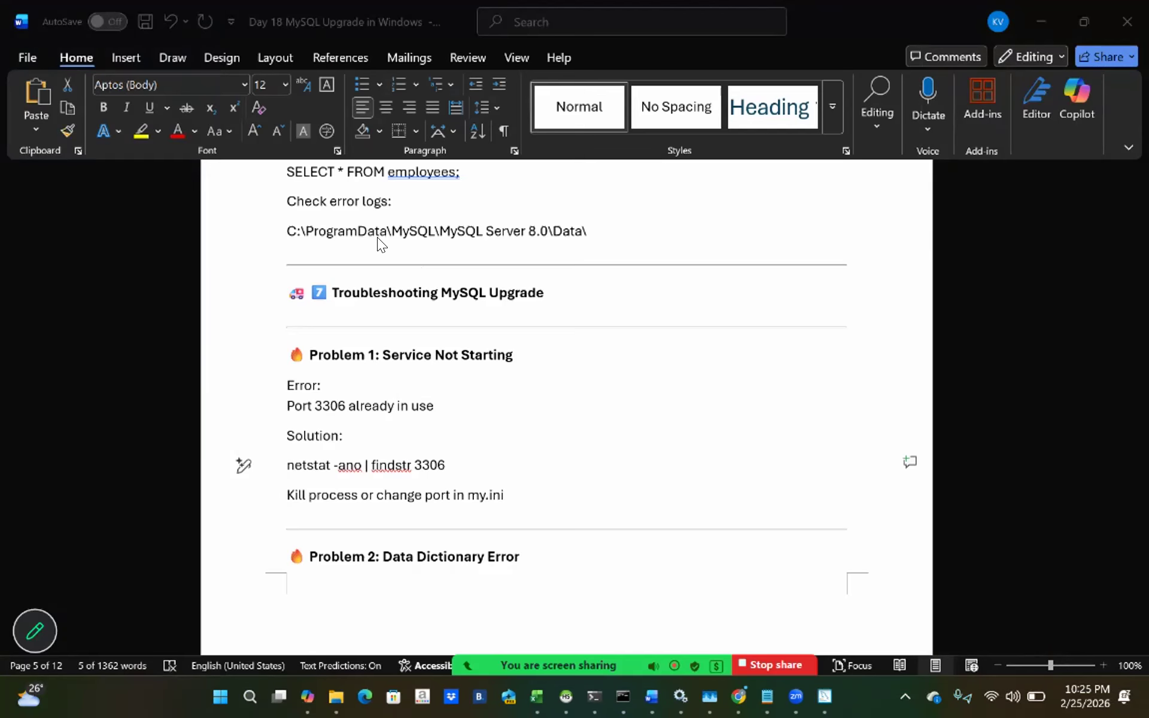
text(SELECT VERSION();)
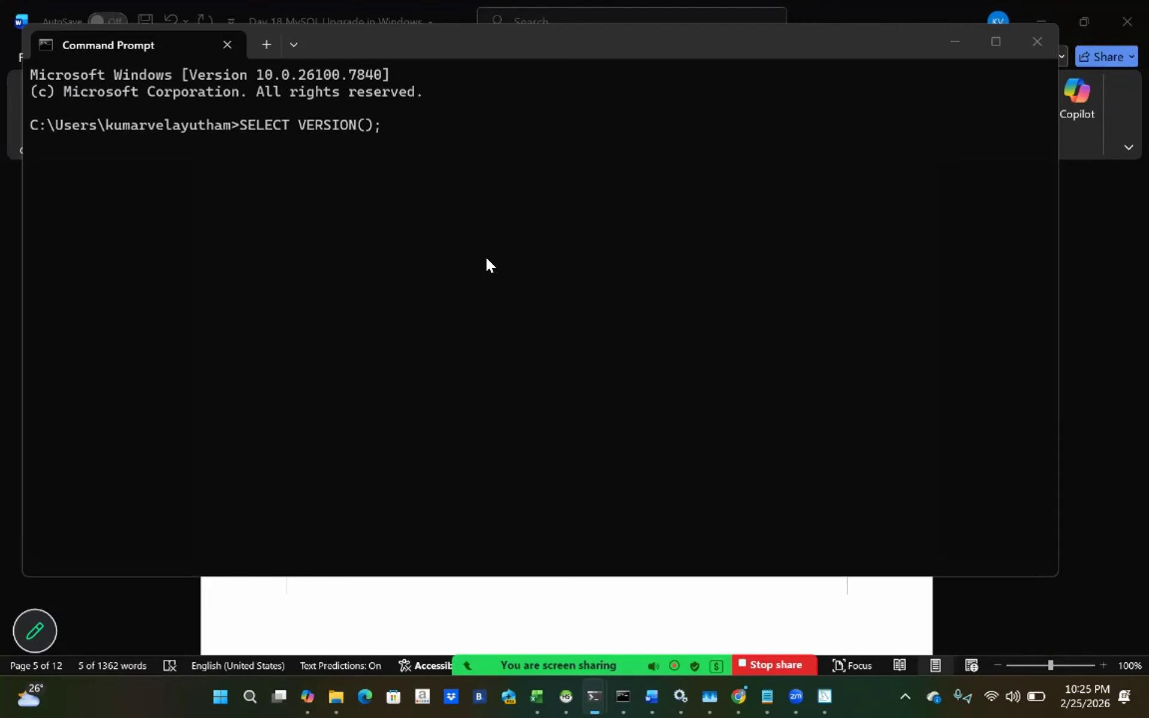
key(BackSpace)
key(BackSpace)
key(BackSpace)
key(BackSpace)
key(BackSpace)
key(BackSpace)
key(BackSpace)
key(BackSpace)
key(BackSpace)
key(BackSpace)
key(BackSpace)
key(BackSpace)
key(BackSpace)
key(BackSpace)
key(BackSpace)
key(BackSpace)
key(BackSpace)
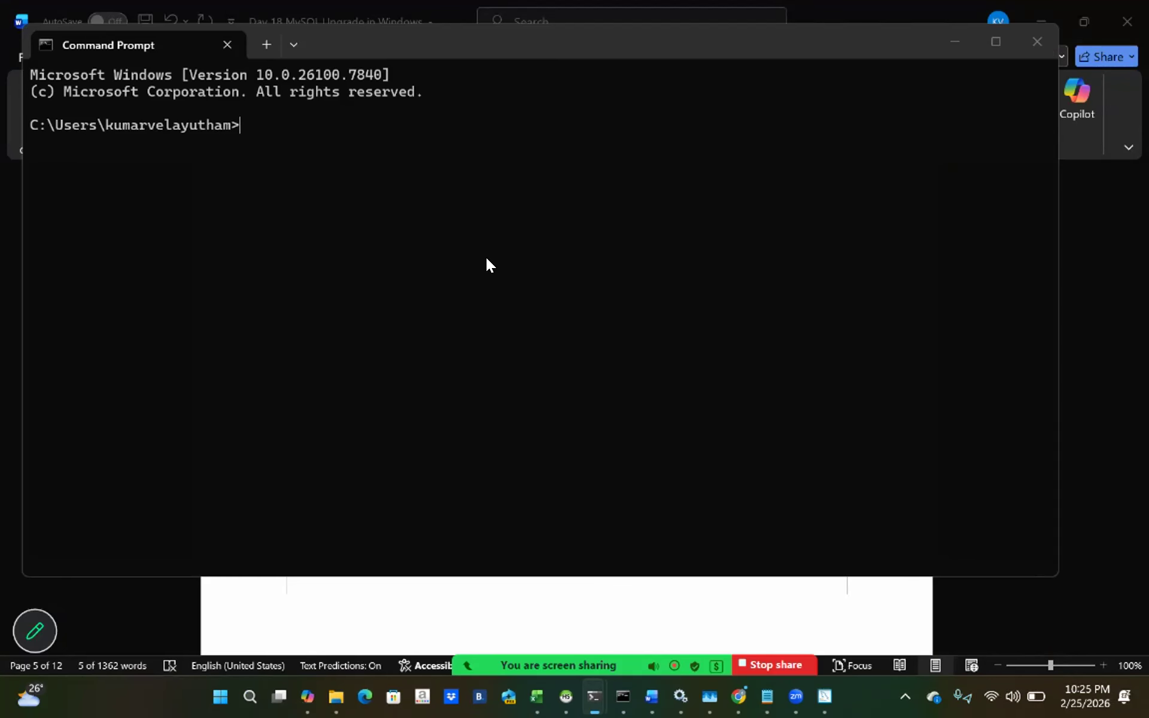
Check the command in the Day 18 document, then run netstat -ano | findstr 3306 in the new Command Prompt window.
key(alt+Tab)
key(alt+Tab)
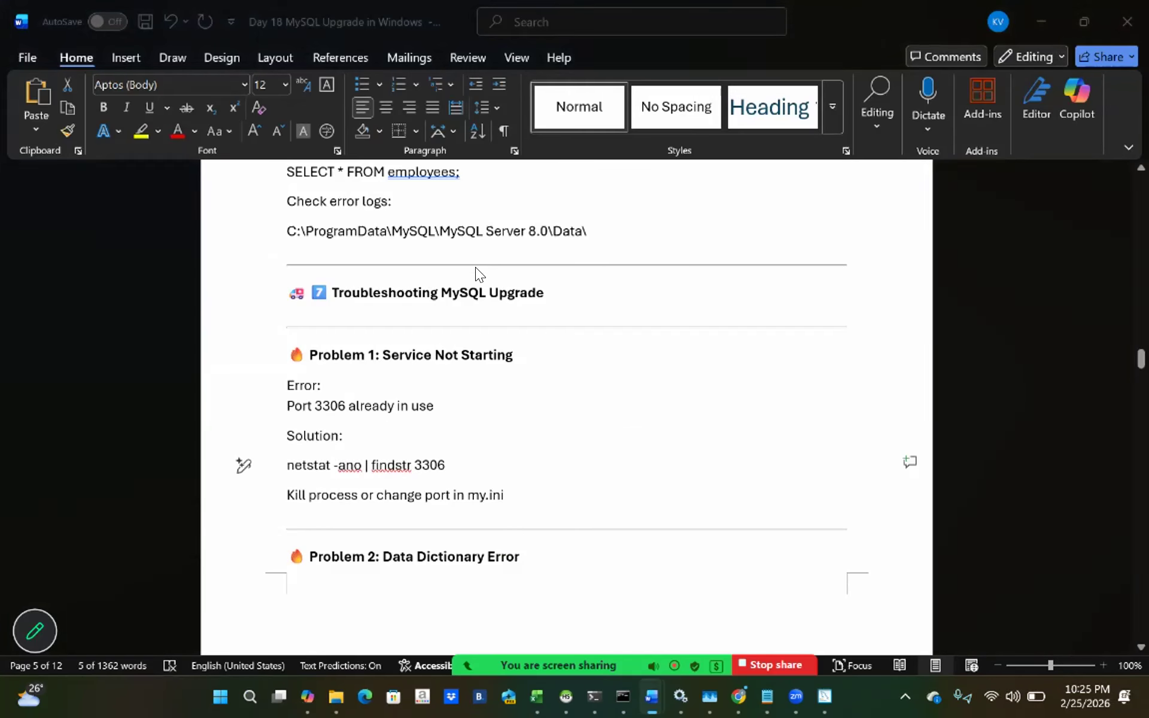
key(ctrl+v)
key(Return)
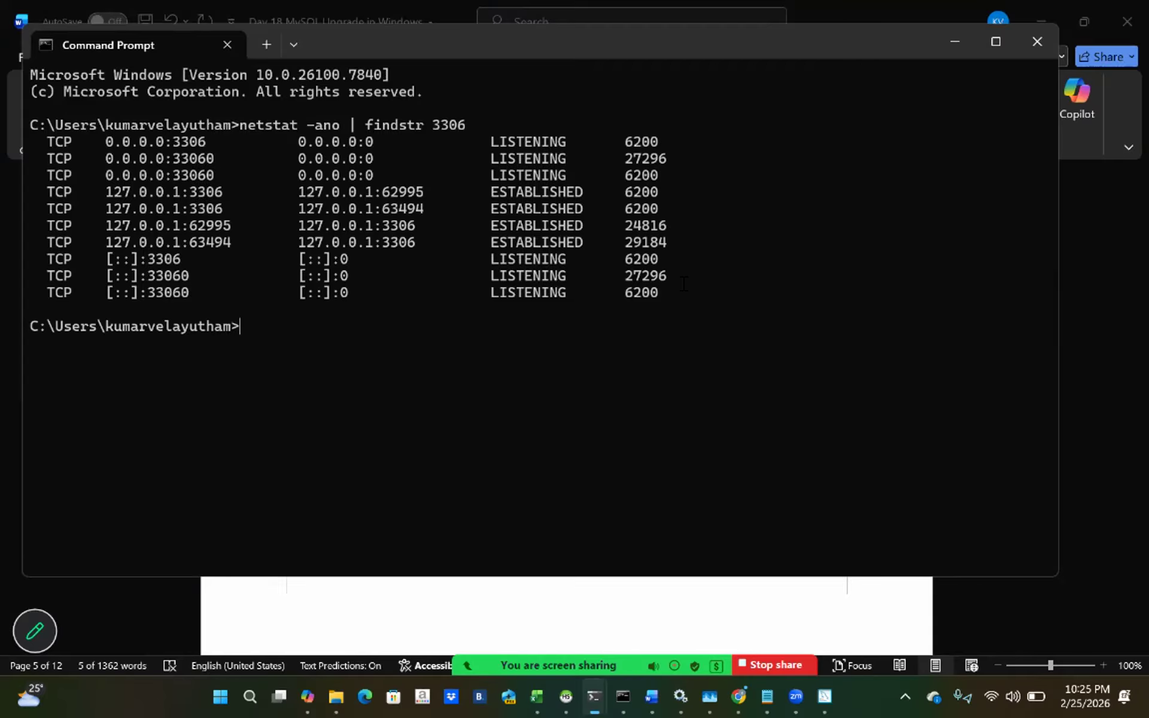
Compare port 3306 in the Word document's Problem 1 solution with the process IDs in the Command Prompt netstat output.
key(alt+Tab)
key(alt+Tab)
key(alt+Tab)
click(442, 406)
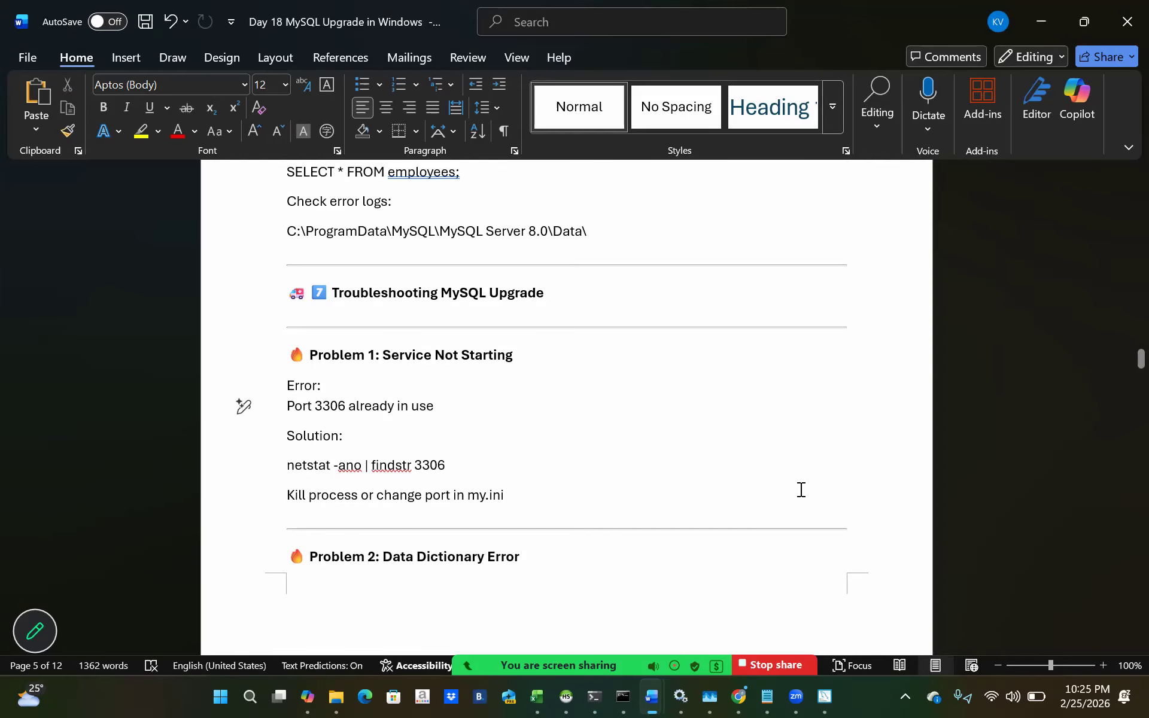
double_click(426, 464)
key(alt+Tab)
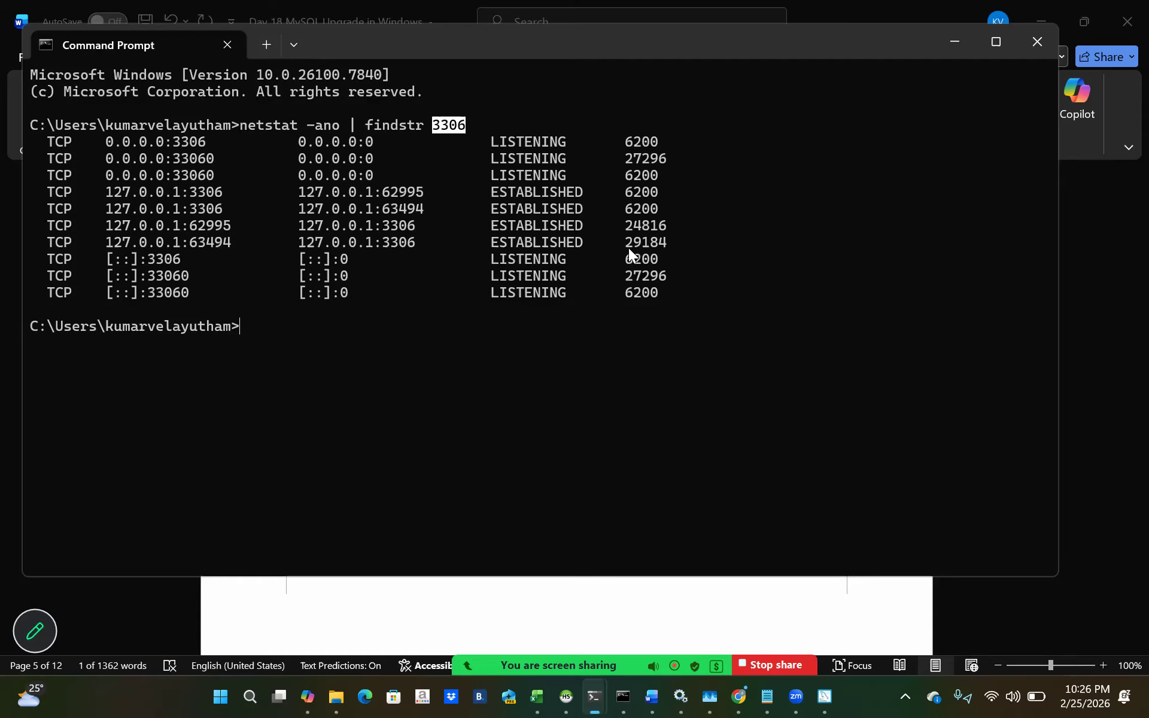
drag(626, 254, 655, 253)
key(alt+Tab)
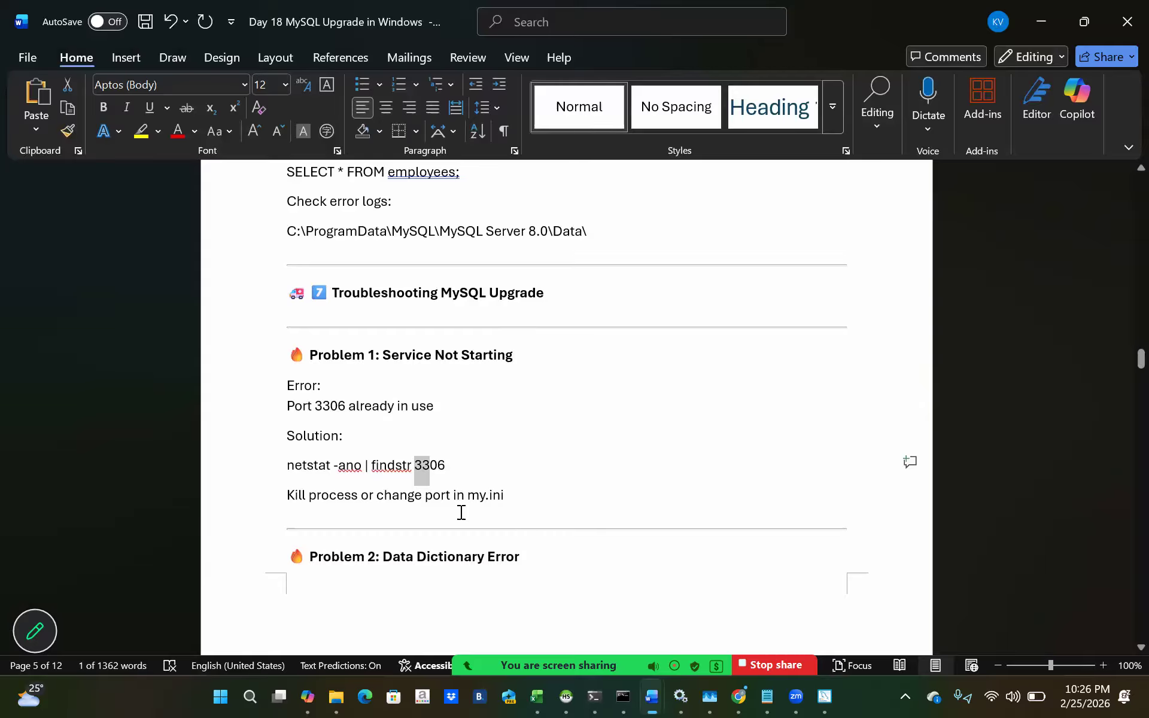
Review the Problem 2: Data Dictionary Error section in the Word document, including the Restore backup if required bullet.
scroll(461, 512, down, 5)
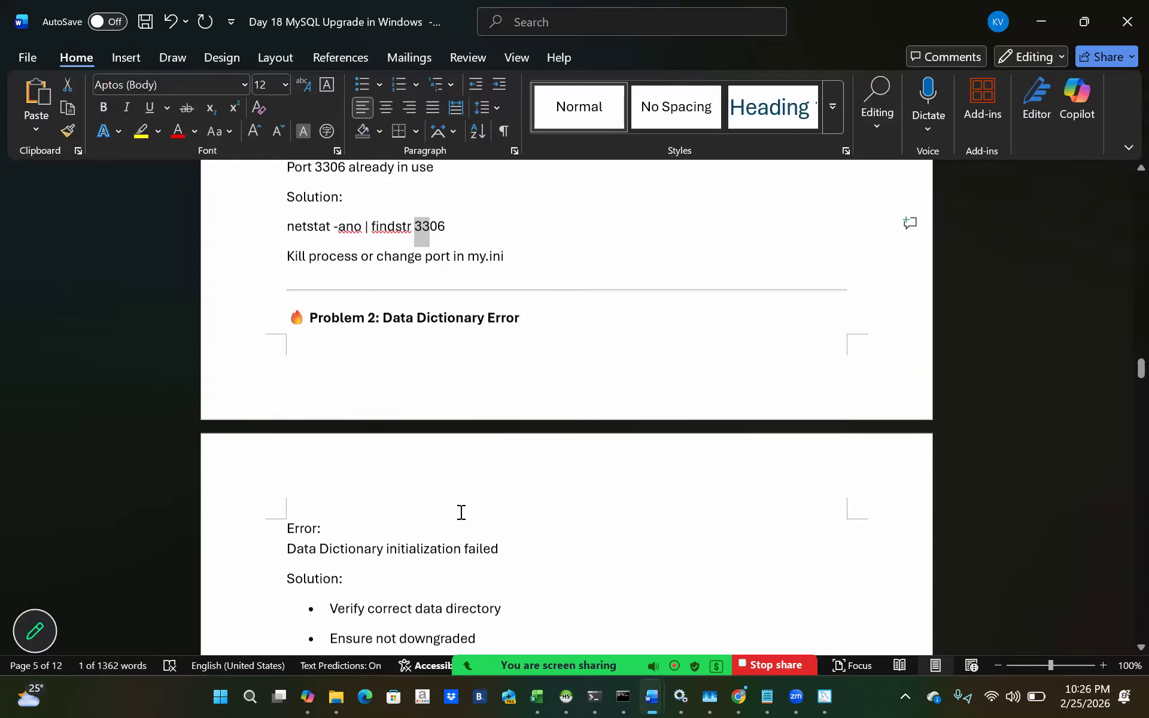
scroll(448, 508, down, 2)
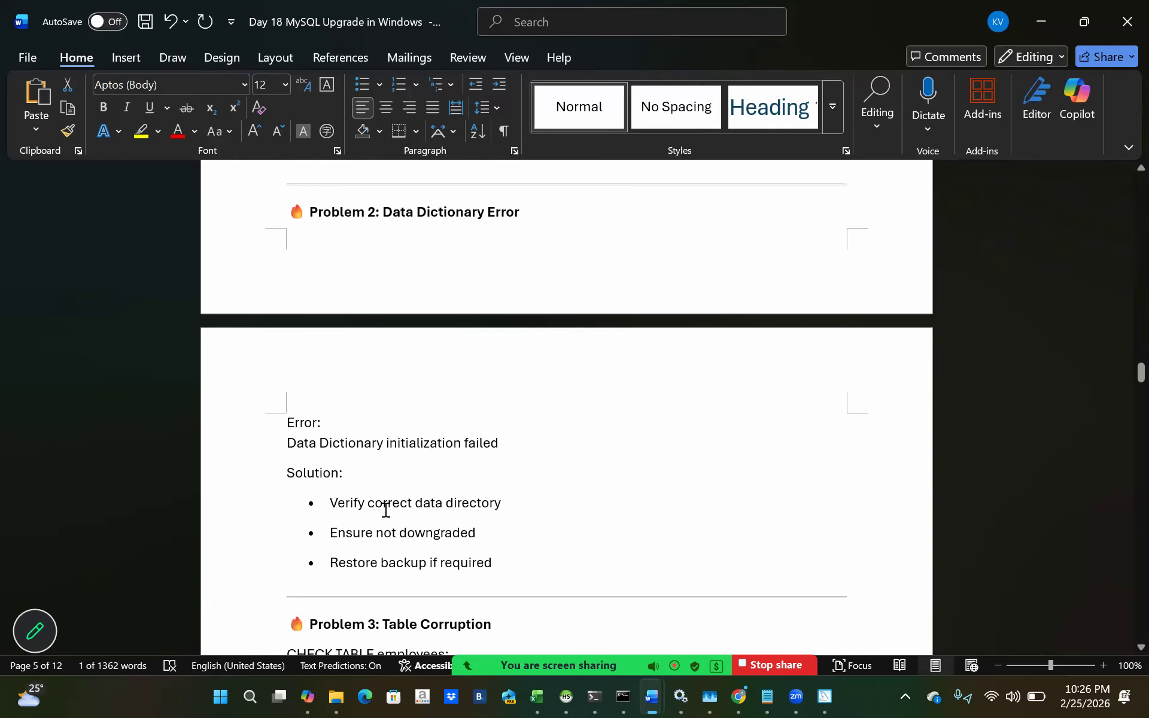
scroll(386, 509, down, 1)
scroll(413, 469, down, 1)
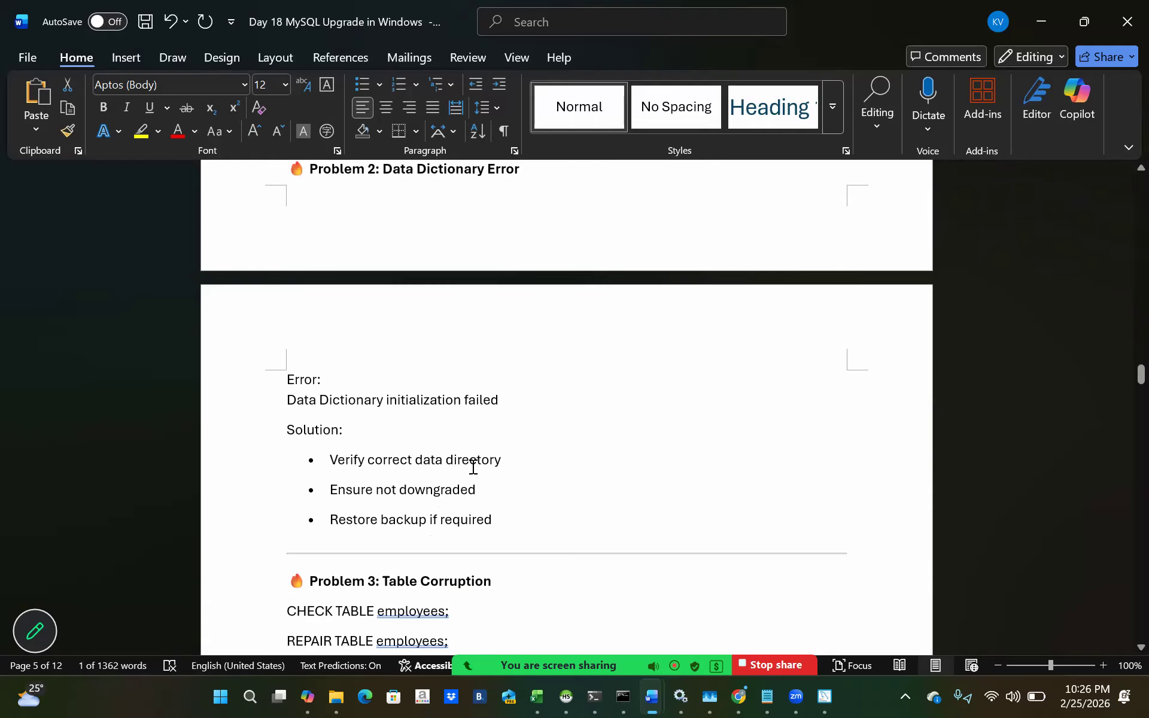
click(492, 515)
drag(505, 517, 334, 518)
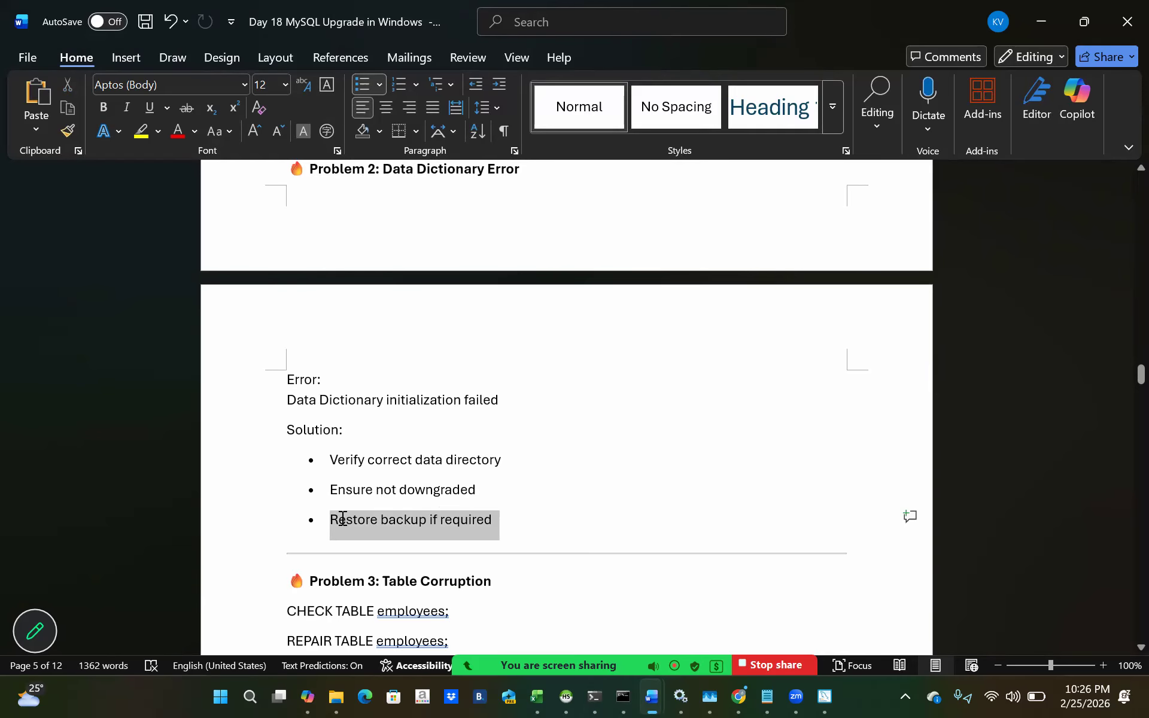
click(580, 534)
scroll(555, 536, down, 1)
scroll(554, 536, down, 3)
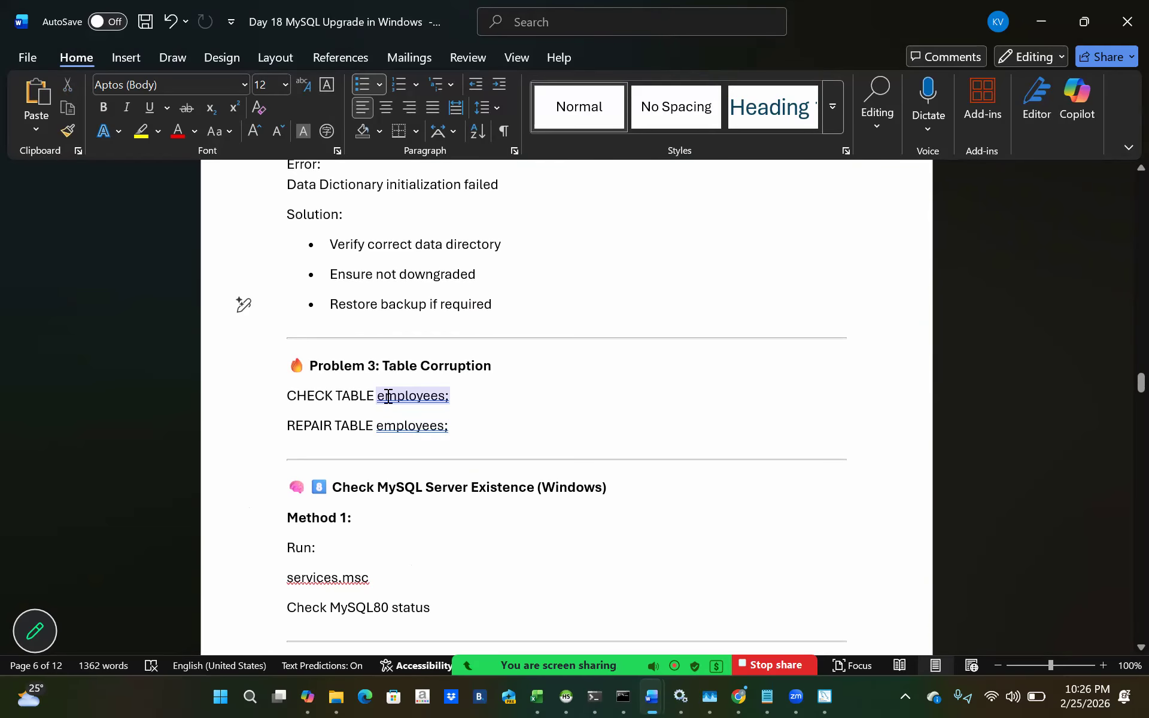
Highlight the CHECK TABLE employees; and REPAIR TABLE employees; lines under Problem 3: Table Corruption in yellow.
click(325, 398)
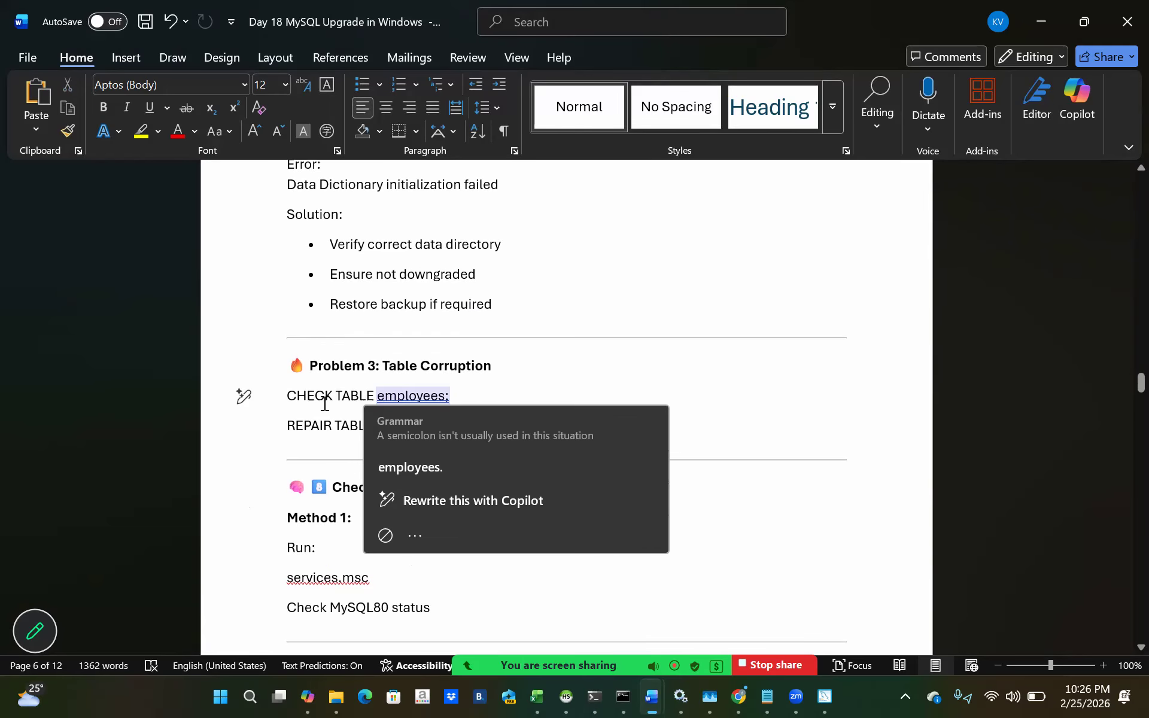
click(463, 425)
drag(465, 424, 287, 396)
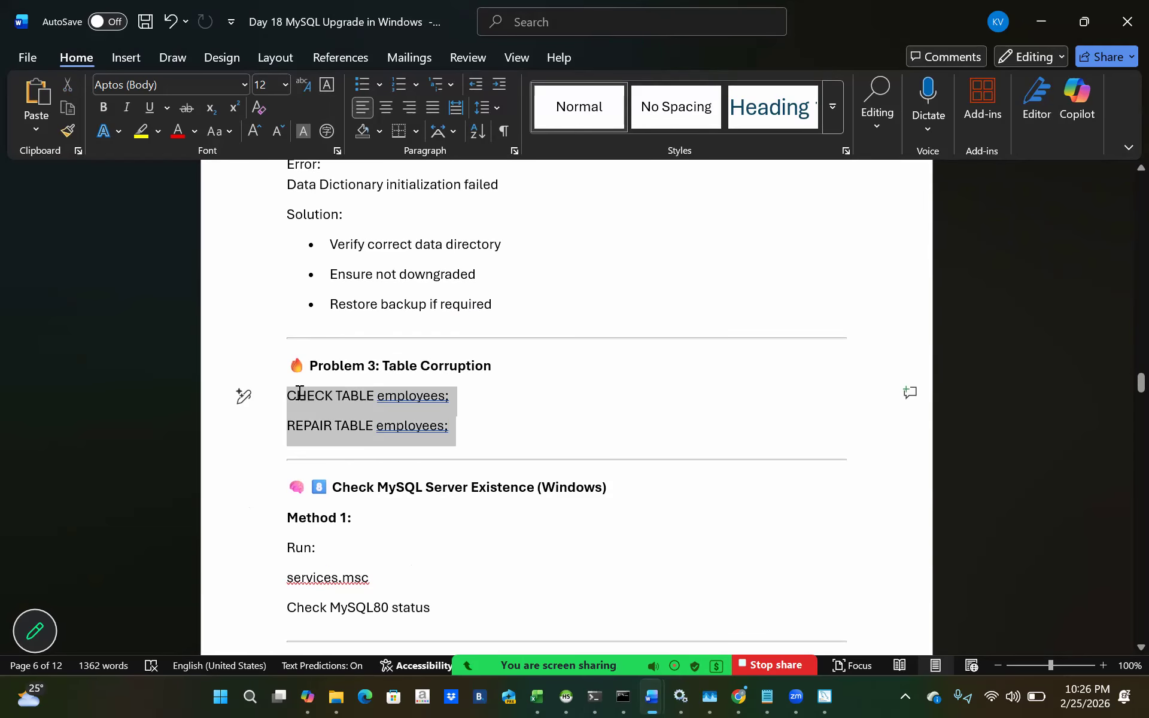
click(141, 137)
click(539, 485)
Select services.msc under Method 1 of Check MySQL Server Existence and check the MySQL80 status in the Services window.
scroll(539, 491, down, 1)
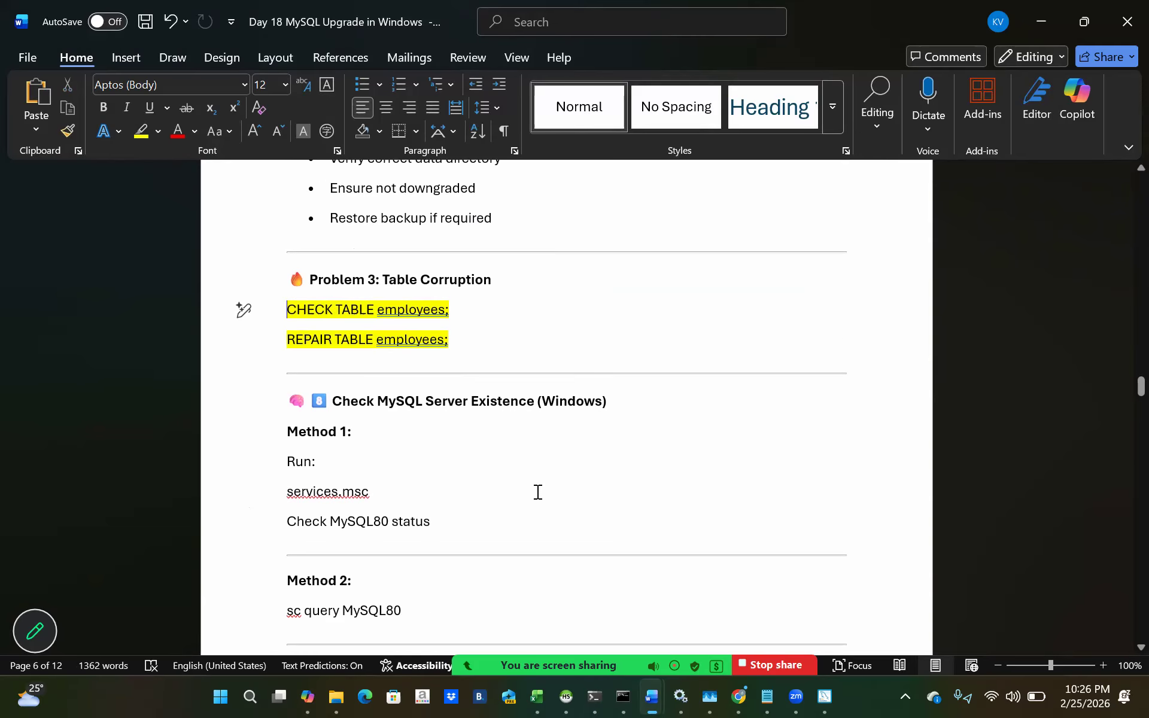
scroll(513, 490, down, 1)
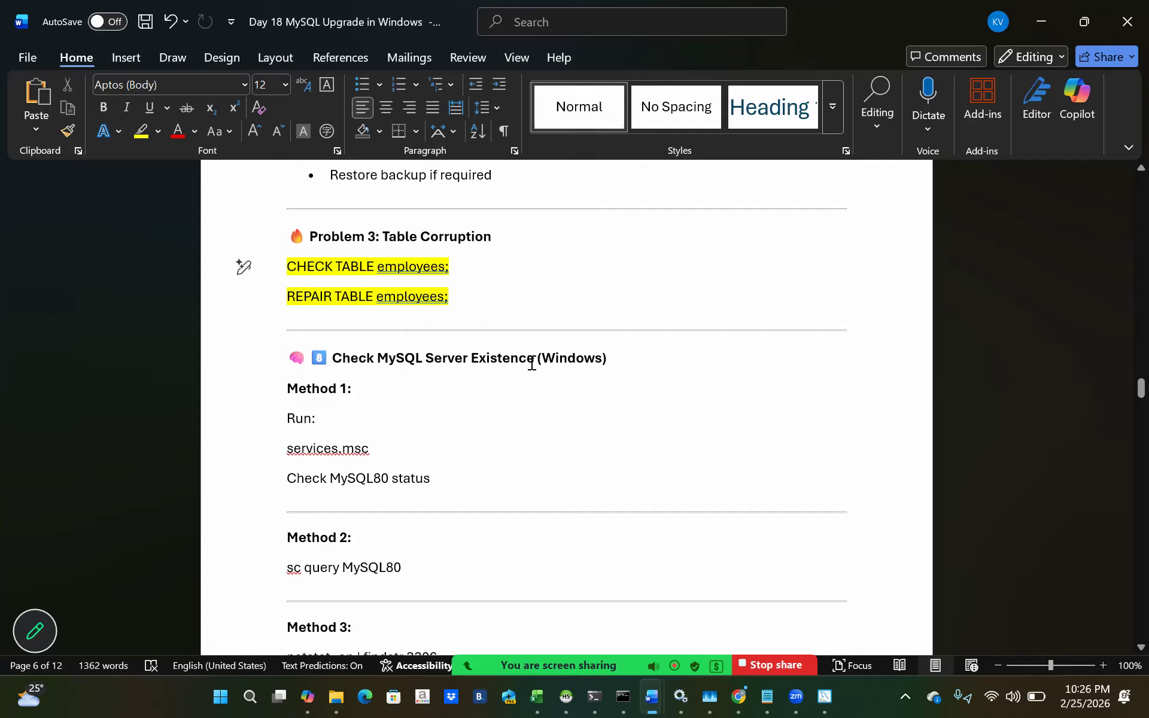
drag(383, 454, 286, 458)
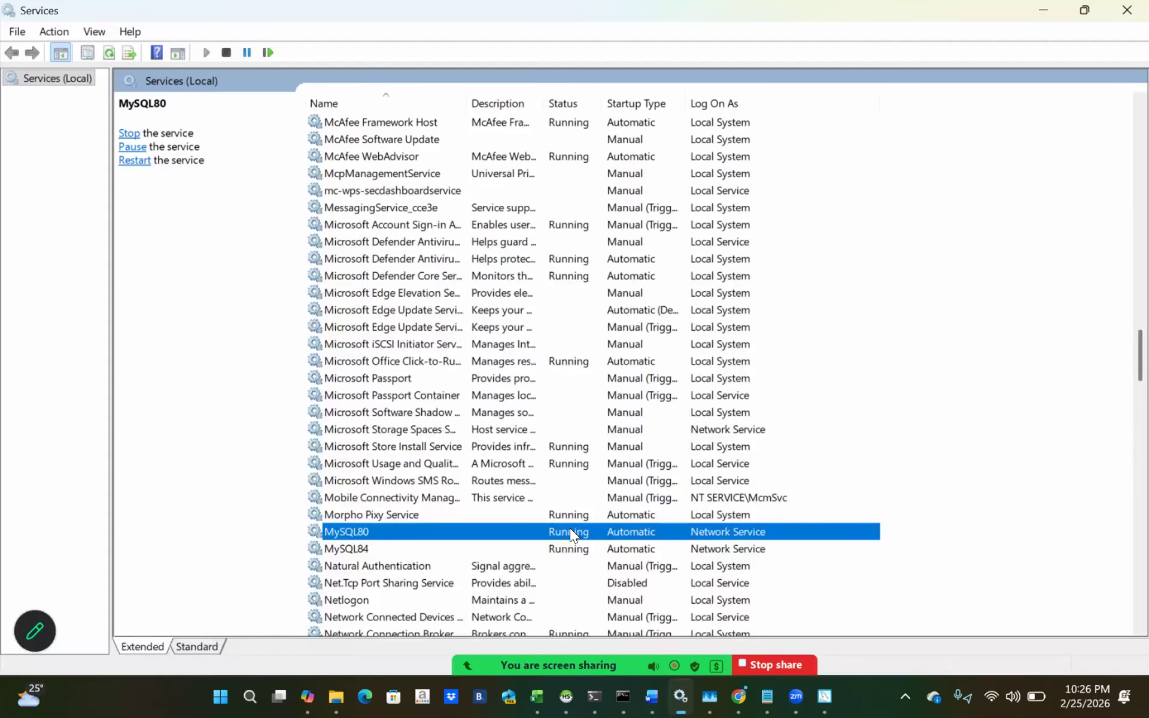
key(alt+Tab)
Copy the sc query MySQL80 command under Method 2 in the Word document and switch to the Administrator Command Prompt.
scroll(484, 531, down, 2)
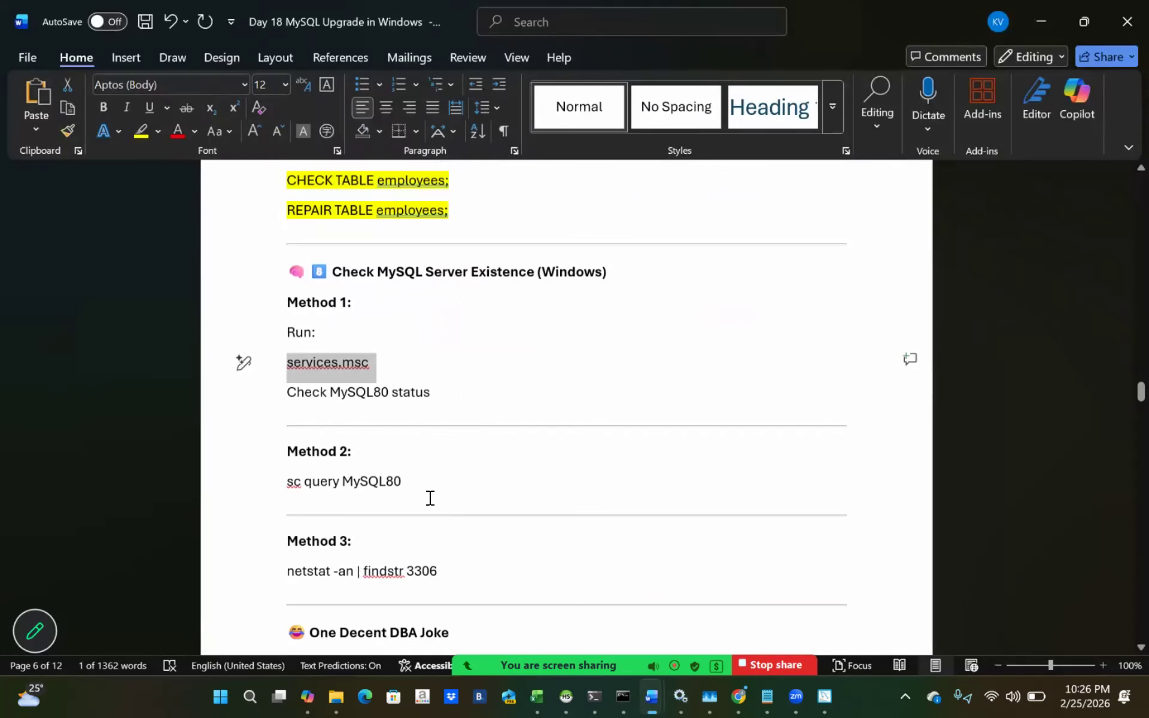
drag(404, 483, 288, 484)
key(ctrl+c)
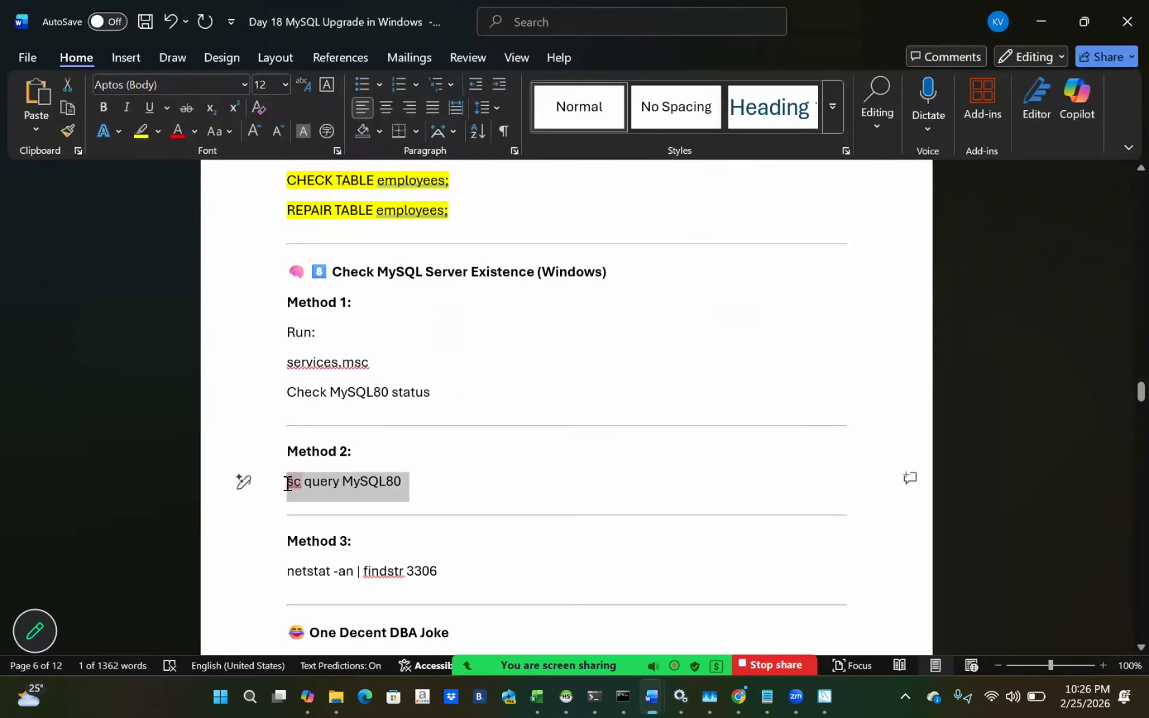
click(623, 696)
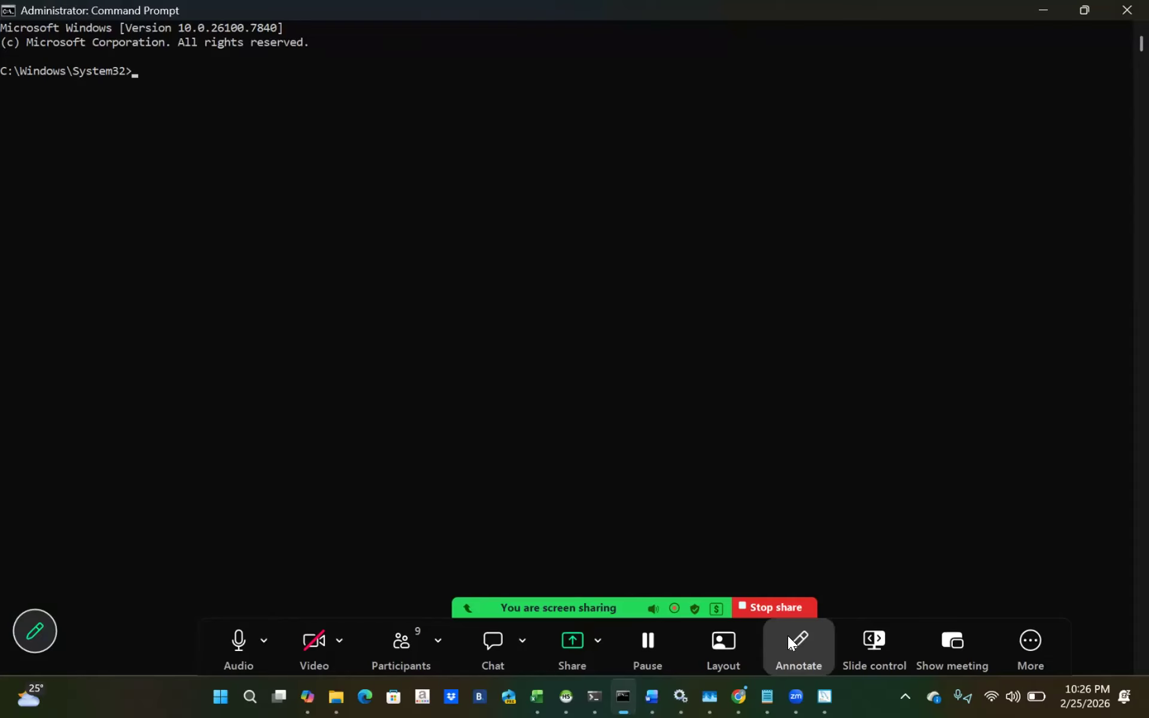
text(netstat -ano | findstr 3306)
key(alt+Tab)
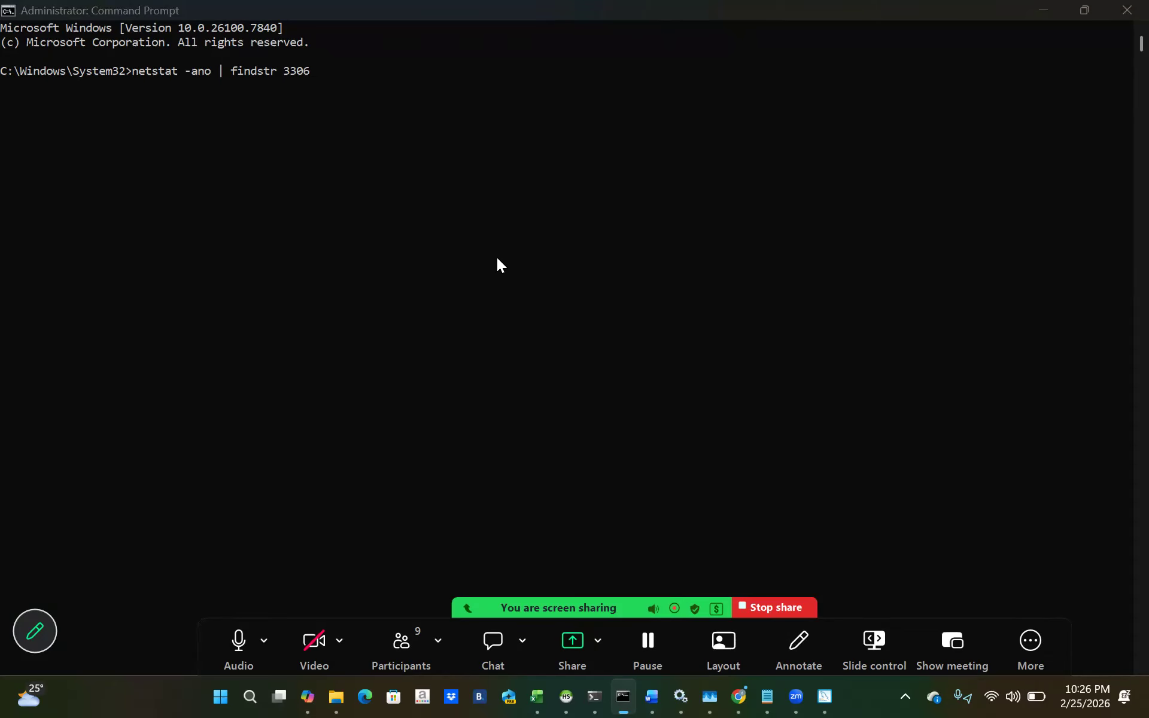
key(alt+Tab)
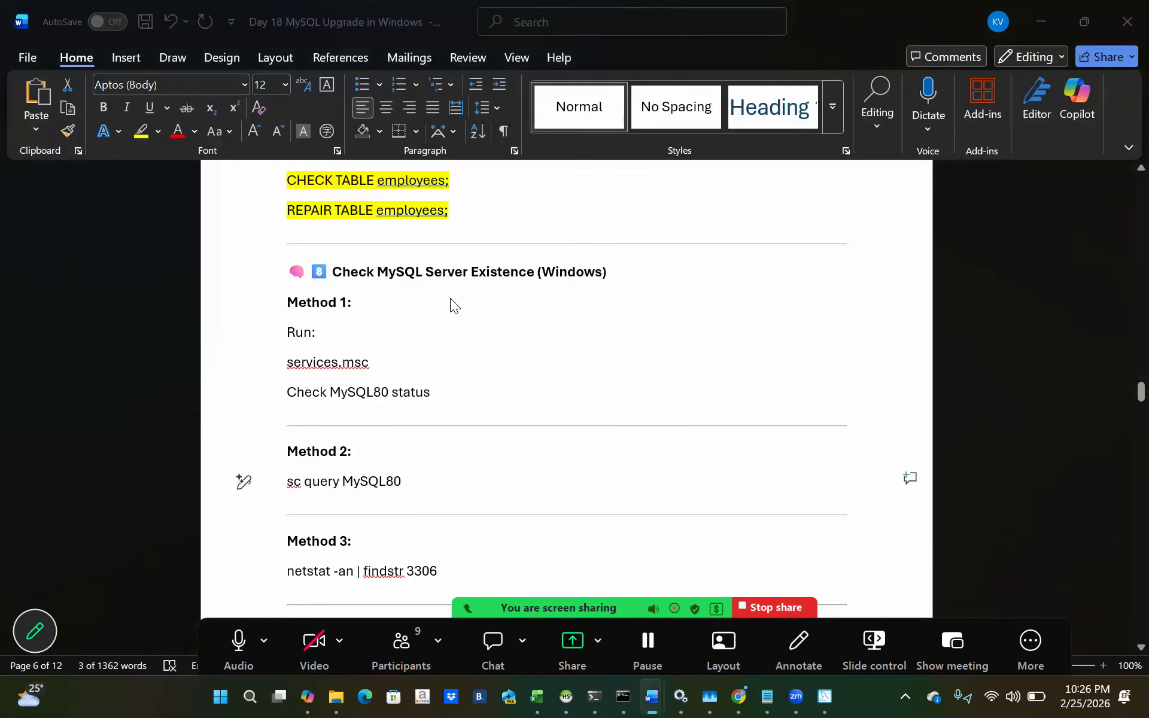
key(BackSpace)
key(BackSpace)
key(BackSpace)
key(BackSpace)
key(BackSpace)
key(BackSpace)
key(BackSpace)
key(BackSpace)
key(BackSpace)
key(BackSpace)
key(BackSpace)
key(BackSpace)
key(BackSpace)
key(BackSpace)
key(BackSpace)
key(BackSpace)
key(BackSpace)
key(BackSpace)
key(BackSpace)
key(BackSpace)
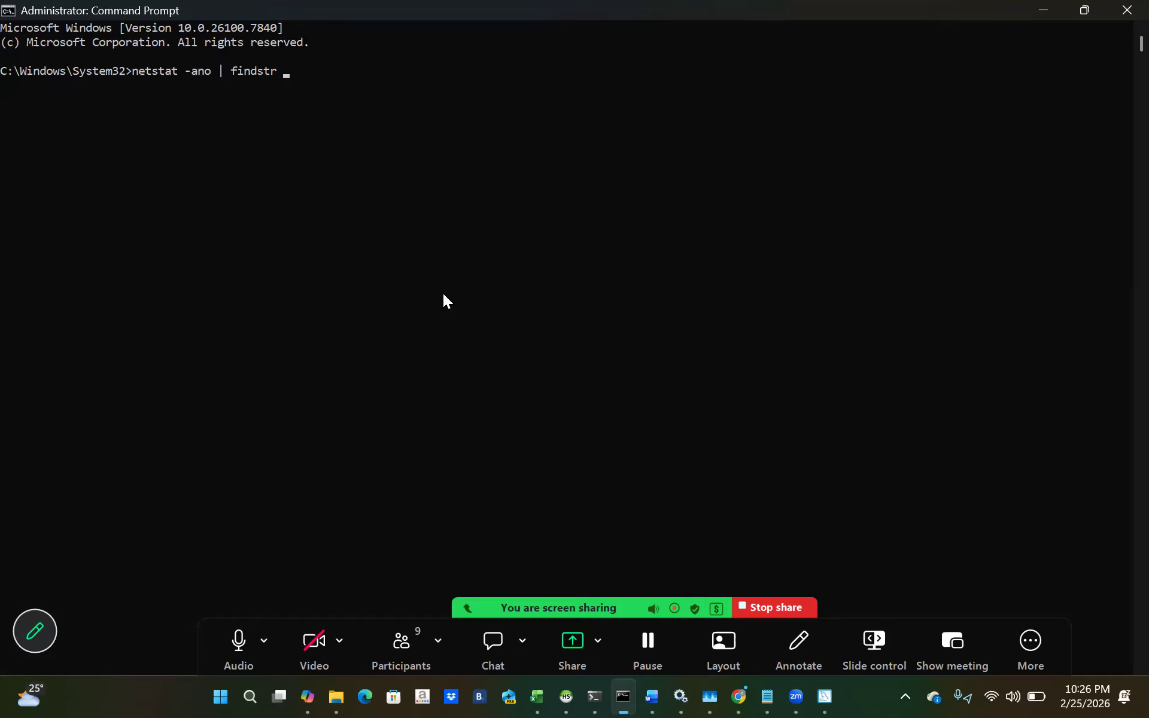
Run sc query MySQL80 in the Administrator Command Prompt and select the STATE line and the whole service output.
key(ctrl+v)
key(Return)
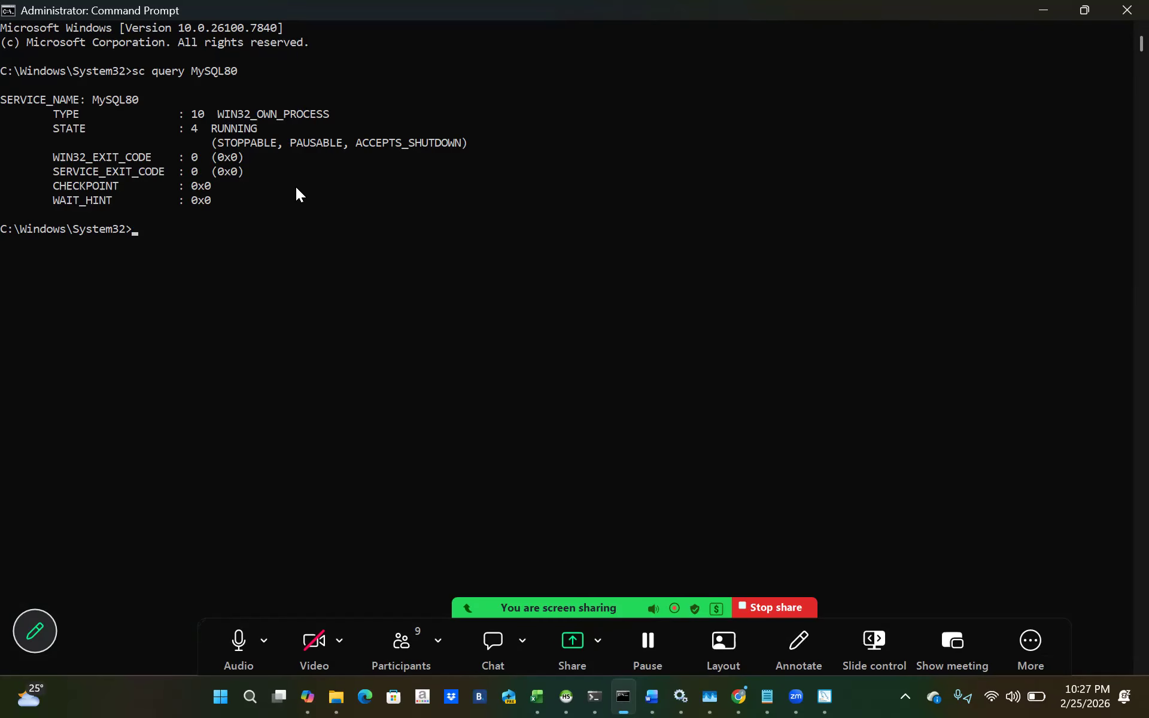
drag(46, 123, 246, 127)
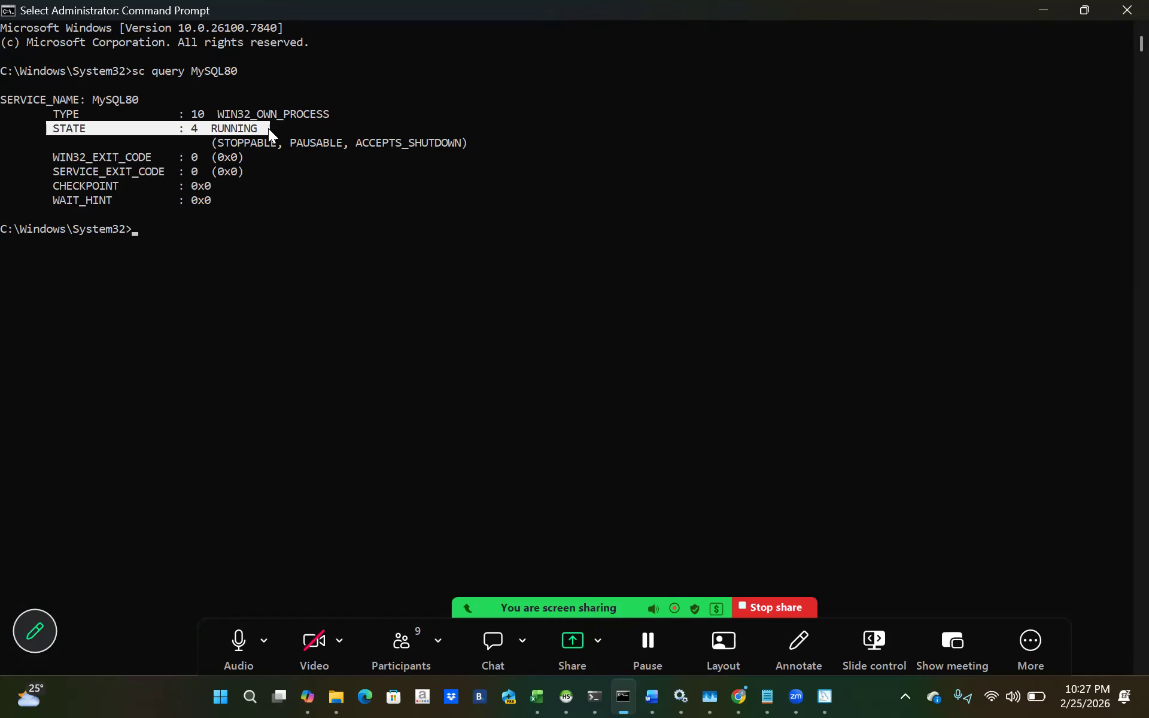
drag(4, 95, 251, 205)
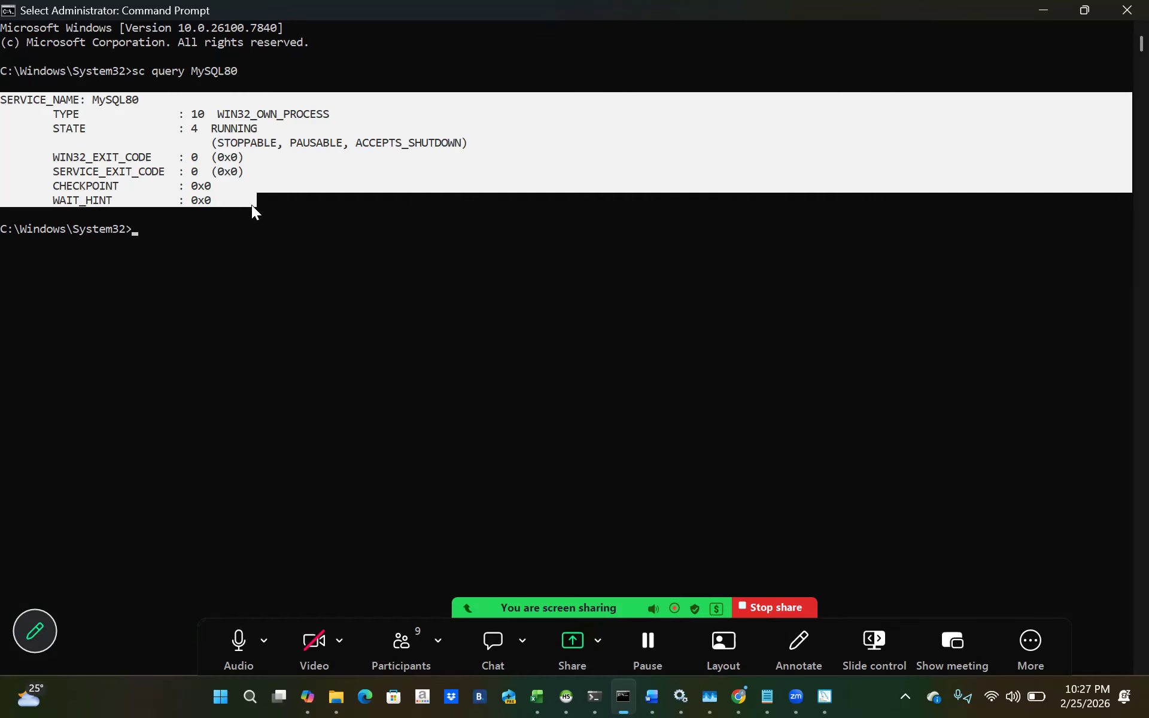
Return to the Day 18 Word document and review the netstat -an | findstr 3306 command under Method 3.
key(alt+Tab)
scroll(508, 425, down, 3)
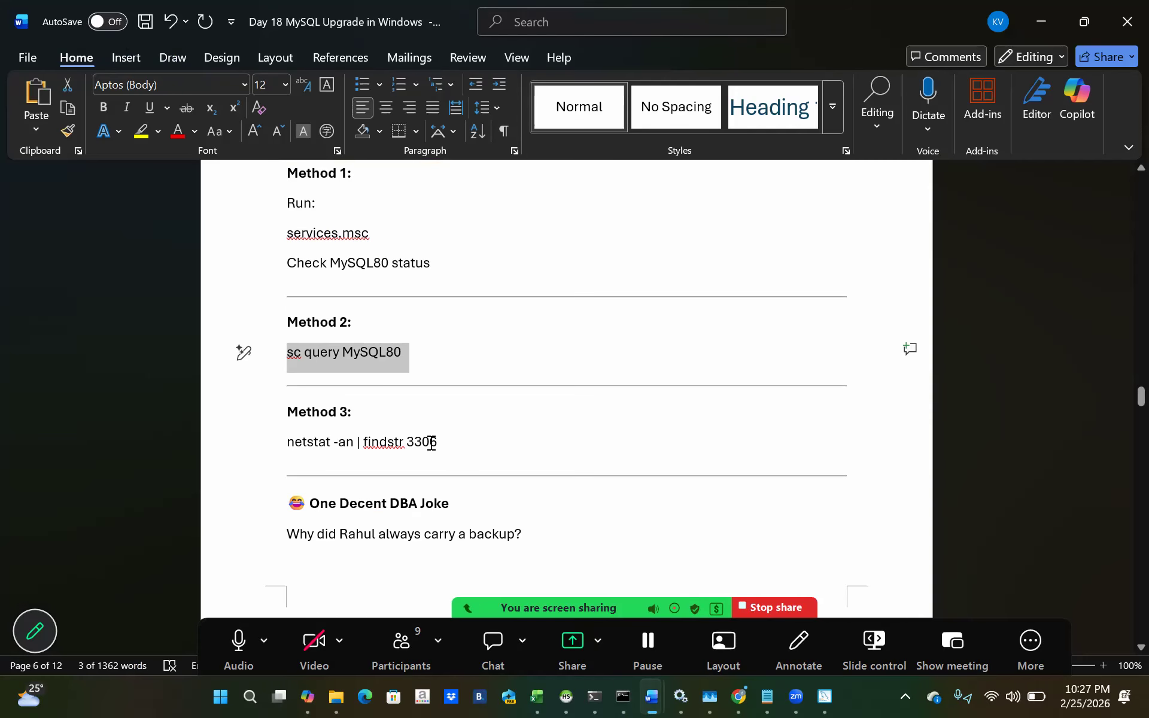
click(271, 444)
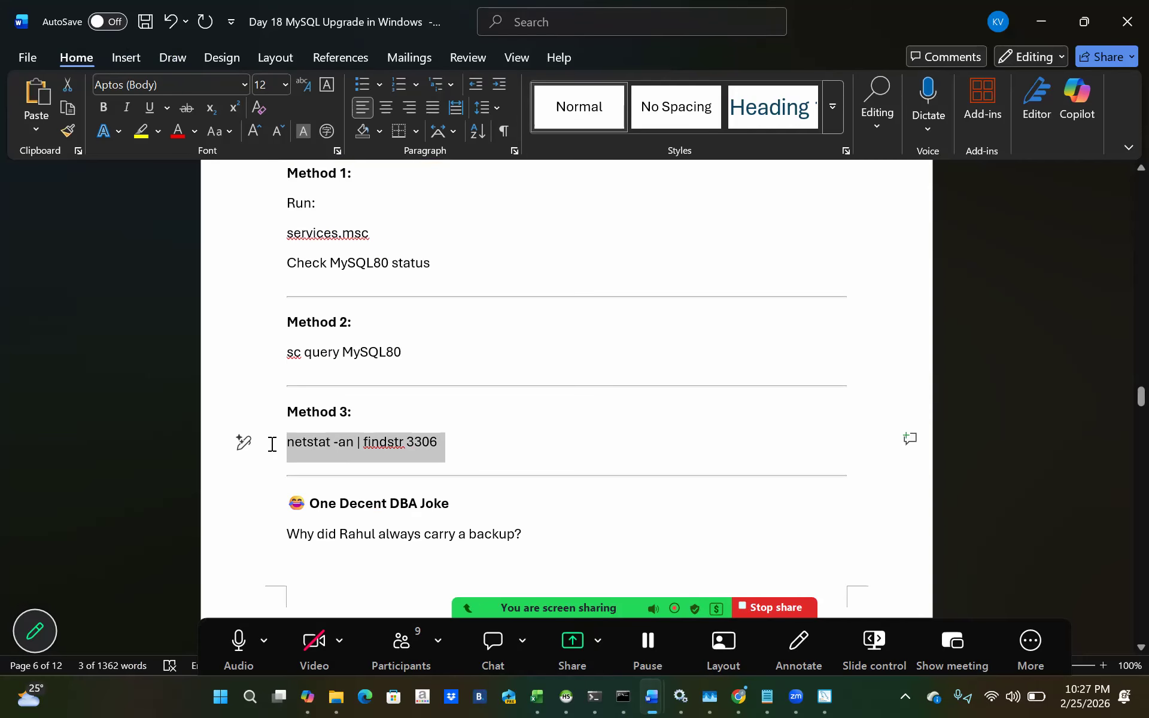
click(437, 448)
scroll(436, 472, down, 3)
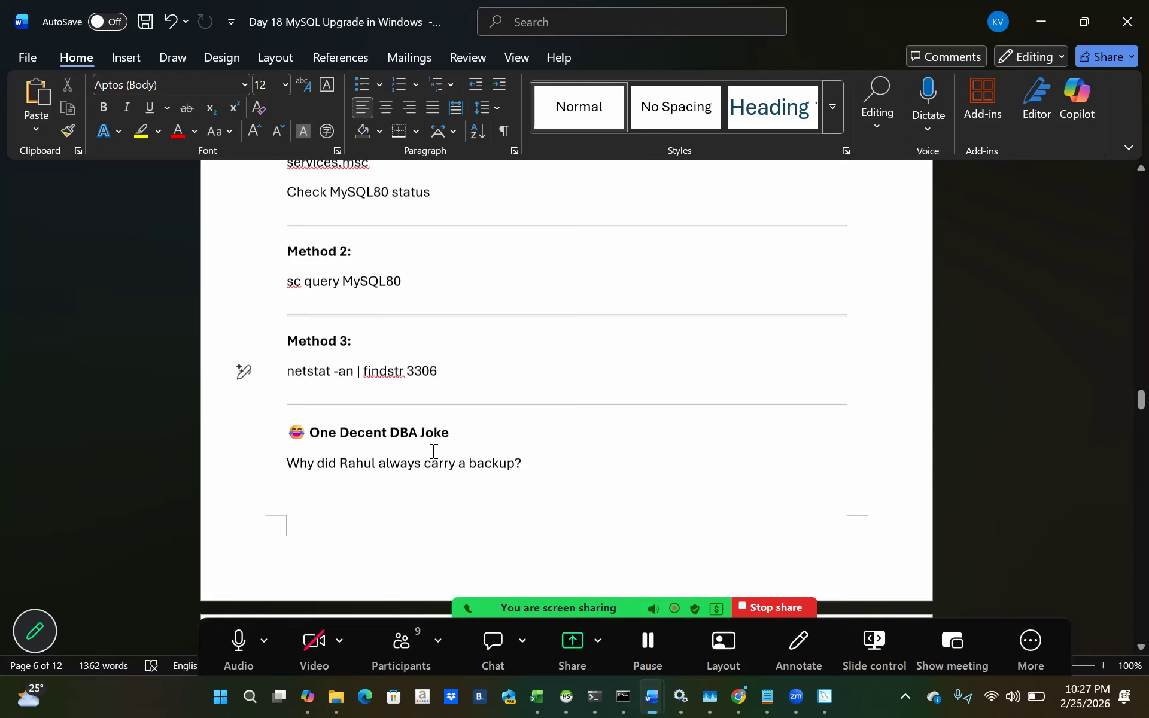
scroll(434, 487, down, 1)
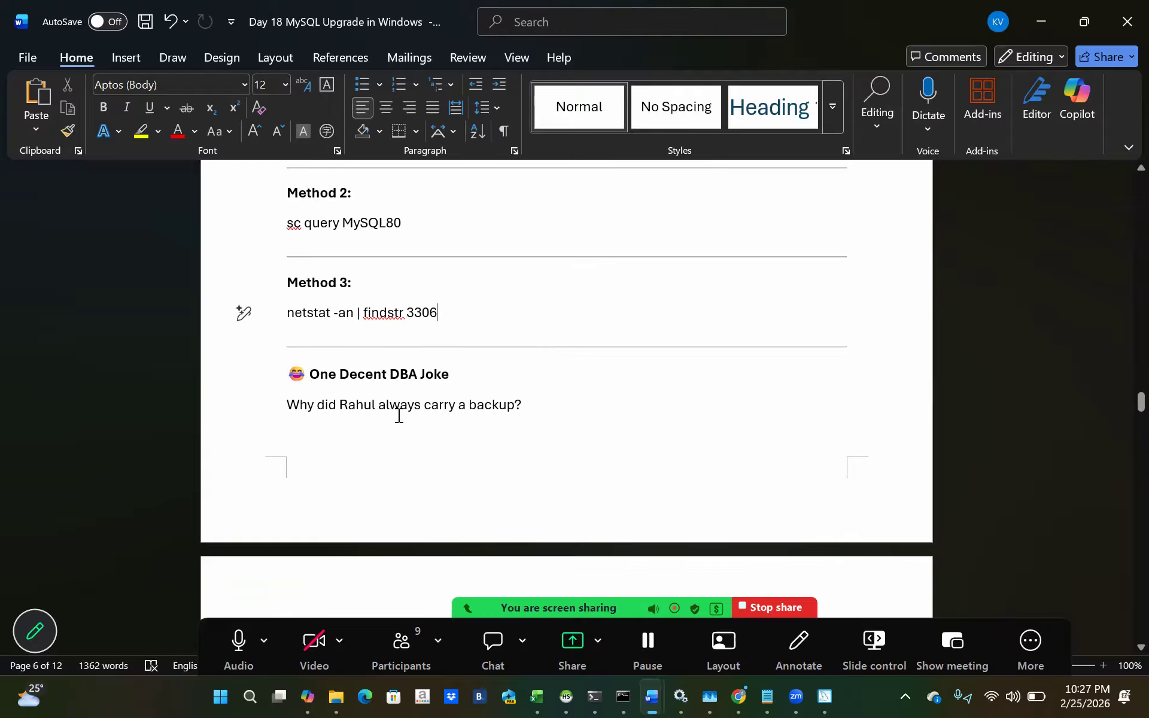
Highlight the question and answer text of the One Decent DBA Joke section in yellow.
scroll(431, 420, down, 5)
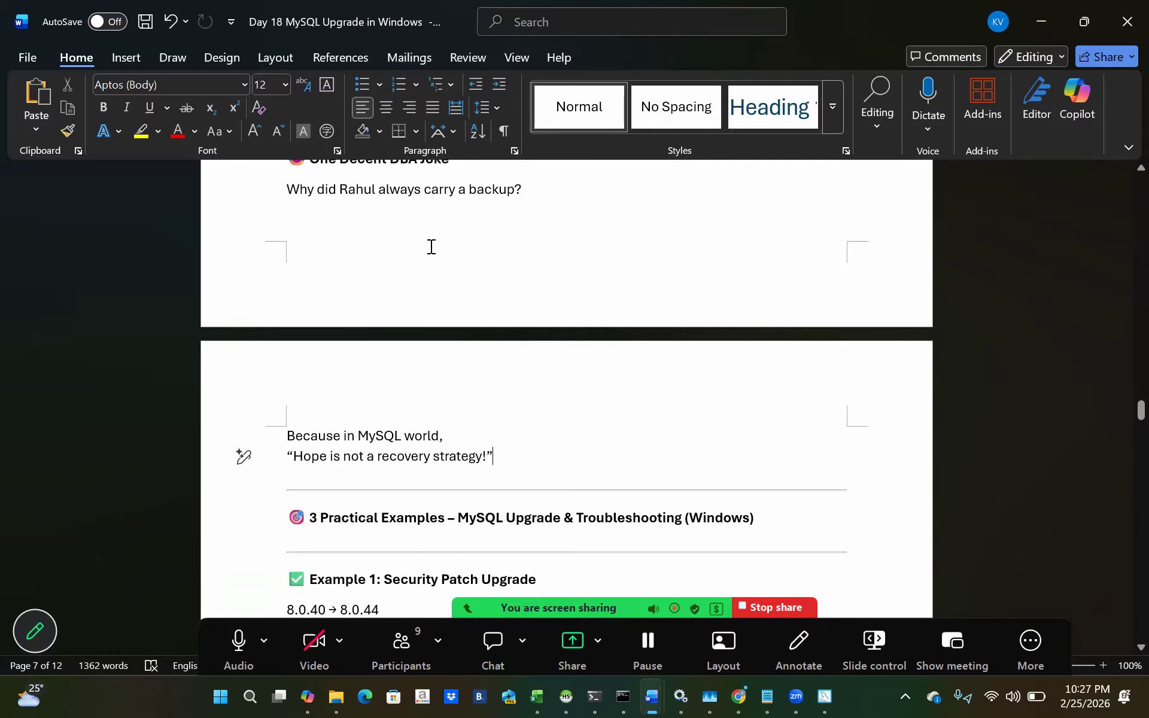
drag(500, 457, 284, 192)
click(141, 131)
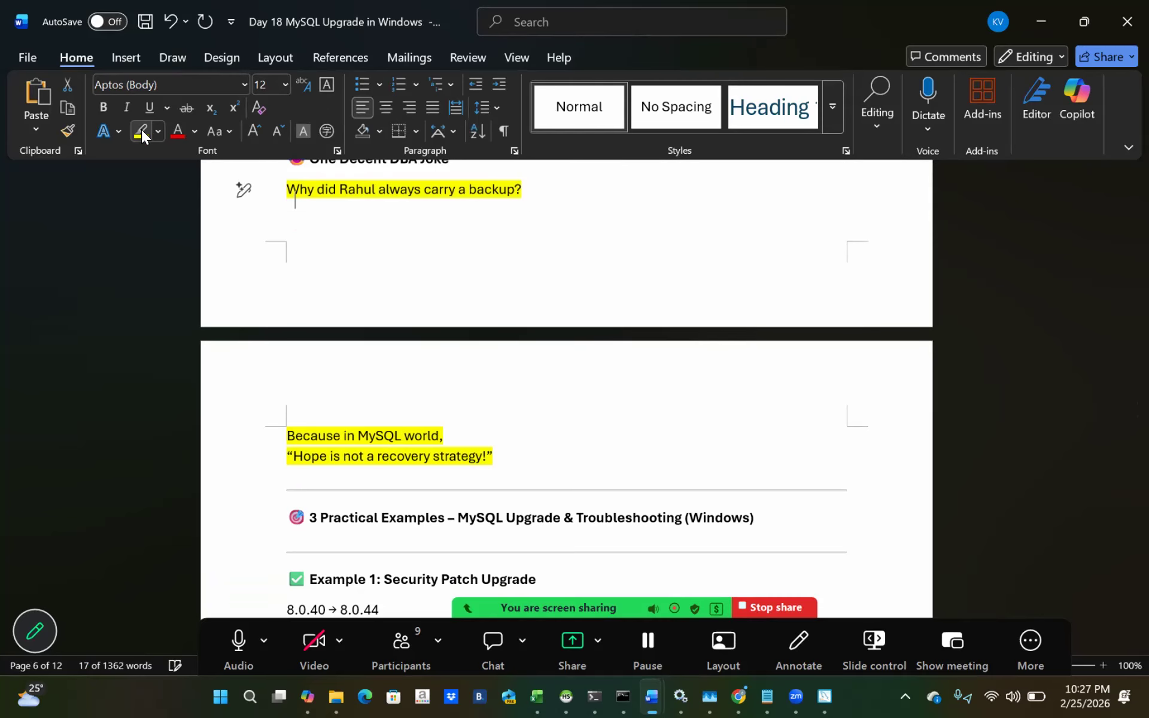
click(378, 307)
scroll(378, 307, up, 1)
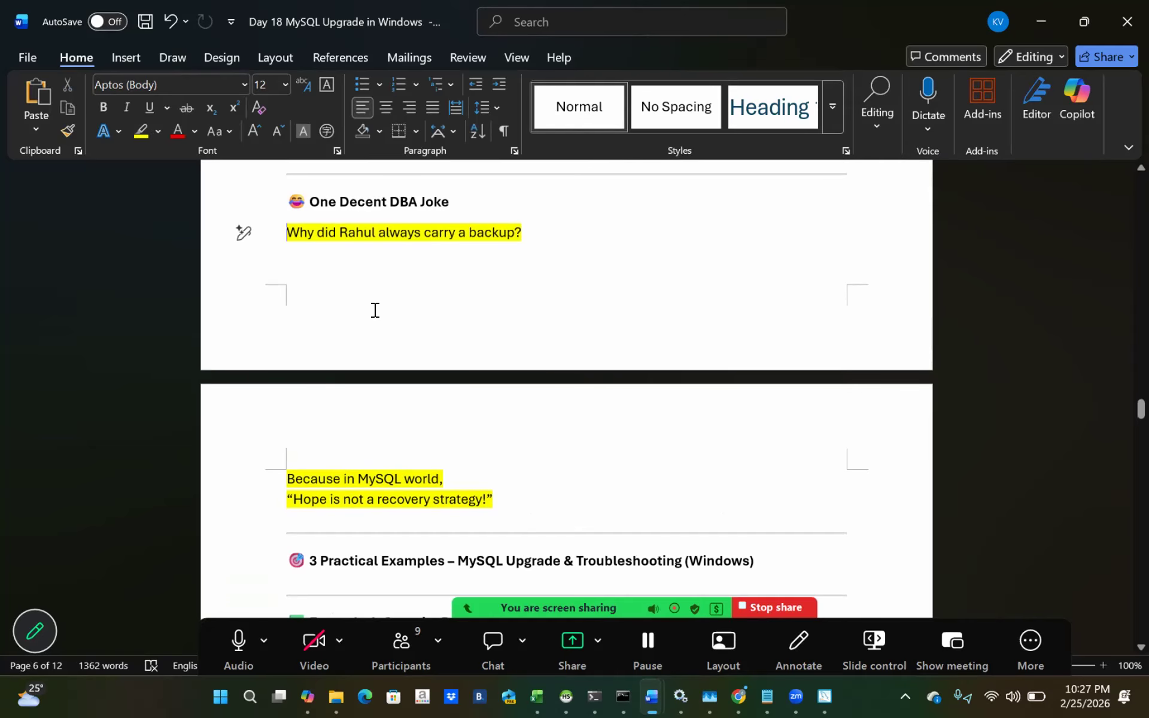
click(497, 473)
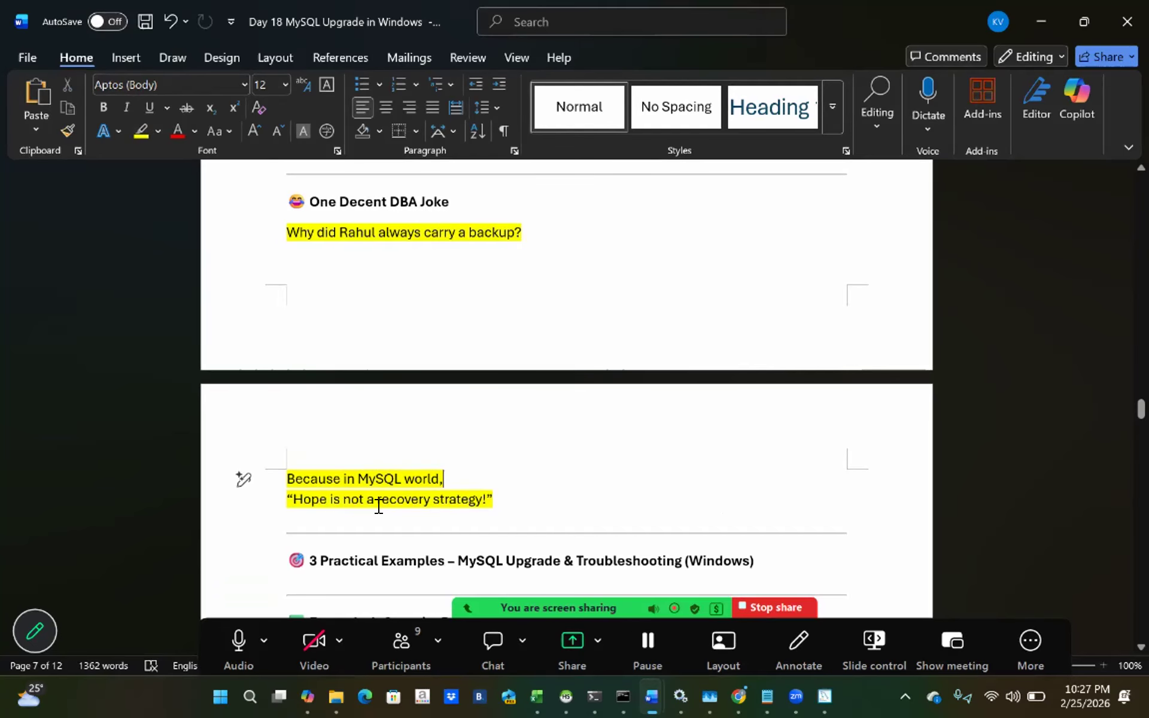
Review Example 1: Security Patch Upgrade under the 3 Practical Examples heading.
scroll(425, 497, down, 4)
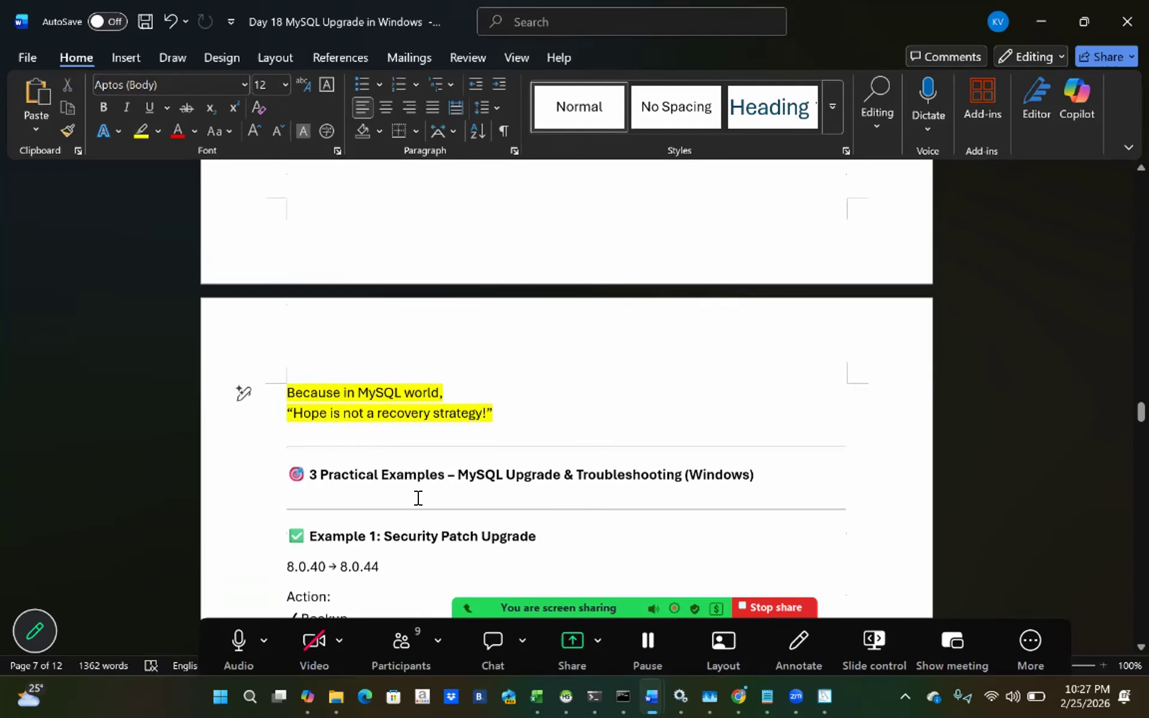
scroll(410, 496, up, 2)
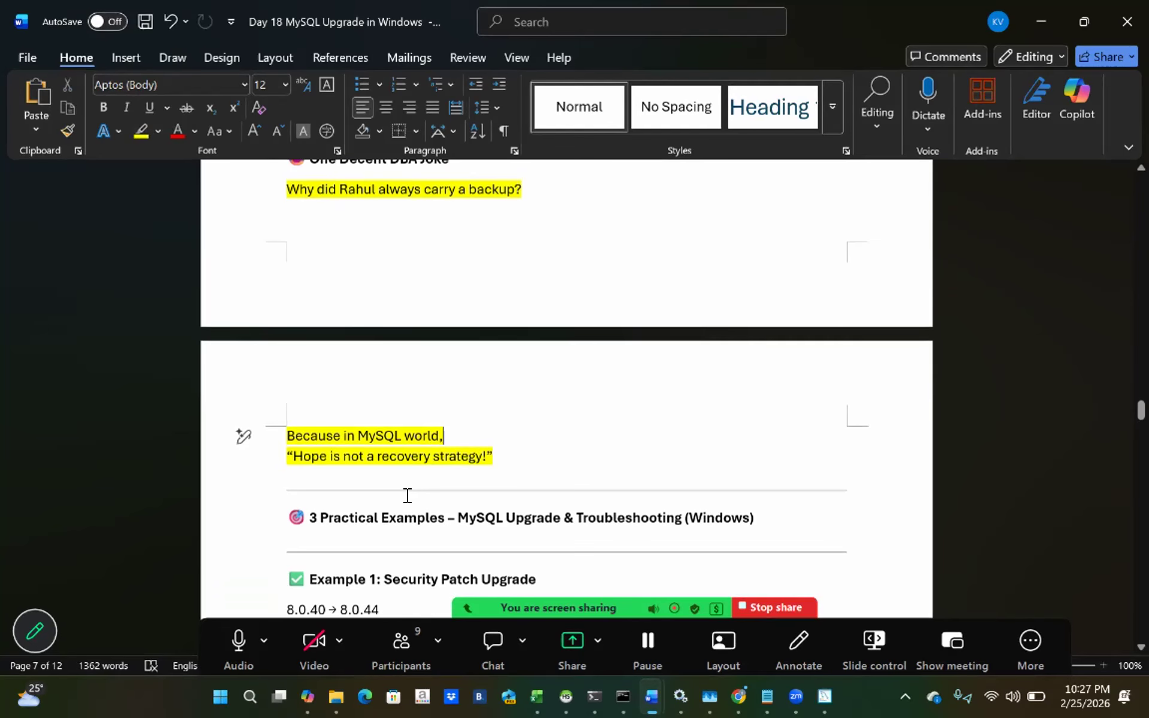
scroll(413, 377, up, 1)
scroll(420, 393, down, 4)
scroll(420, 394, down, 3)
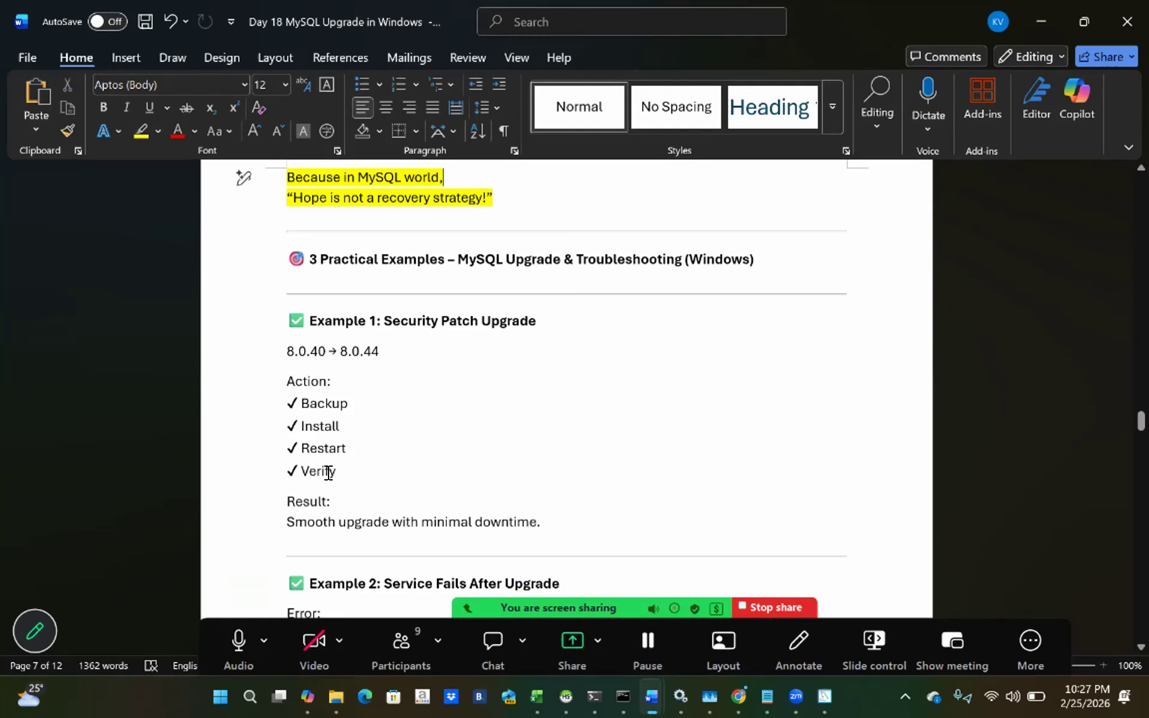
Select the body text of Example 1, and review the Fix list under Example 2: Service Fails After Upgrade.
drag(555, 525, 277, 343)
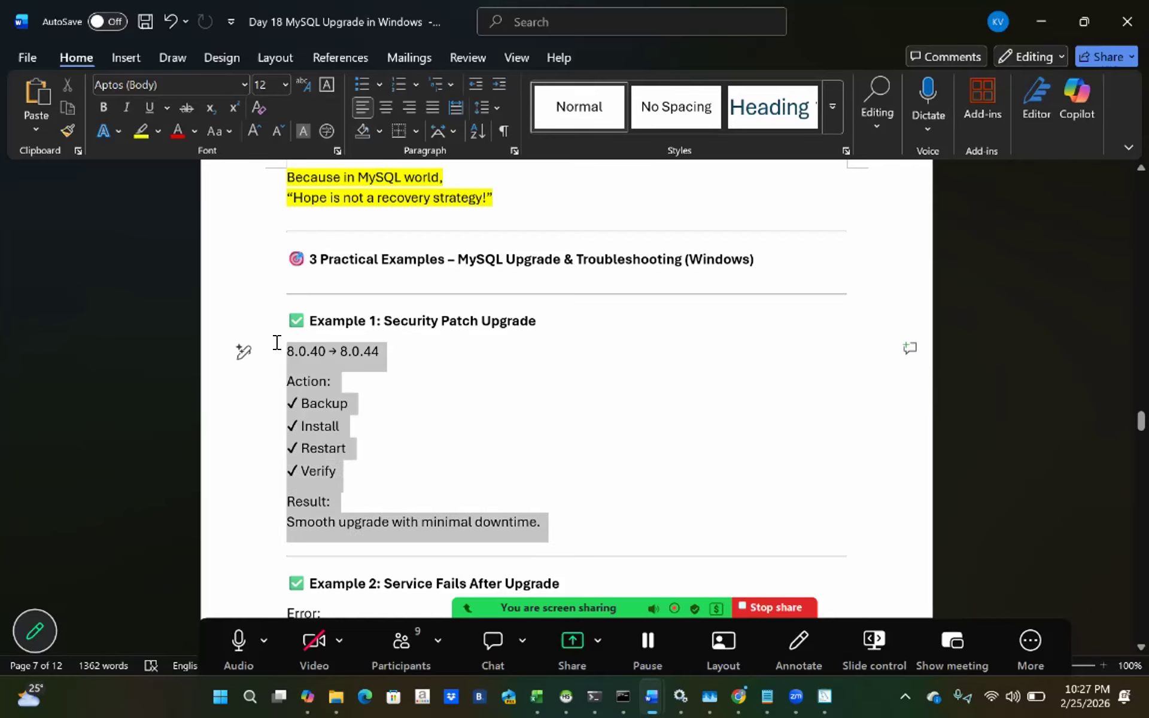
scroll(504, 399, down, 5)
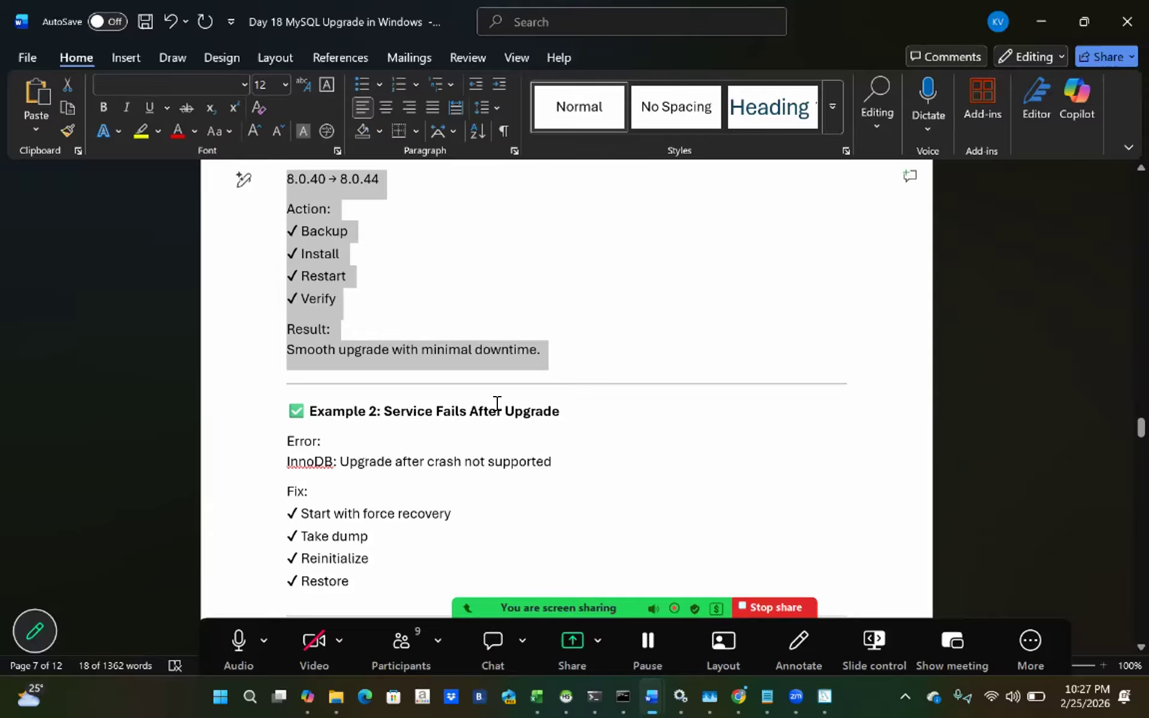
scroll(497, 403, down, 3)
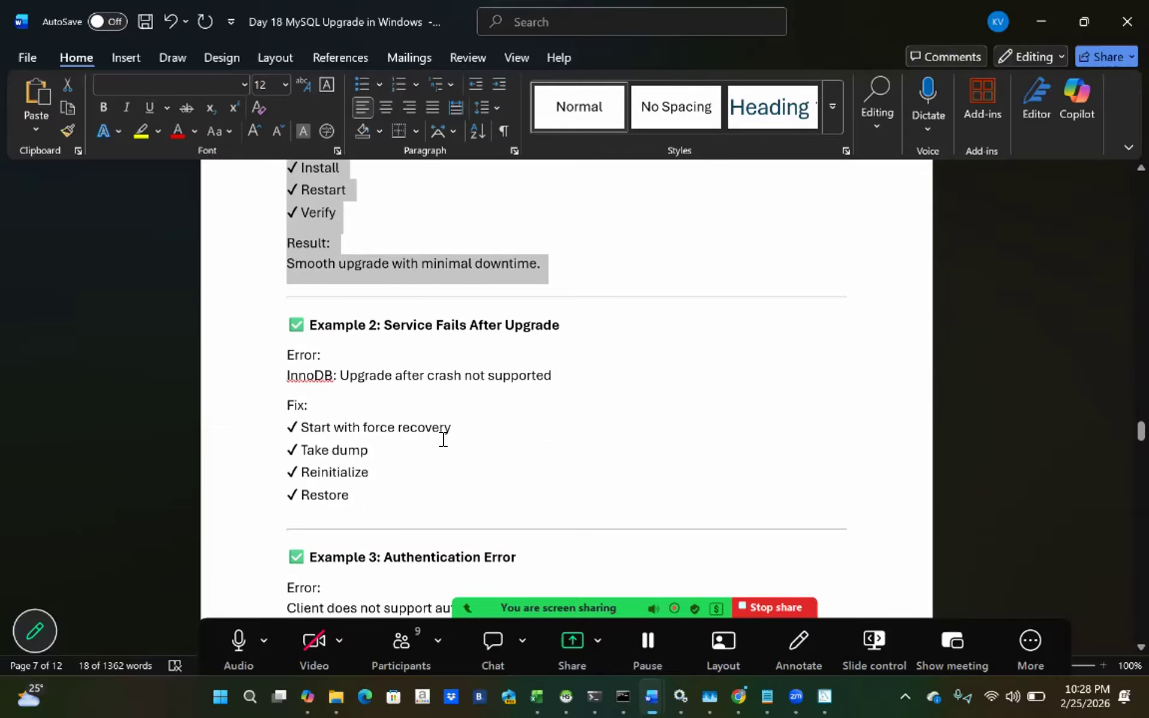
scroll(442, 440, down, 2)
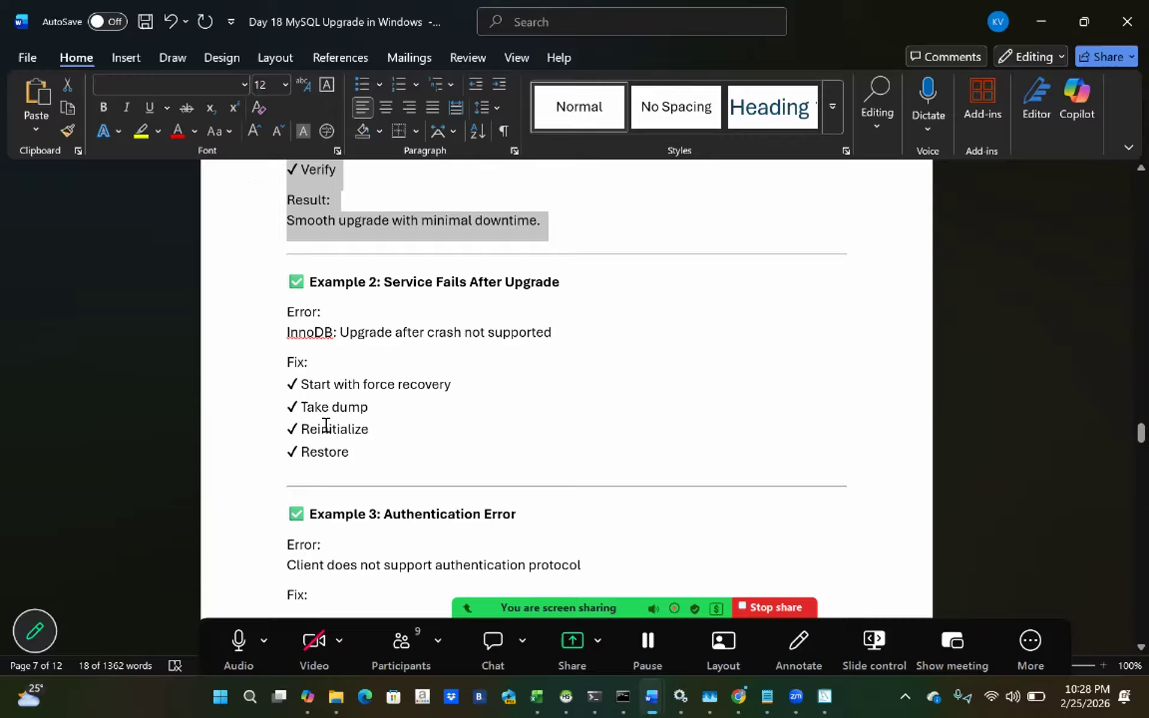
mouse_move(303, 429)
mouse_down()
mouse_move(367, 422)
mouse_move(305, 451)
mouse_up()
click(350, 452)
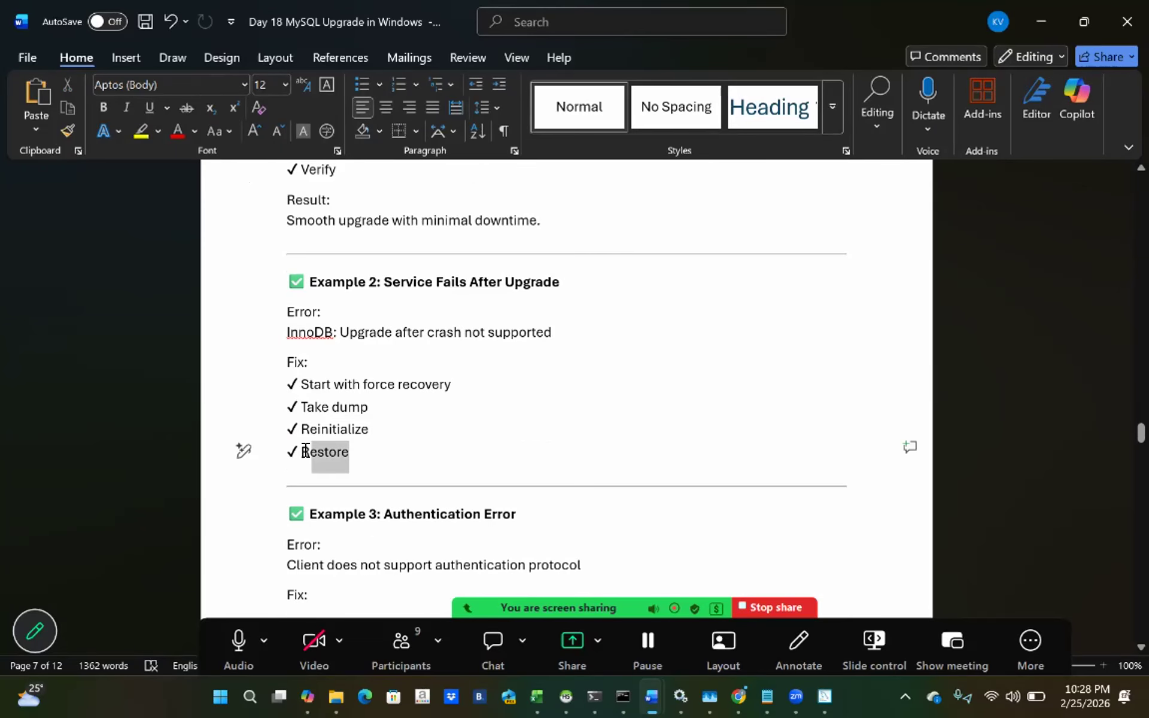
Highlight mysql_native_password in yellow in the ALTER USER fix of Example 3: Authentication Error.
scroll(499, 419, down, 5)
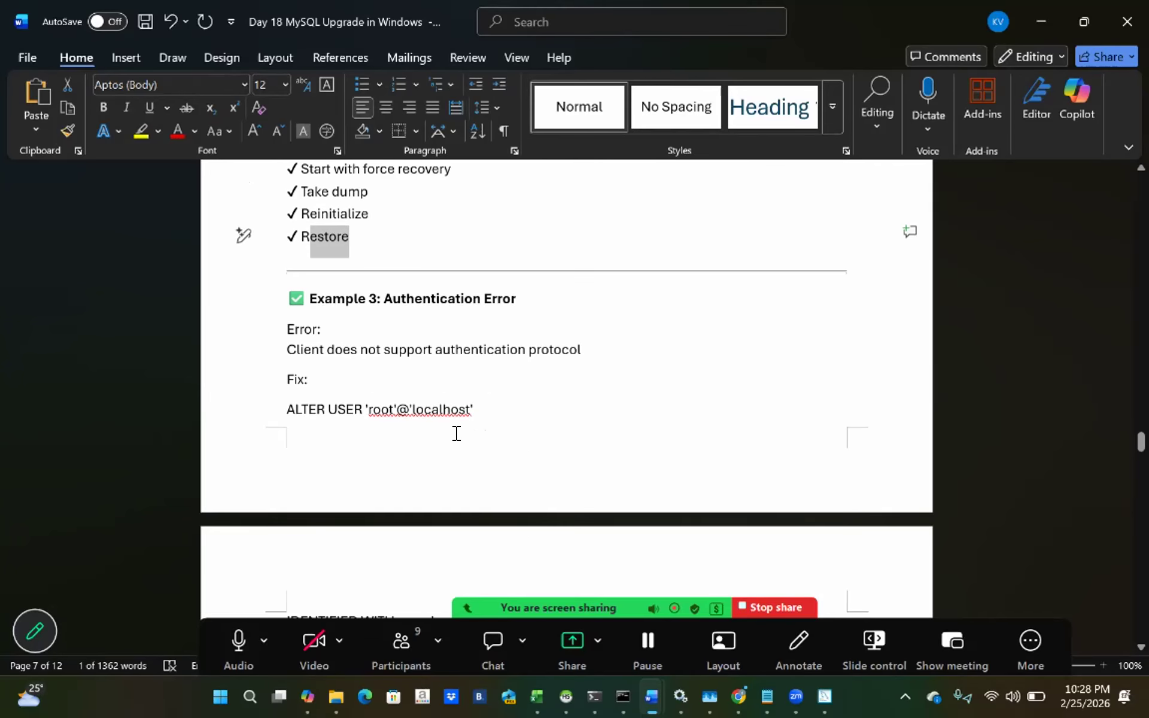
scroll(422, 389, down, 2)
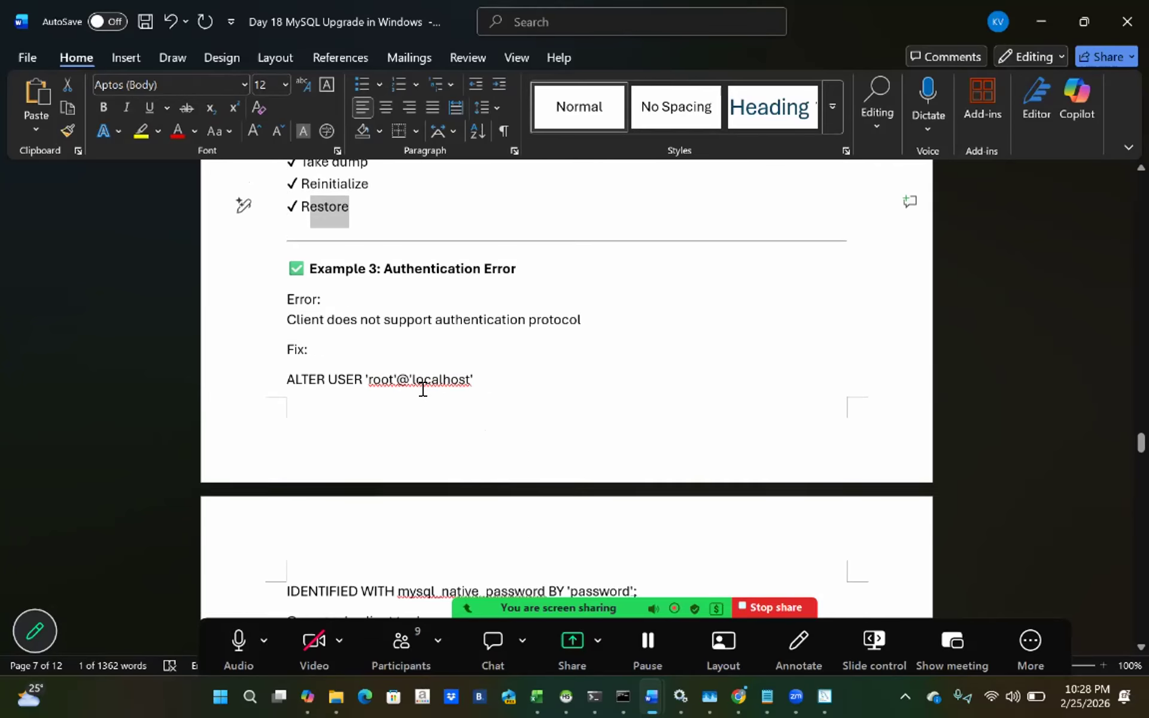
scroll(422, 390, down, 1)
drag(405, 492, 533, 486)
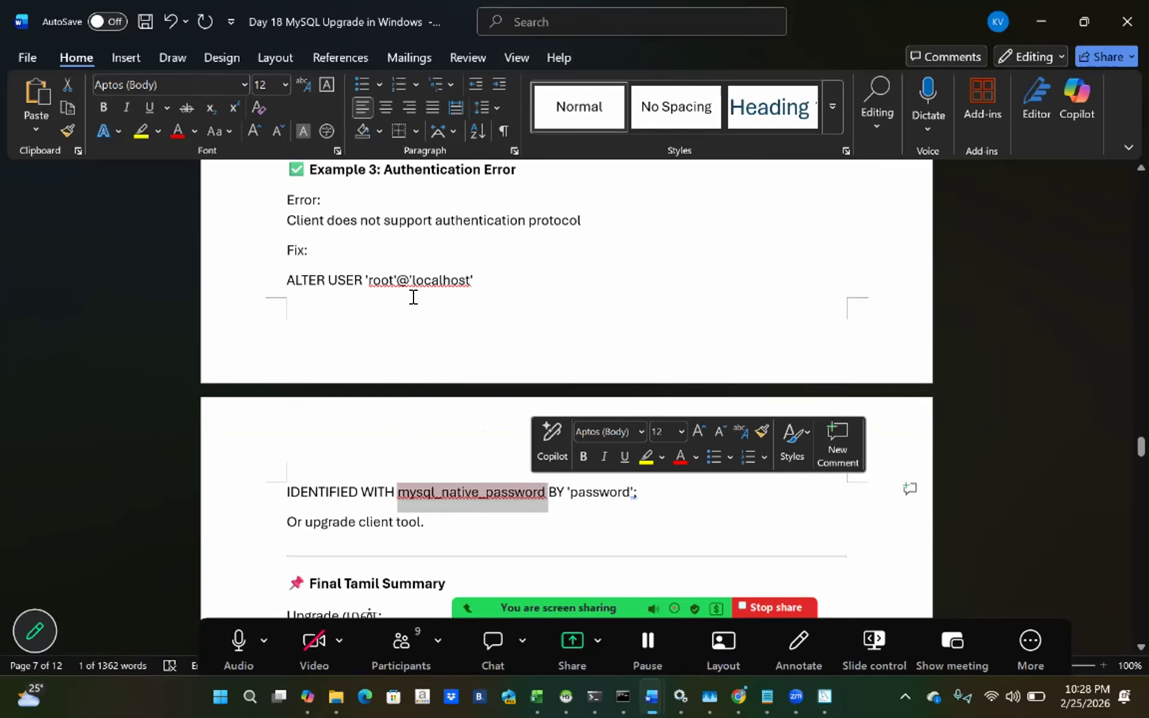
click(411, 322)
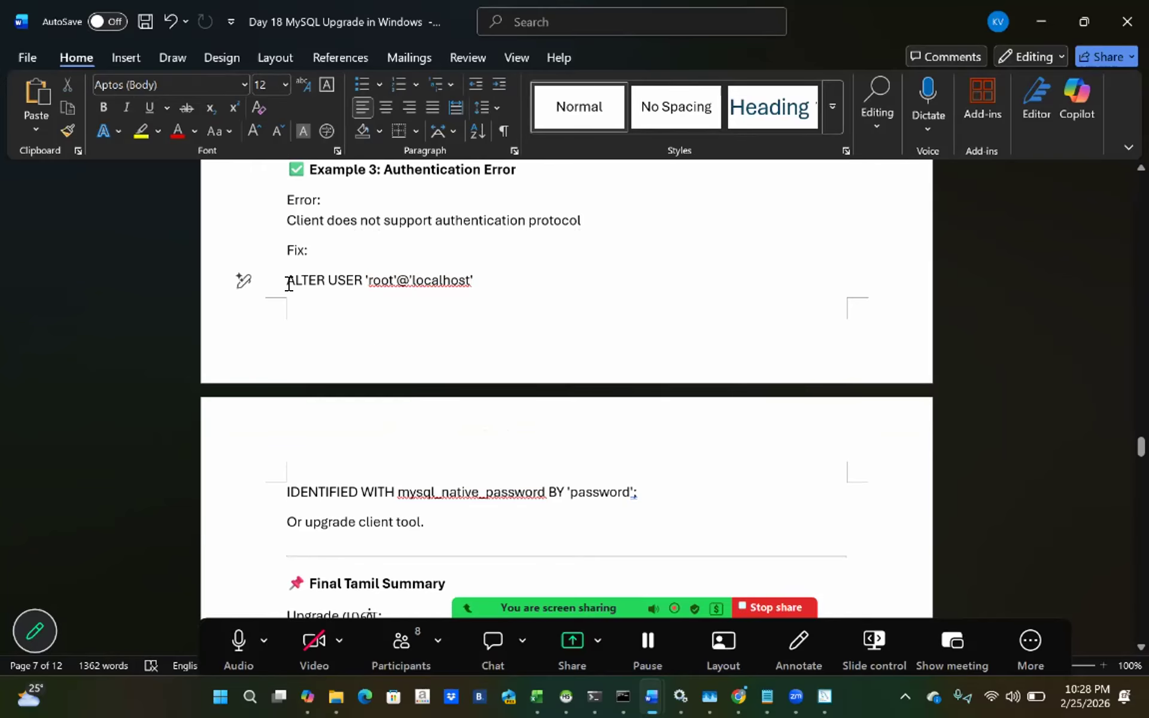
drag(290, 282, 639, 492)
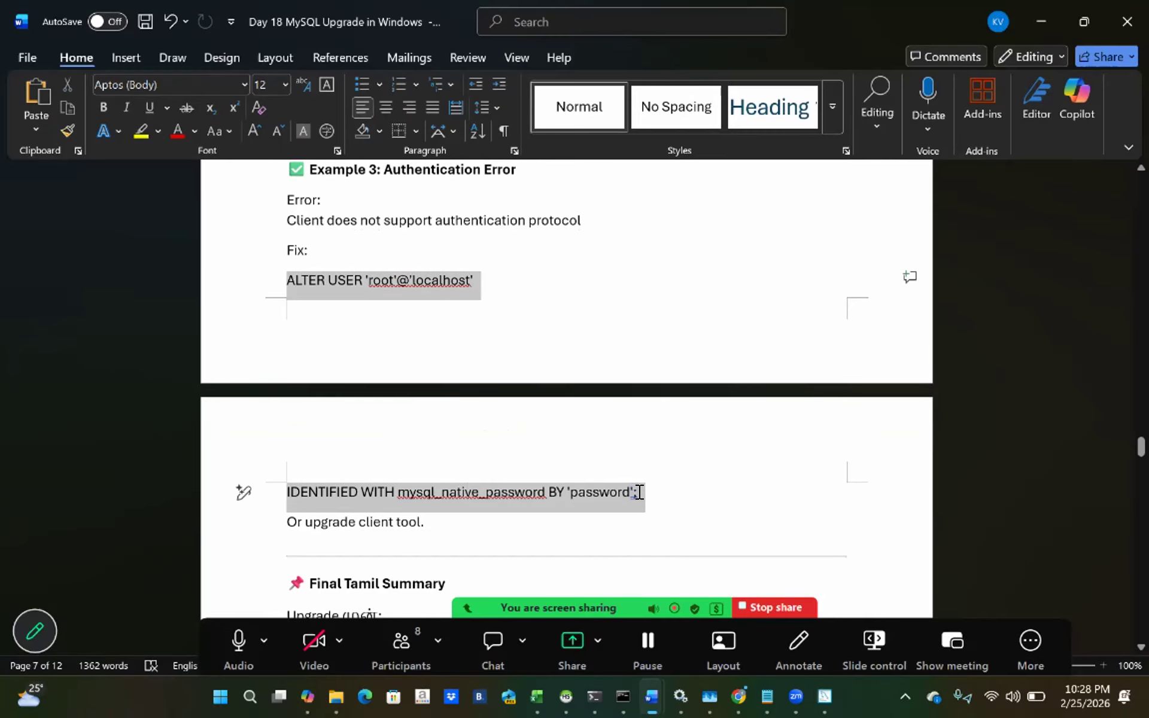
click(405, 488)
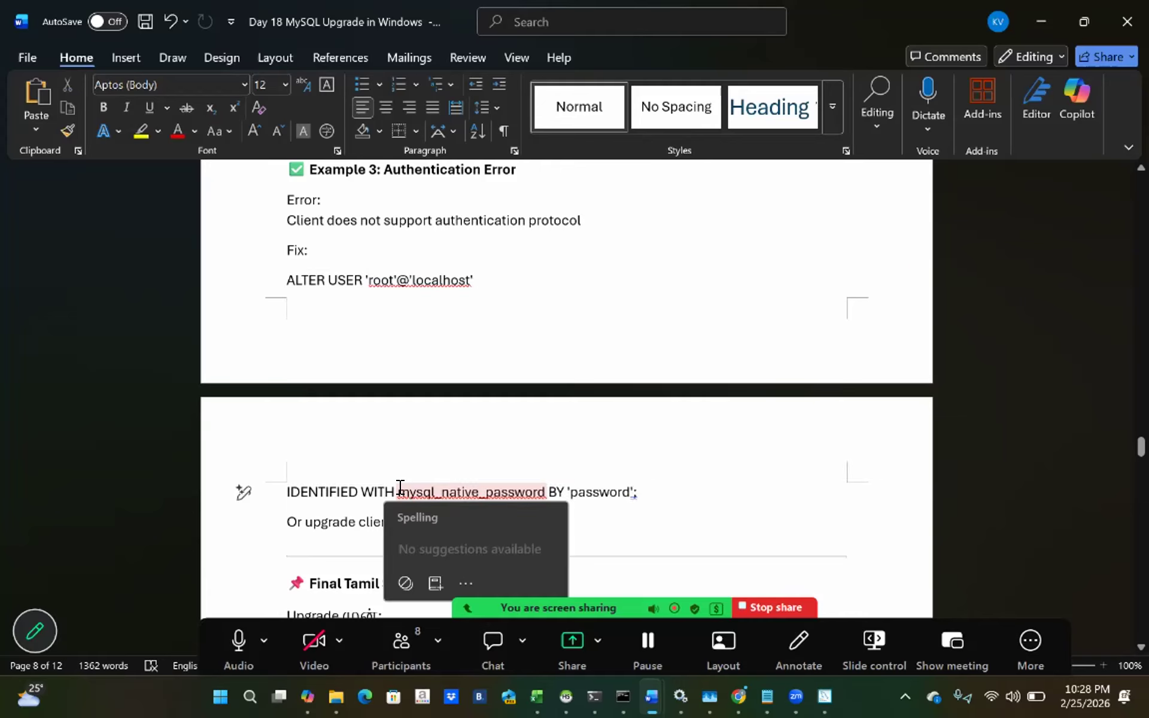
double_click(529, 489)
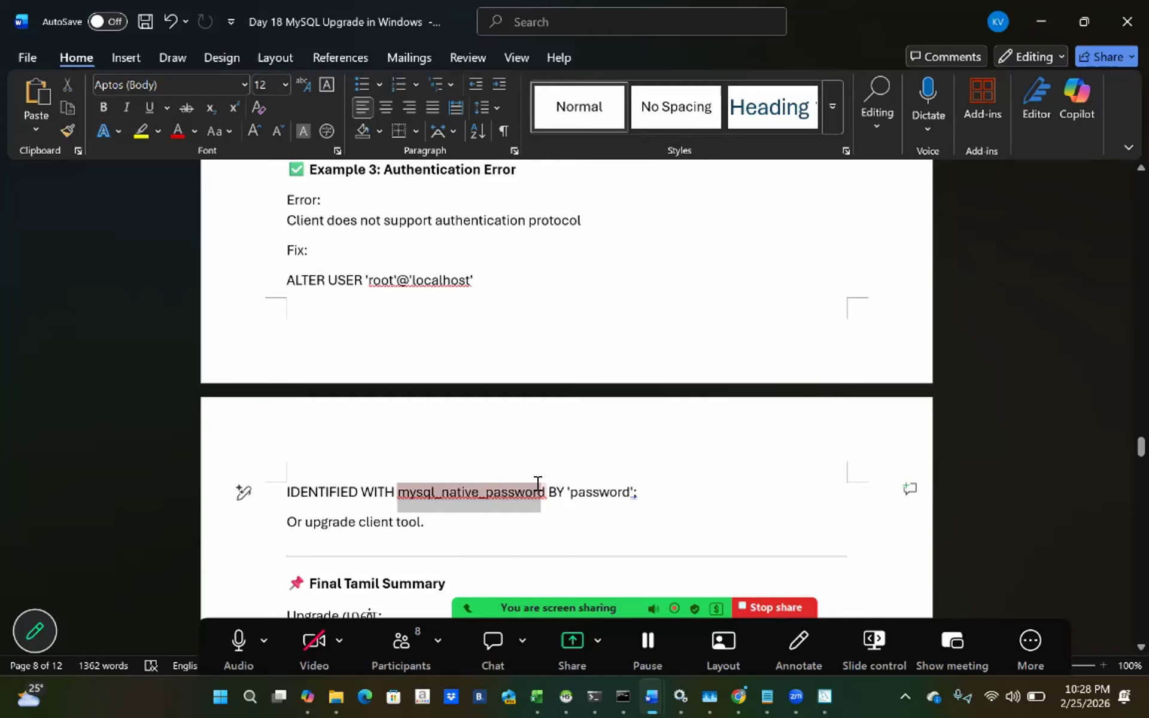
click(140, 131)
Review the Final Tamil Summary, selecting the post-upgrade items Version verify, Data verify and Error log check in turn.
scroll(438, 352, down, 5)
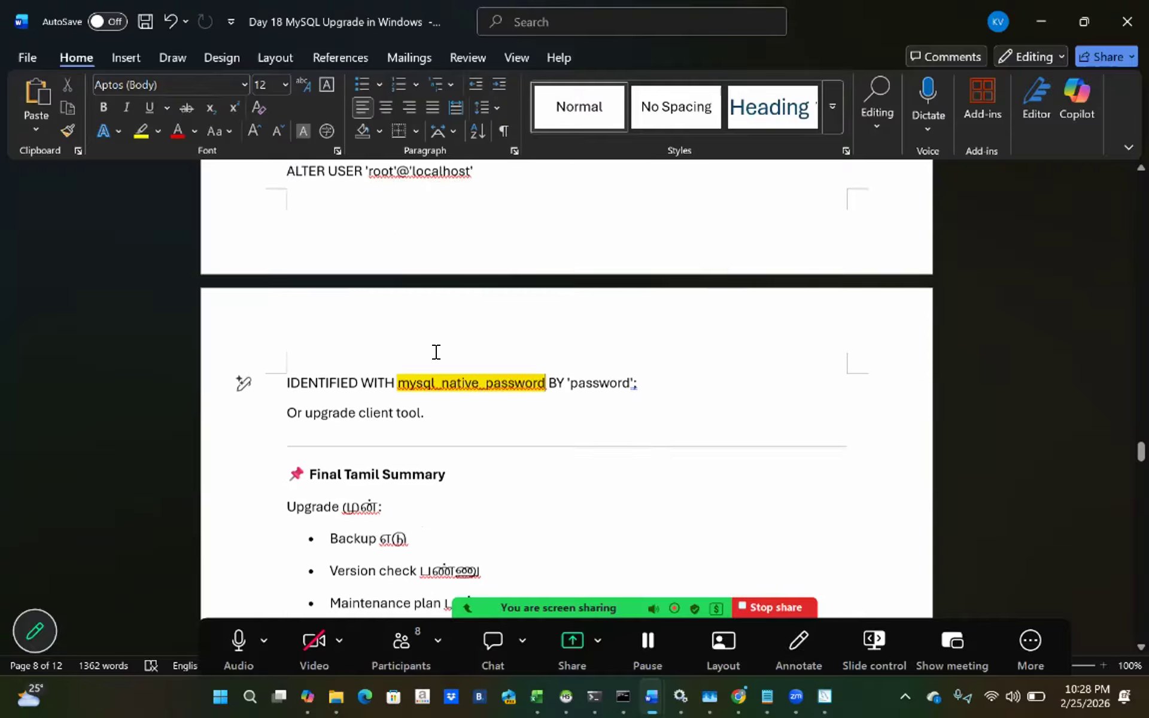
scroll(435, 351, down, 1)
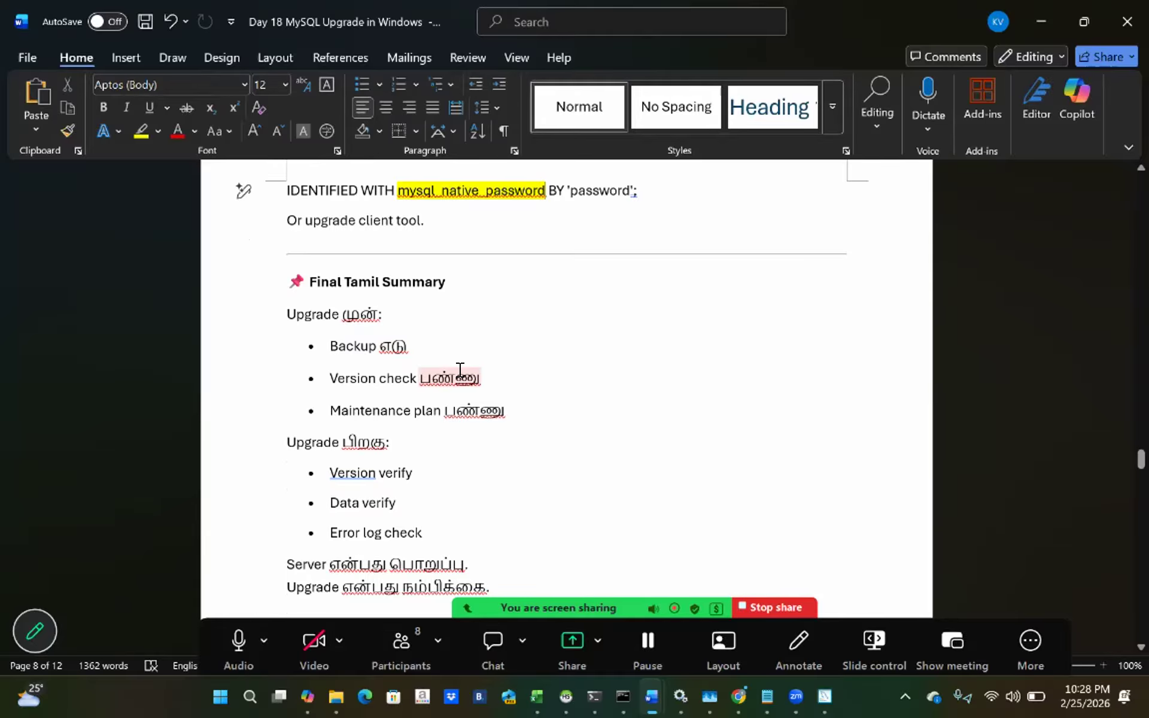
scroll(407, 407, down, 1)
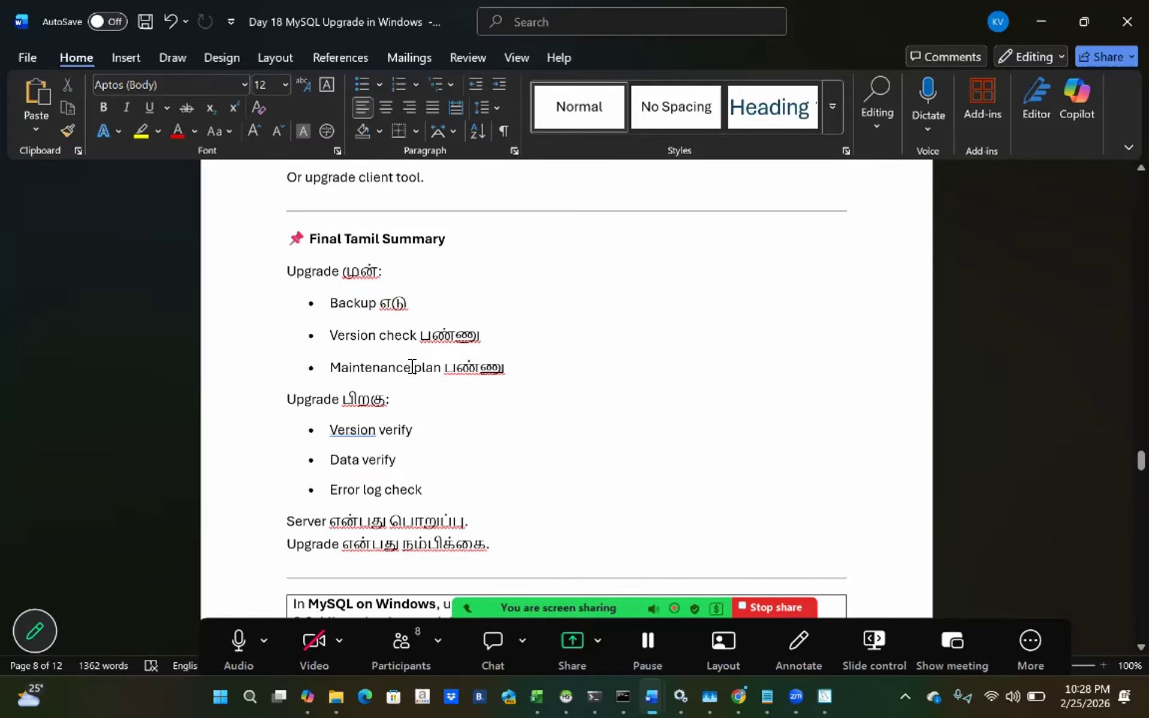
scroll(431, 373, down, 2)
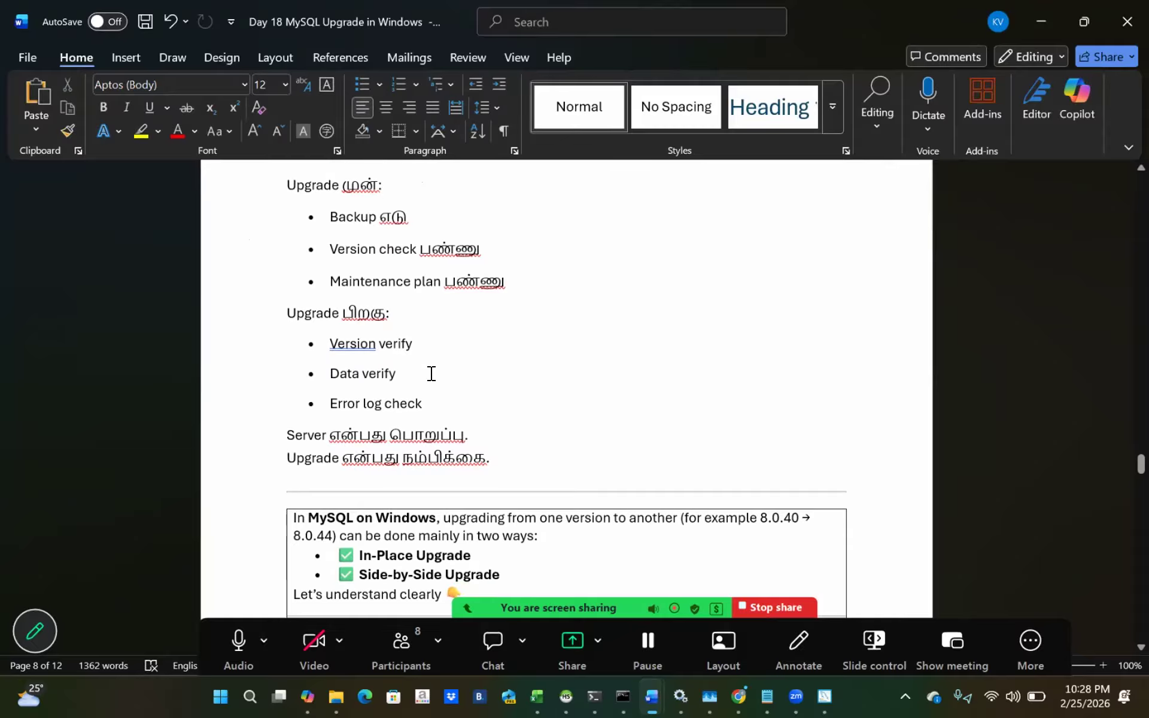
double_click(341, 343)
drag(329, 376, 398, 367)
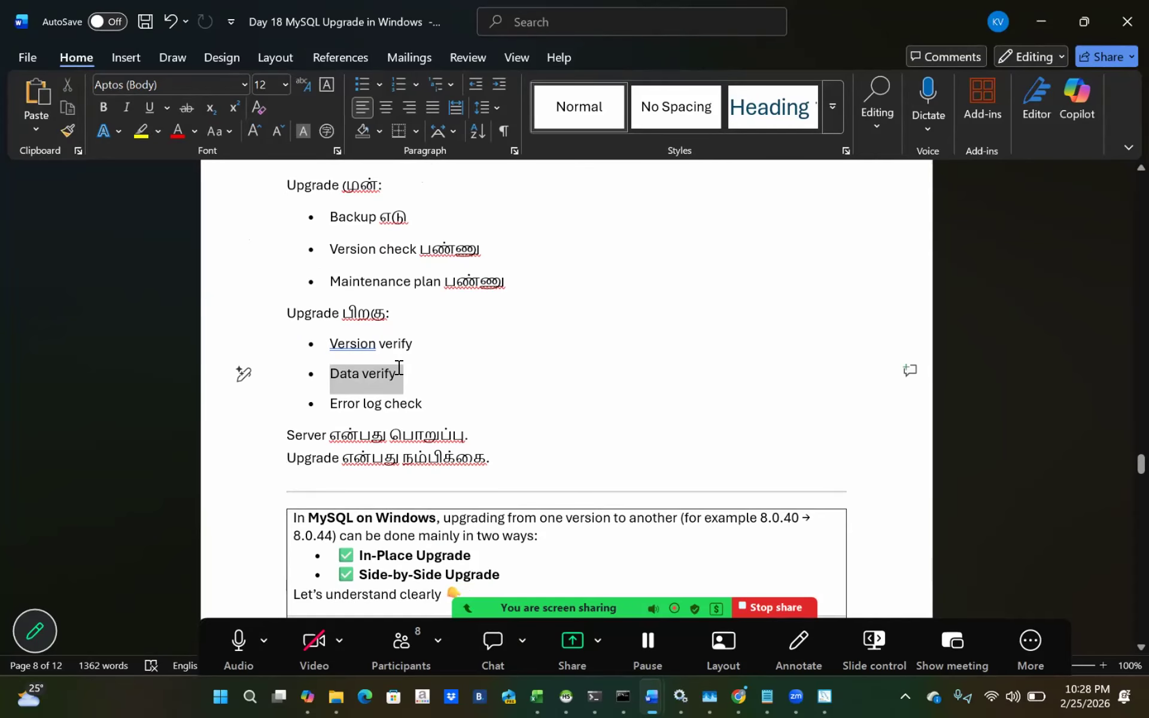
drag(329, 403, 402, 397)
Highlight the In-Place Upgrade and Side-by-Side Upgrade bullets in yellow in the MySQL on Windows table.
scroll(397, 395, down, 5)
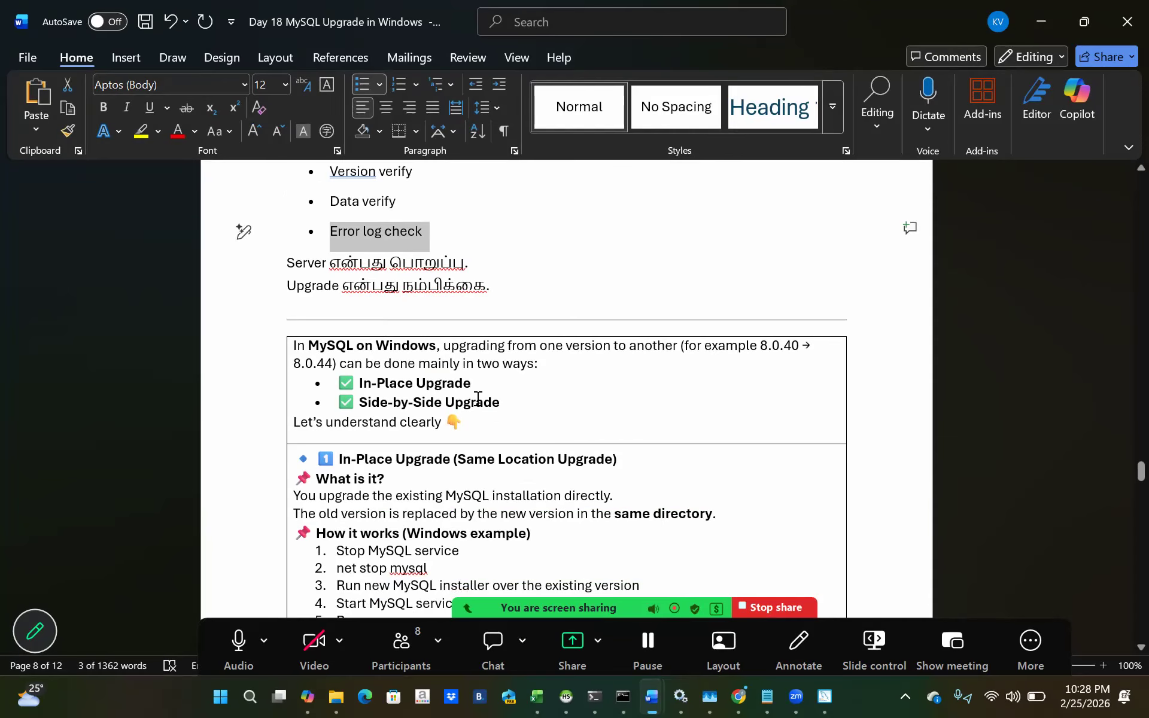
drag(472, 383, 340, 386)
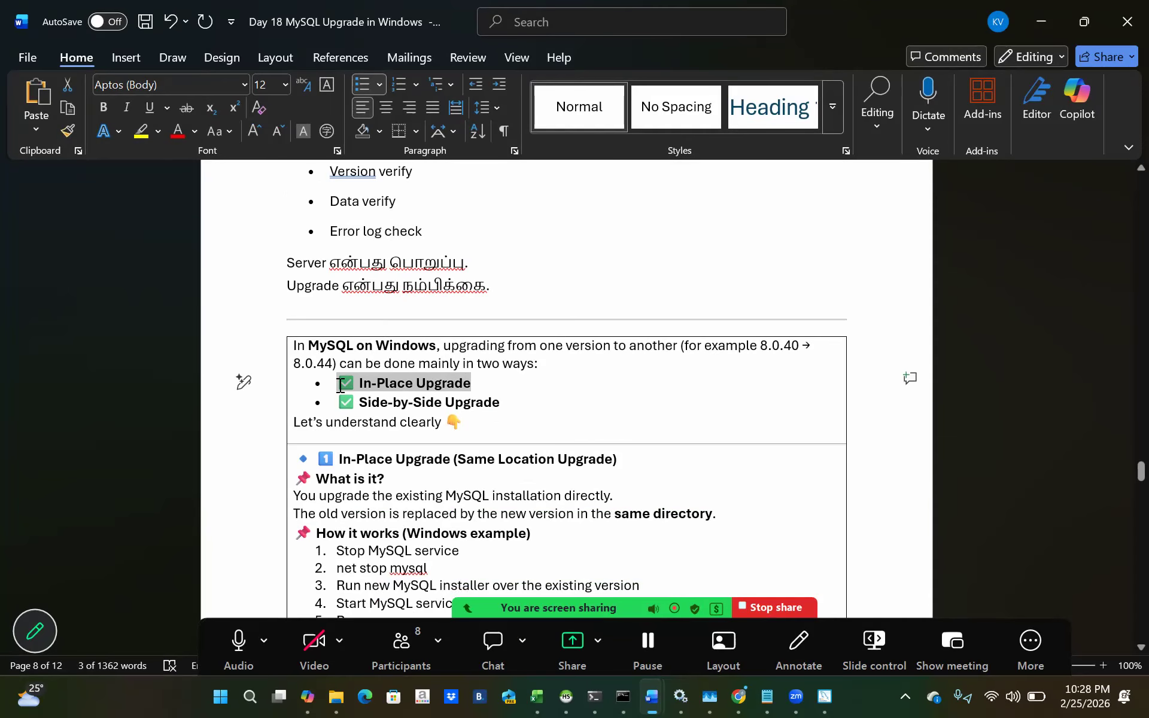
click(141, 132)
click(569, 385)
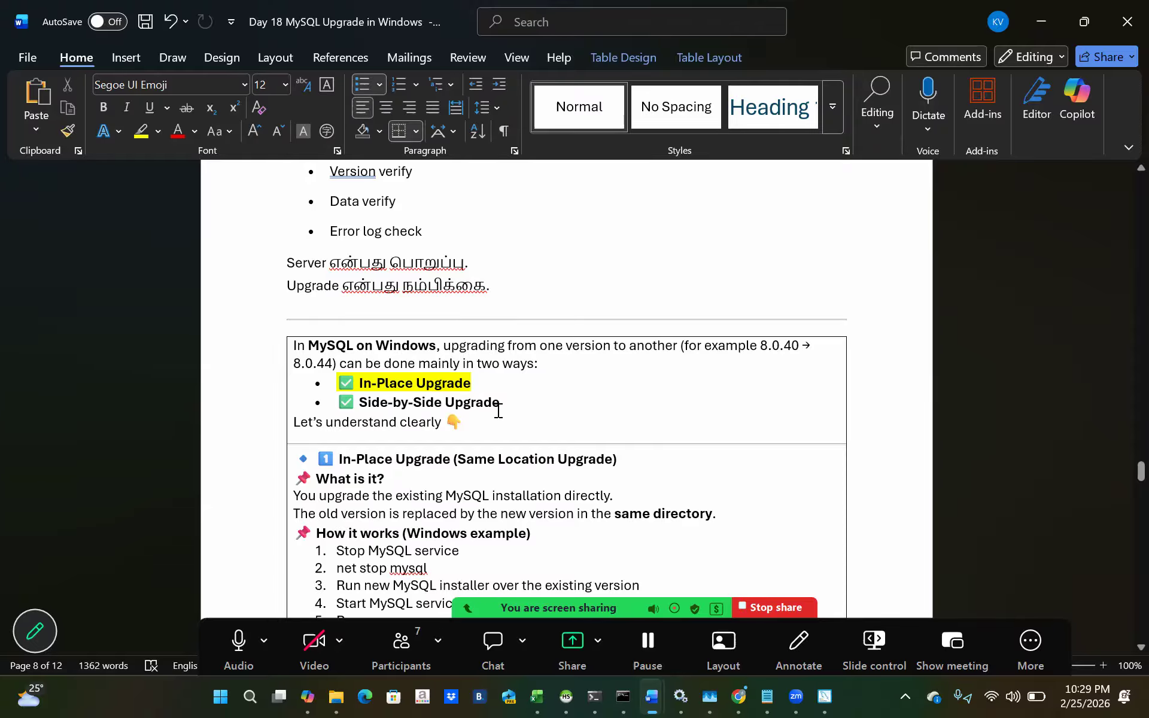
triple_click(326, 405)
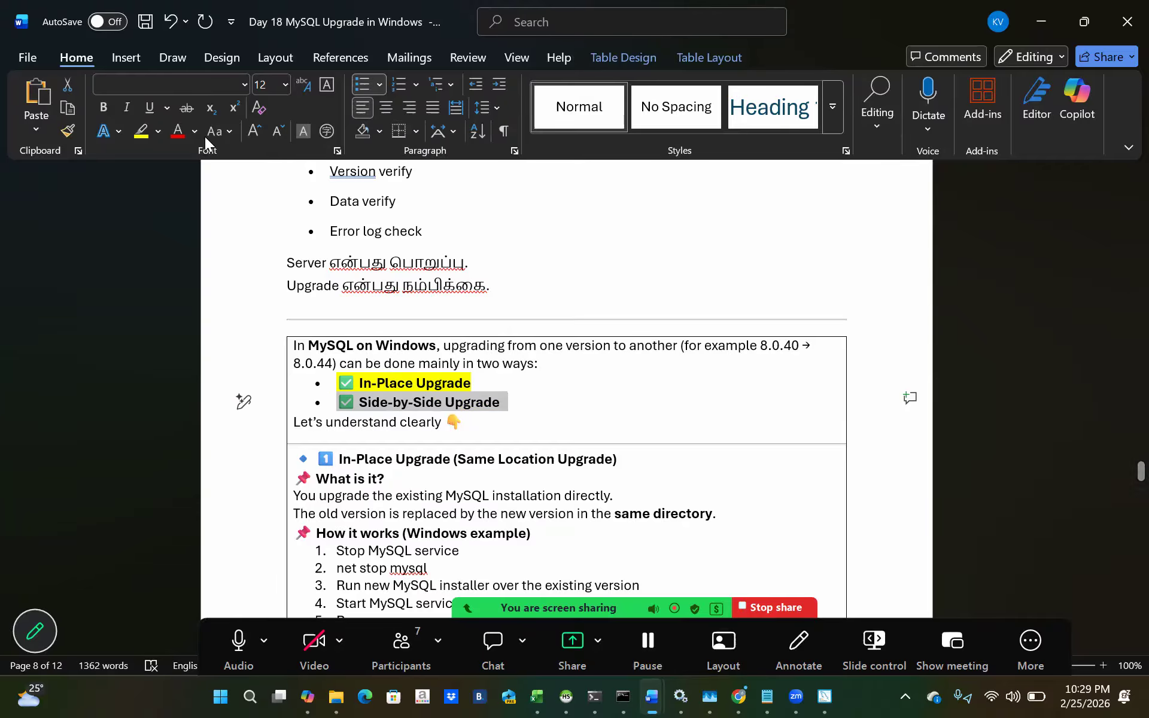
click(141, 131)
Highlight the two-line What is it? description under In-Place Upgrade (Same Location Upgrade) in yellow.
scroll(499, 377, down, 2)
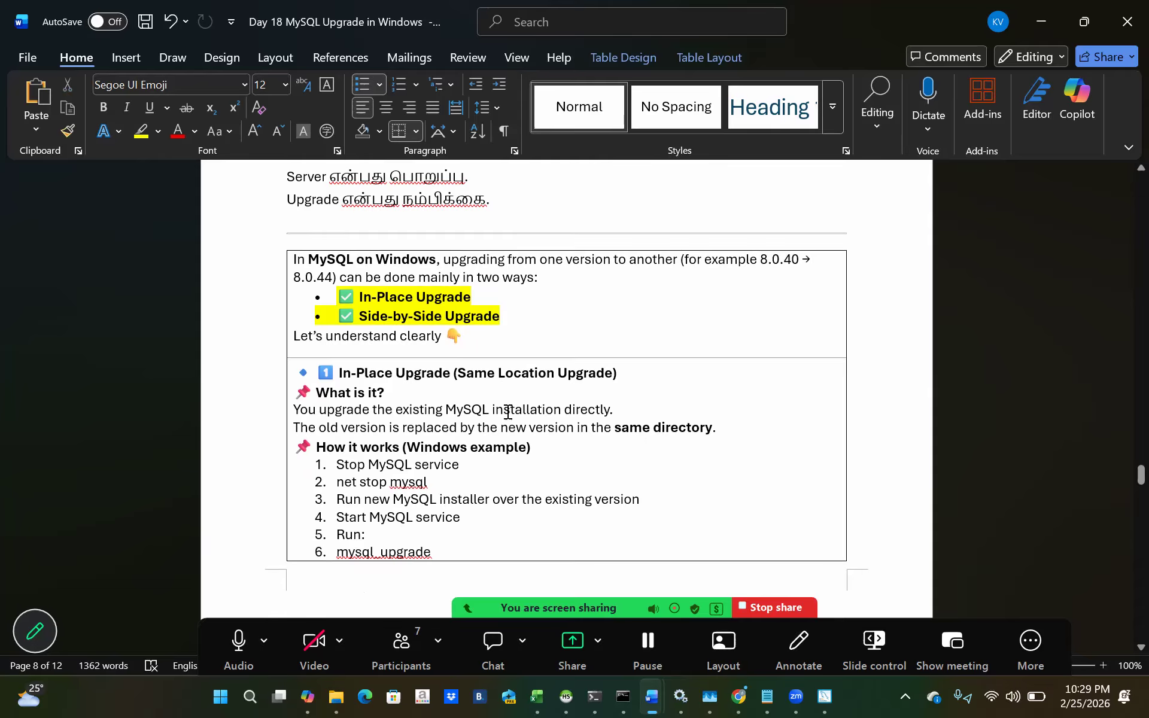
scroll(549, 405, down, 2)
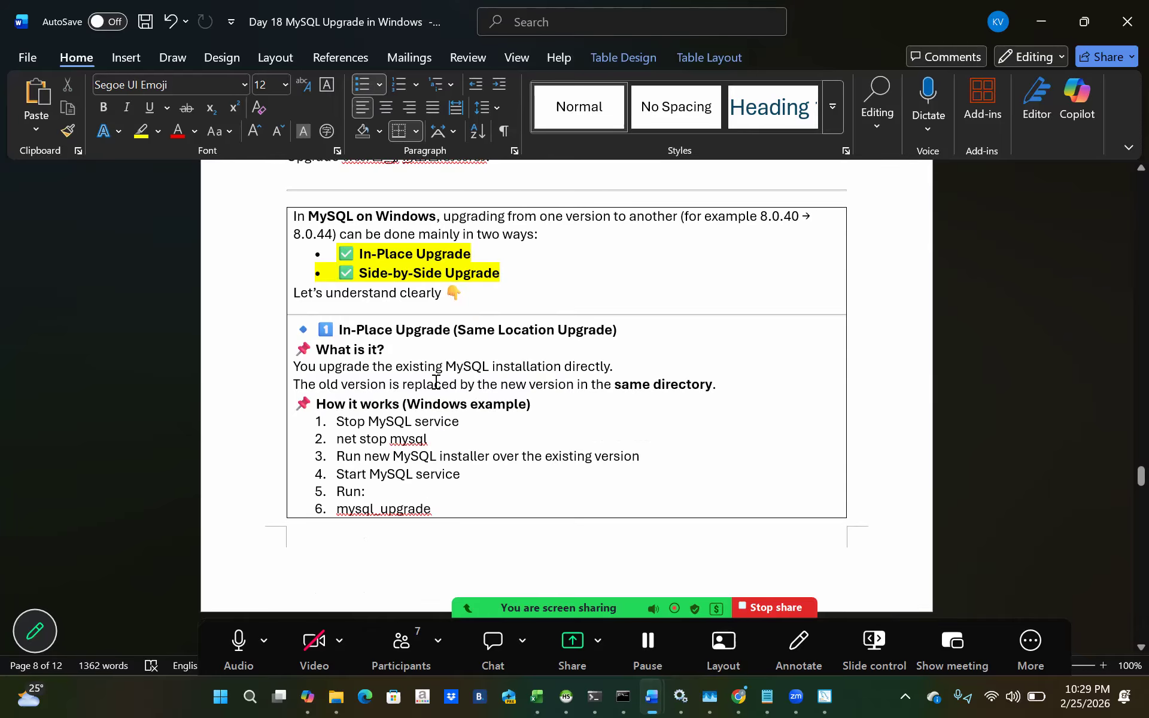
drag(726, 387, 257, 362)
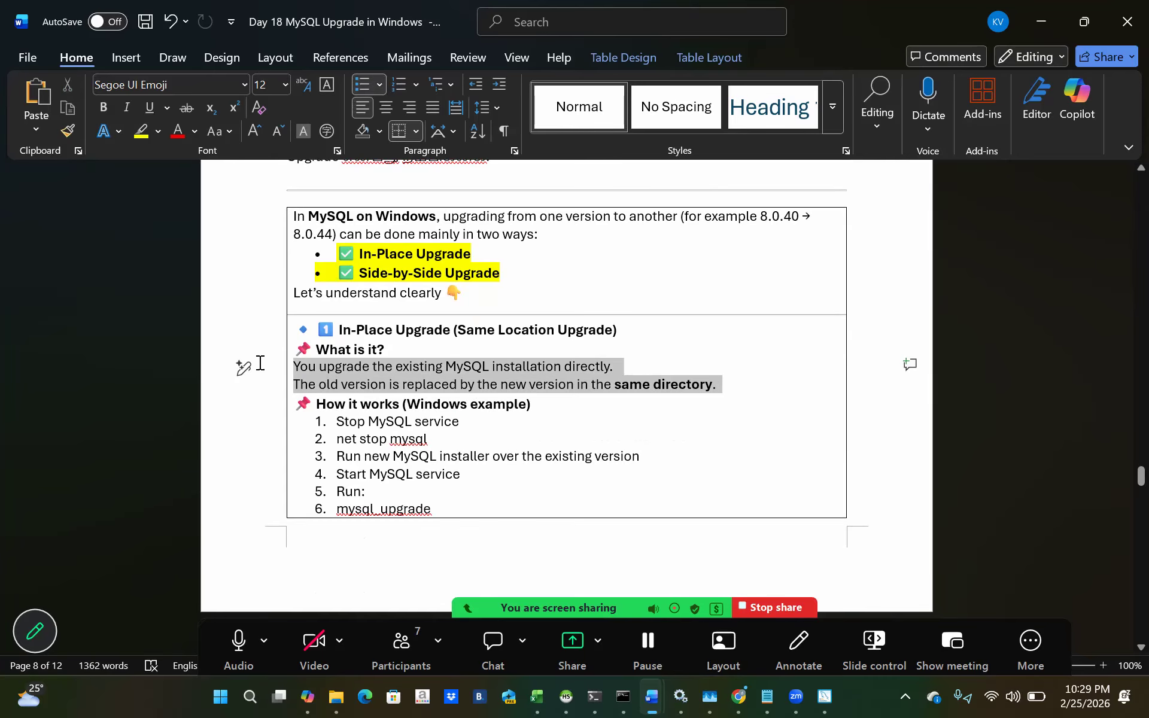
click(141, 131)
click(443, 441)
Review the In-Place Upgrade's How it works steps and select the mysql_upgrade command.
scroll(474, 472, down, 3)
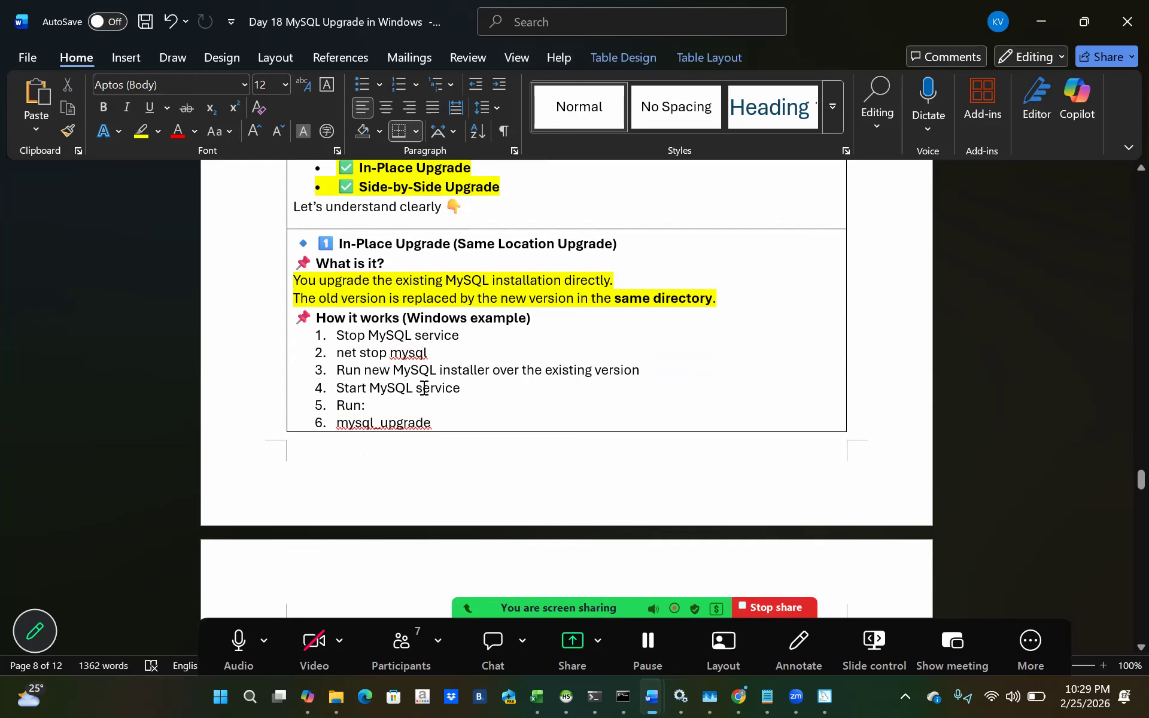
scroll(460, 426, down, 2)
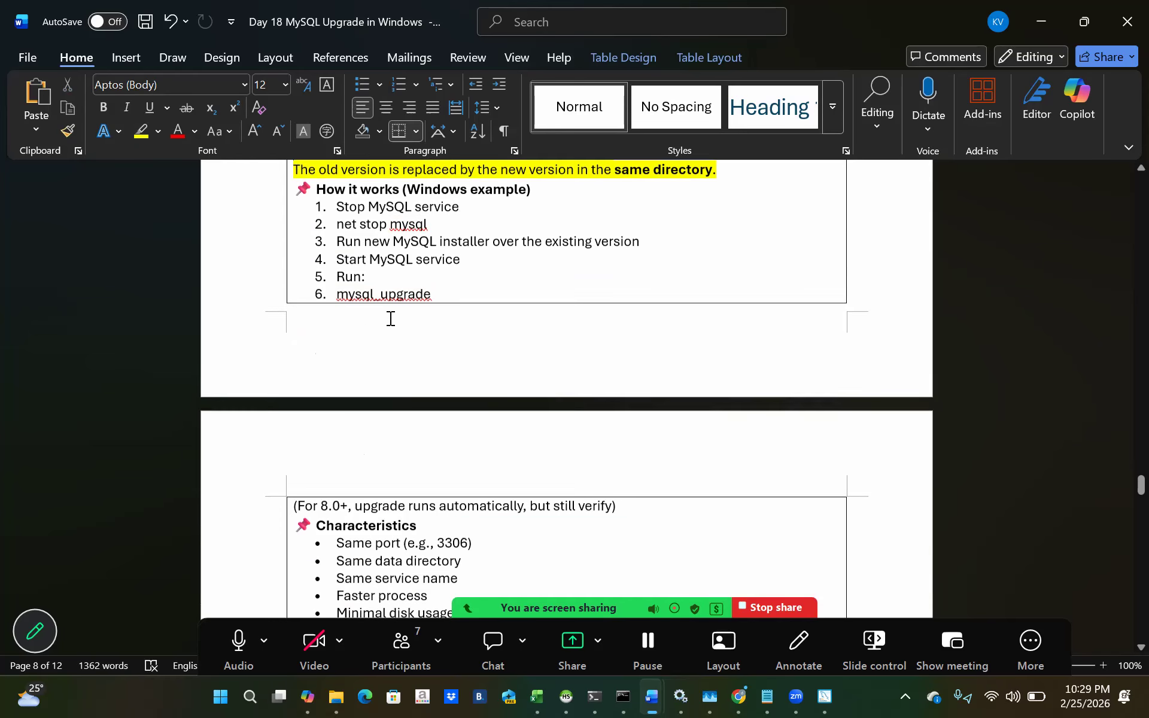
double_click(338, 294)
drag(338, 294, 431, 296)
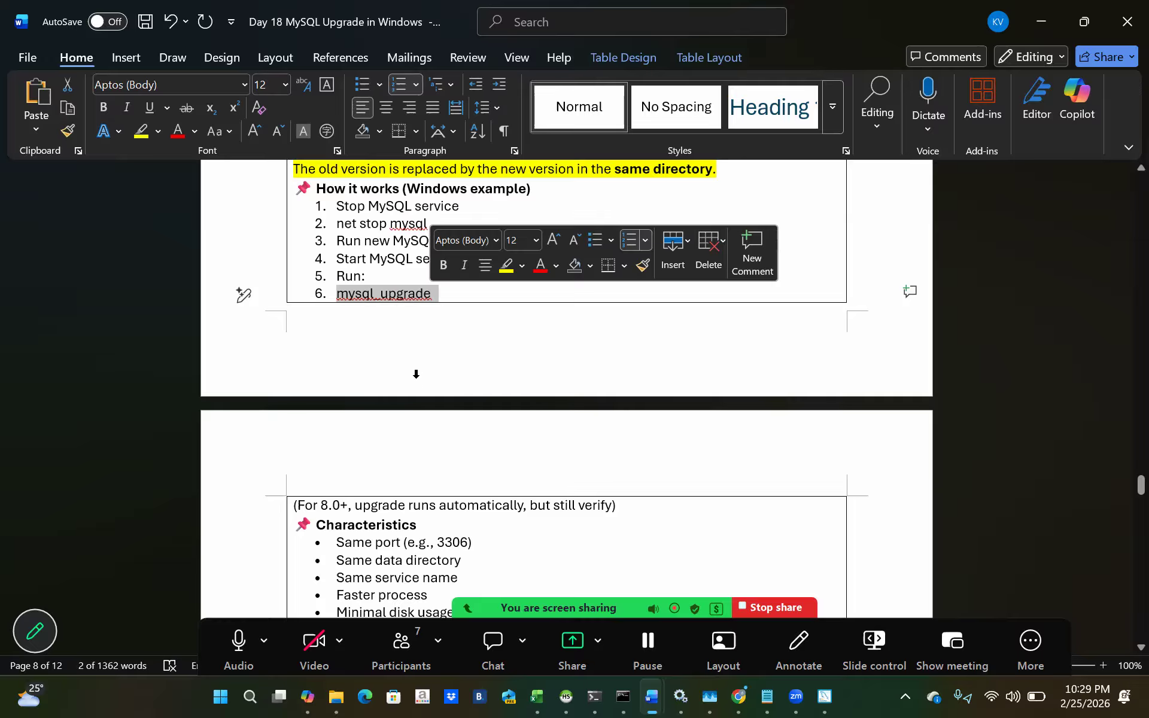
Review the In-Place Upgrade's Characteristics and select the list from Same port to Minimal disk usage.
scroll(417, 378, down, 2)
scroll(417, 378, down, 1)
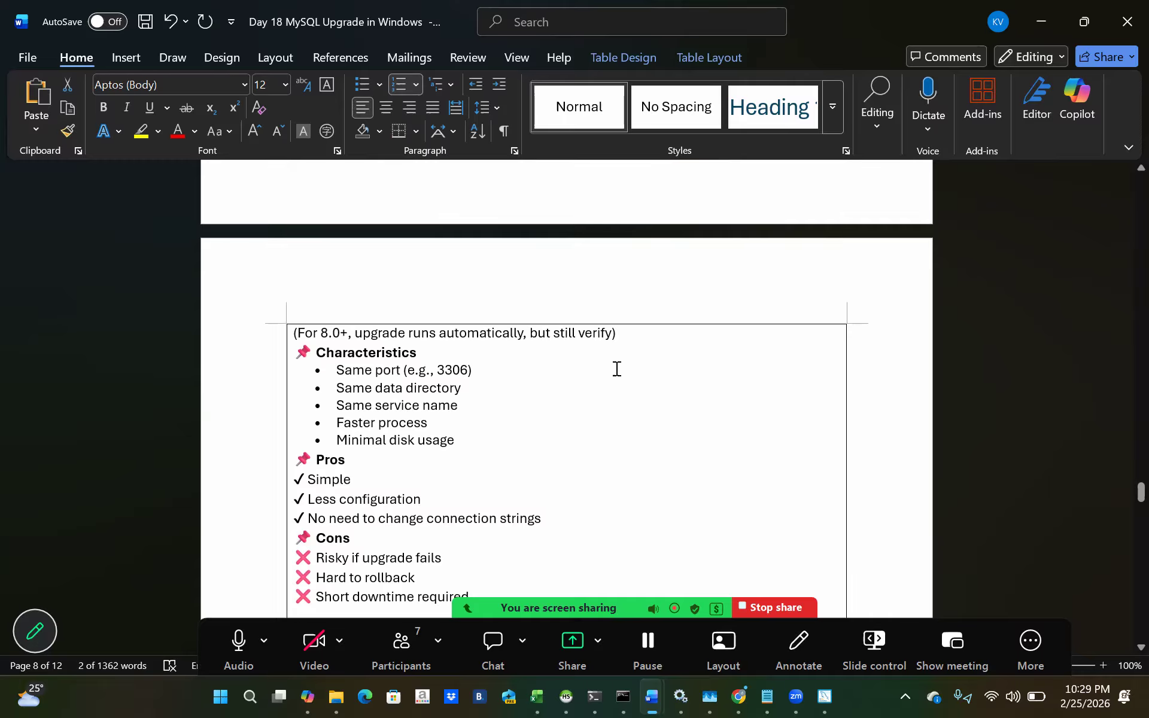
click(483, 371)
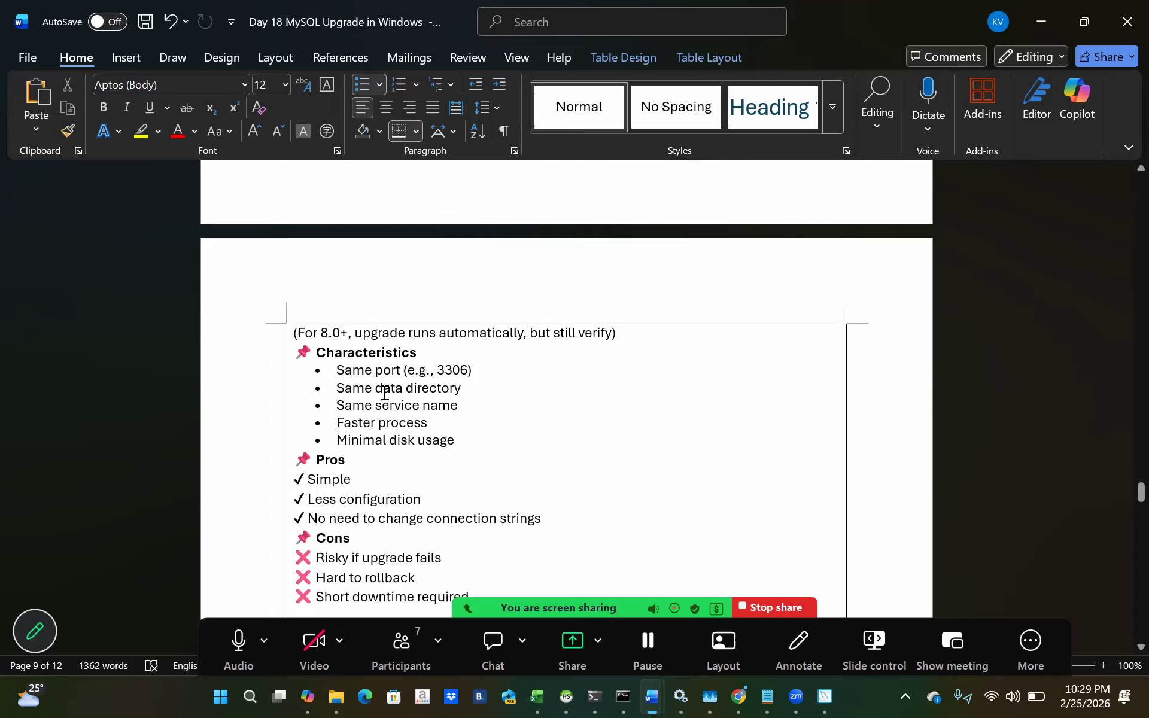
click(359, 423)
drag(461, 440, 333, 370)
Review the In-Place Upgrade's Pros and Cons, selecting the three Pros lines and the first two Cons lines.
scroll(349, 458, down, 3)
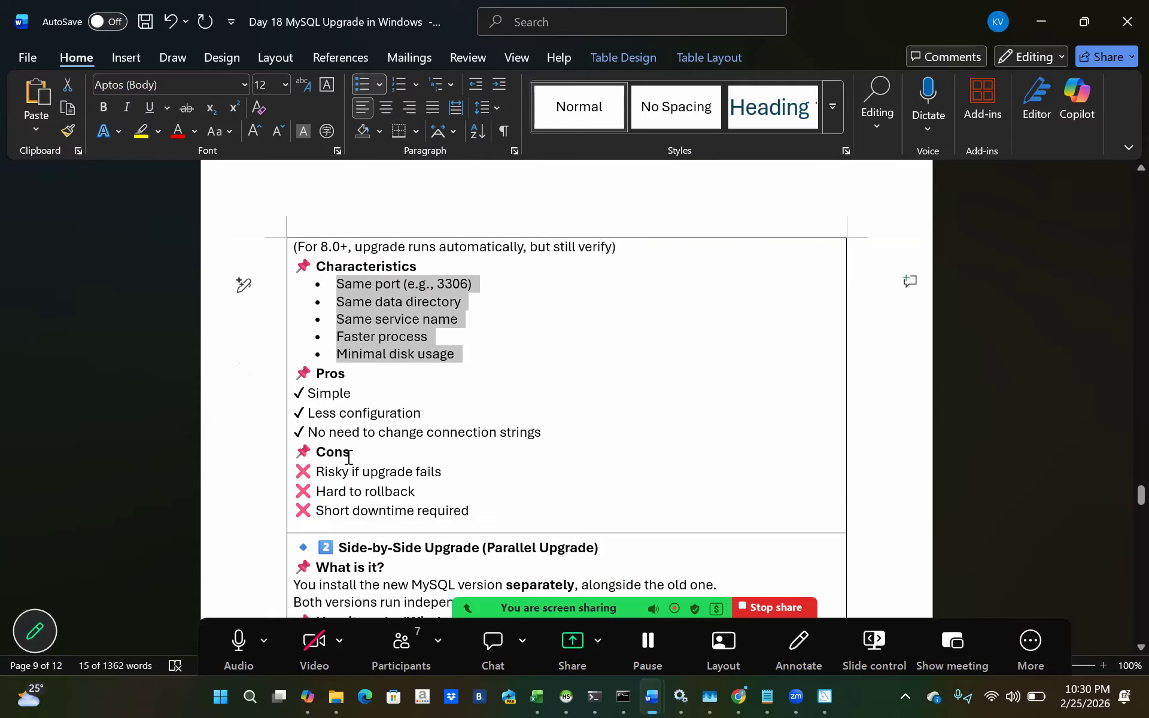
click(312, 398)
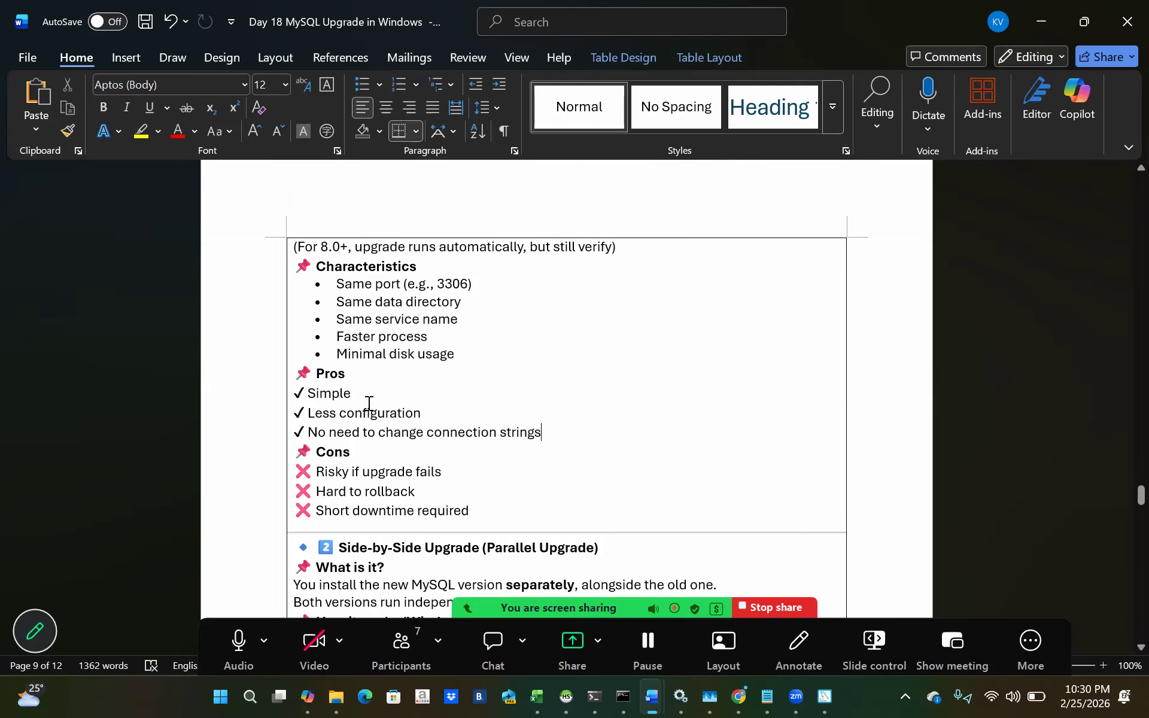
shift+click(238, 403)
shift+click(239, 393)
scroll(518, 467, down, 3)
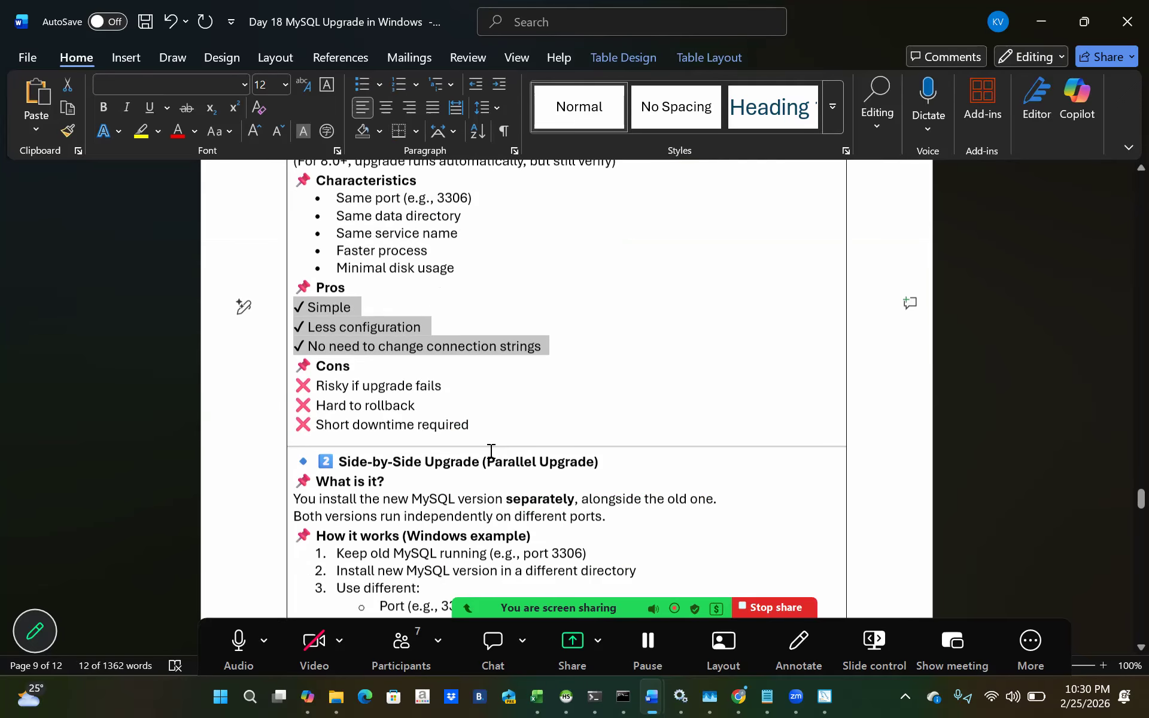
double_click(353, 365)
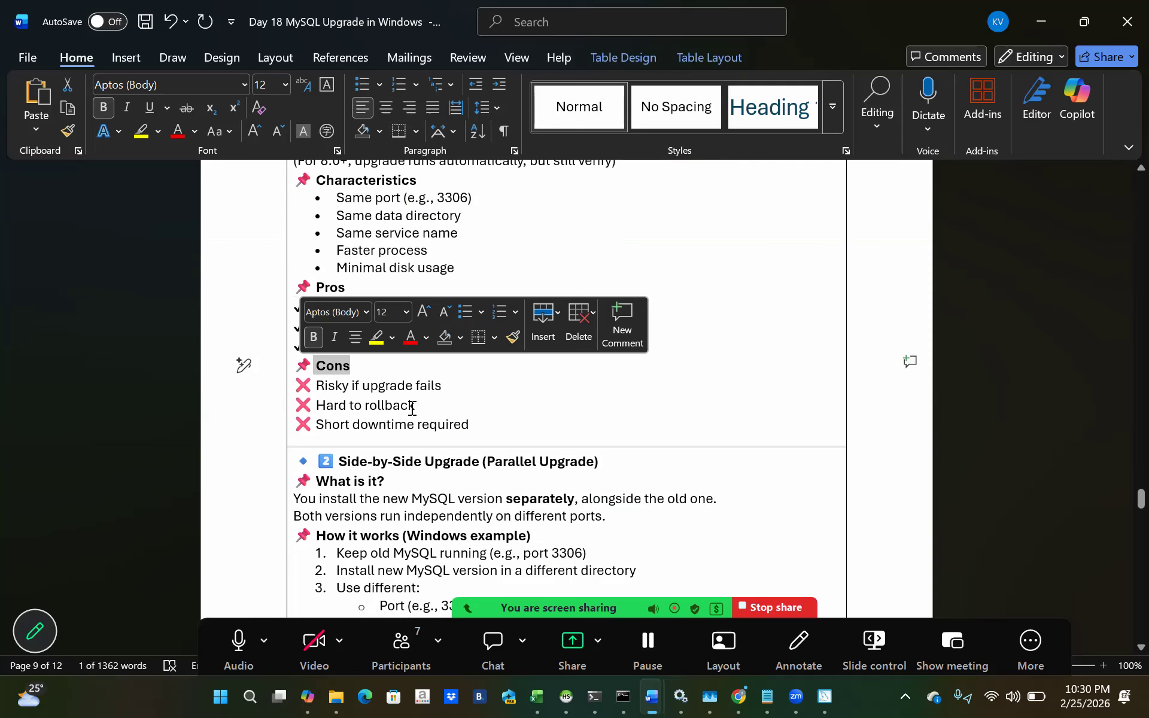
drag(415, 405, 299, 386)
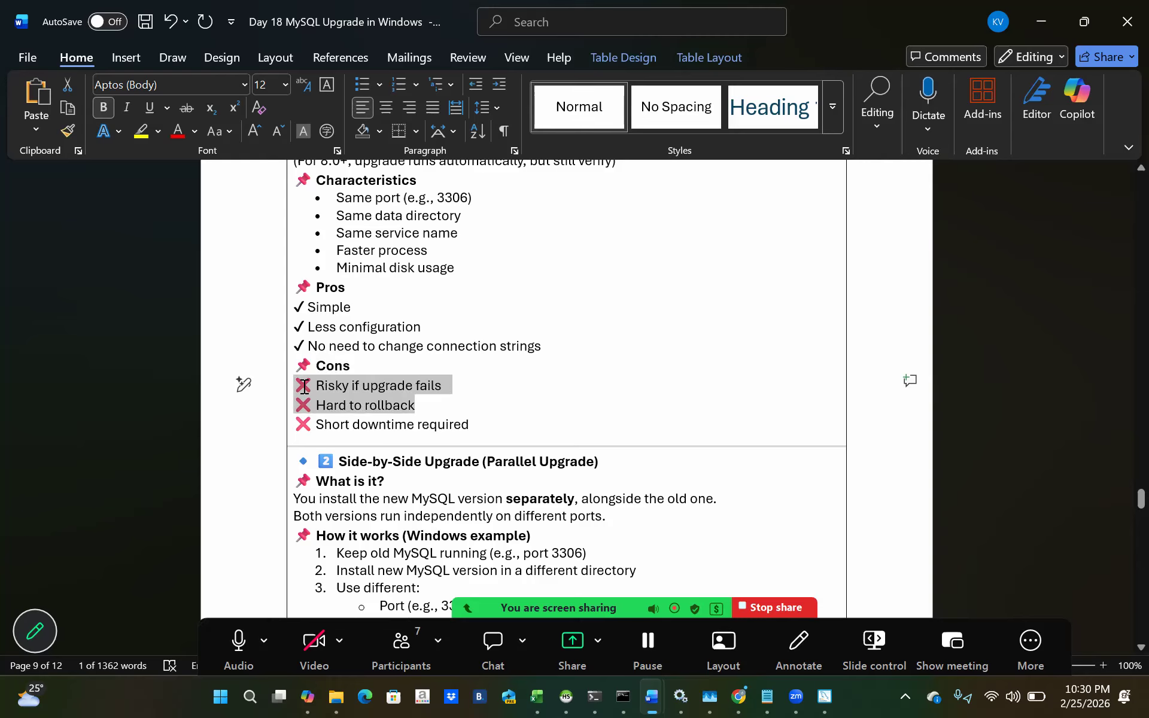
click(472, 422)
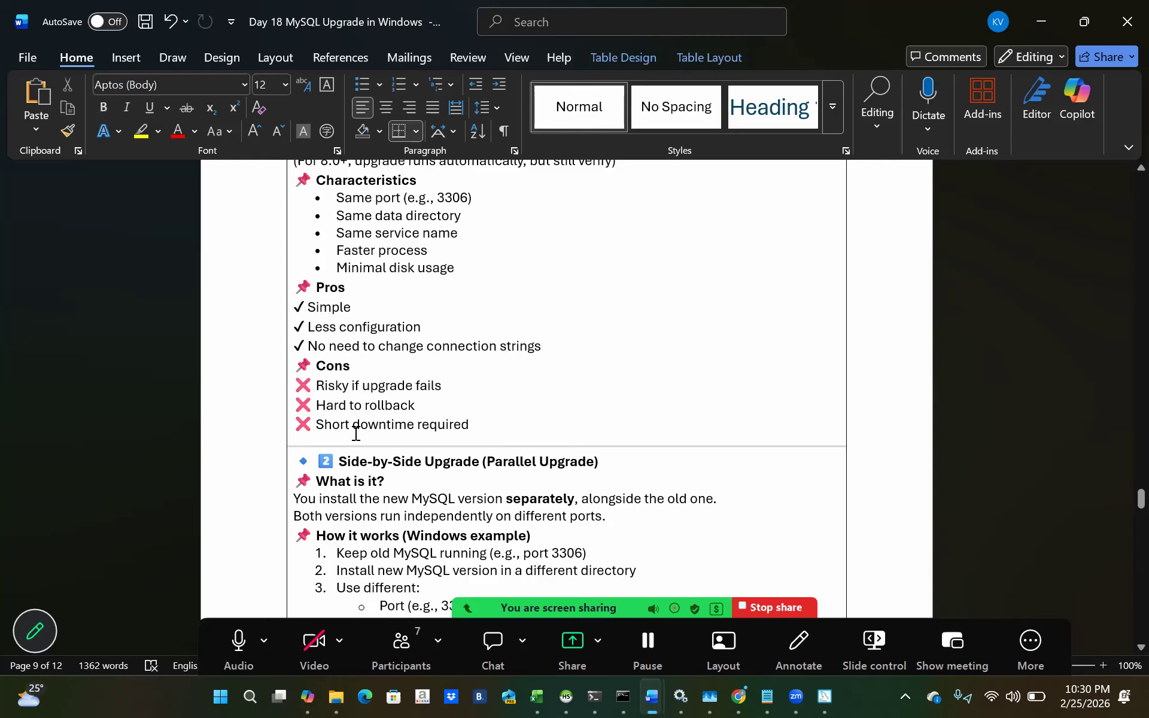
Colour the In-Place Upgrade's last Cons line, Short downtime required, in red.
drag(485, 425, 324, 432)
scroll(326, 432, down, 3)
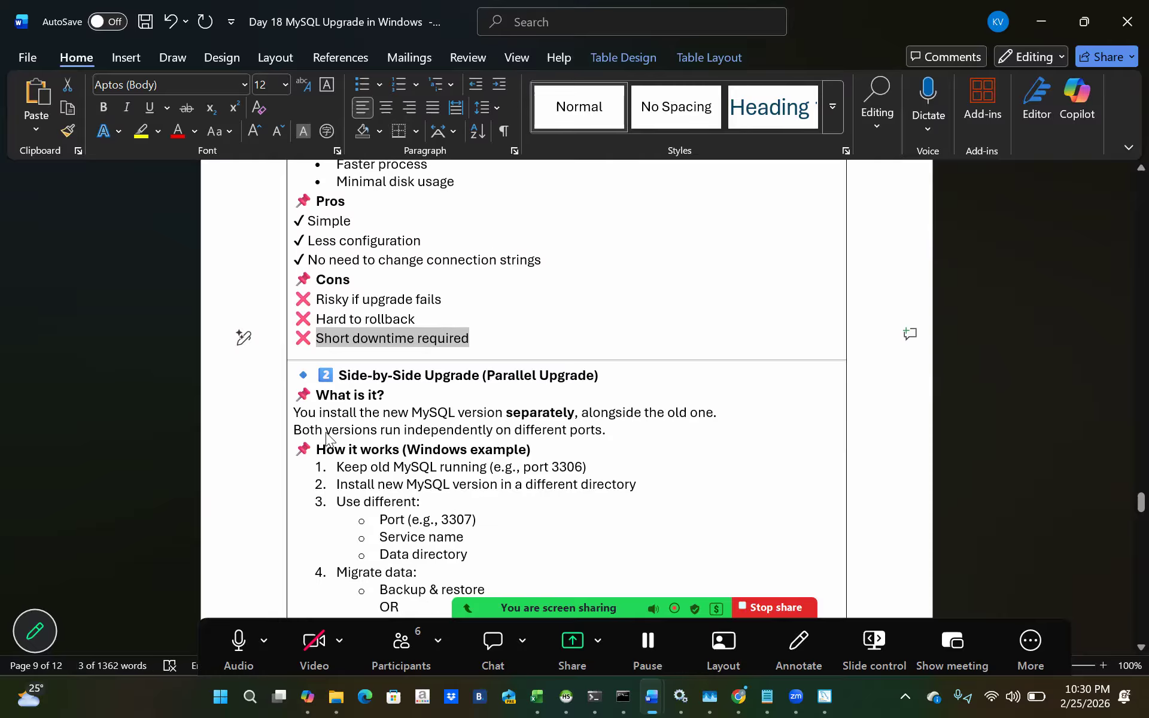
click(178, 131)
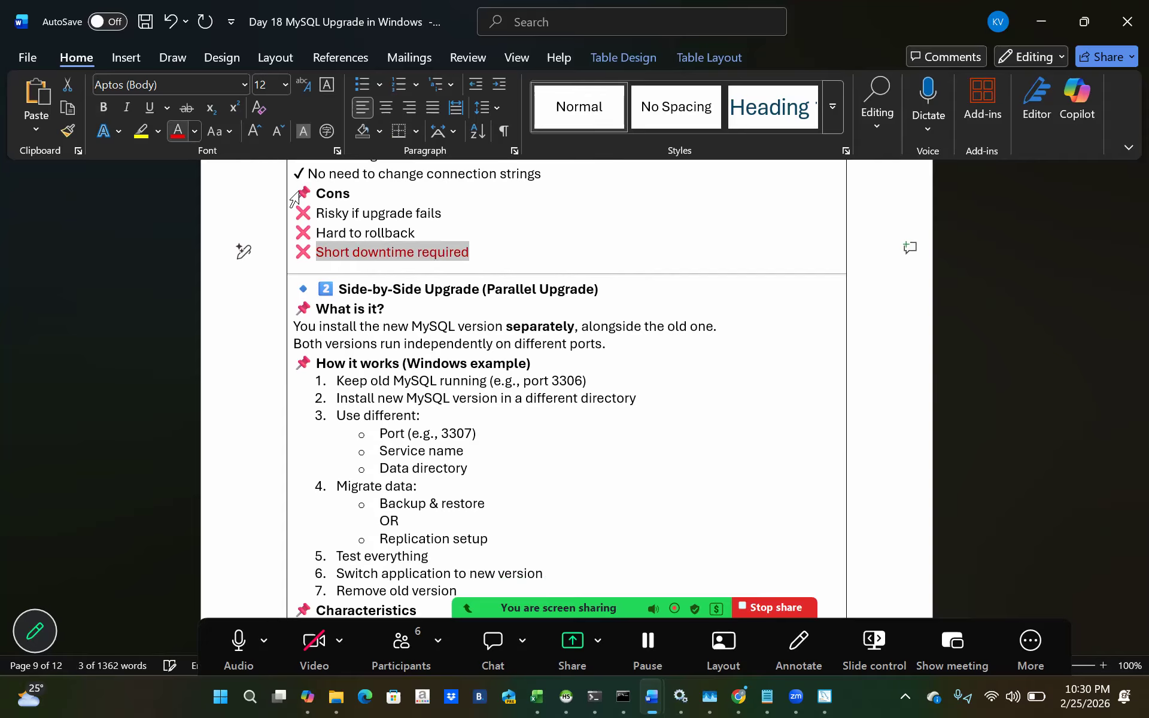
click(637, 423)
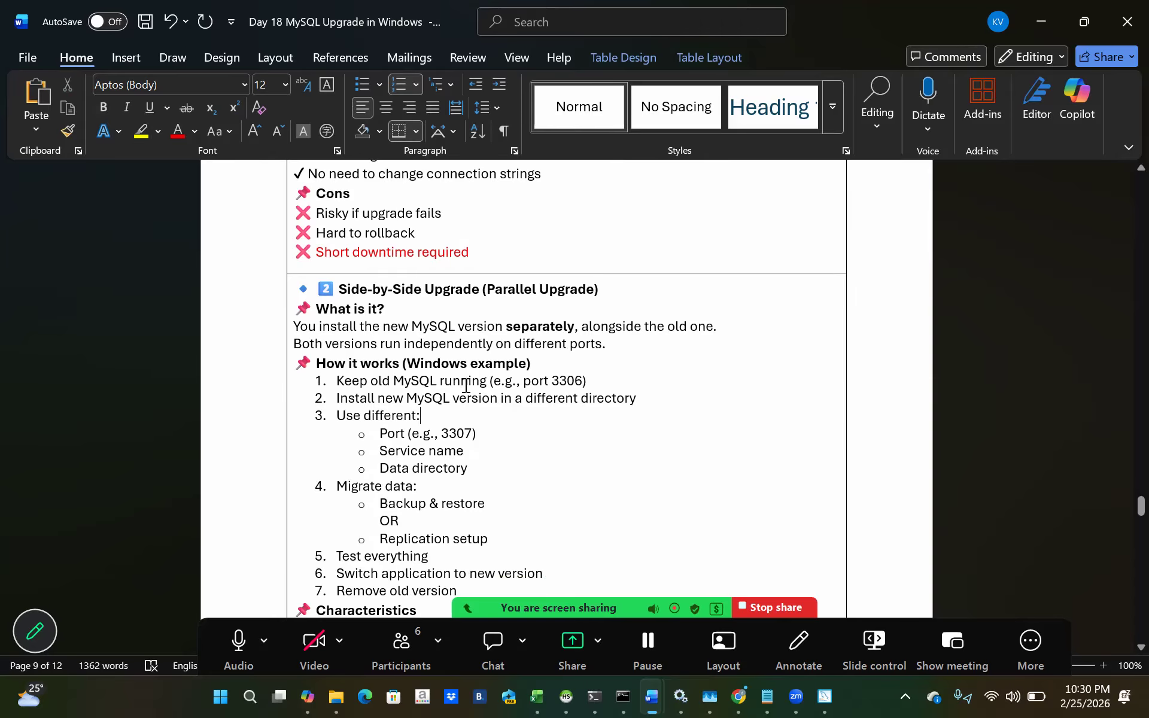
Review the Side-by-Side Upgrade's How it works steps and select the Remove old version line.
scroll(465, 385, down, 1)
scroll(469, 444, down, 2)
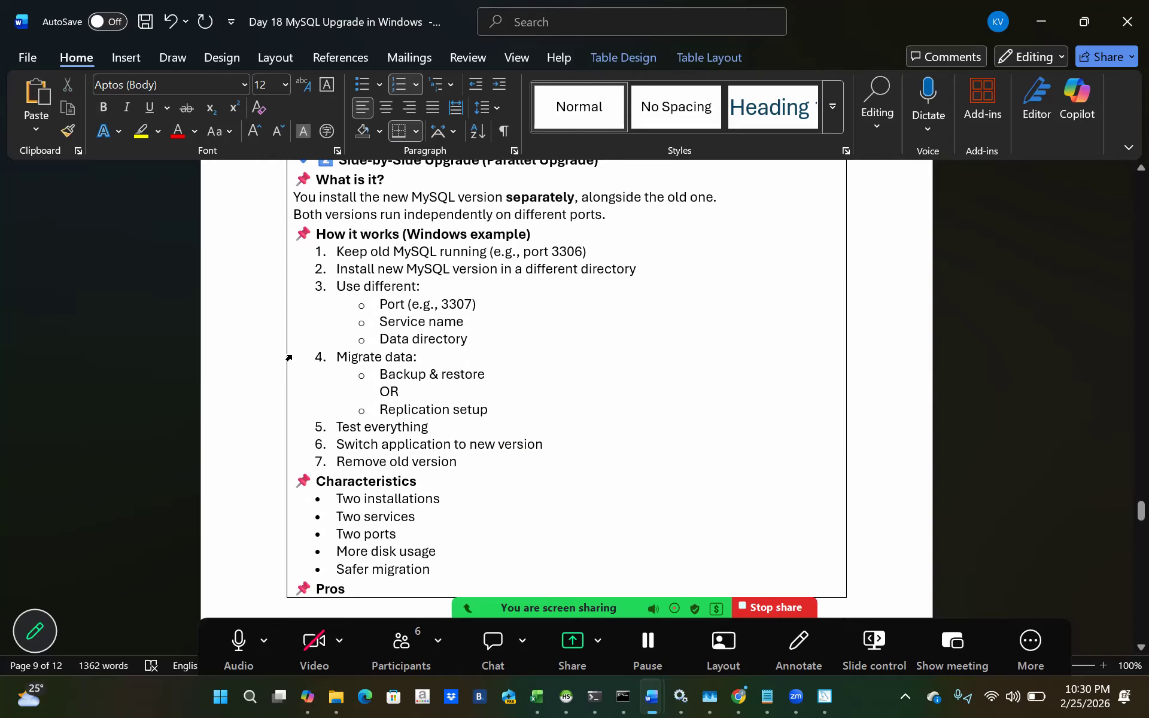
scroll(285, 357, down, 1)
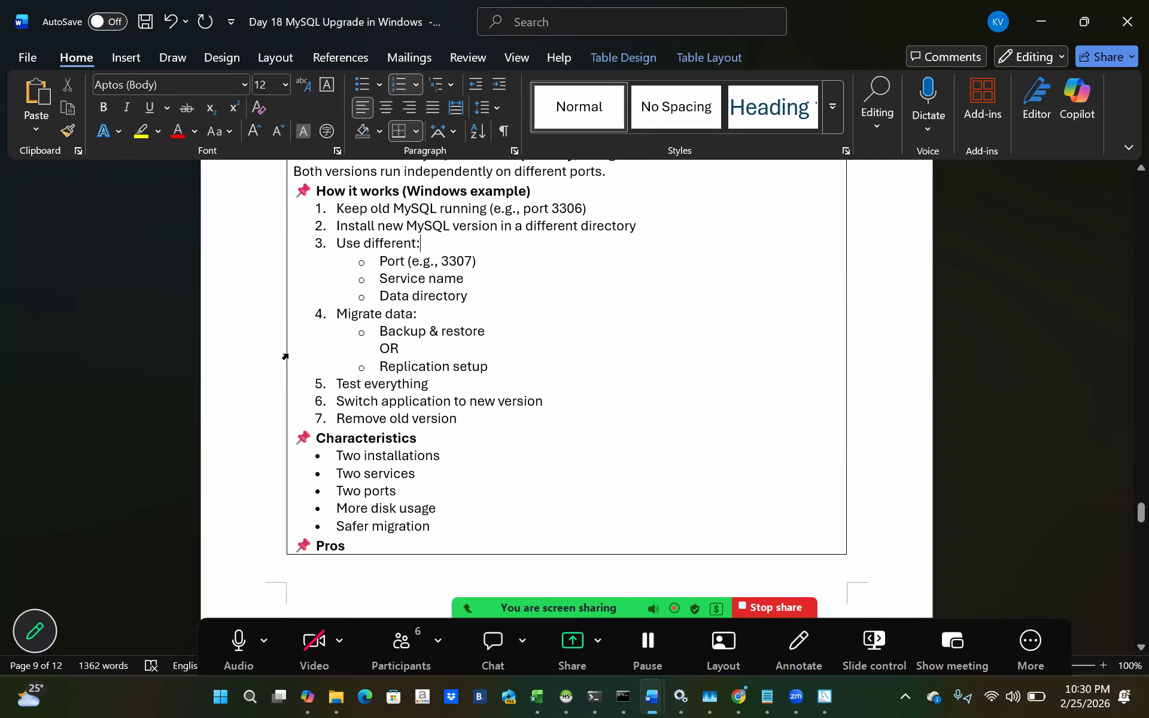
scroll(285, 357, down, 1)
click(397, 340)
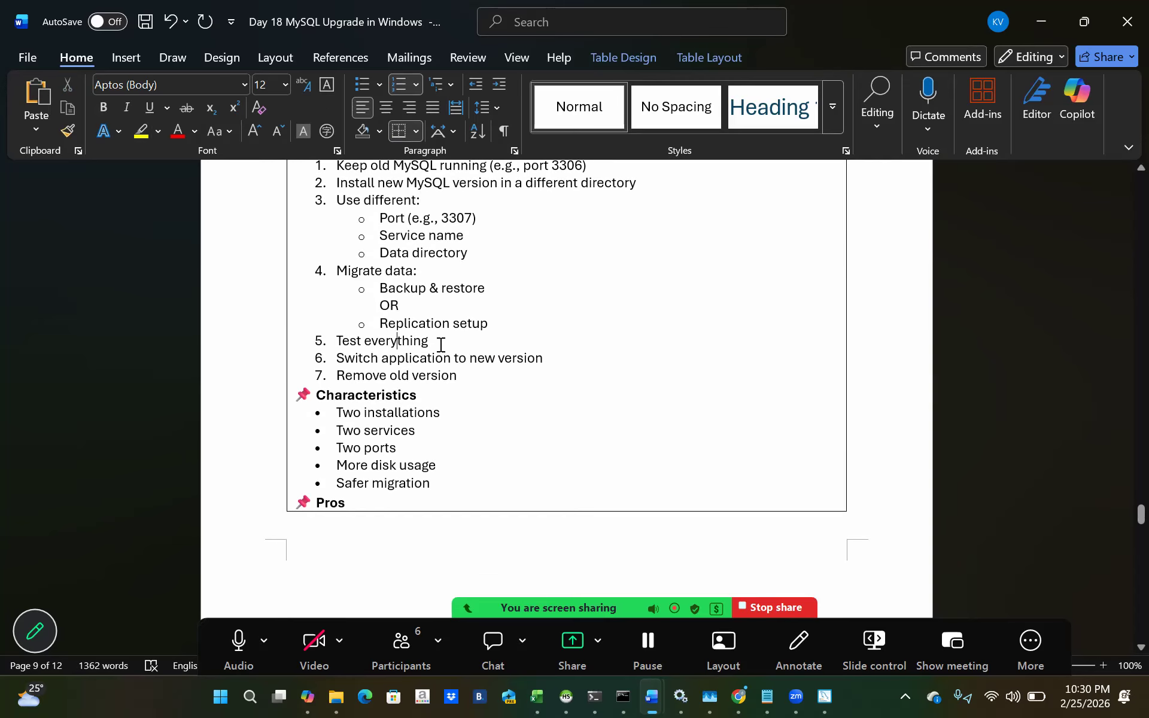
double_click(392, 341)
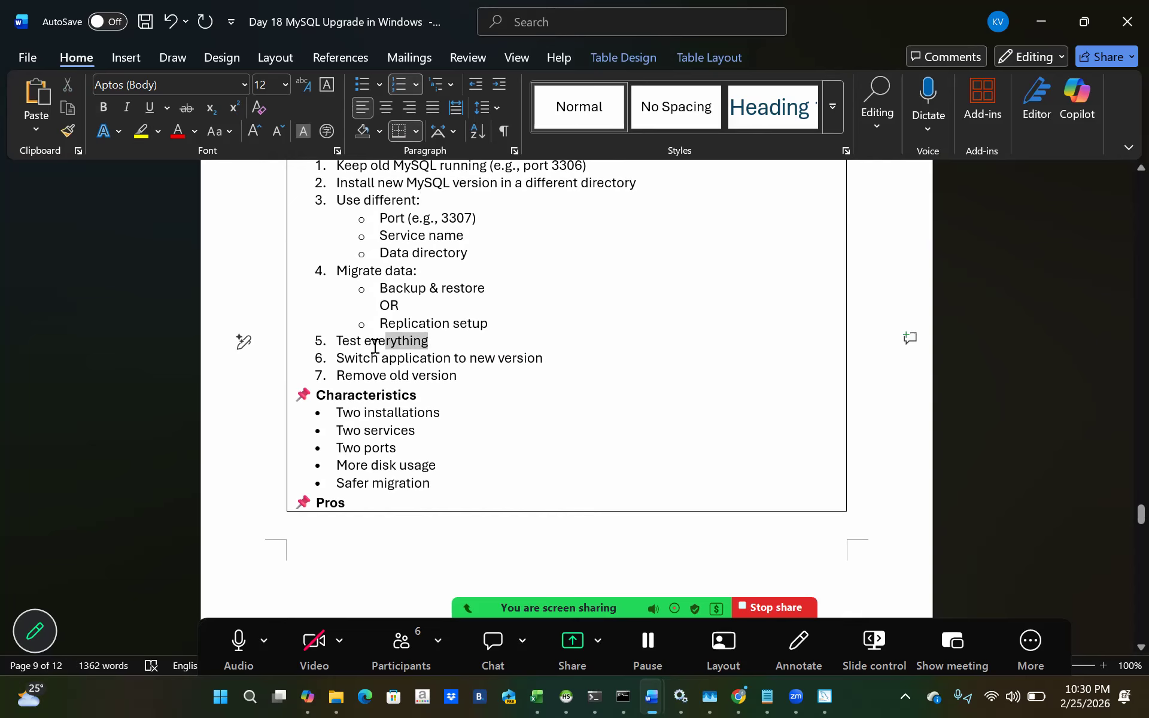
click(478, 358)
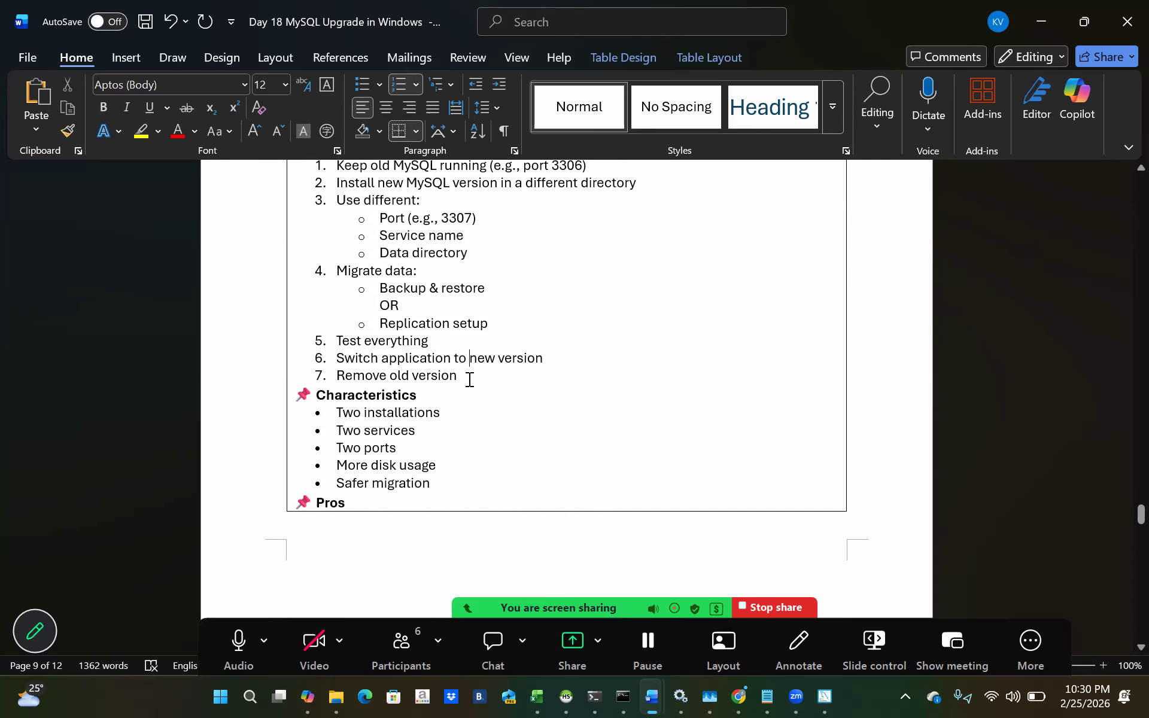
shift+click(325, 377)
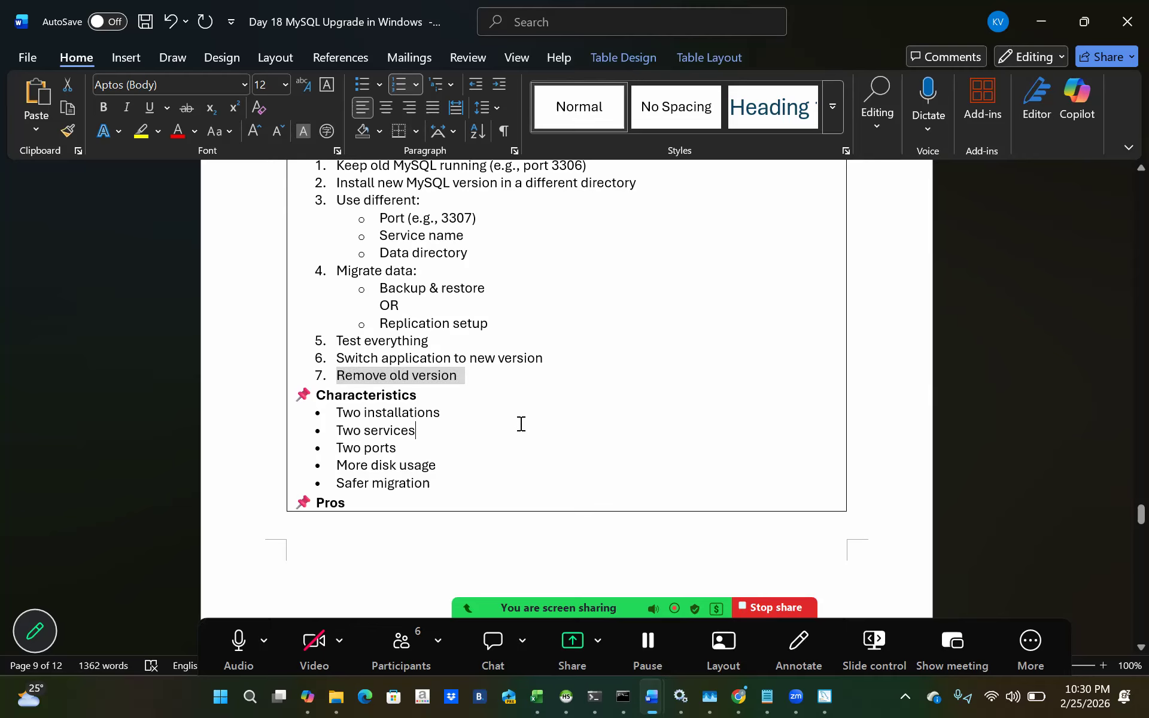
Review the Side-by-Side Upgrade's Characteristics, selecting the lines Two services, Two ports and More disk usage in turn.
click(435, 461)
shift+click(330, 428)
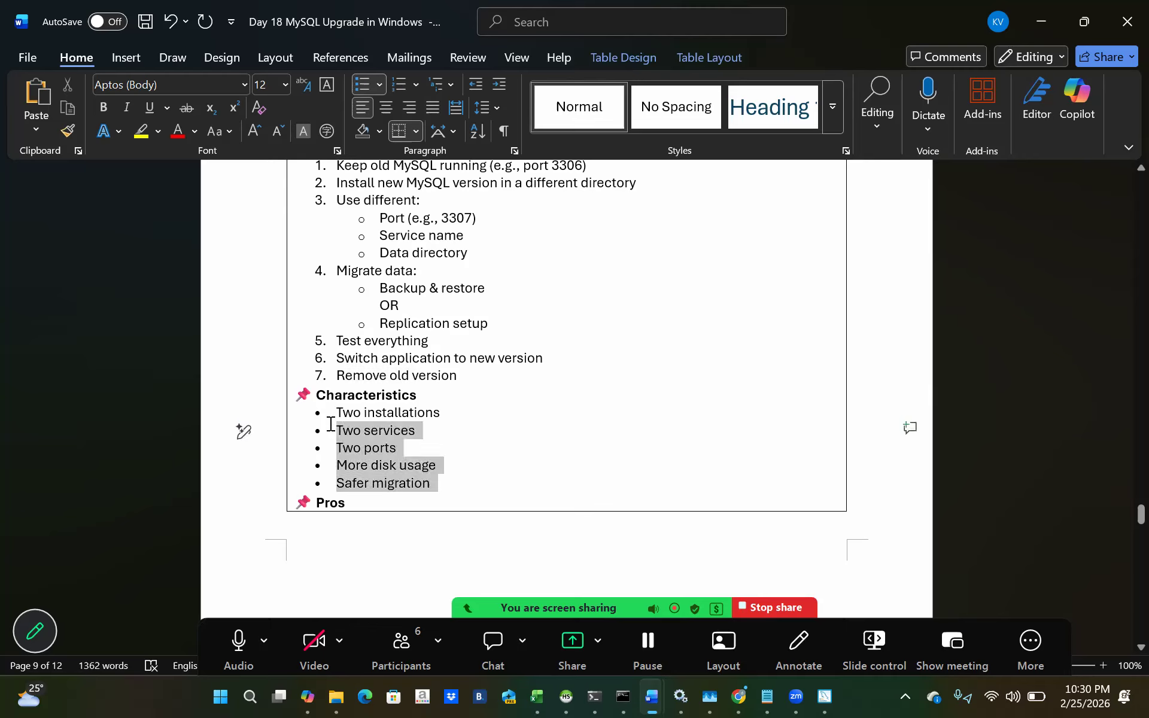
shift+click(320, 413)
drag(436, 437, 334, 431)
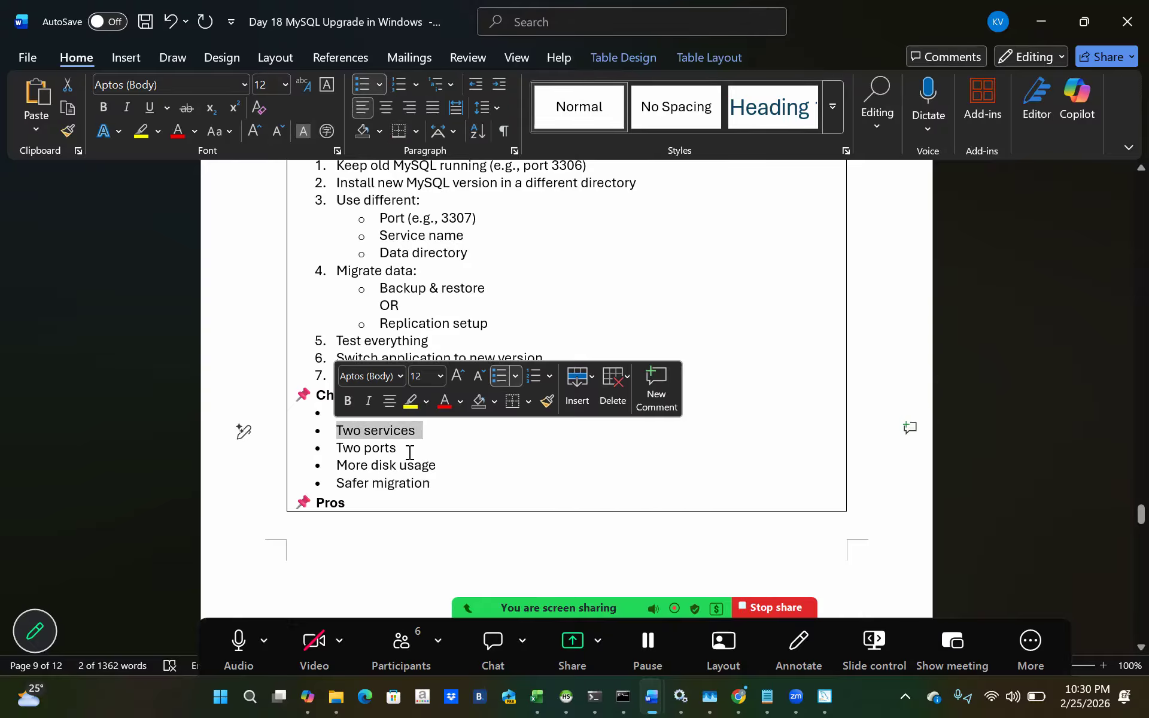
drag(405, 448, 333, 447)
drag(438, 465, 239, 465)
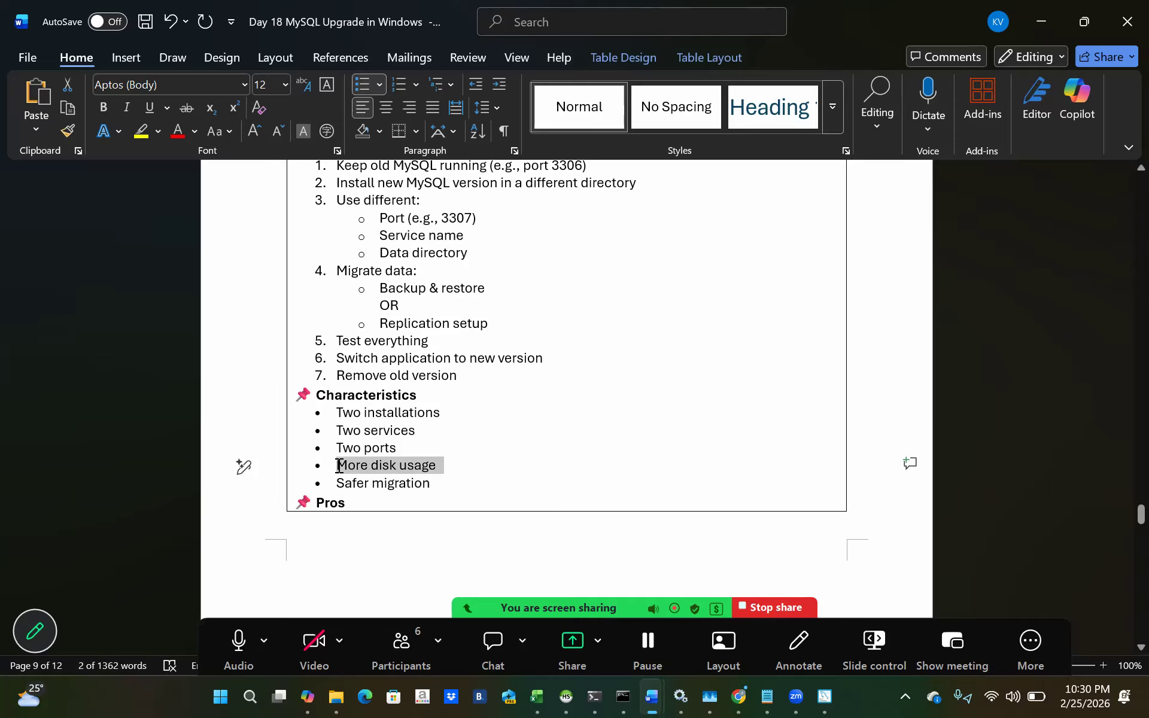
Highlight the Safer migration line under the Side-by-Side Upgrade's Characteristics in bright green.
drag(451, 481, 323, 483)
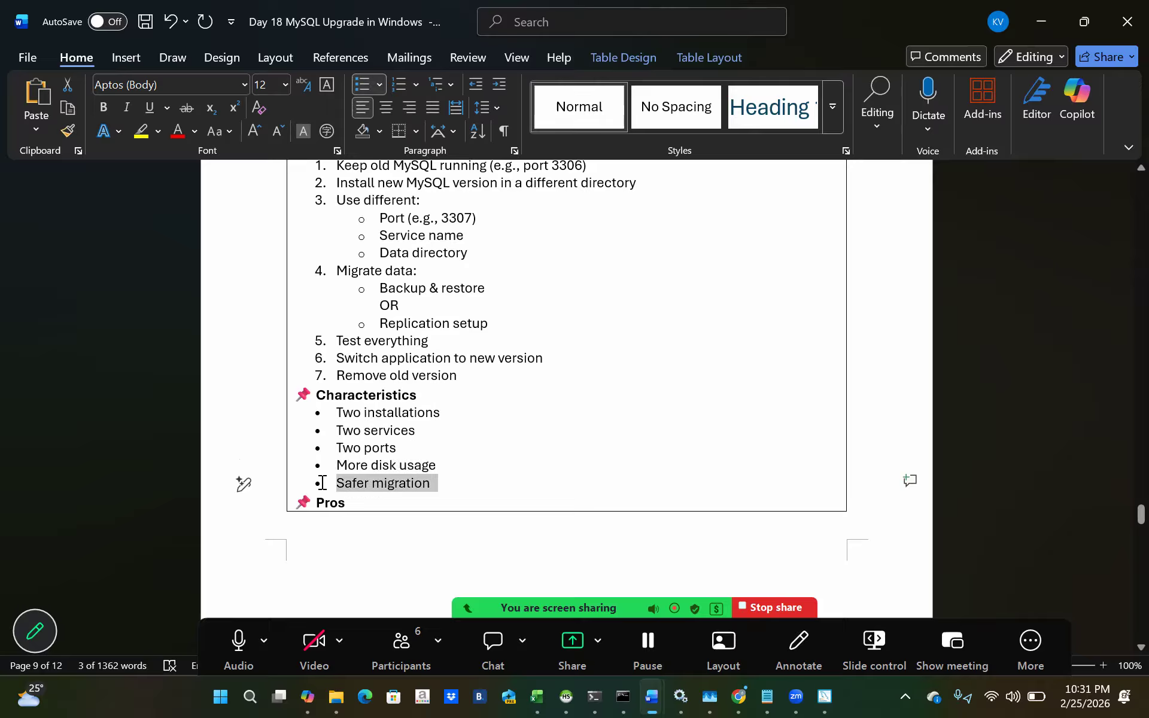
click(159, 132)
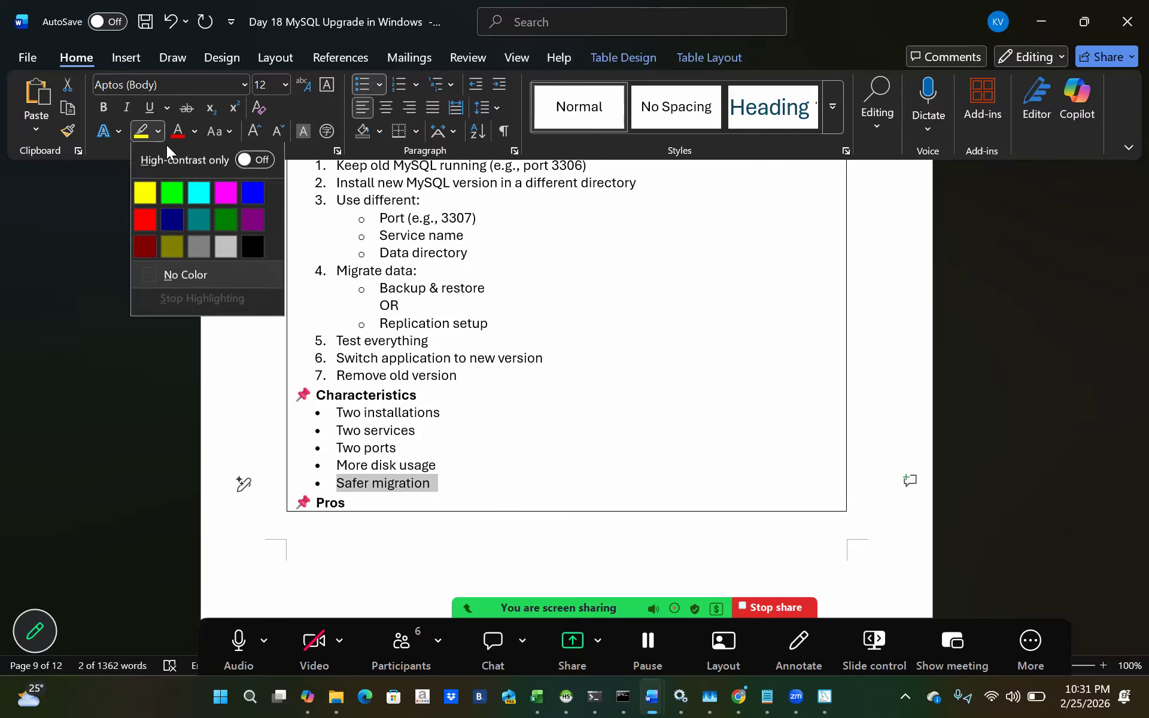
click(172, 194)
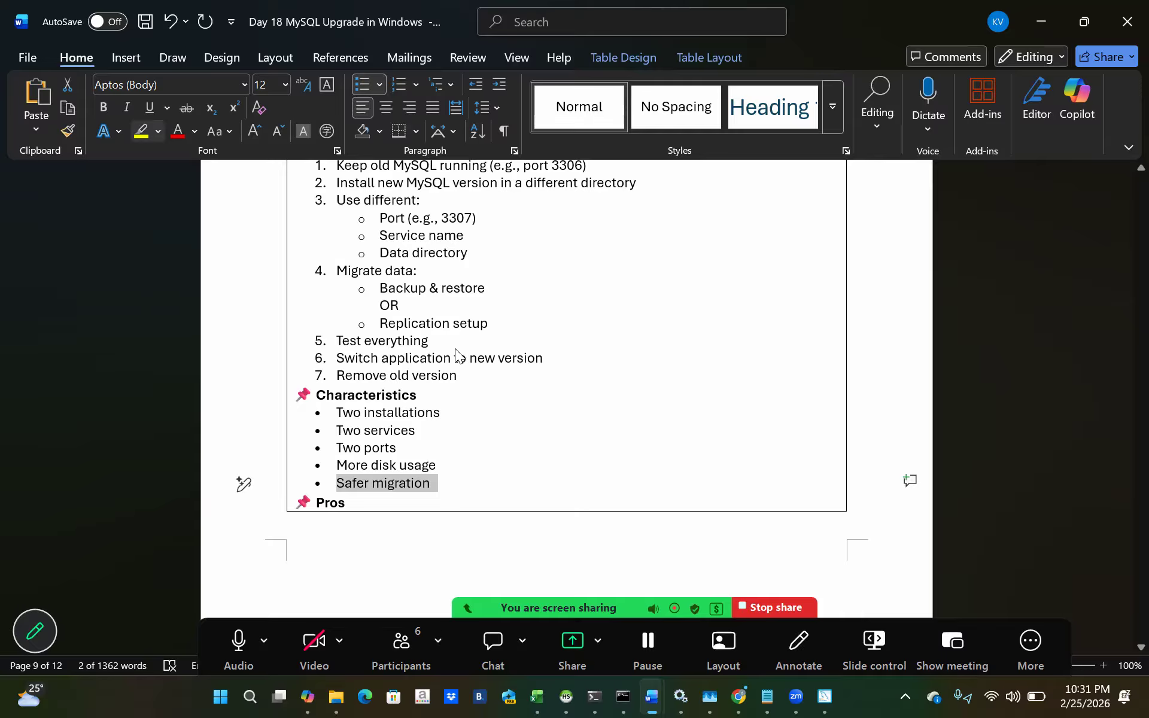
click(574, 464)
Review the Side-by-Side Upgrade's Pros, selecting Easy rollback and Proper testing before go-live.
scroll(572, 463, down, 3)
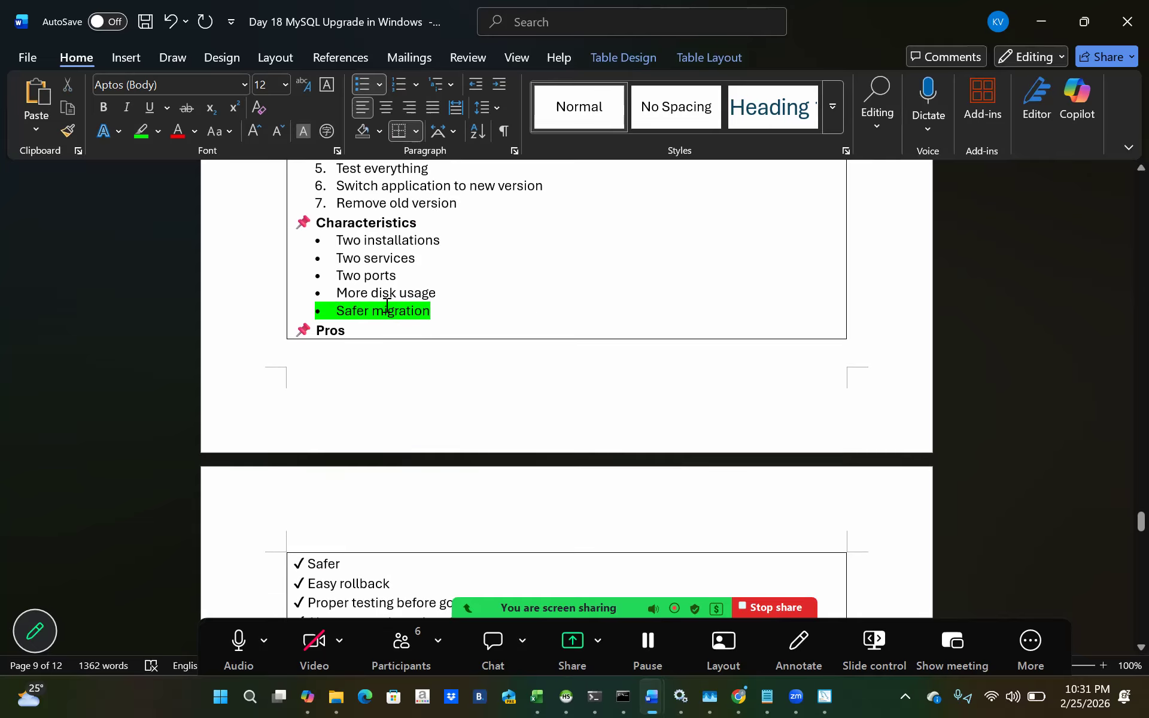
scroll(393, 399, down, 3)
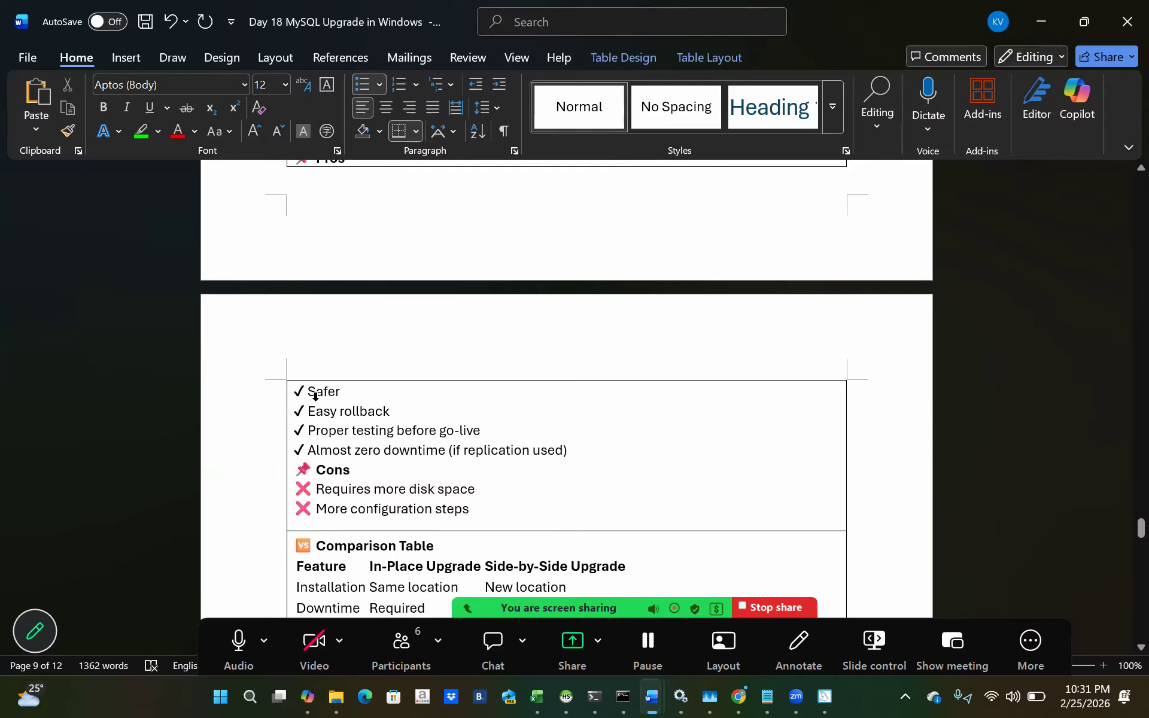
scroll(314, 397, up, 2)
scroll(323, 393, down, 1)
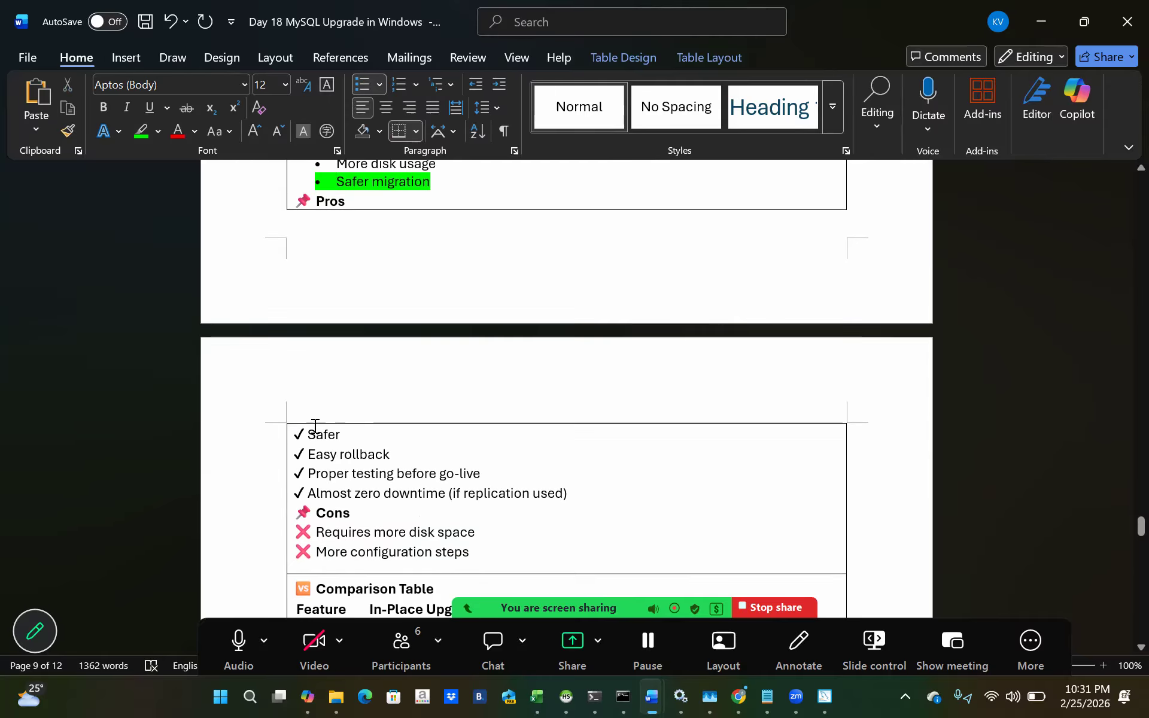
drag(390, 455, 319, 460)
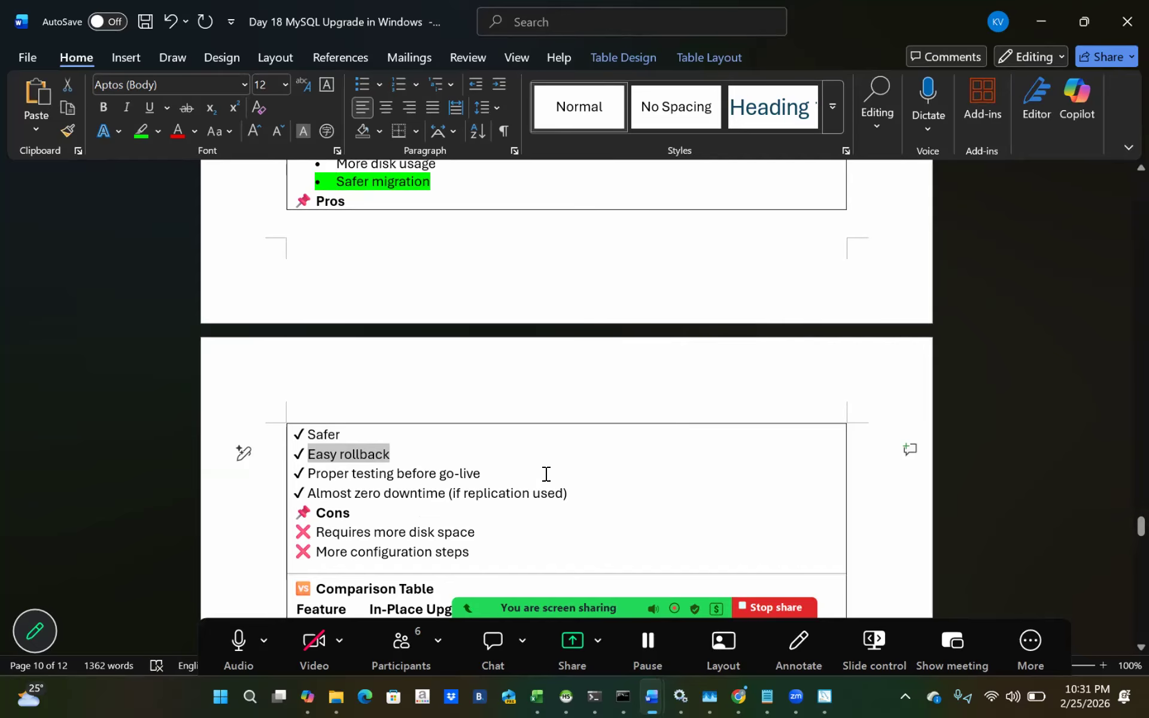
click(381, 478)
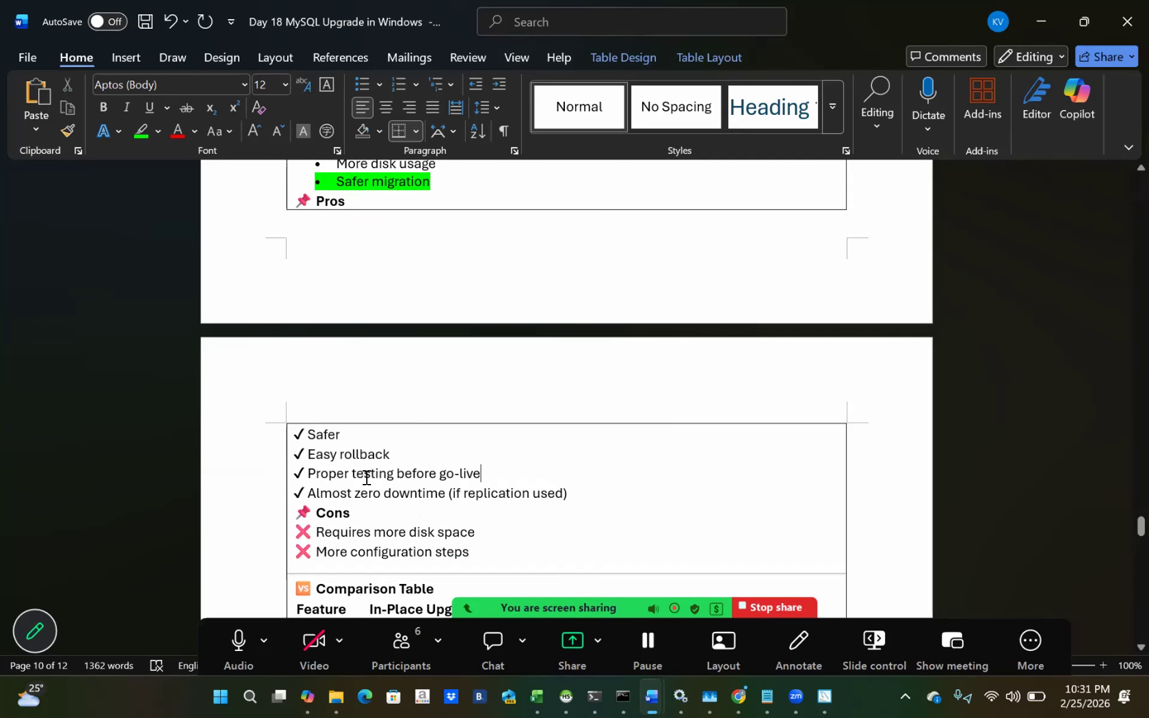
drag(480, 468, 300, 472)
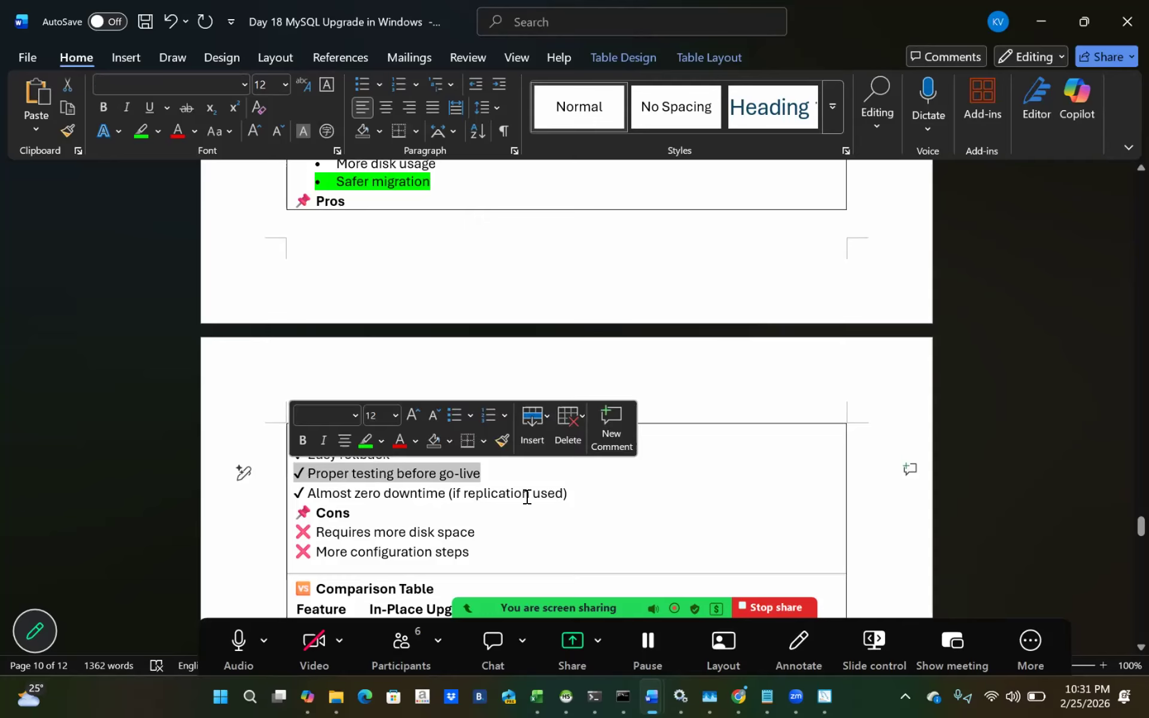
Colour the Side-by-Side Upgrade's two Cons lines, Requires more disk space and More configuration steps, in red.
scroll(497, 487, down, 1)
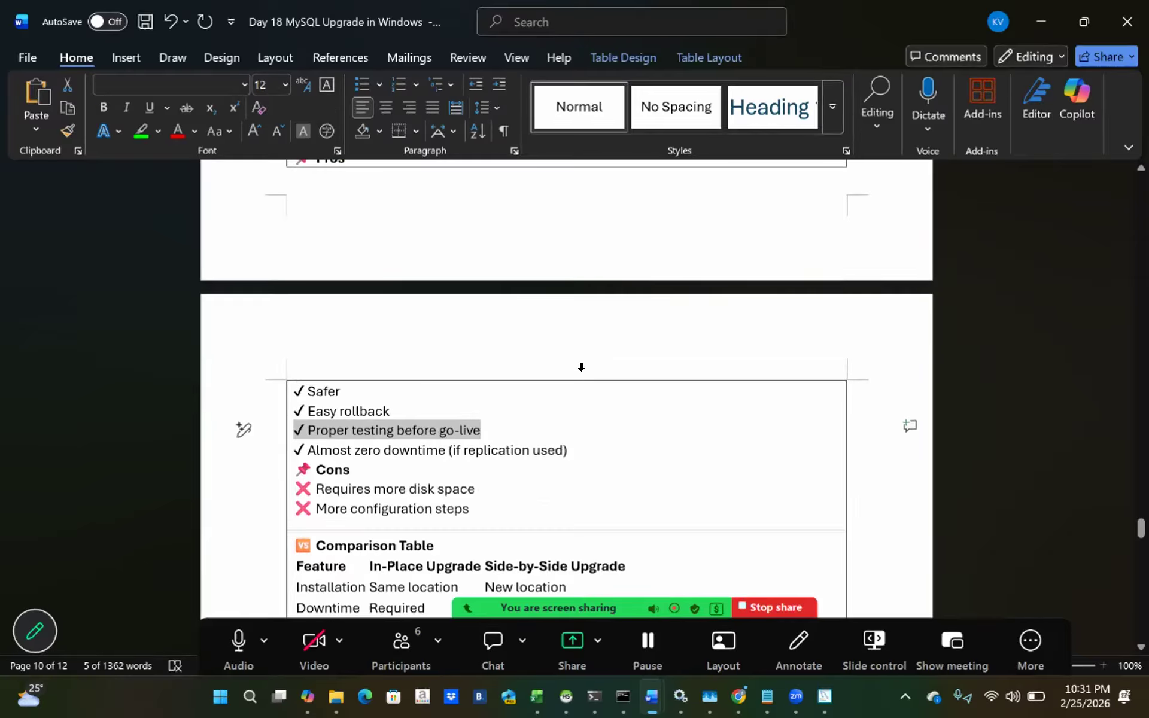
scroll(578, 376, down, 3)
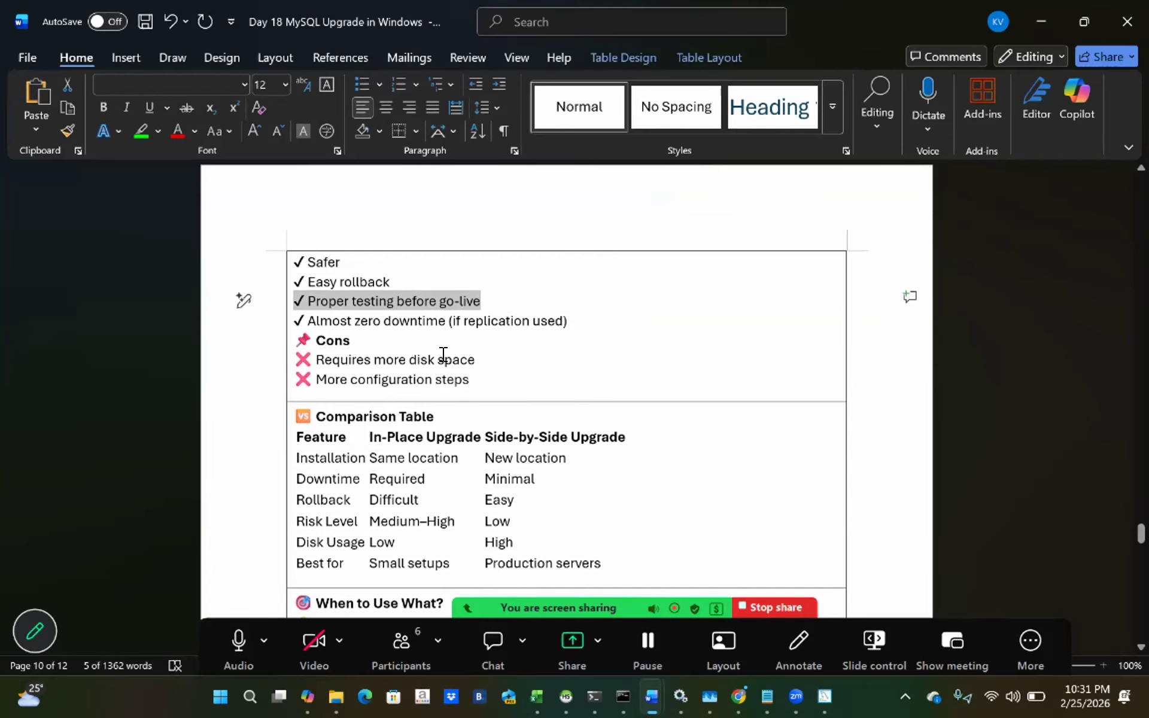
drag(479, 375, 272, 356)
click(180, 133)
Review the Comparison Table row by row, comparing the In-Place and Side-by-Side Upgrade entries from Installation to Best for.
scroll(621, 462, down, 2)
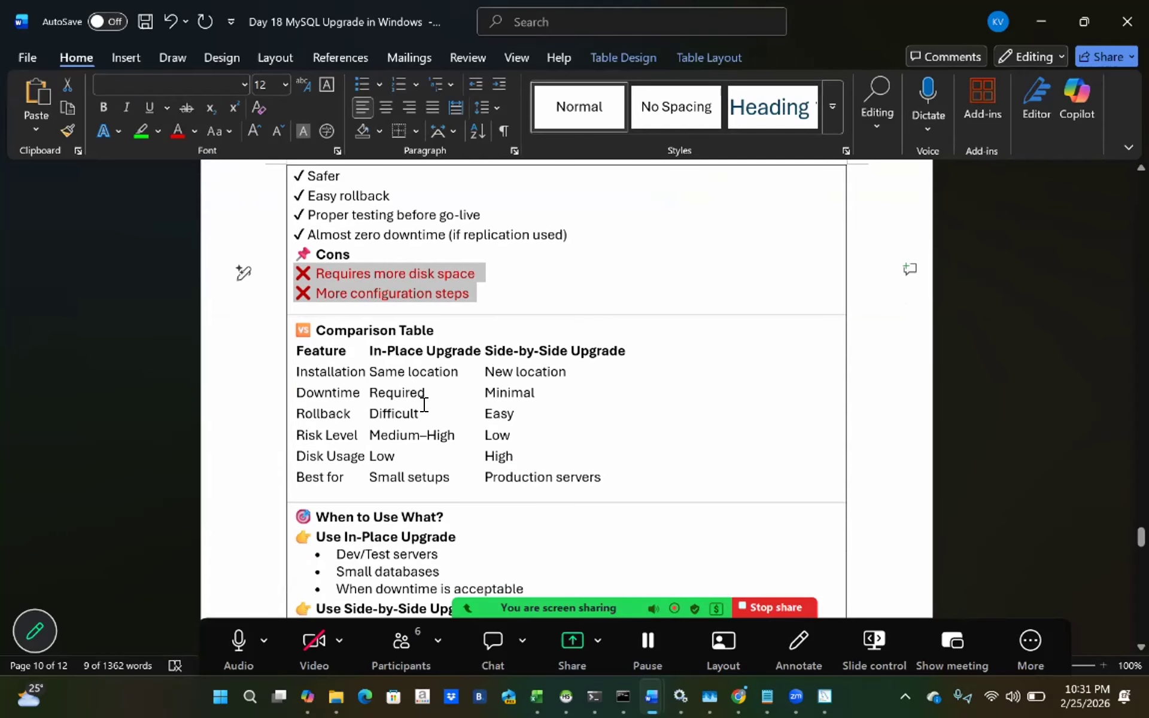
scroll(423, 404, down, 1)
click(414, 329)
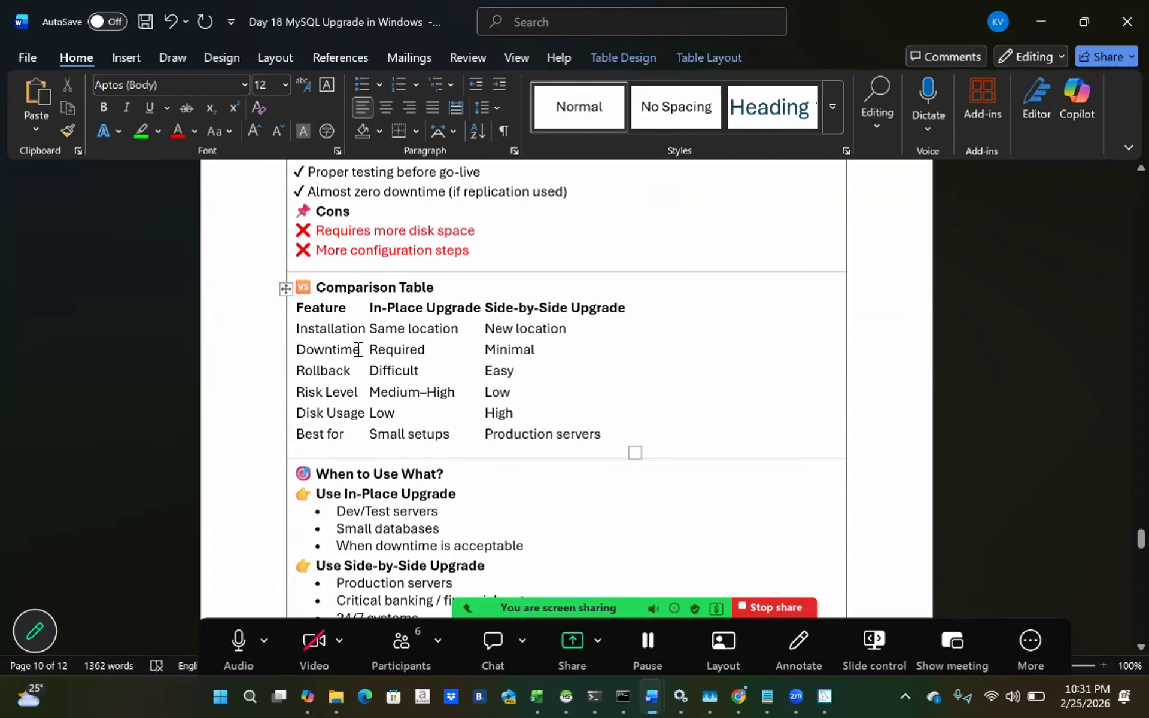
double_click(492, 352)
double_click(376, 368)
click(495, 369)
click(387, 391)
click(331, 413)
double_click(382, 413)
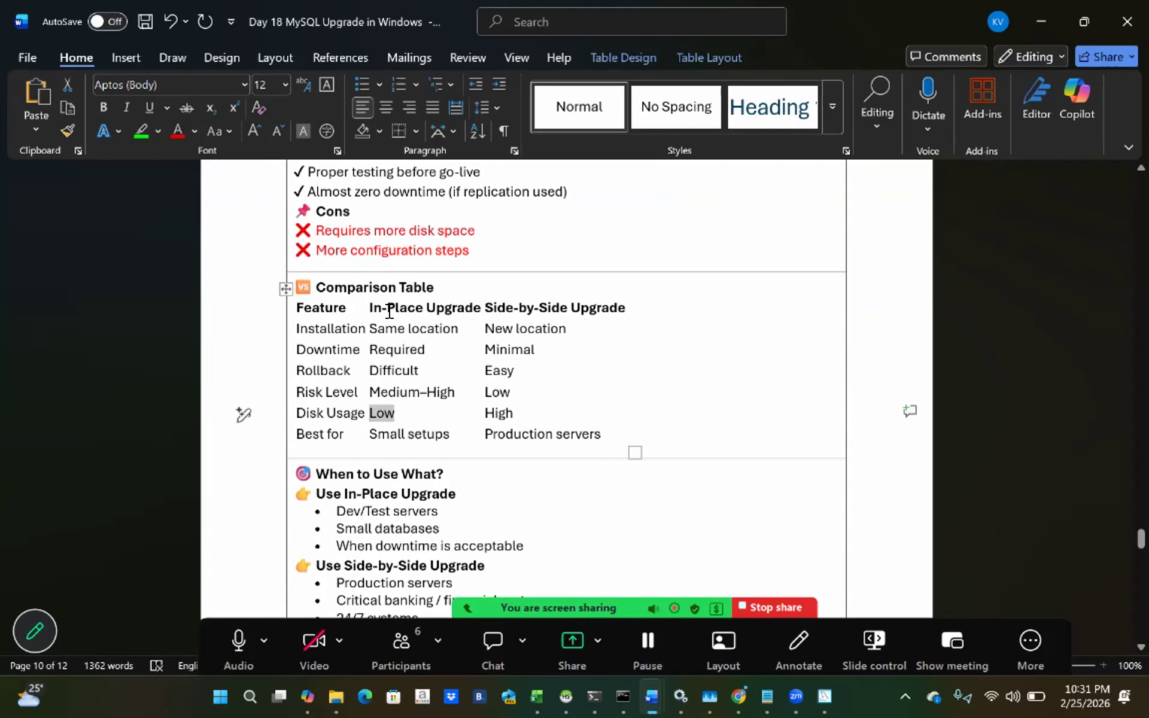
double_click(491, 413)
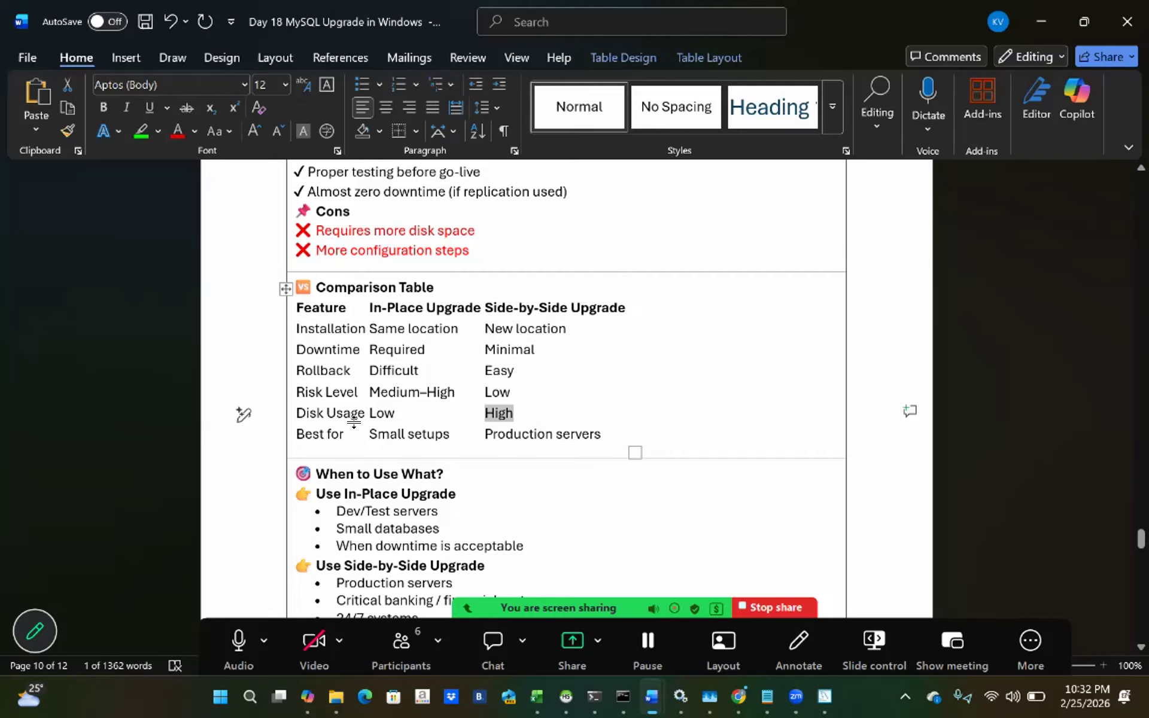
click(480, 432)
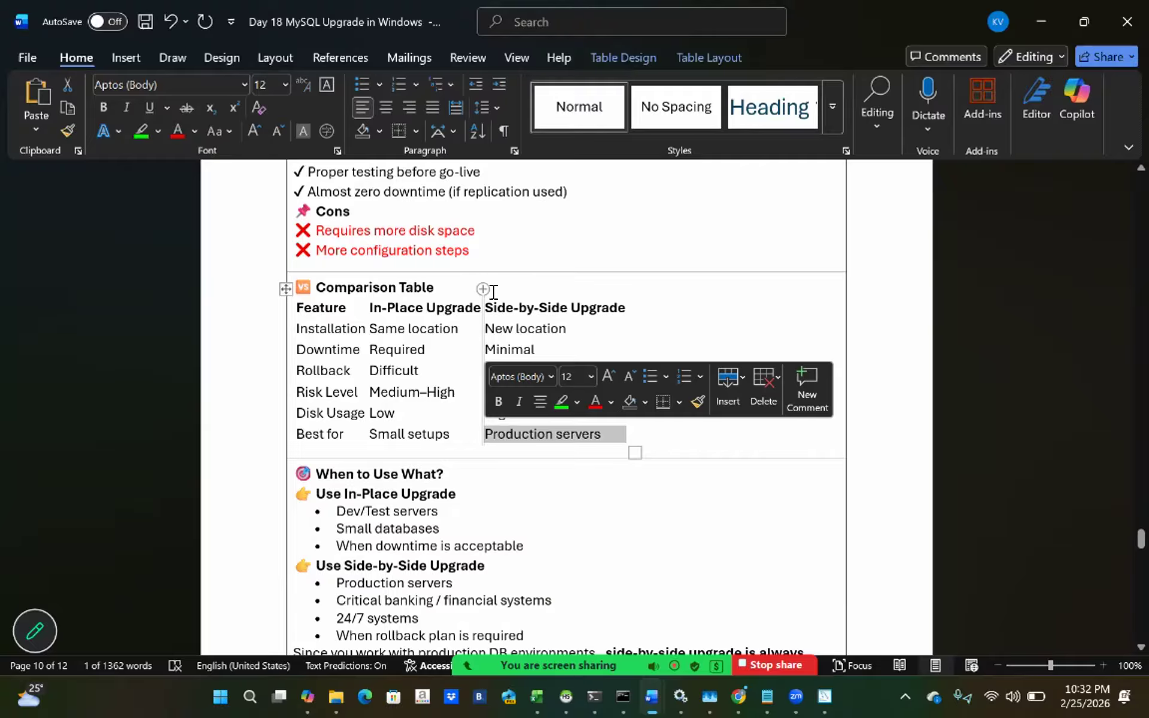
click(487, 305)
Select the three Use In-Place Upgrade bullets under When to Use What?, from Dev/Test servers to When downtime is acceptable.
scroll(364, 530, down, 1)
scroll(364, 530, down, 3)
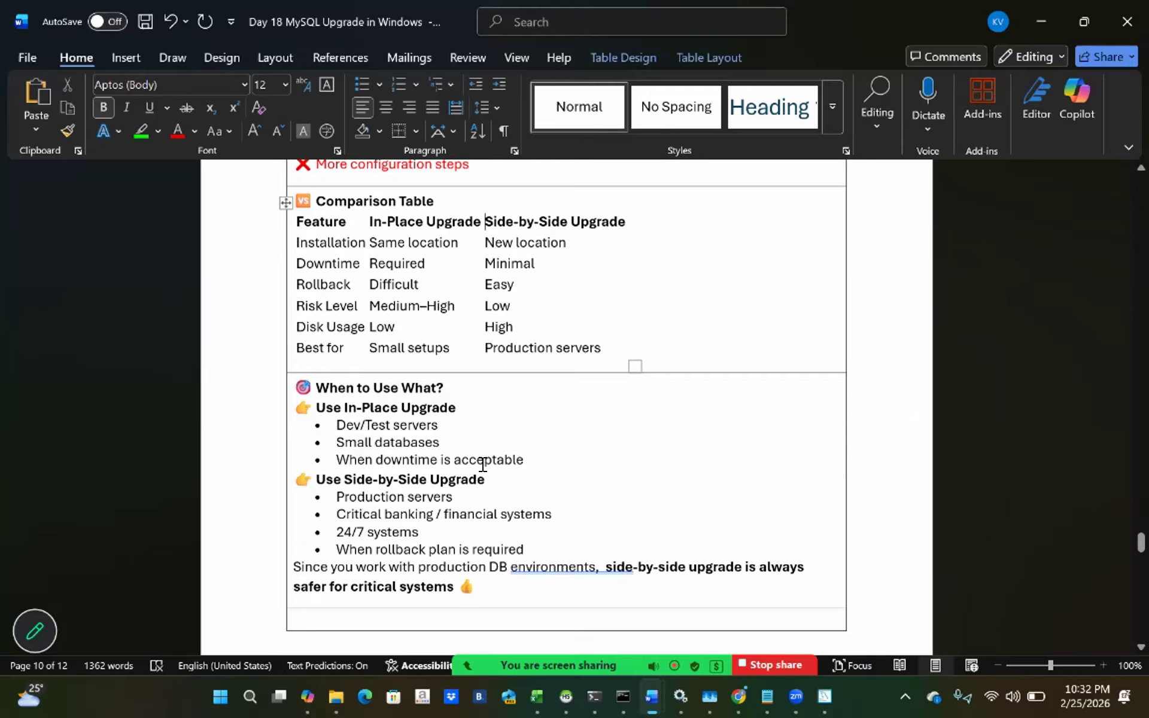
drag(525, 459, 492, 460)
drag(308, 414, 308, 414)
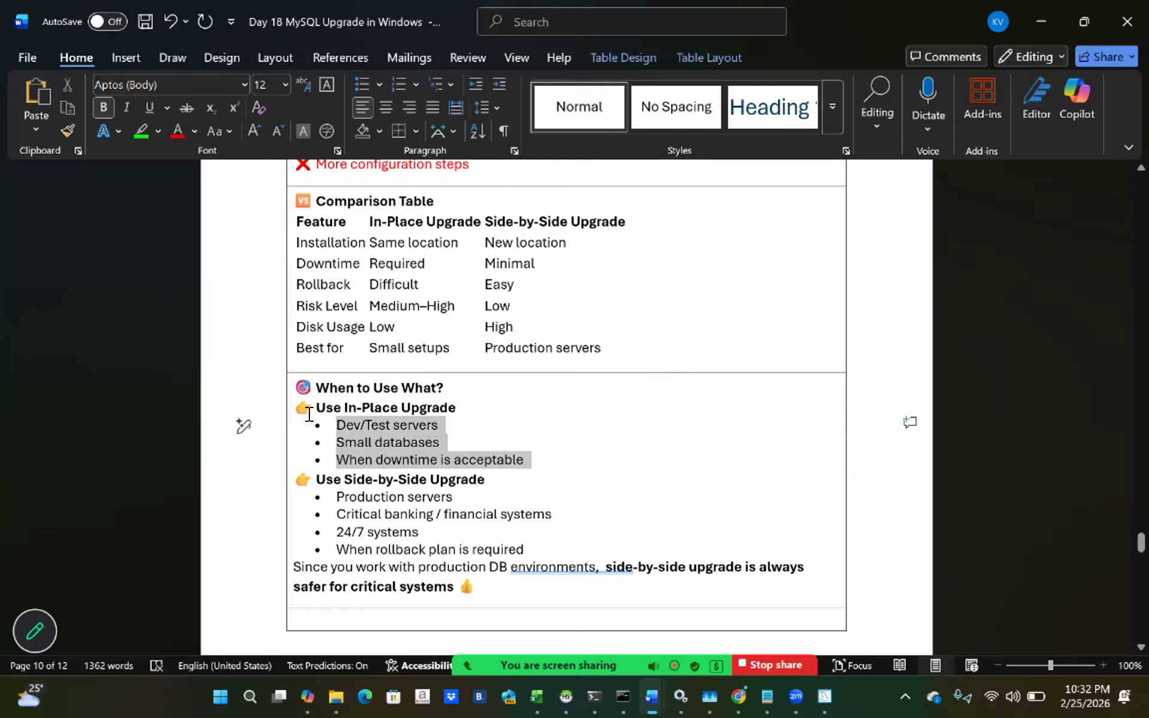
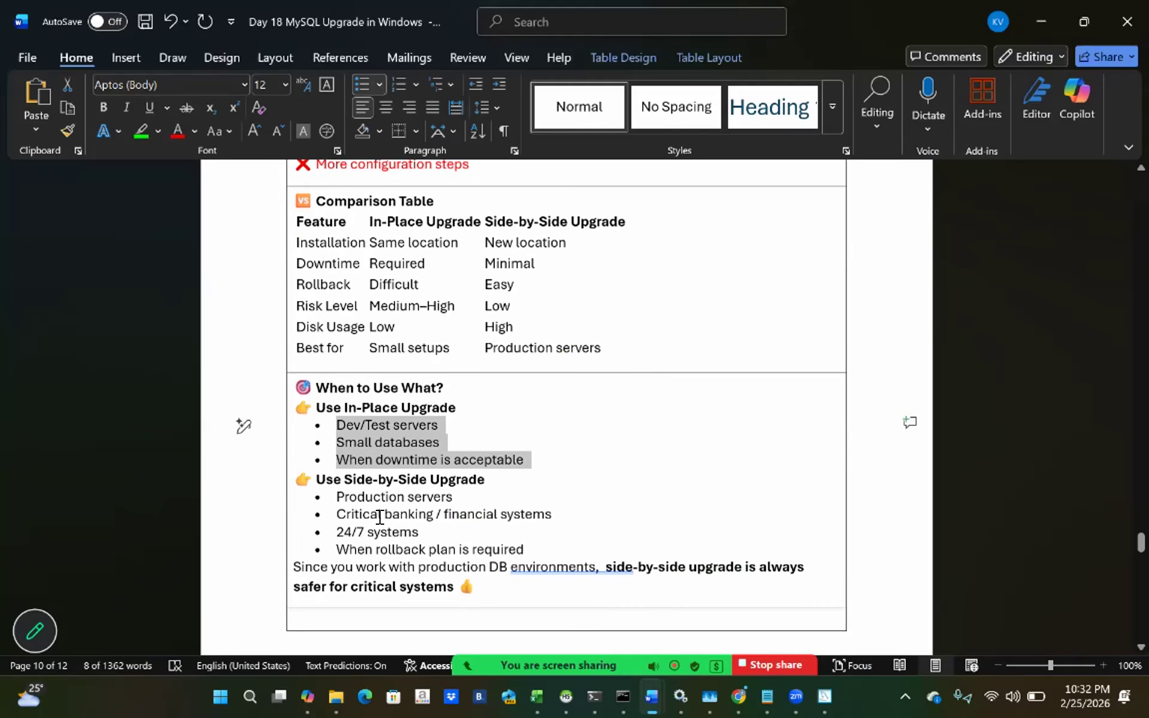
Review the Use Side-by-Side Upgrade bullets under When to Use What?, selecting the 24/7 systems line.
scroll(365, 450, down, 1)
click(365, 453)
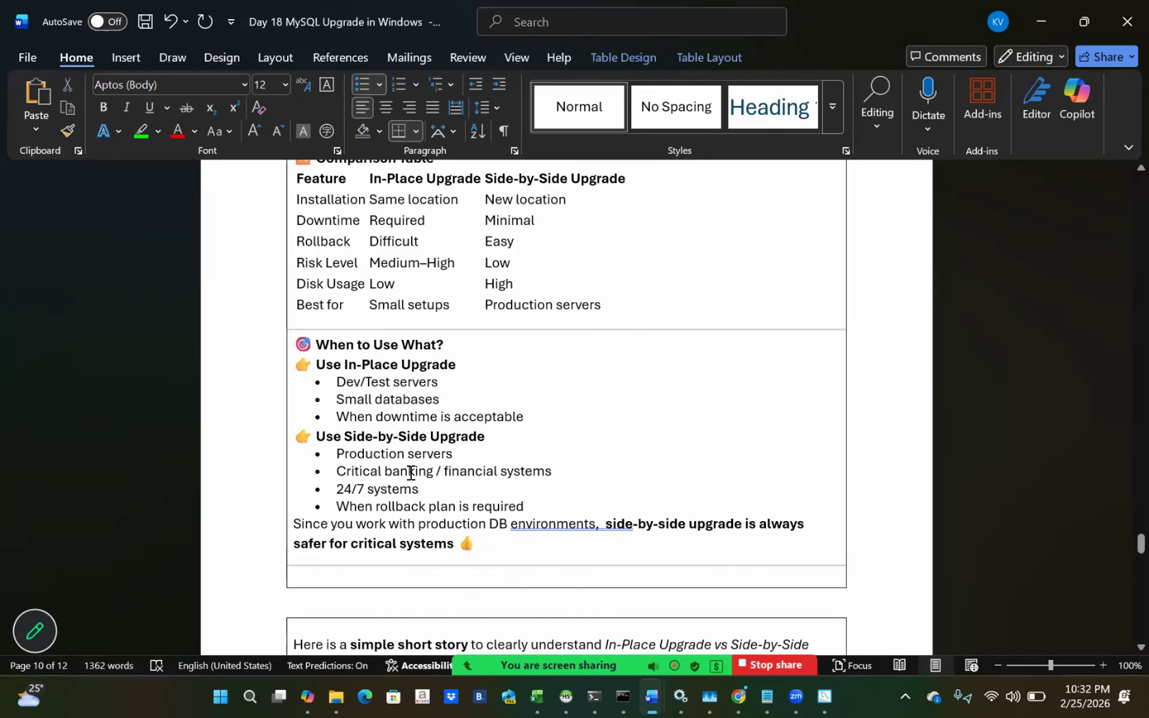
drag(344, 490, 425, 488)
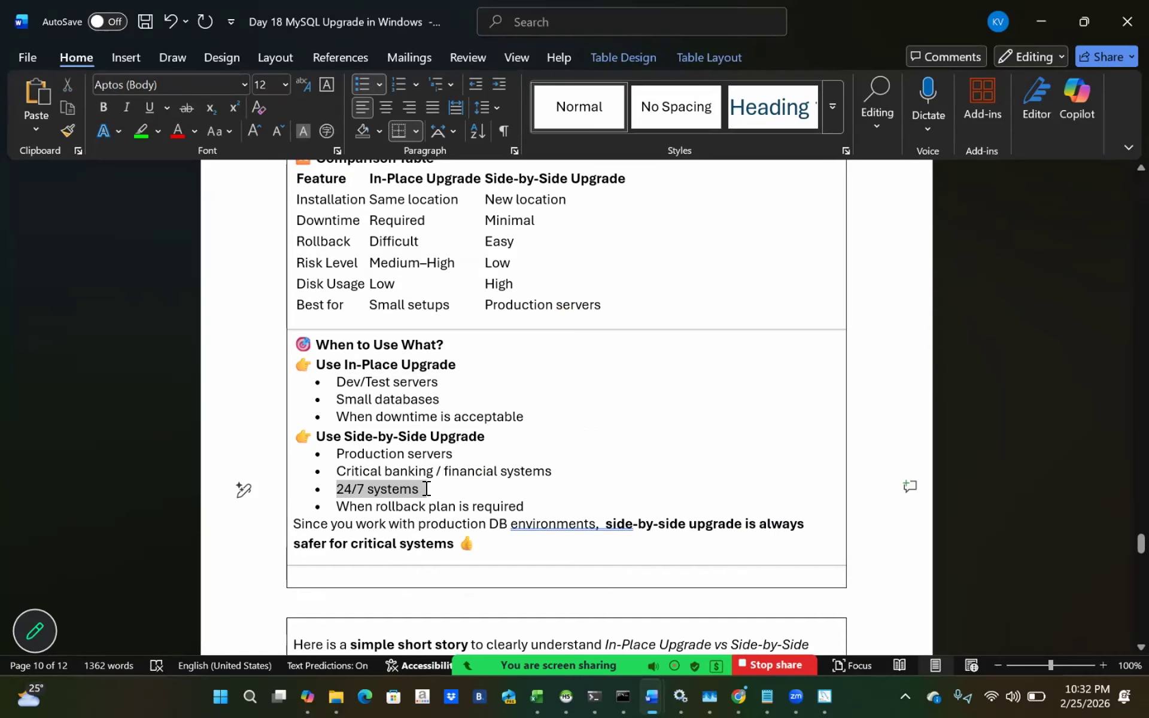
click(456, 507)
drag(527, 506, 339, 454)
Highlight the When rollback plan is required bullet under Use Side-by-Side Upgrade in bright green.
click(524, 506)
drag(525, 507, 320, 502)
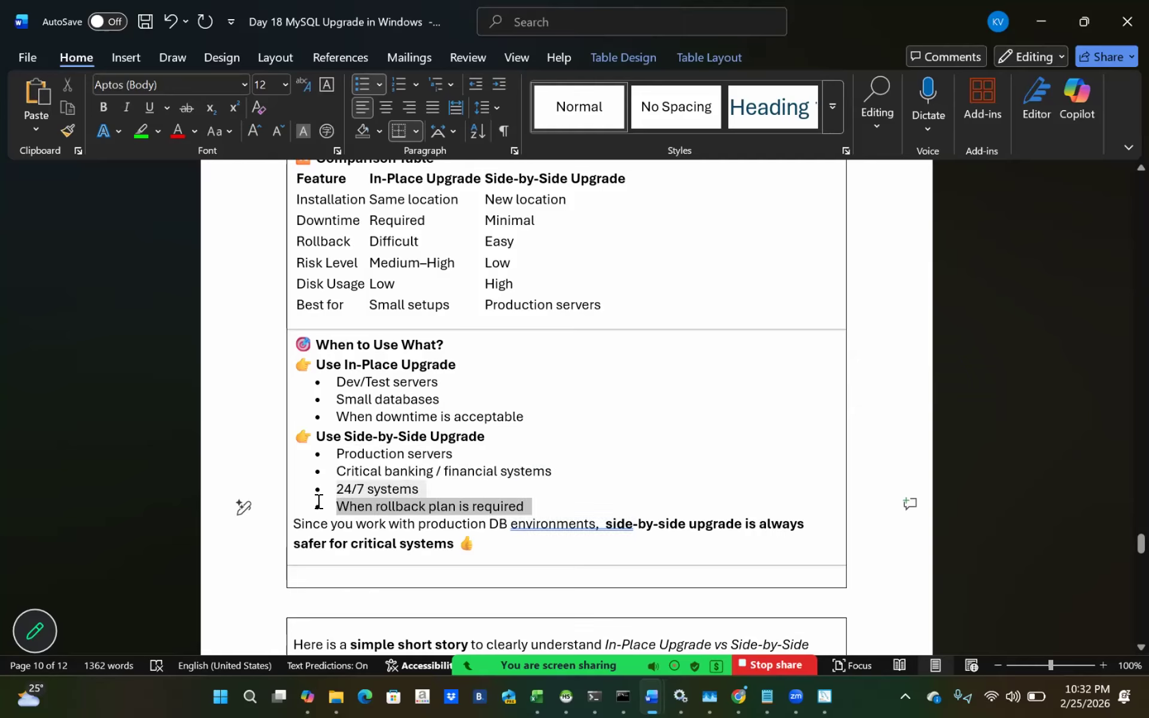
click(141, 130)
click(474, 520)
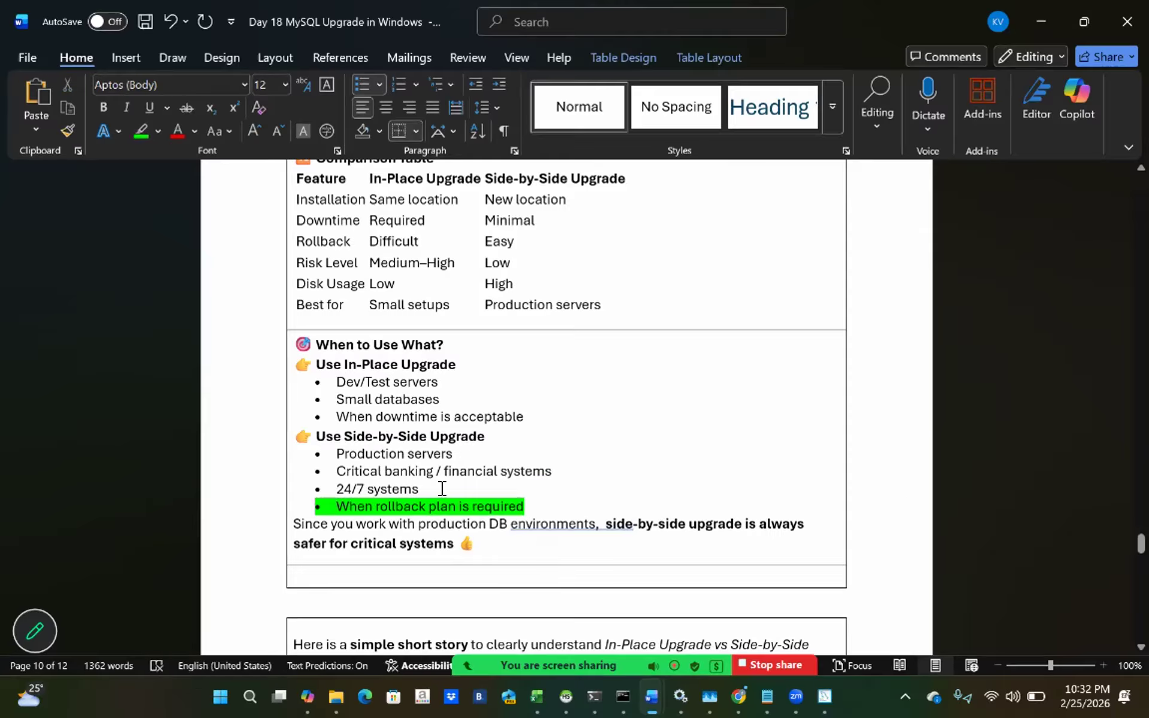
Highlight "side-by-side upgrade is always safer for critical systems" below the Use Side-by-Side Upgrade bullets in bright green.
drag(484, 436, 344, 435)
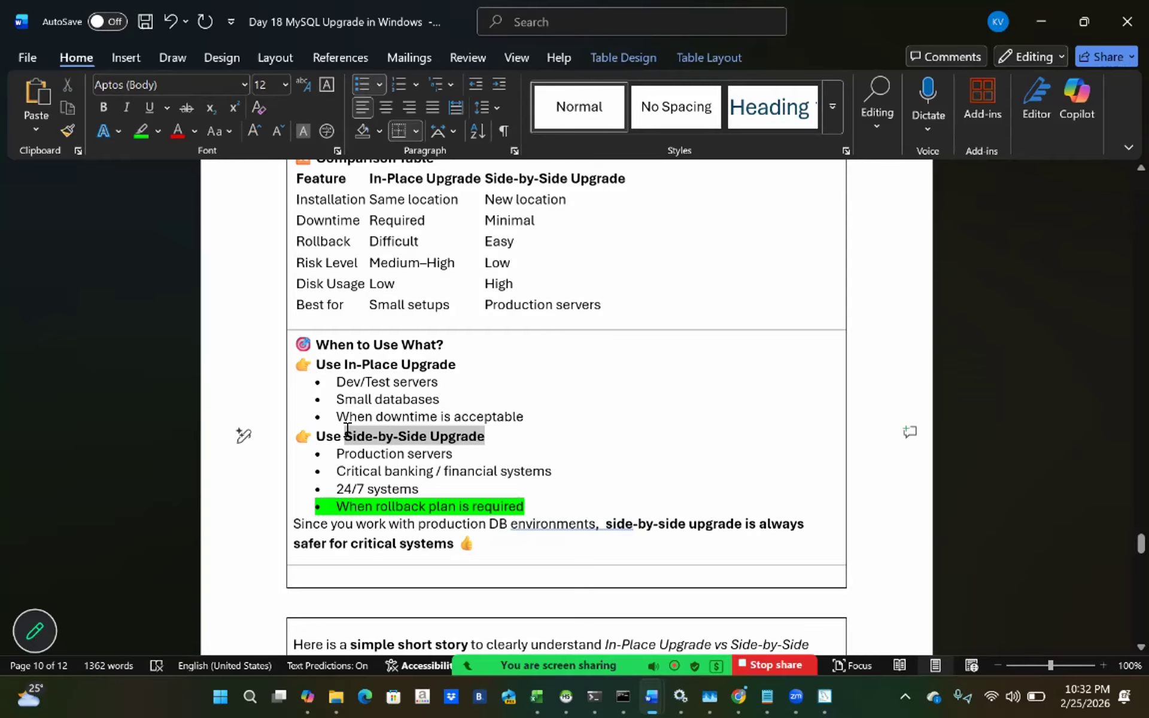
scroll(565, 547, down, 3)
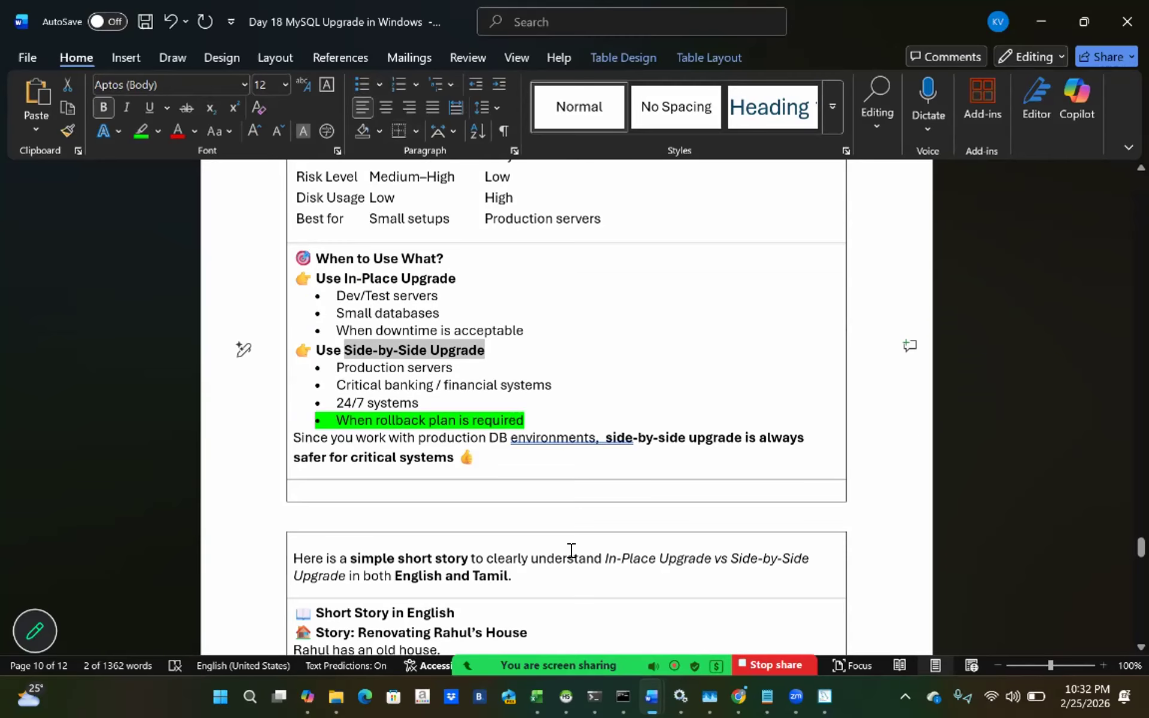
click(604, 437)
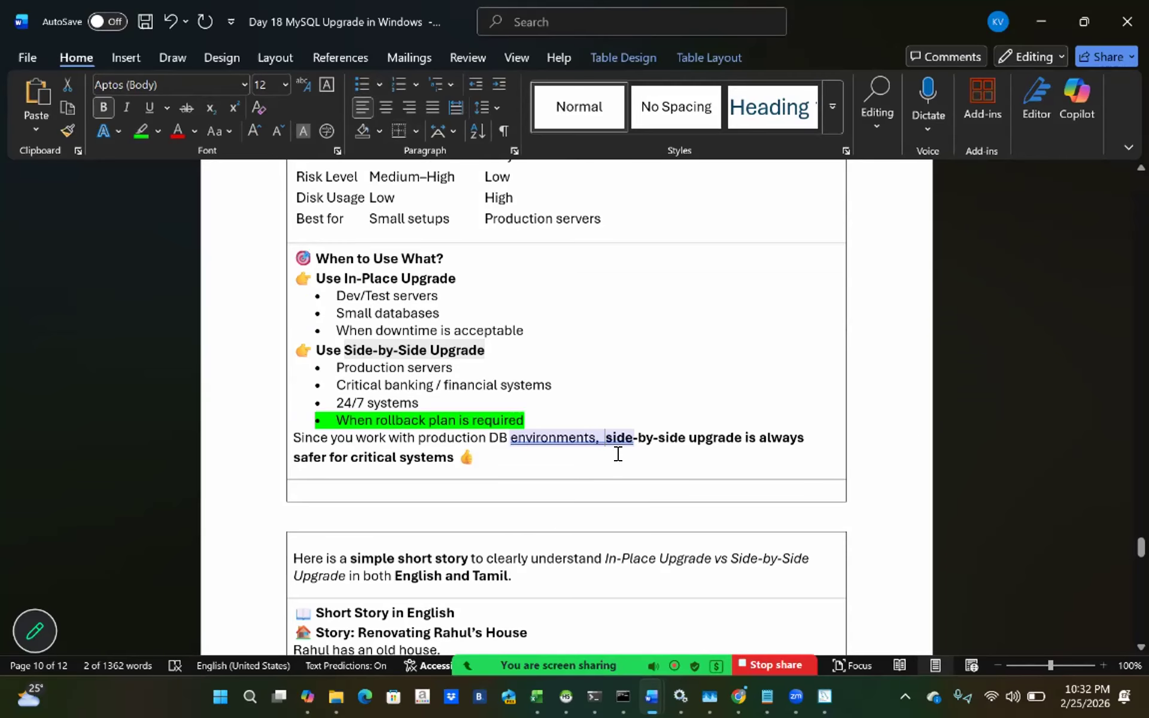
drag(604, 438, 618, 456)
click(140, 131)
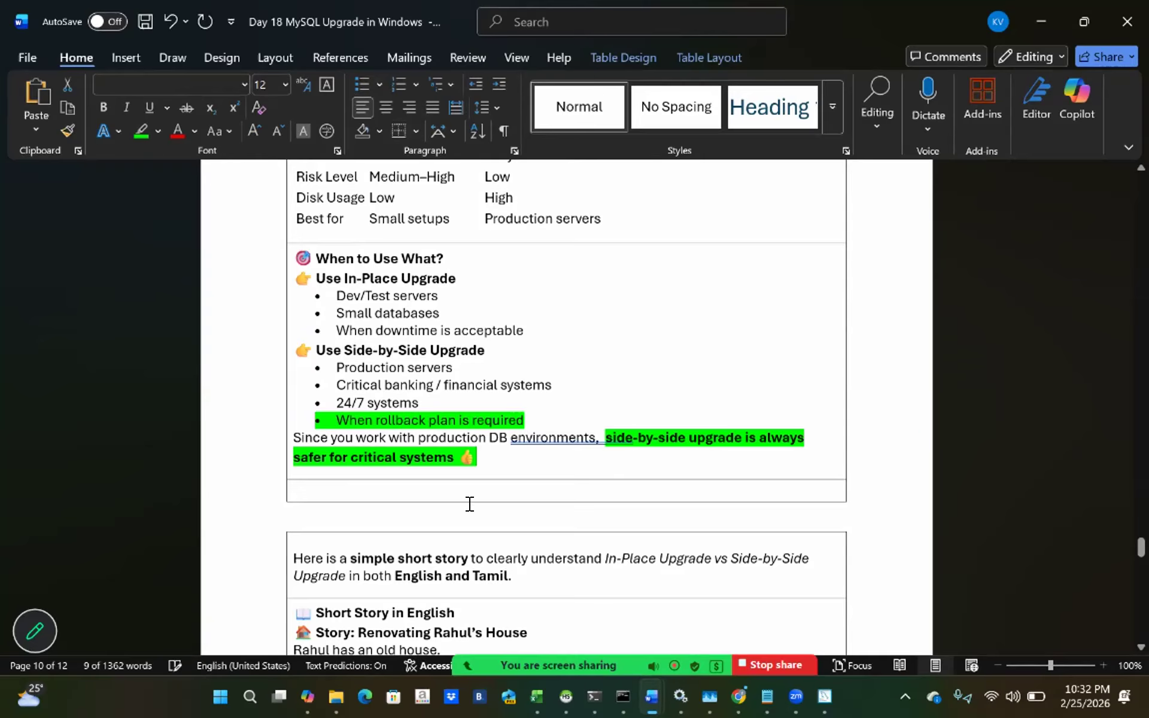
Read Option 1: In-Place Renovation in the English short story, down to the lines comparing it with an In-Place Upgrade.
scroll(559, 589, down, 2)
scroll(559, 590, down, 8)
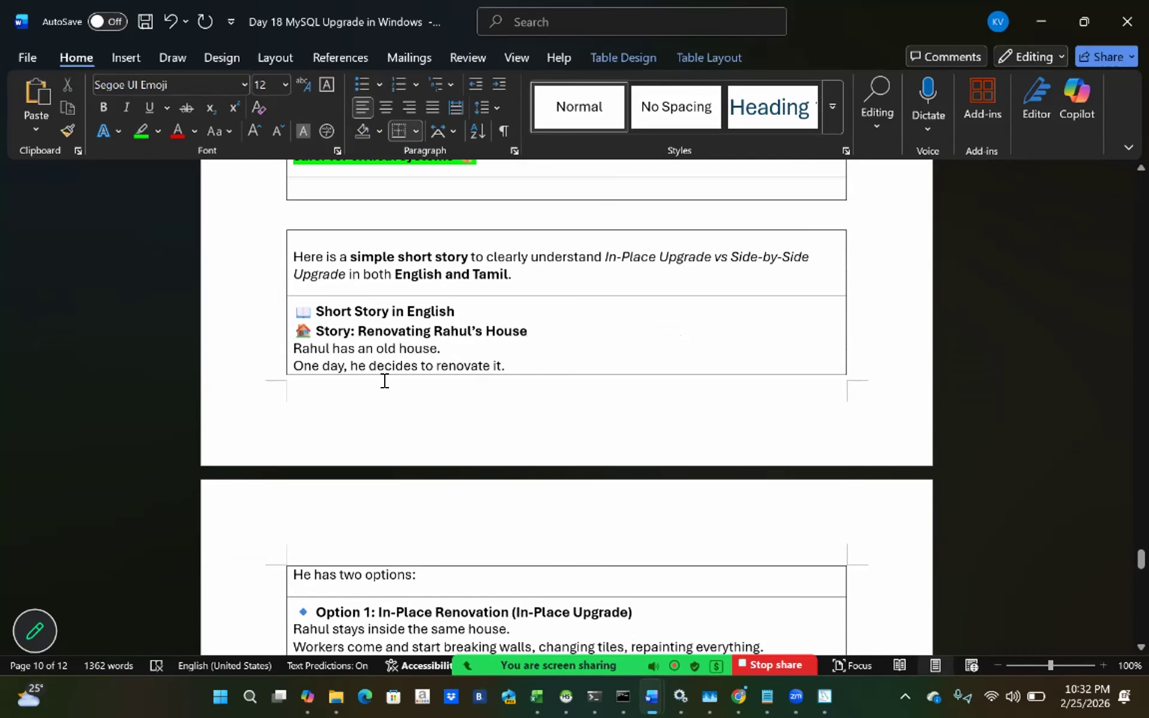
scroll(487, 387, down, 4)
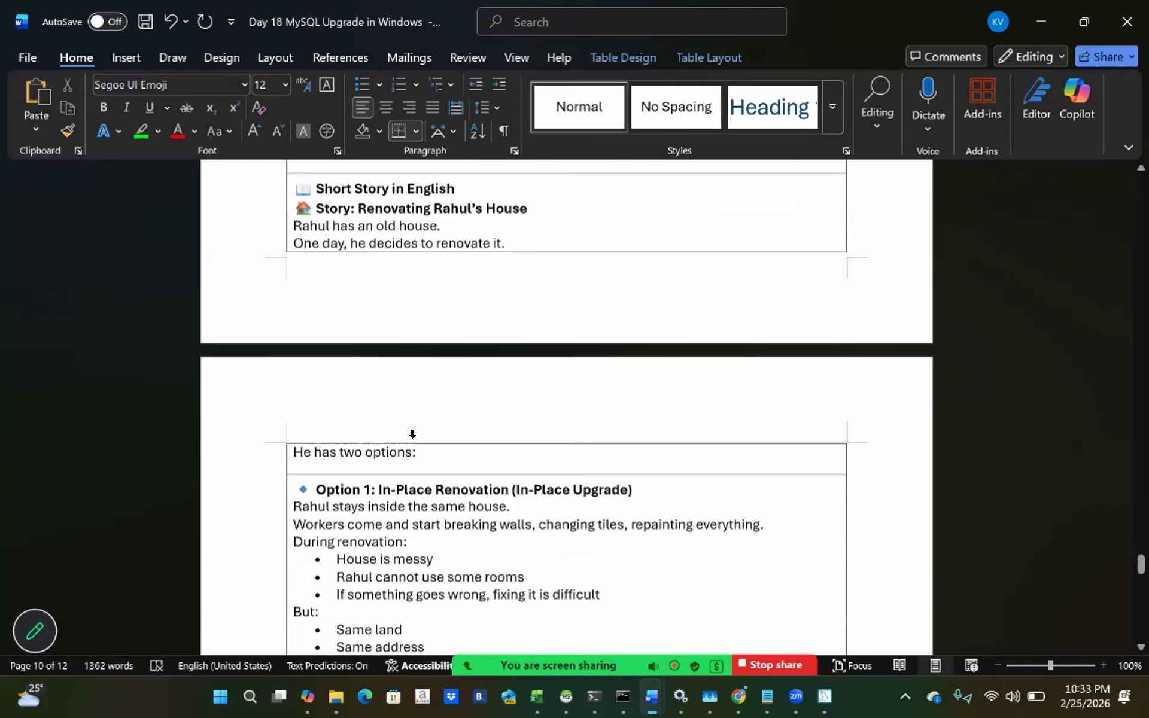
scroll(411, 456, down, 3)
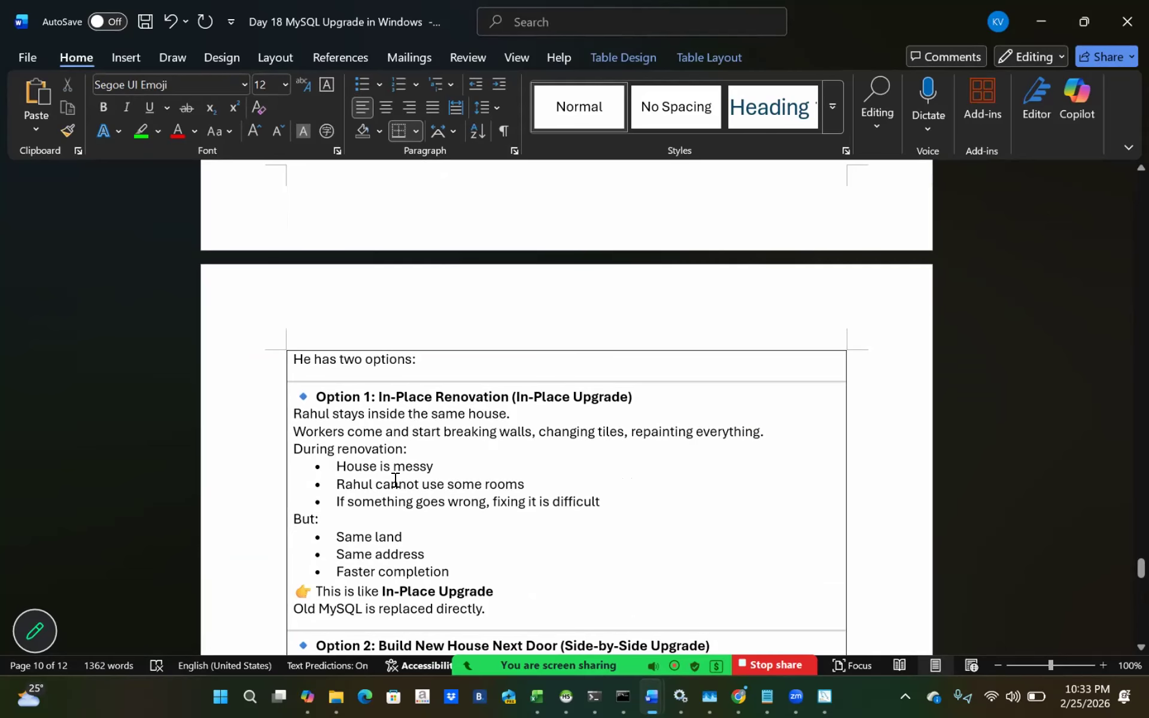
scroll(395, 481, down, 1)
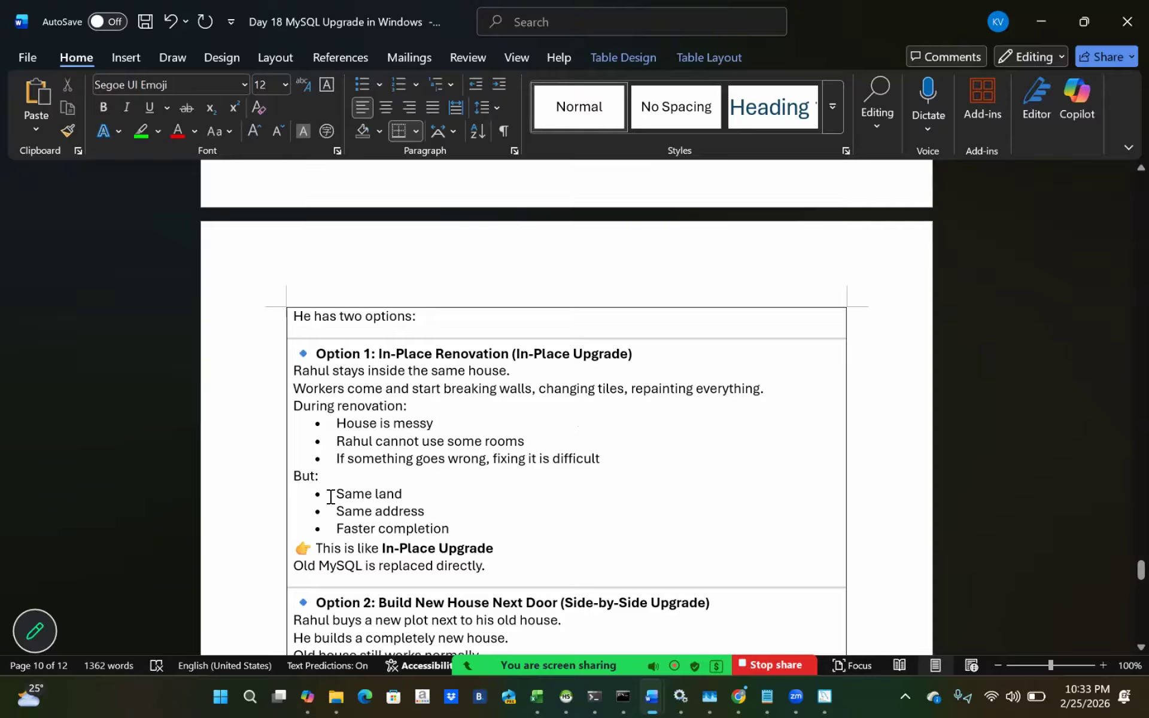
click(303, 476)
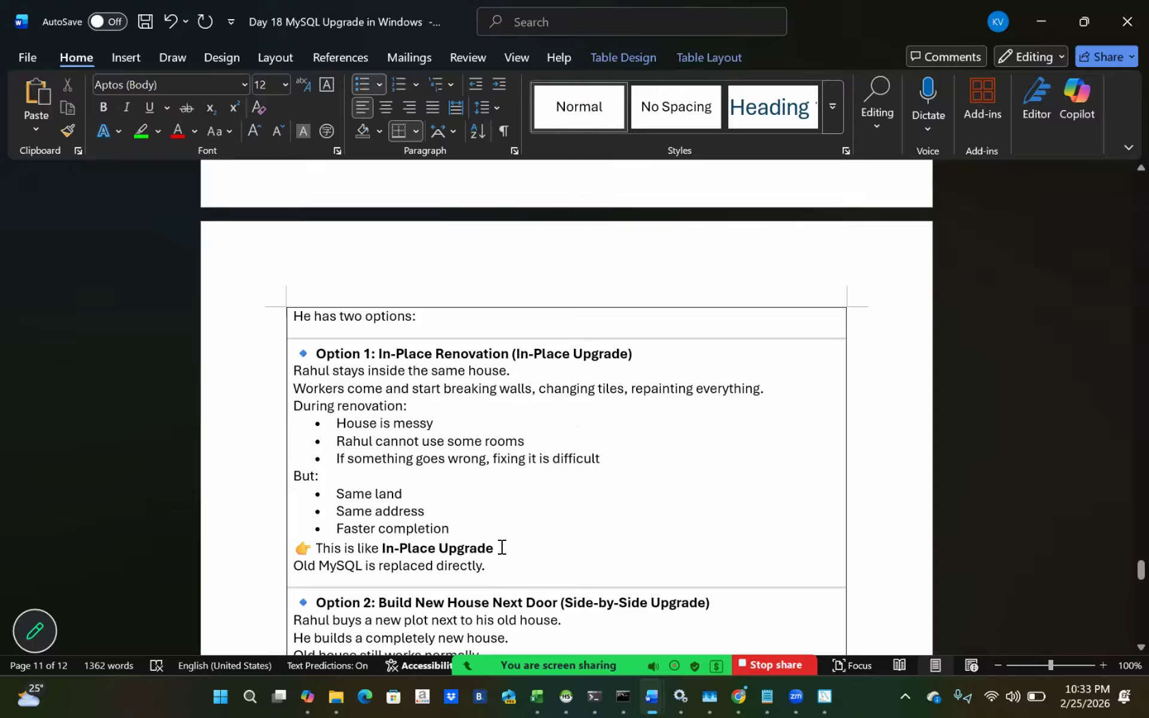
double_click(454, 547)
click(338, 564)
double_click(396, 566)
click(478, 576)
Read Option 2: Build New House Next Door, selecting the three bullets under After new house is ready.
scroll(478, 576, down, 3)
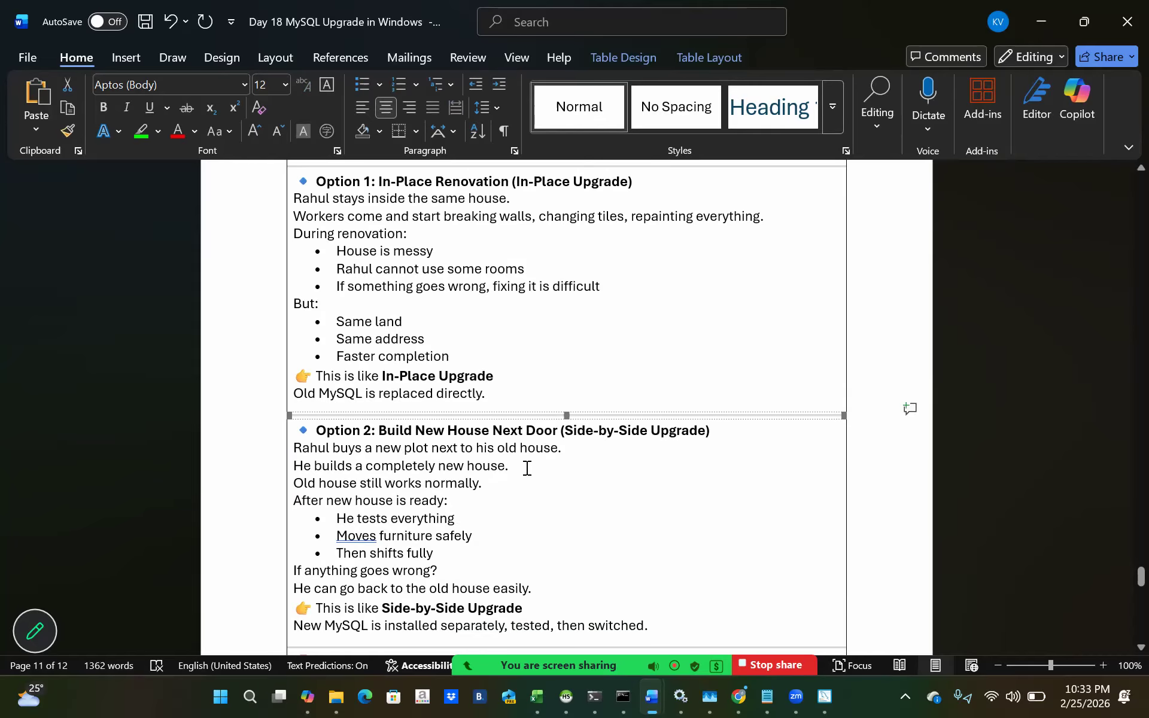
scroll(414, 443, down, 1)
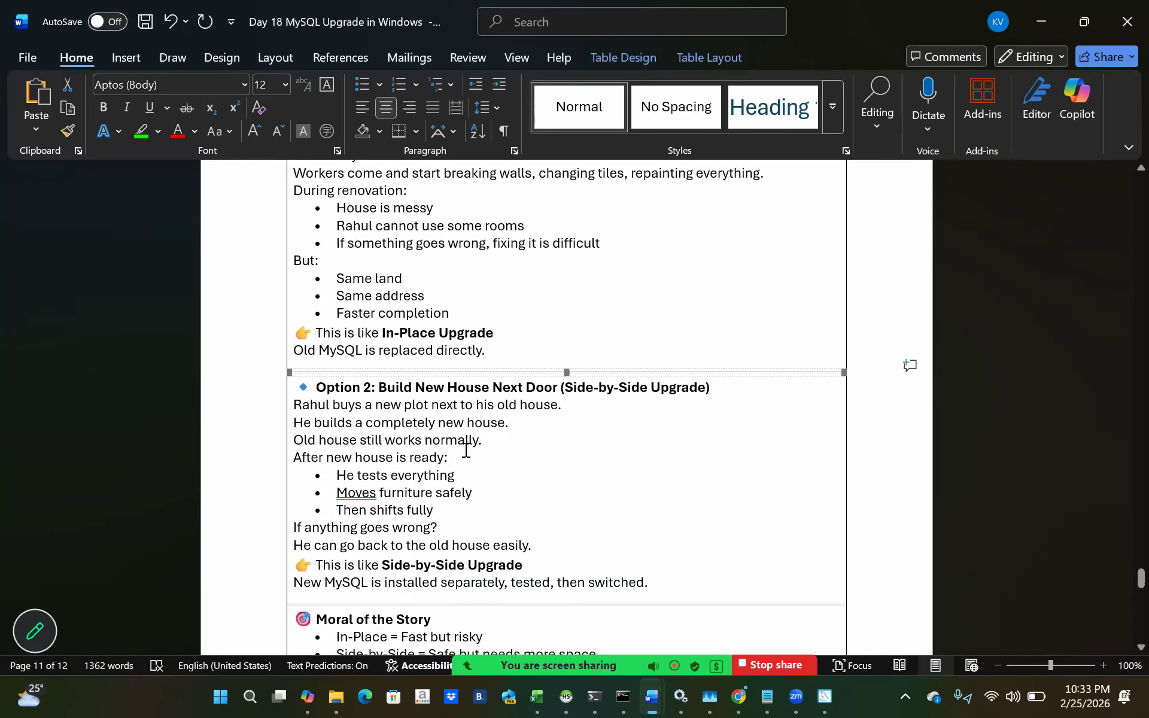
scroll(355, 463, down, 2)
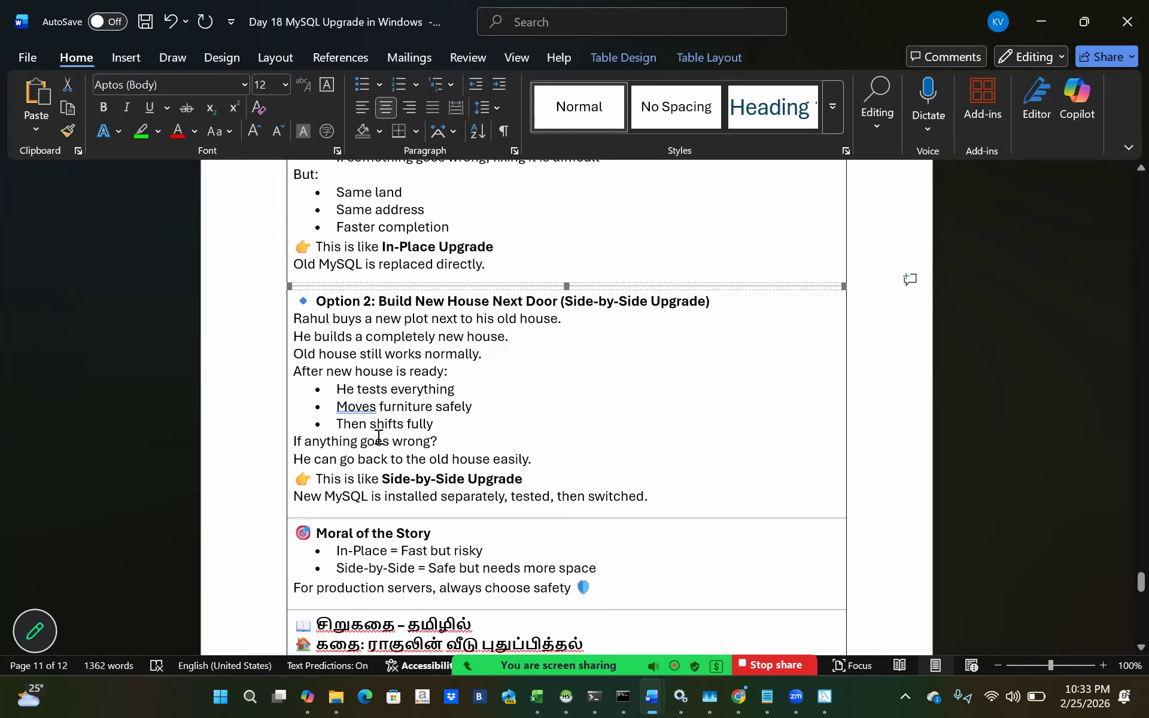
drag(441, 422, 320, 394)
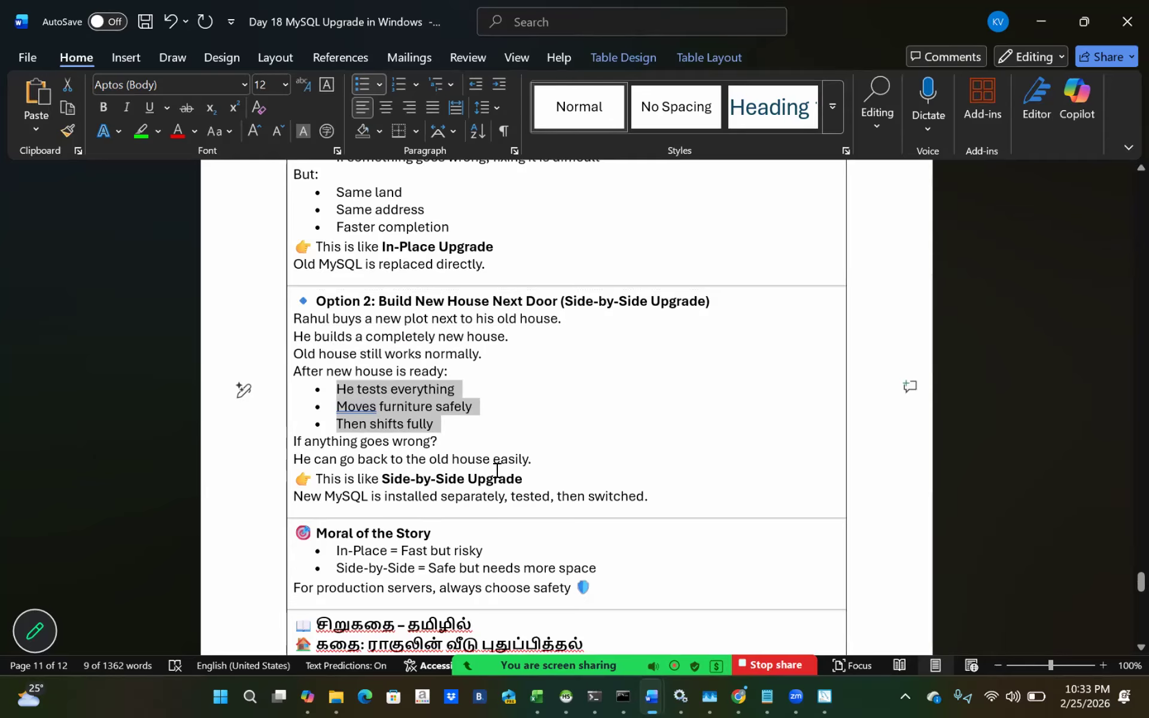
scroll(495, 469, down, 1)
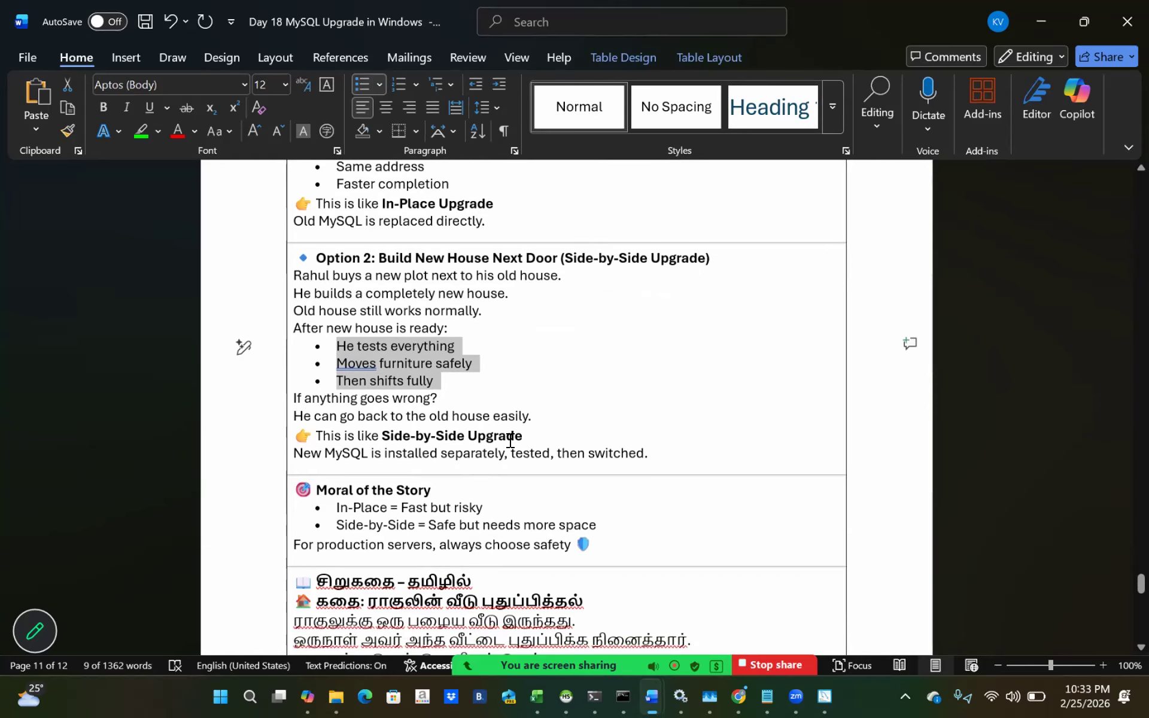
click(510, 443)
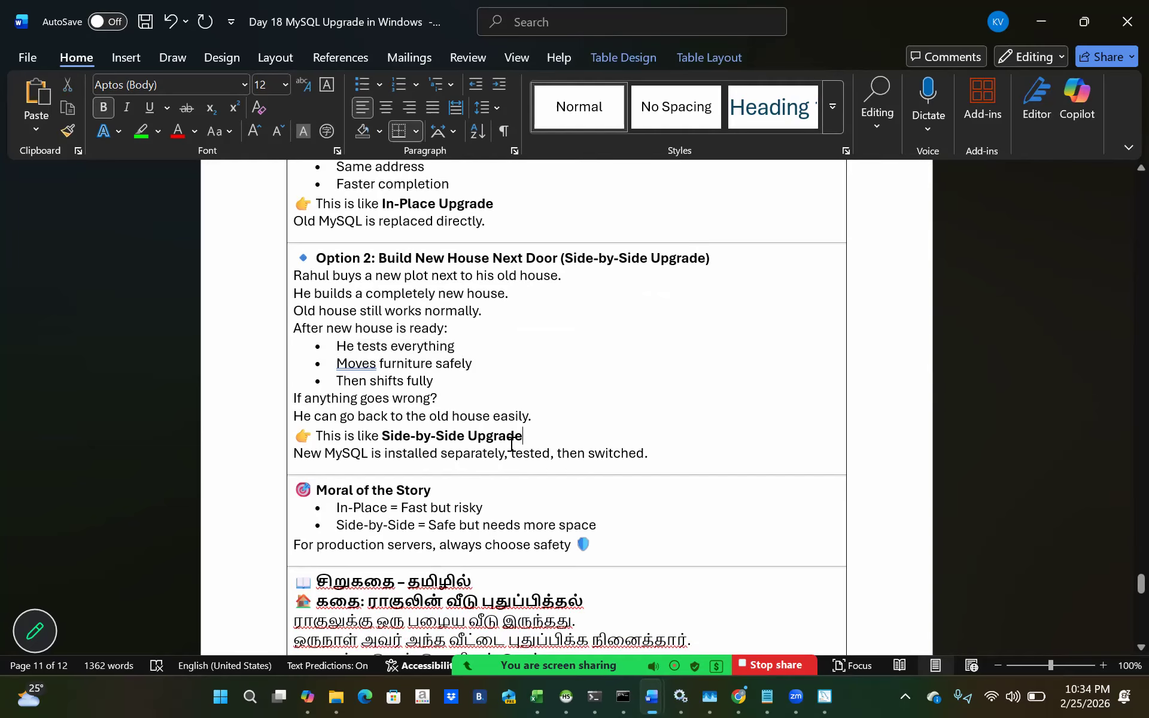
Select "but needs more space" under Moral of the Story and skim the Tamil version of the story.
scroll(461, 472, down, 2)
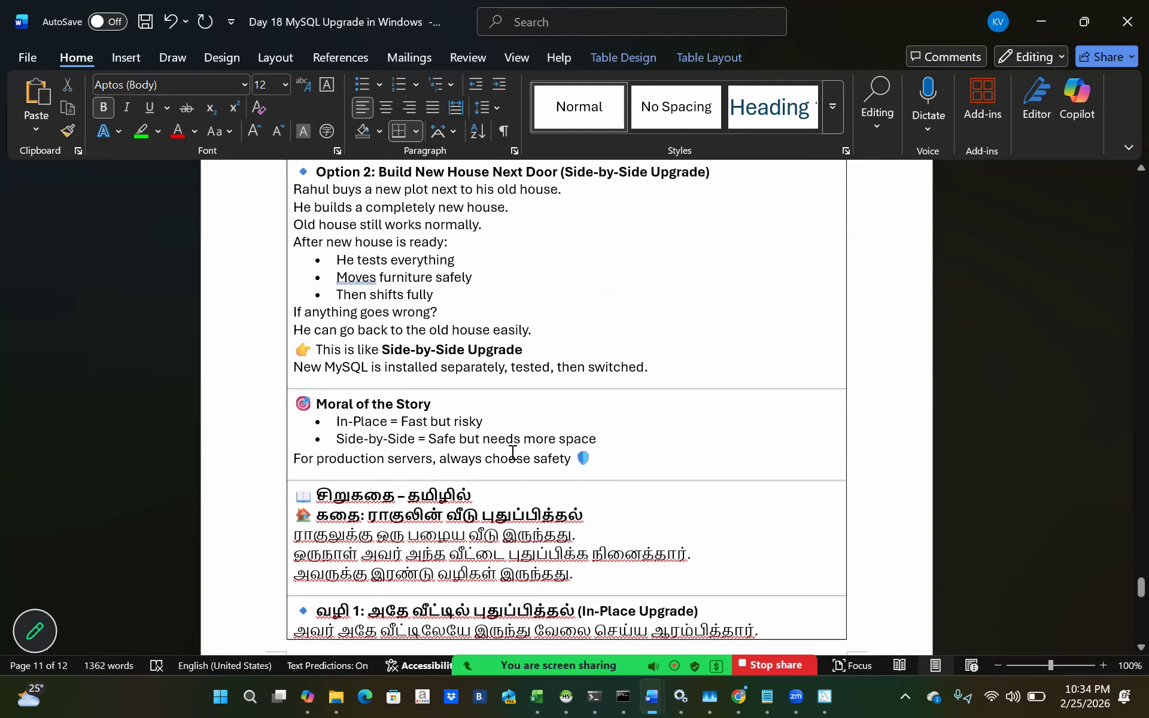
drag(460, 440, 597, 435)
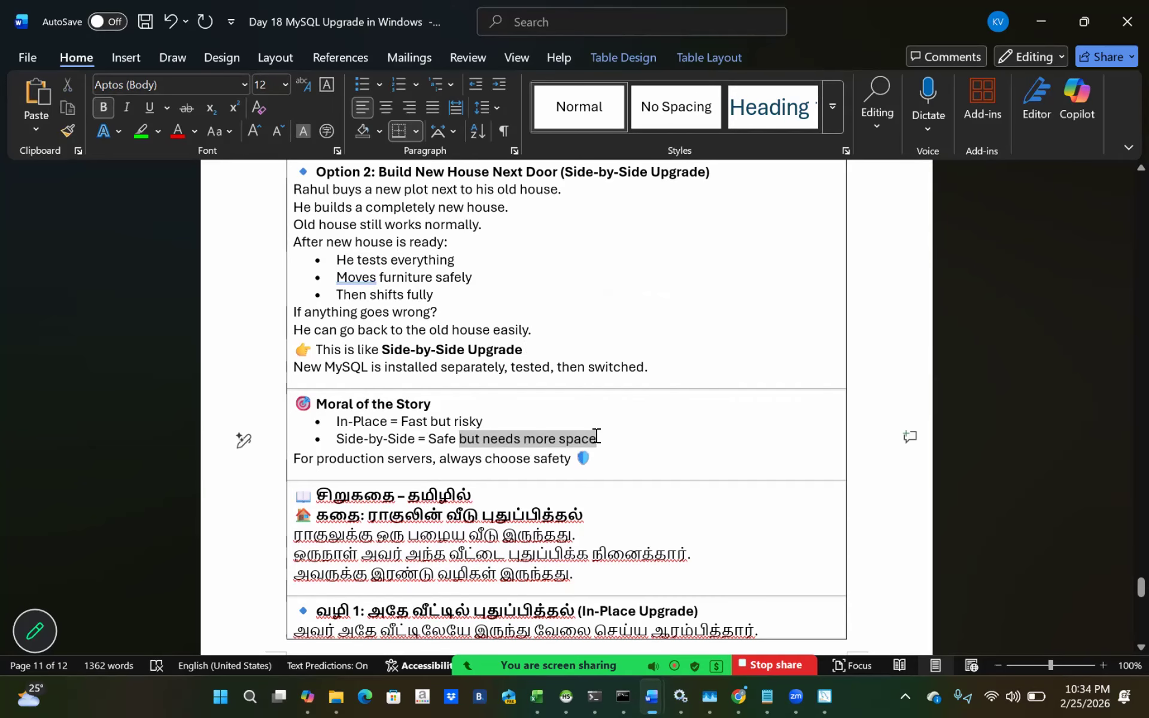
scroll(459, 513, down, 8)
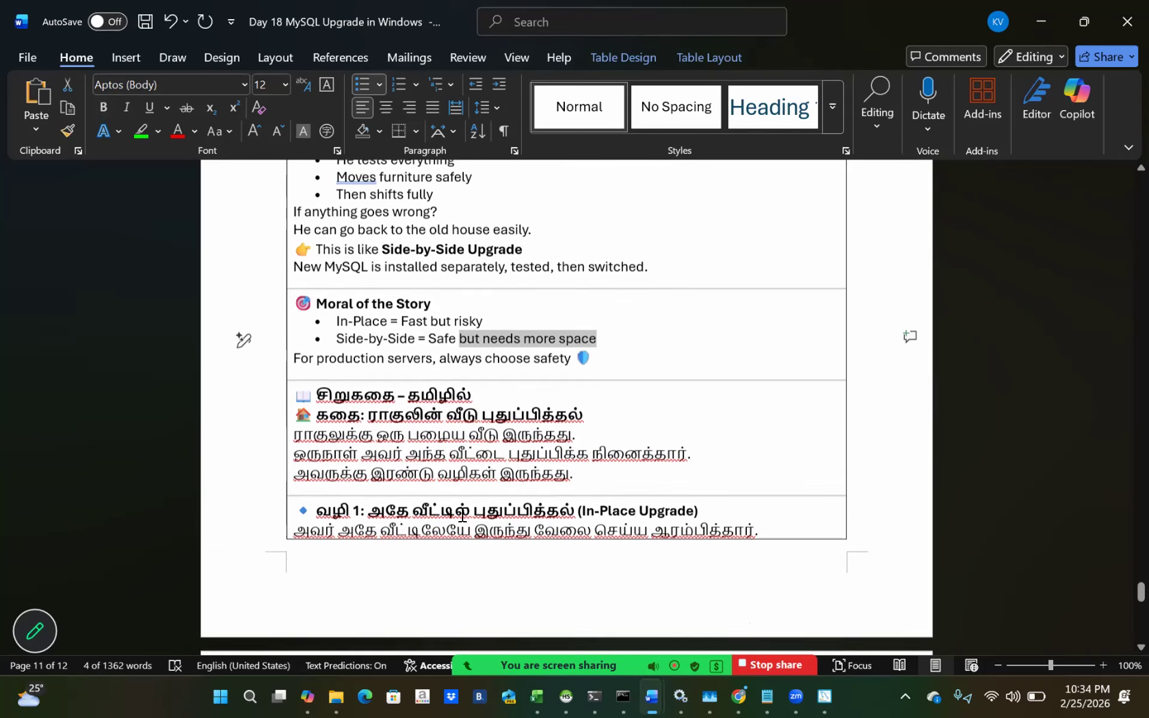
scroll(459, 513, down, 10)
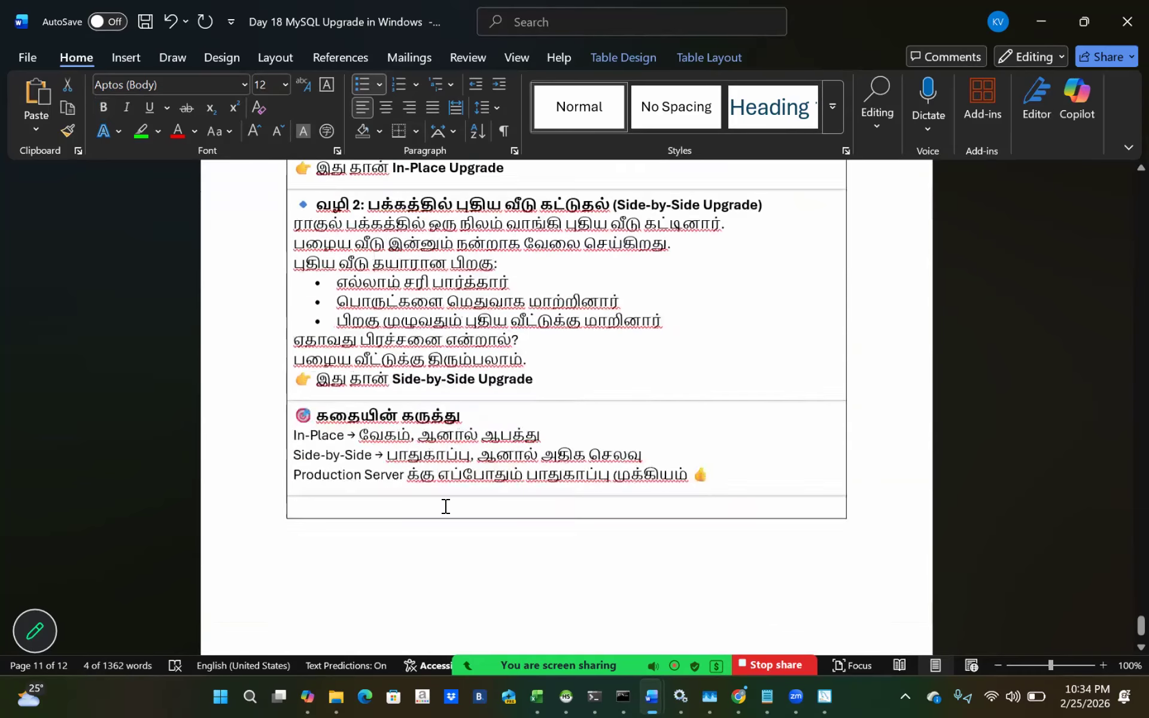
scroll(442, 506, up, 5)
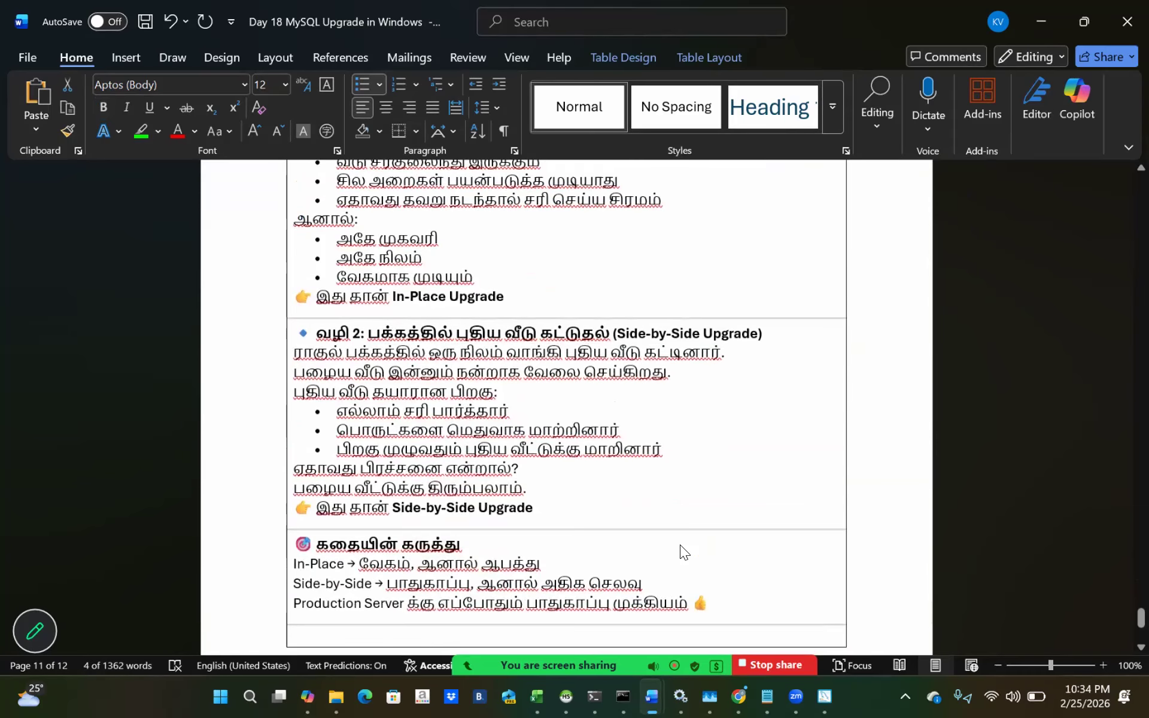
click(1117, 389)
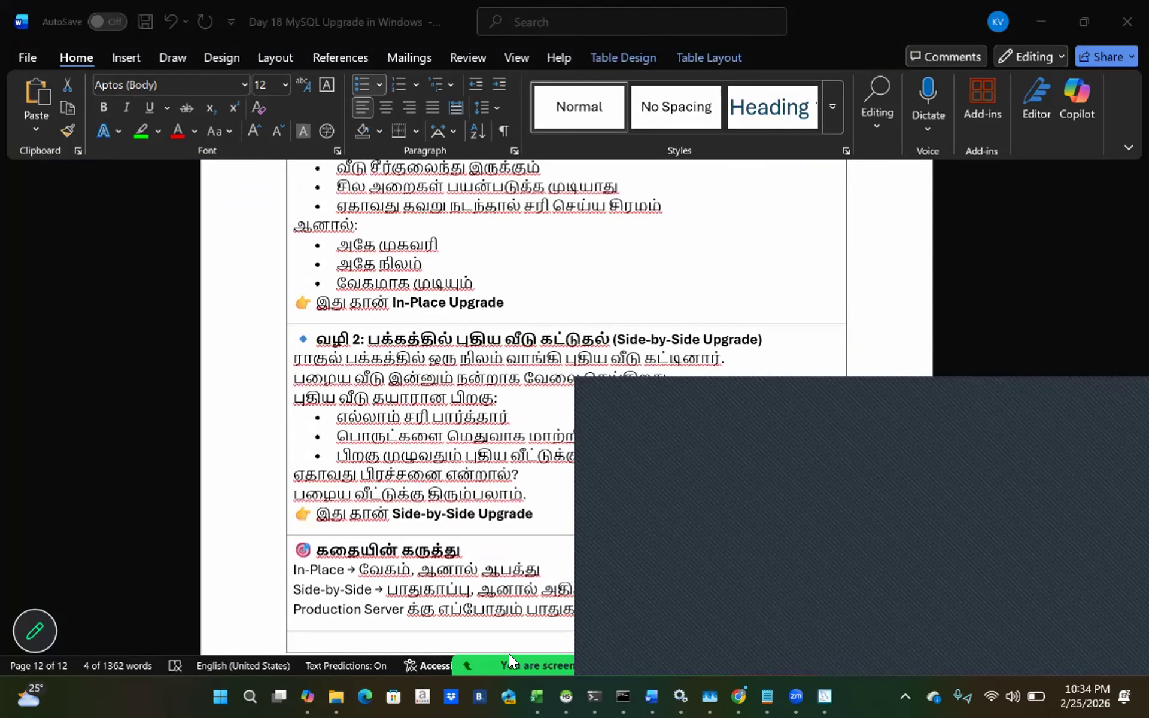
click(627, 462)
scroll(627, 461, up, 8)
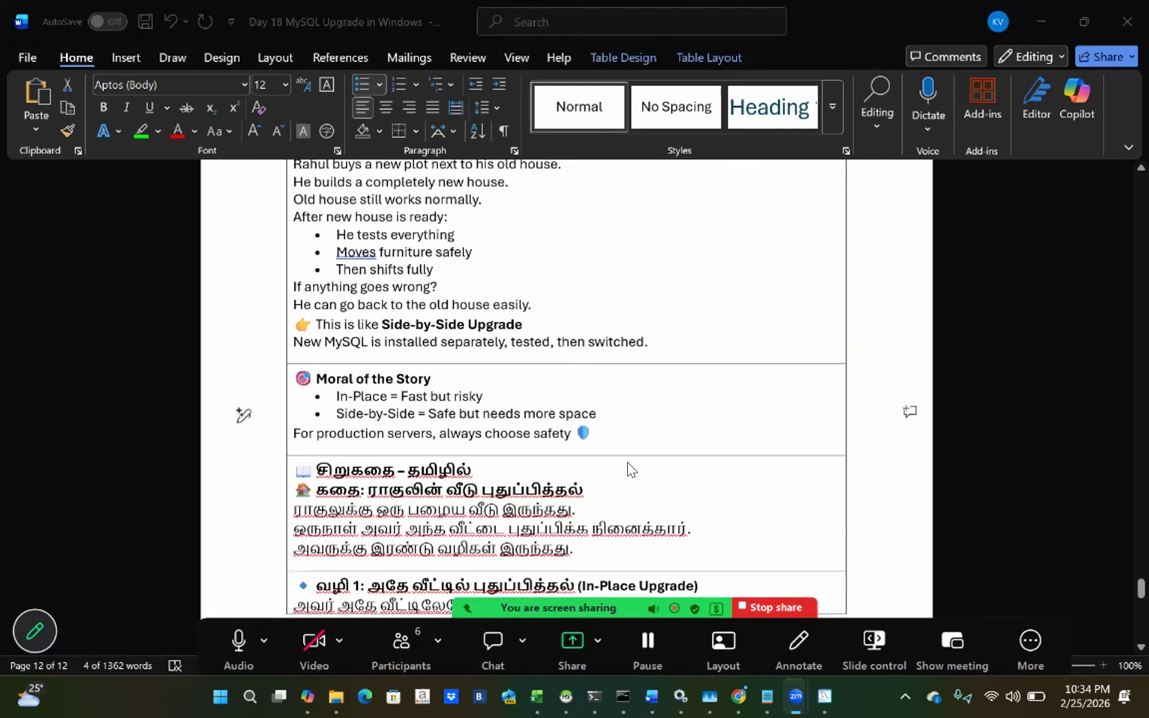
scroll(610, 472, up, 2)
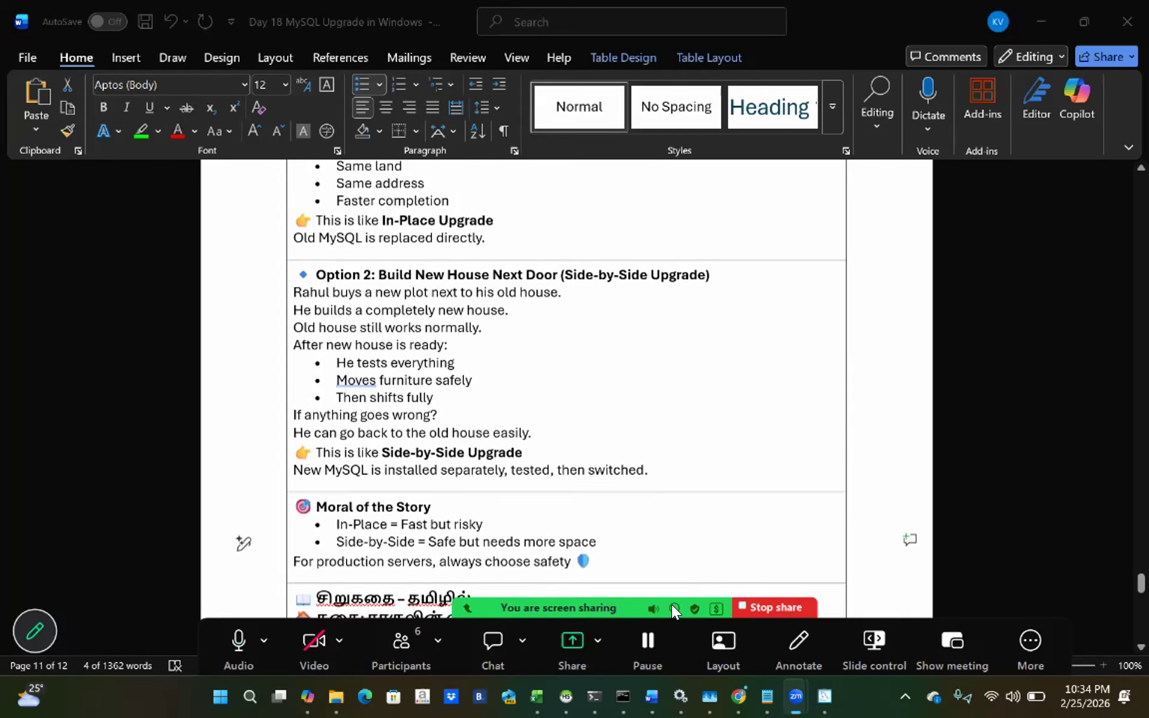
Switch to the Day 17 Class Interview Questions and Answers document and skim it from its first page to its end.
mouse_move(651, 695)
click(540, 610)
drag(1117, 613, 1118, 191)
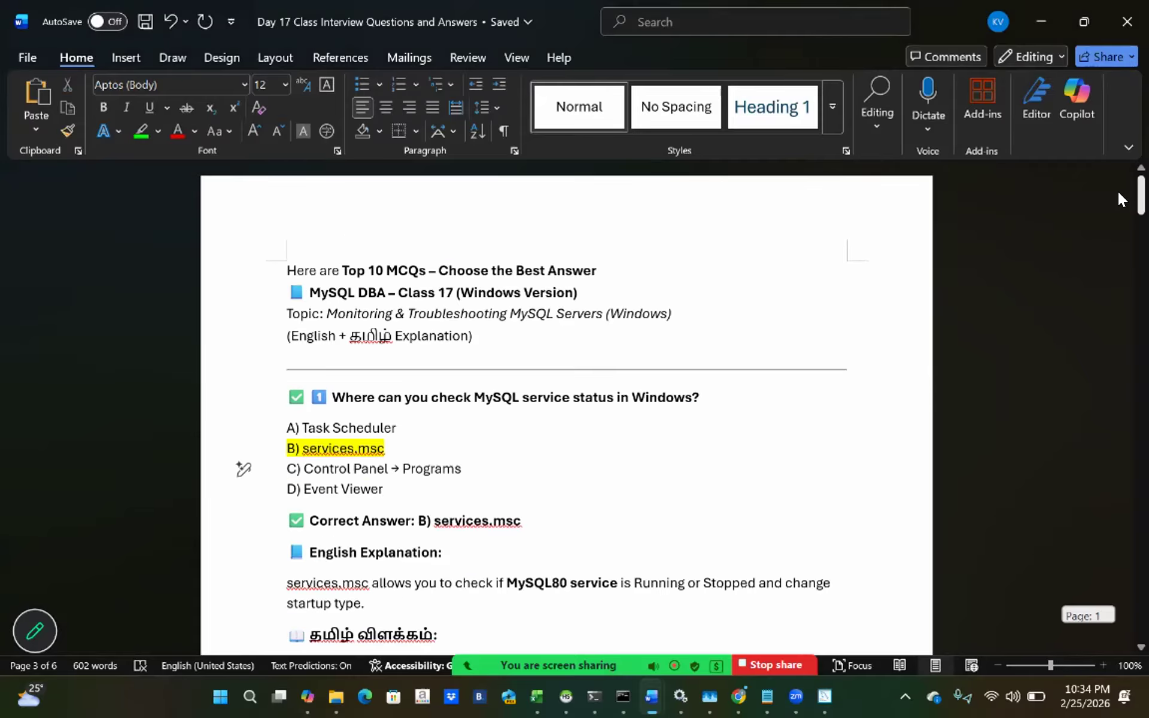
drag(1117, 202, 1094, 598)
Return to the Day 18 MySQL Upgrade in Windows document and go back to its beginning.
mouse_move(539, 687)
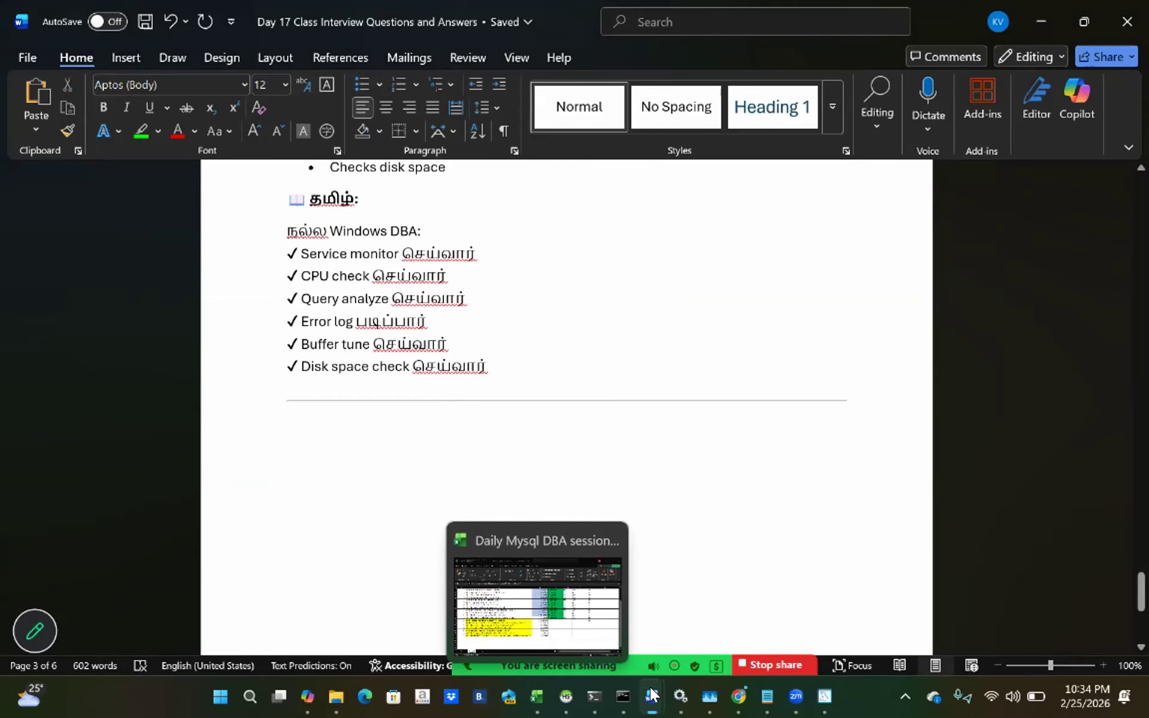
mouse_move(650, 687)
click(364, 530)
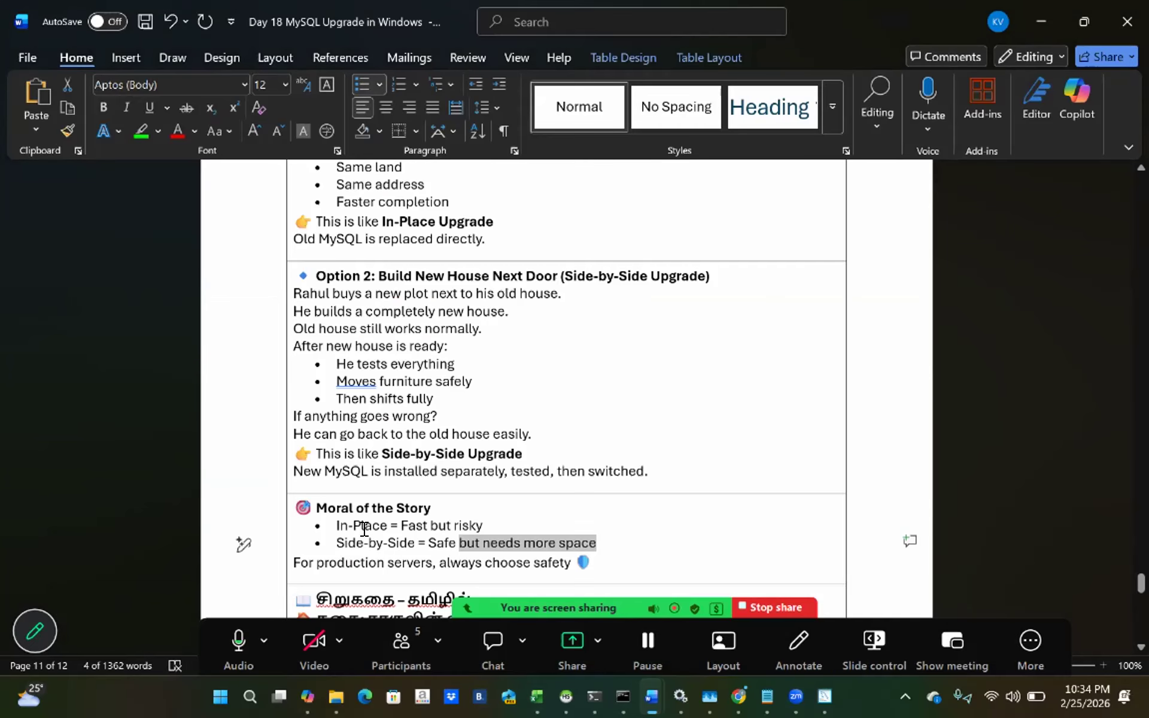
drag(1118, 577, 1029, 141)
Compare the MySQL client sessions from before and after the upgrade, selecting the Server version line in each status output.
click(615, 694)
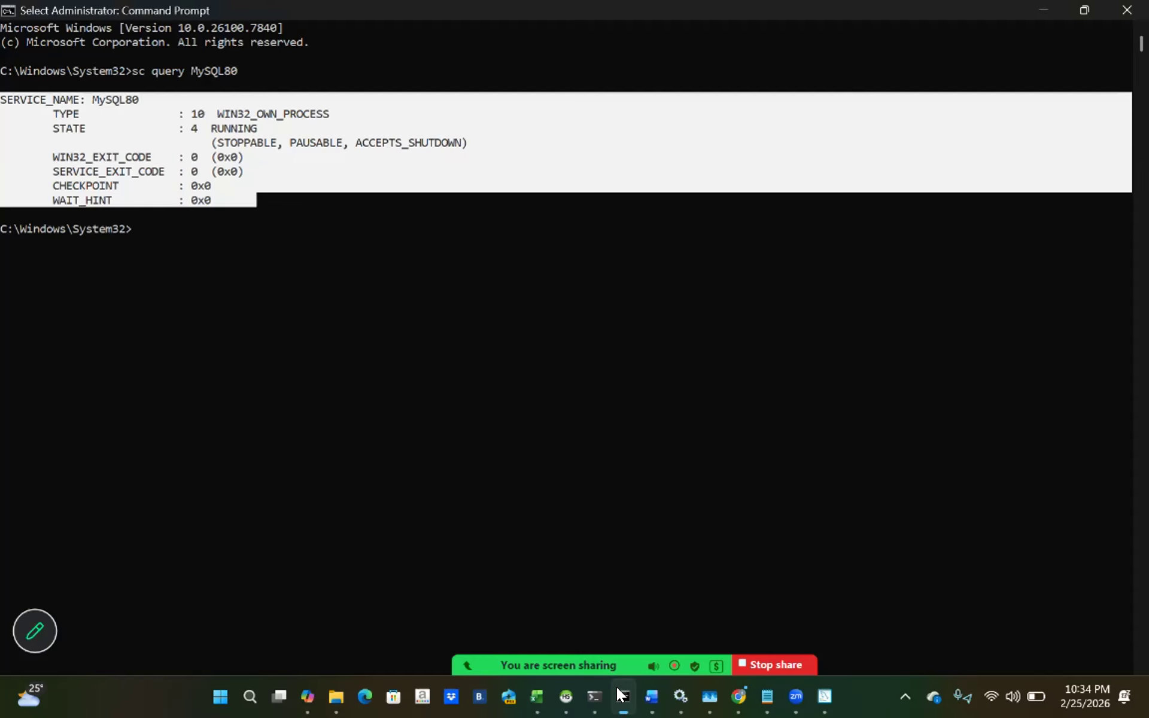
click(592, 688)
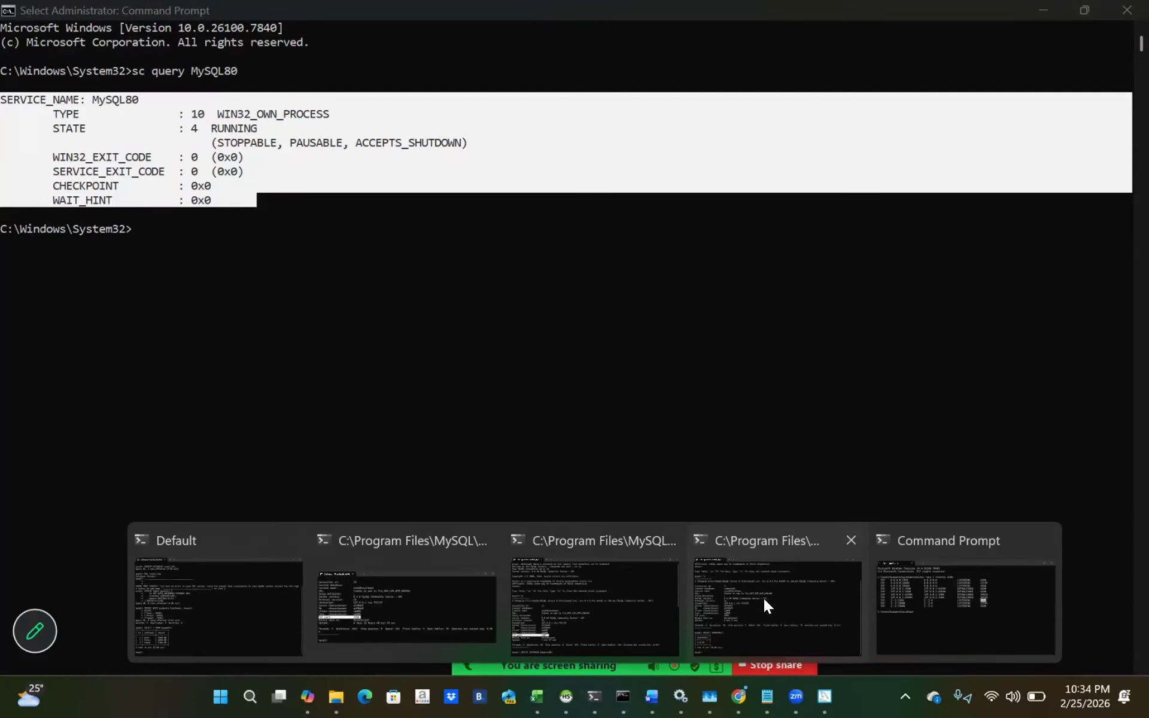
click(759, 603)
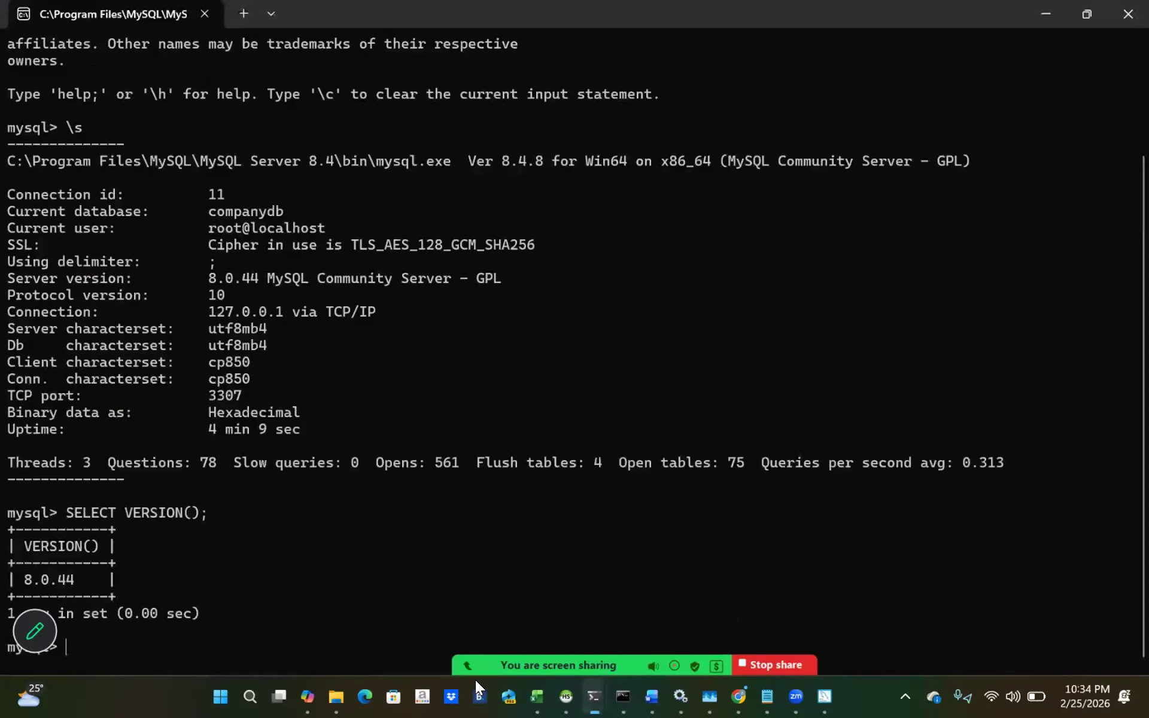
click(588, 688)
click(556, 615)
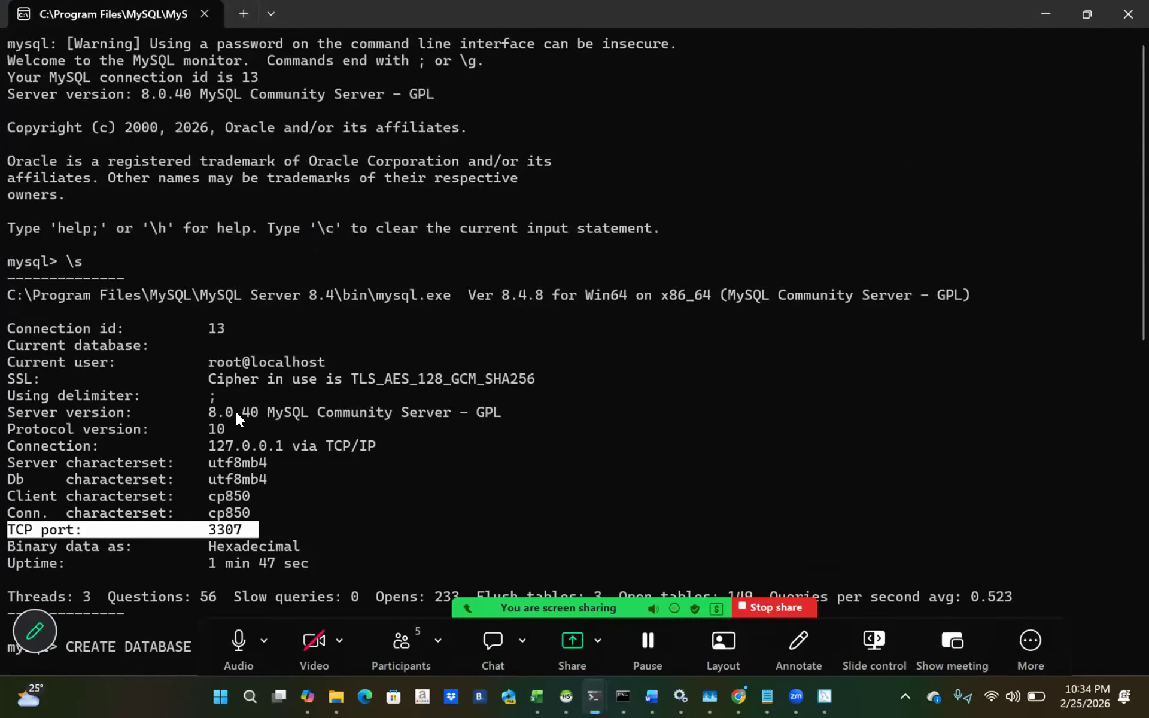
drag(8, 412, 254, 413)
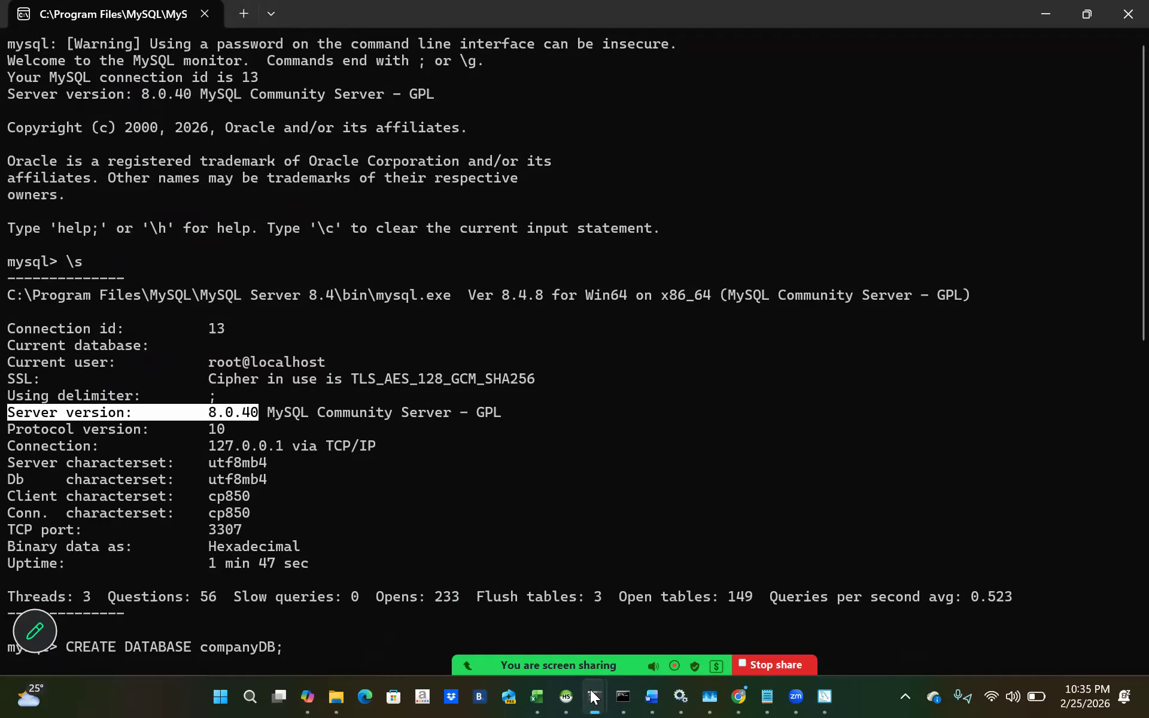
click(744, 603)
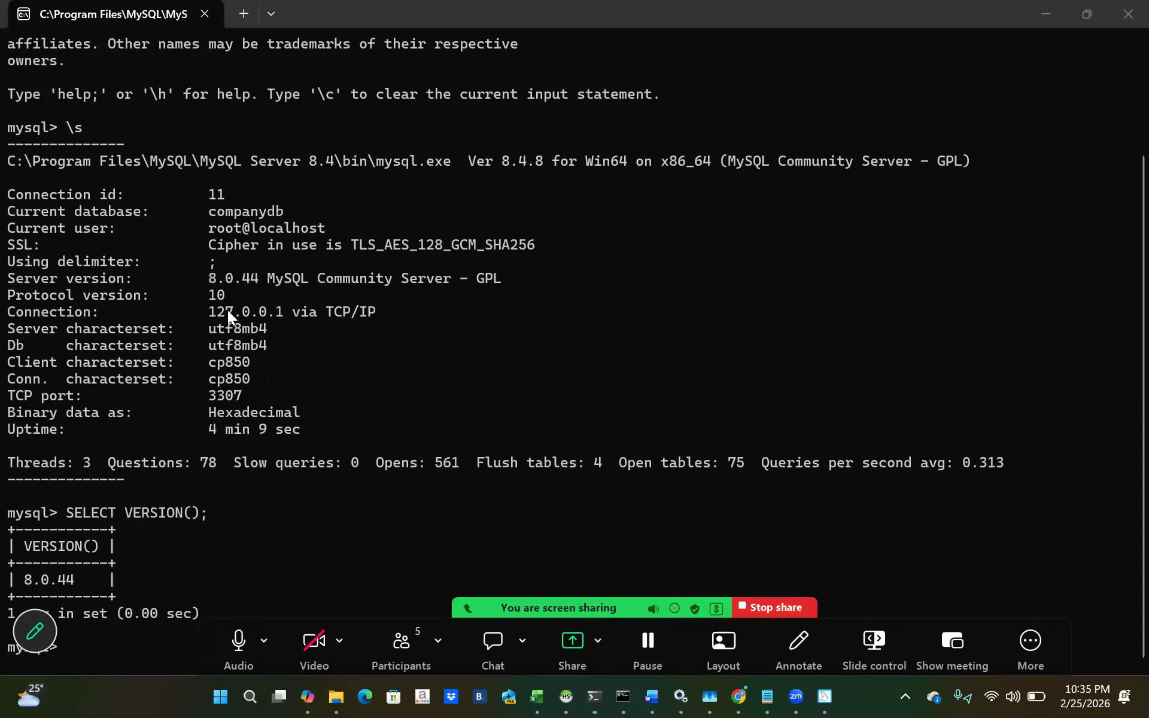
drag(13, 281, 497, 275)
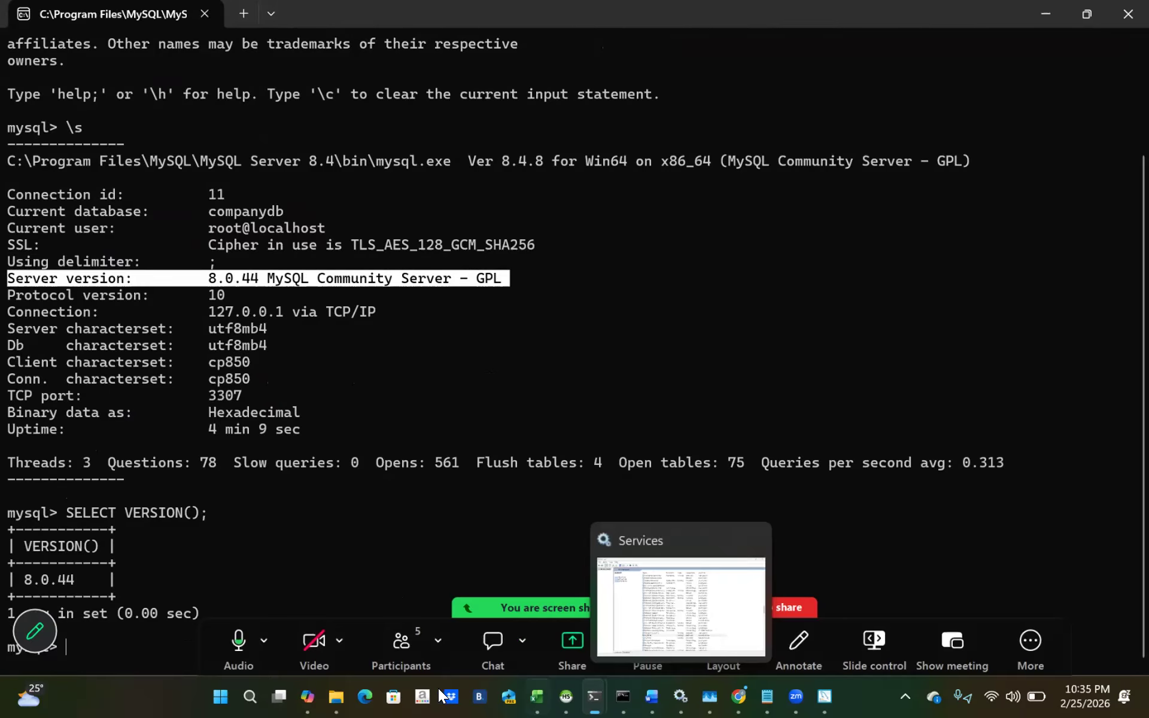
Switch to the Daily Affirmation for MySQL Learners document in Word.
mouse_move(652, 696)
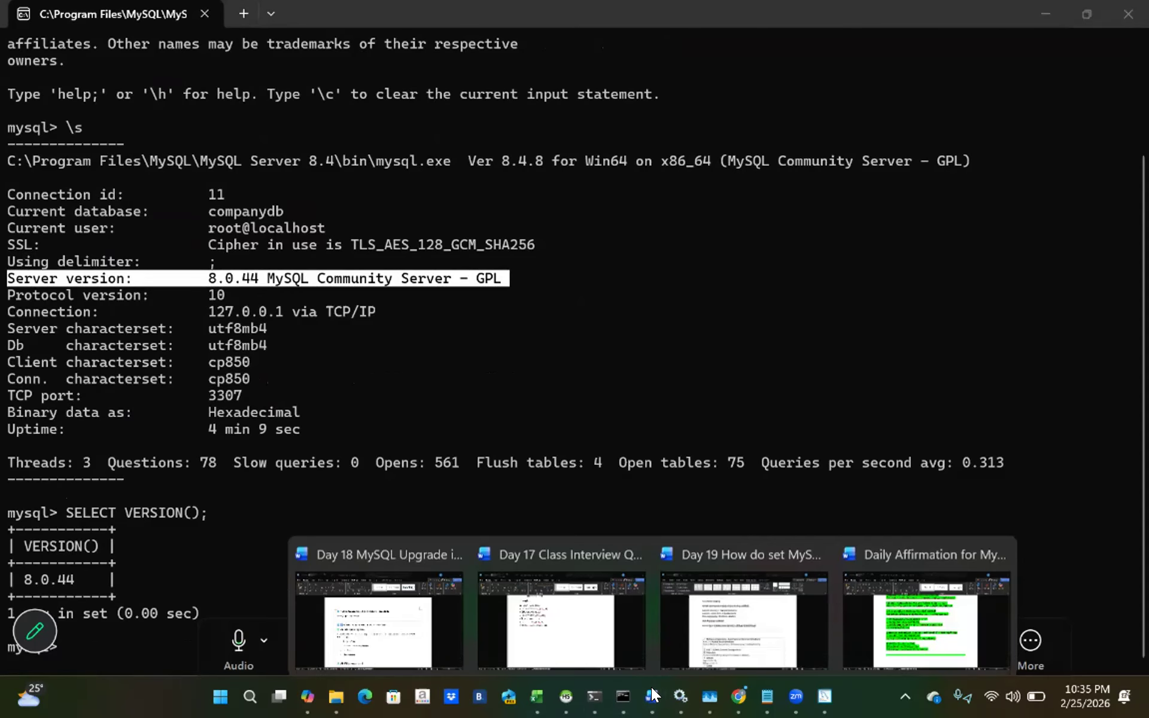
click(913, 608)
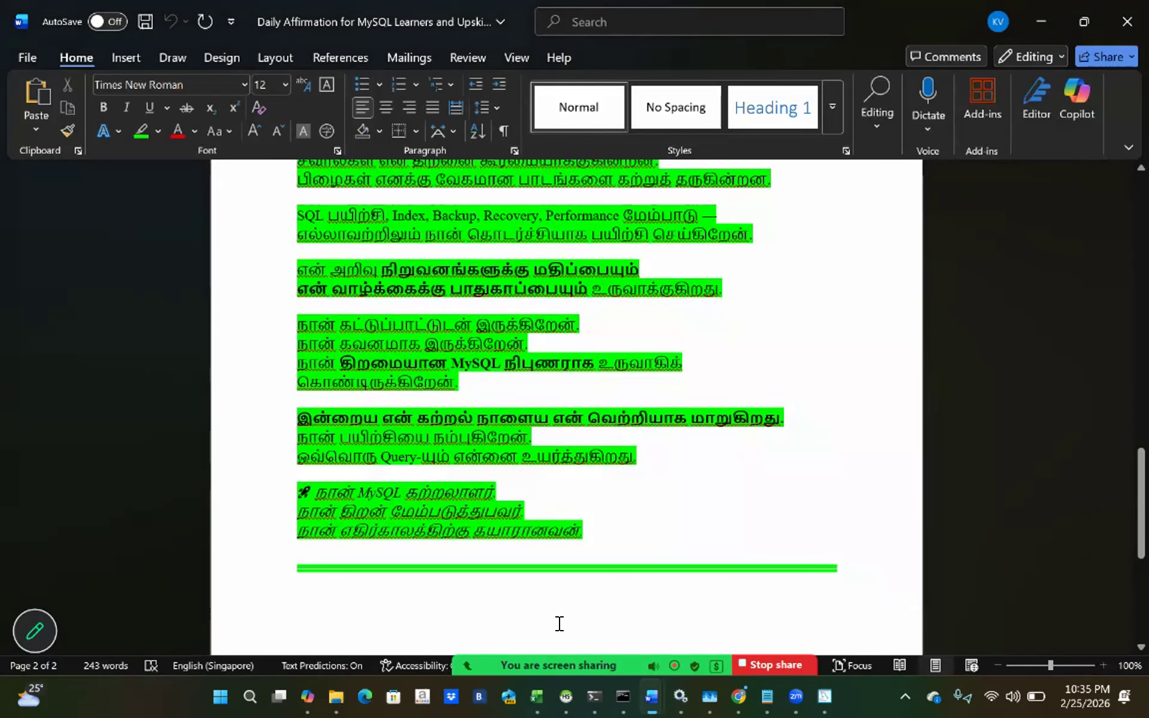
Check the upcoming classes in the Daily Mysql DBA session Tracker workbook in Excel, then return to the Daily Affirmation document in Word.
click(537, 694)
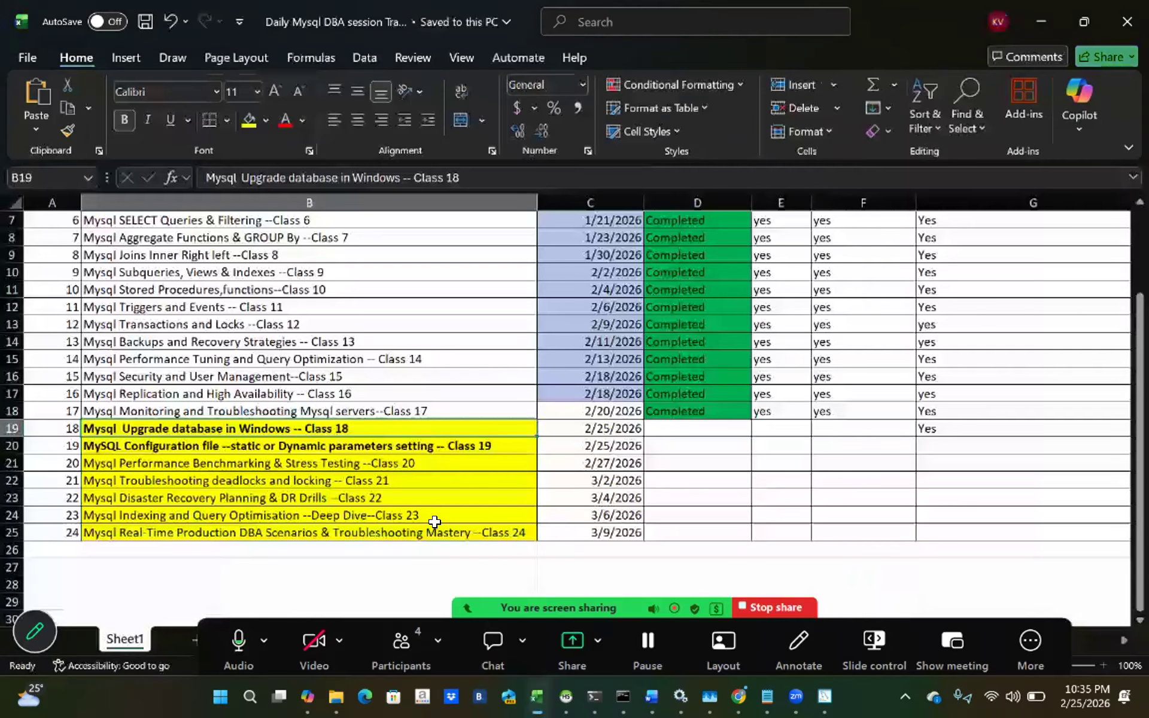
click(413, 564)
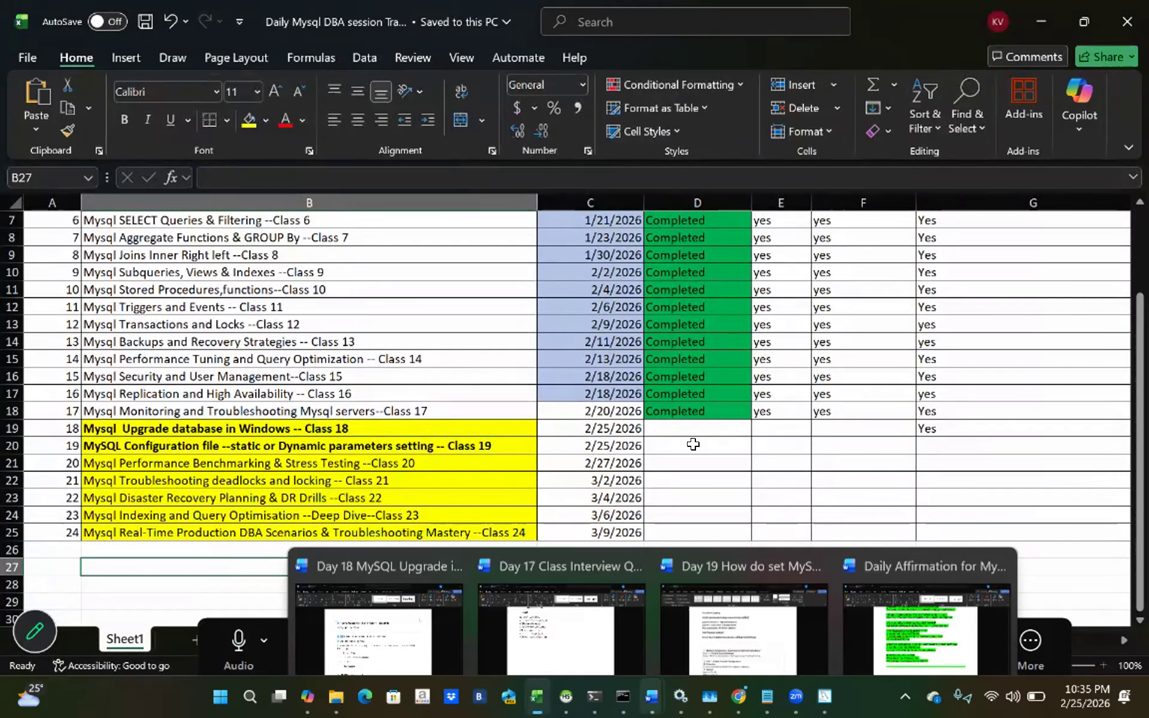
click(536, 687)
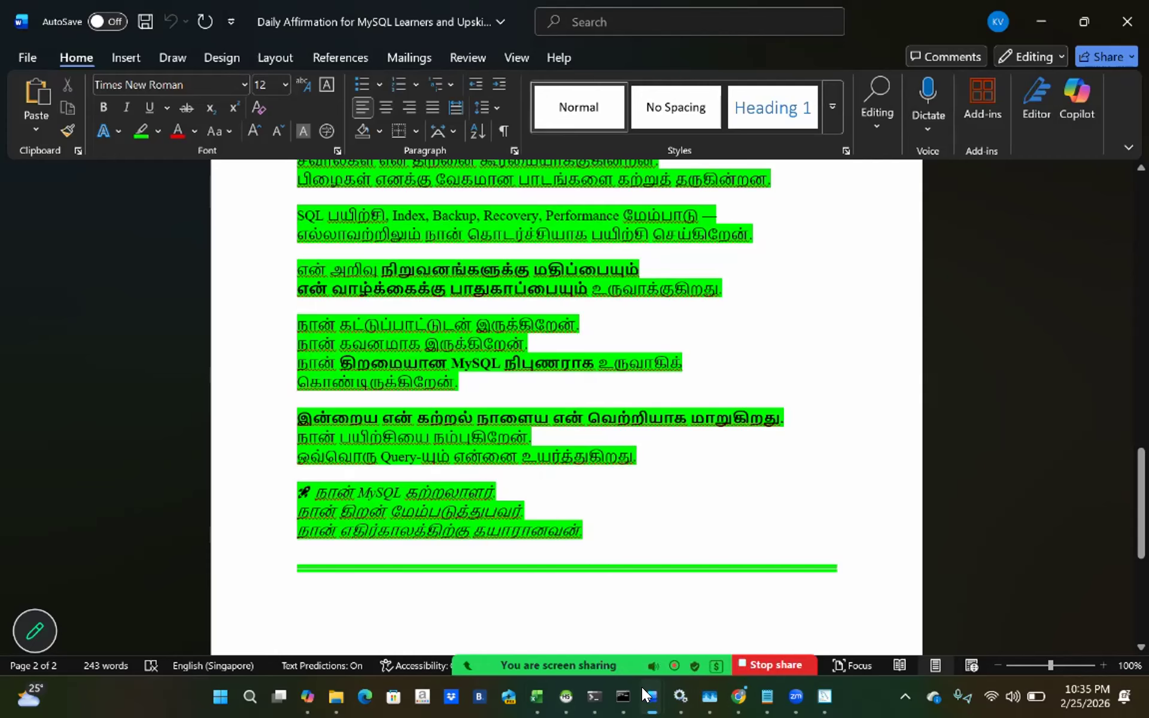
Switch to the Day 18 MySQL Upgrade in Windows document and go to the in-place versus side-by-side upgrade story on page 11.
mouse_move(641, 687)
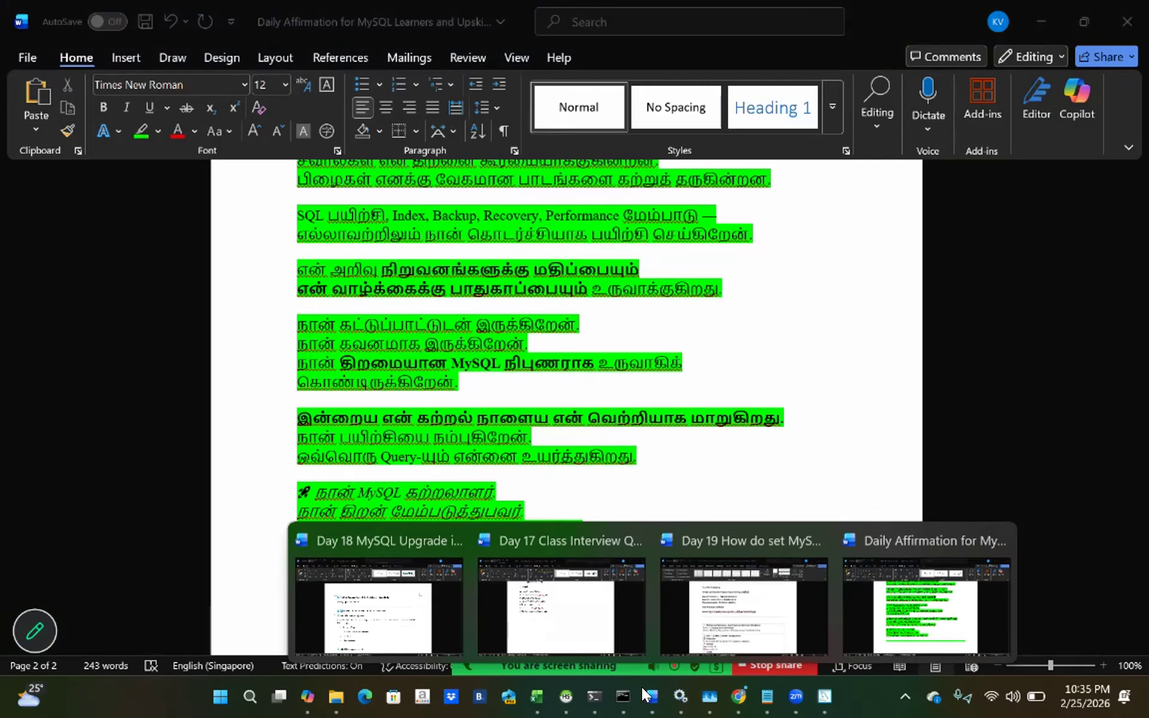
click(383, 542)
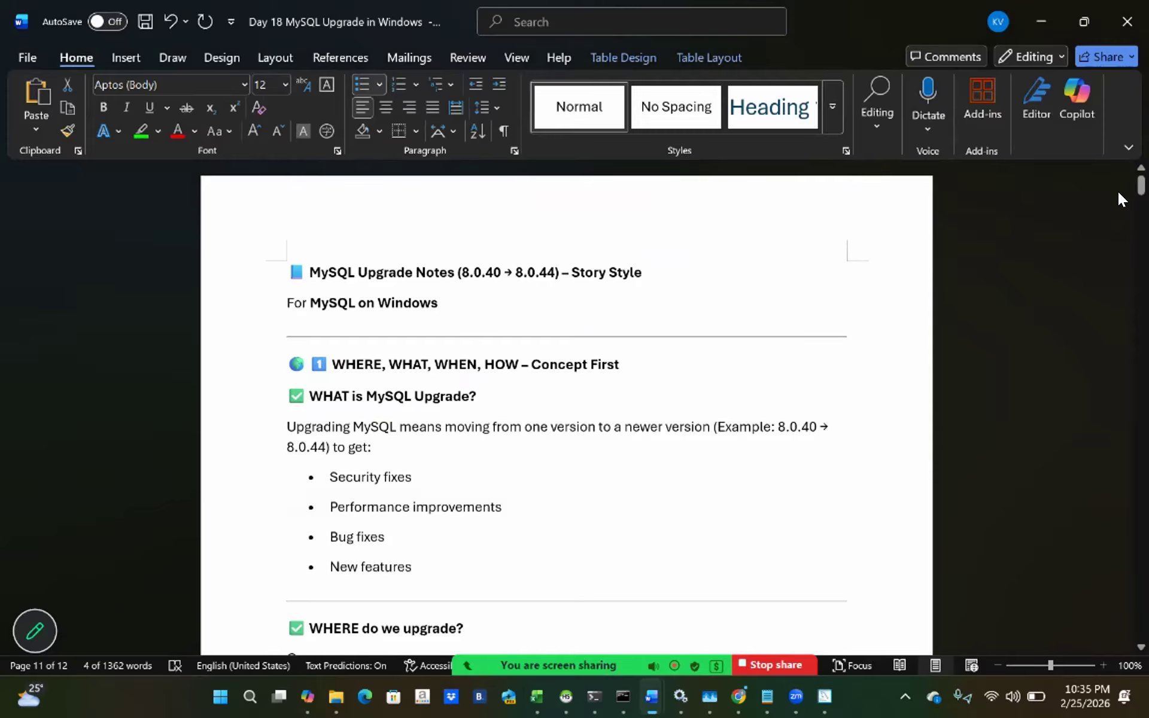
drag(1117, 242, 1081, 568)
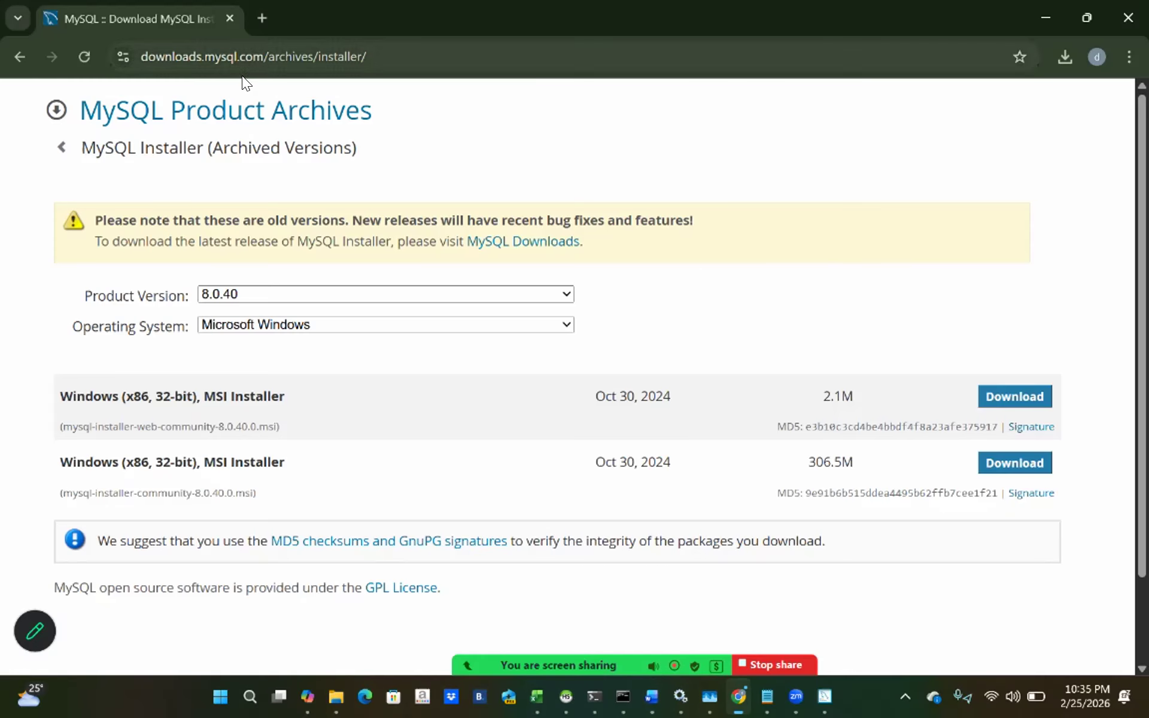
In a new Chrome tab, open the bookmarked DATABASE MASTERY IN TAMIL Drive folder and go into its MYSQLDBA_05012026 subfolder.
click(254, 12)
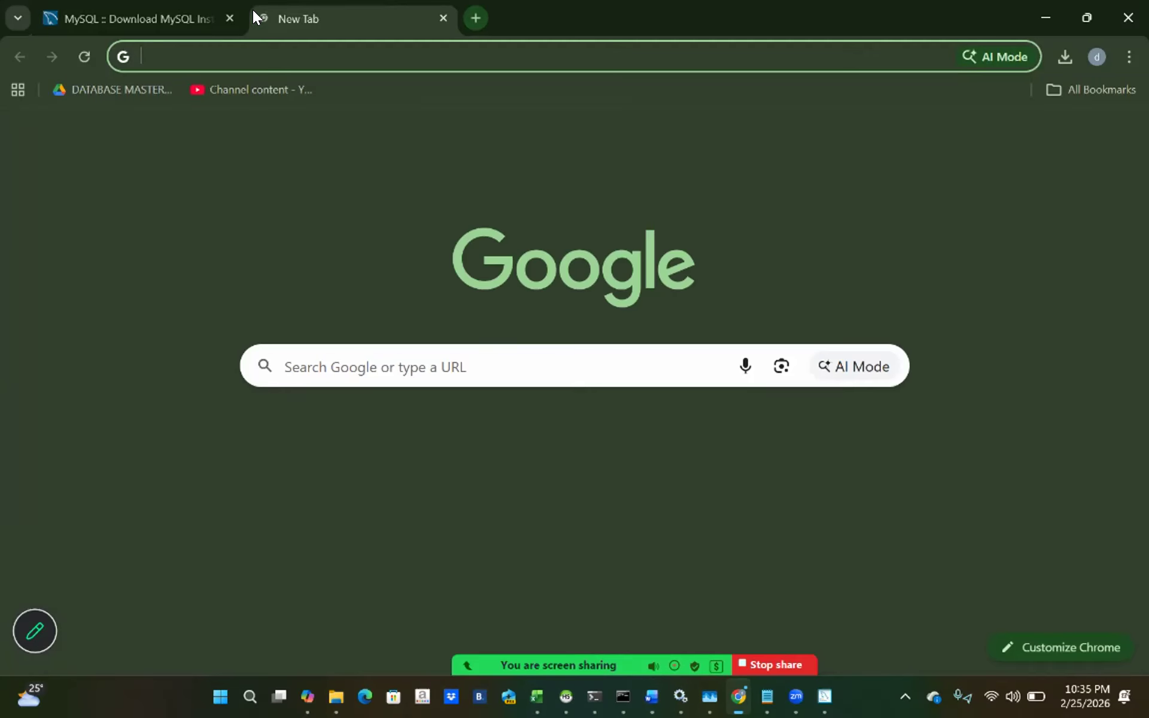
click(133, 91)
click(474, 21)
click(377, 23)
double_click(331, 294)
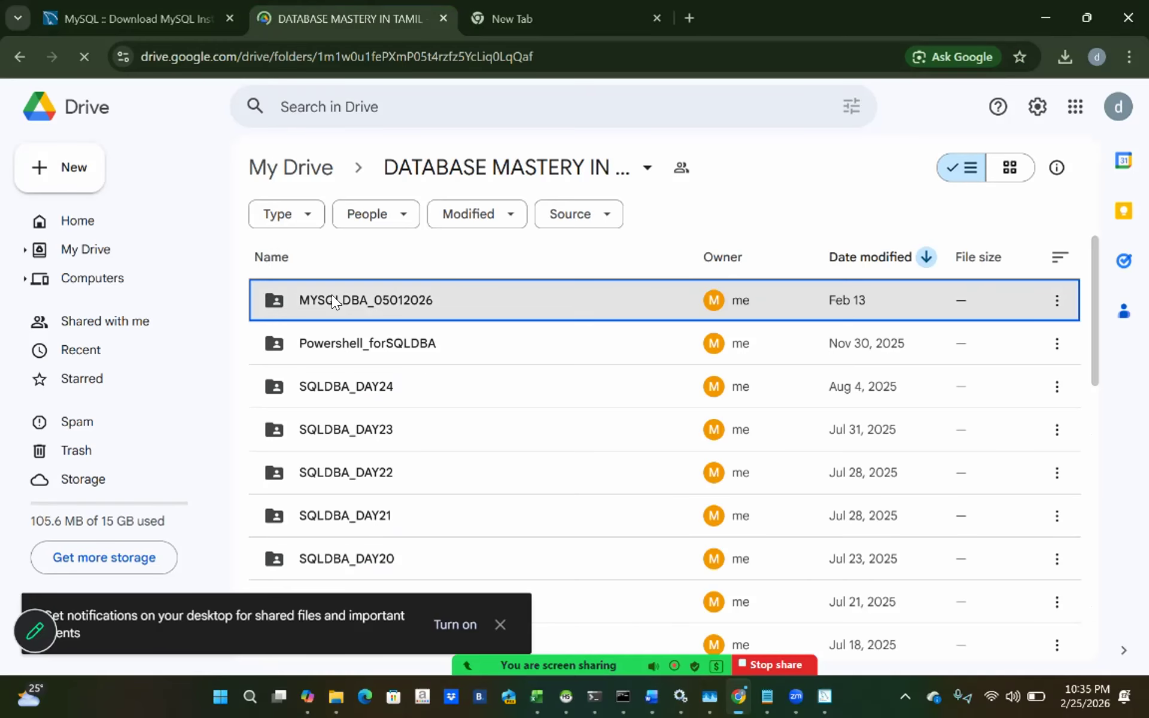
Upload Day 18 MySQL Upgrade in Windows, Day 17 Class Interview Questions and Answers, and Daily Mysql DBA session Tracker, replacing existing items.
click(65, 181)
click(66, 206)
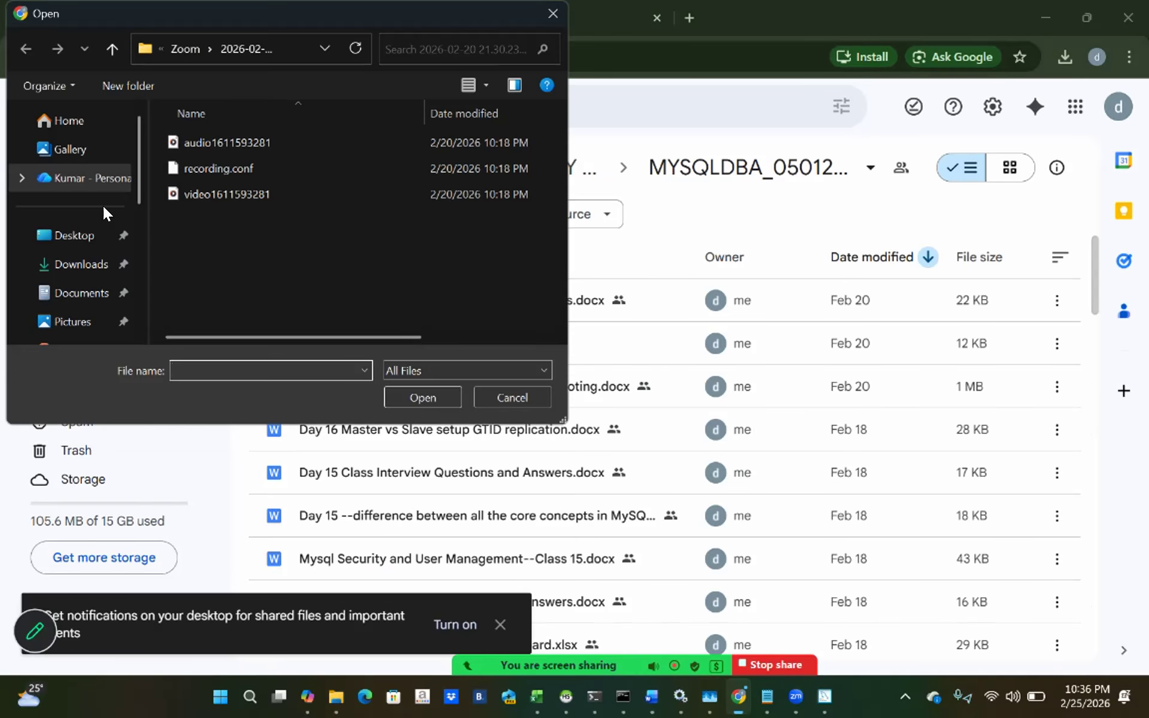
scroll(76, 286, down, 2)
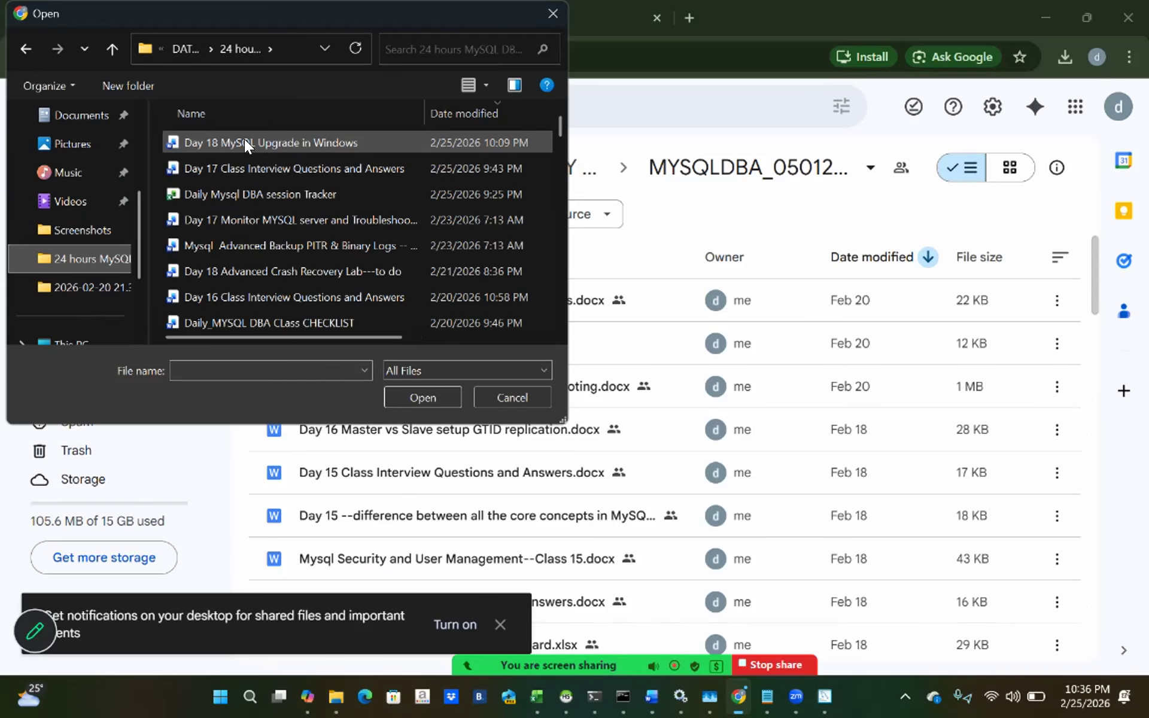
click(243, 139)
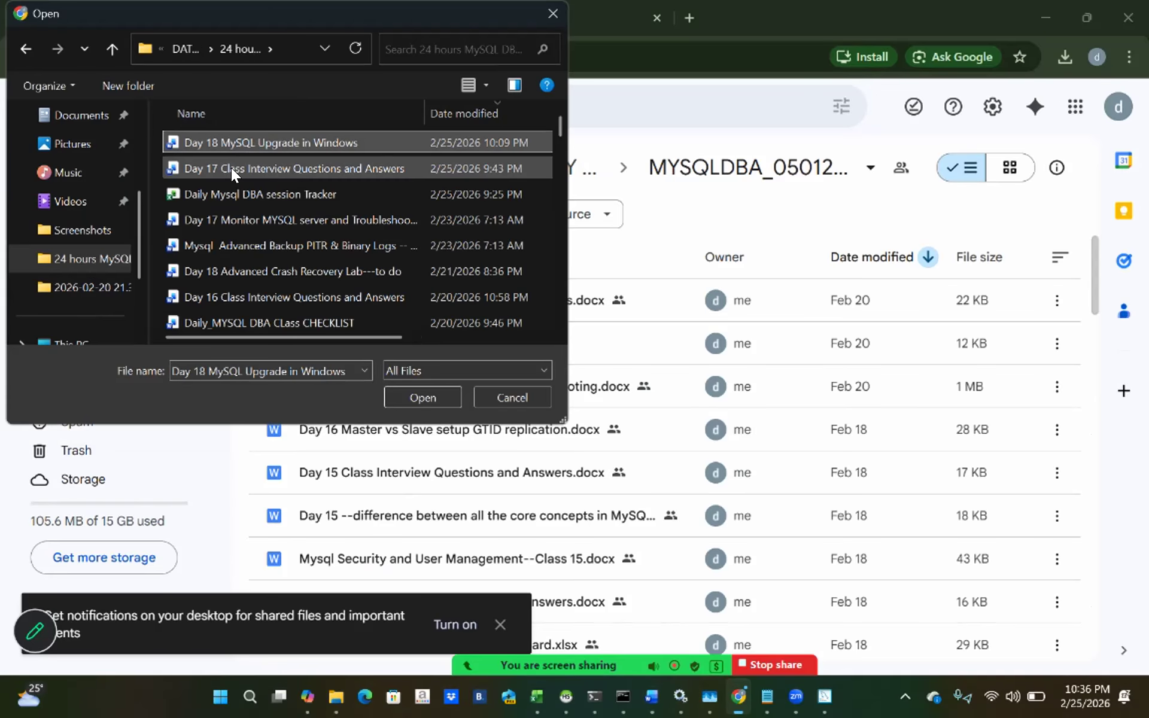
ctrl+click(231, 167)
ctrl+click(222, 194)
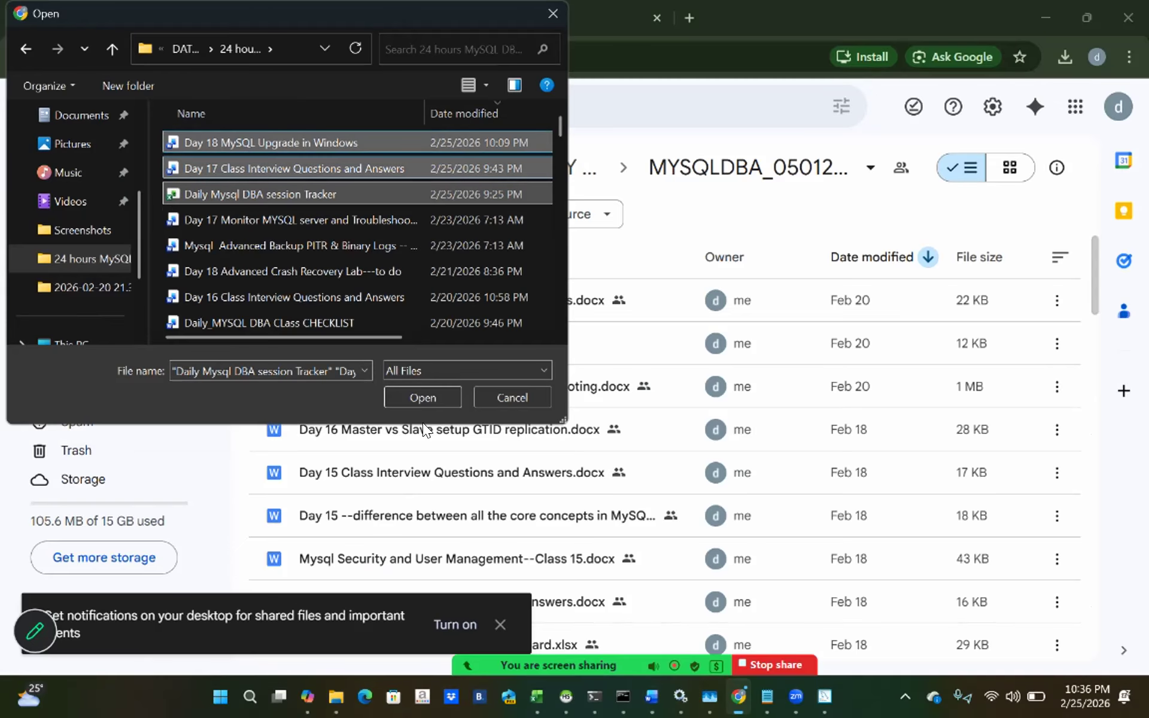
click(413, 402)
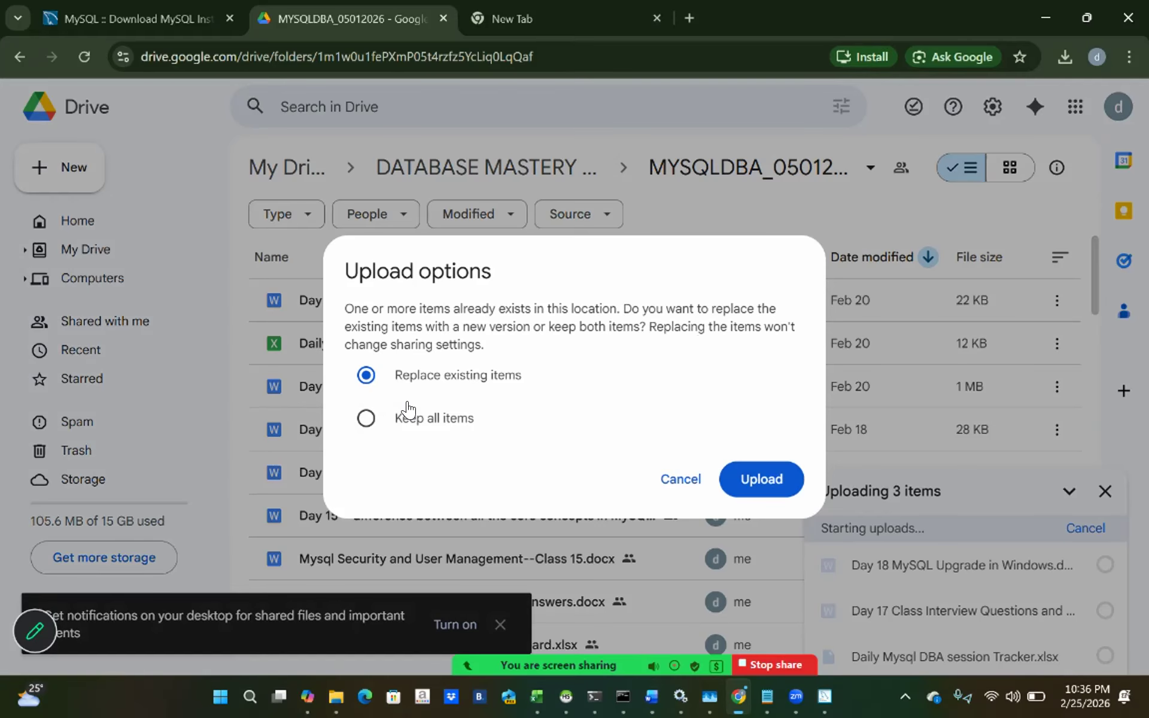
click(743, 479)
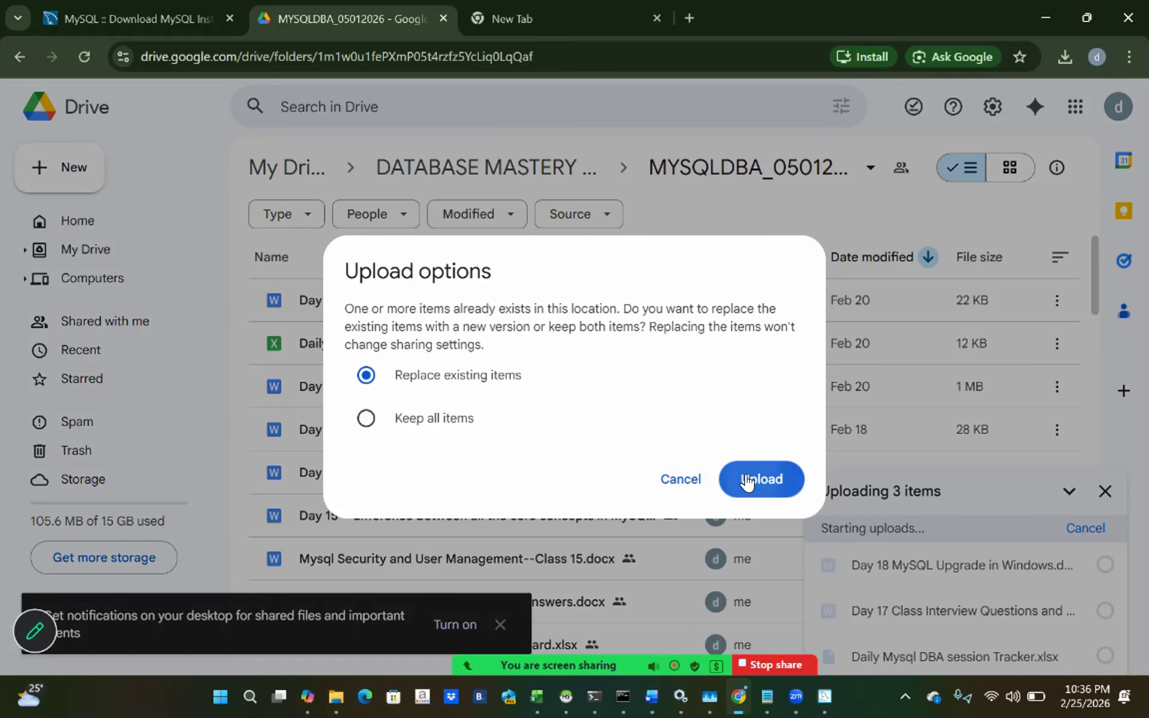
Switch back to the Day 18 MySQL Upgrade in Windows document in Word and bring up the screen-sharing controls.
key(alt+Tab)
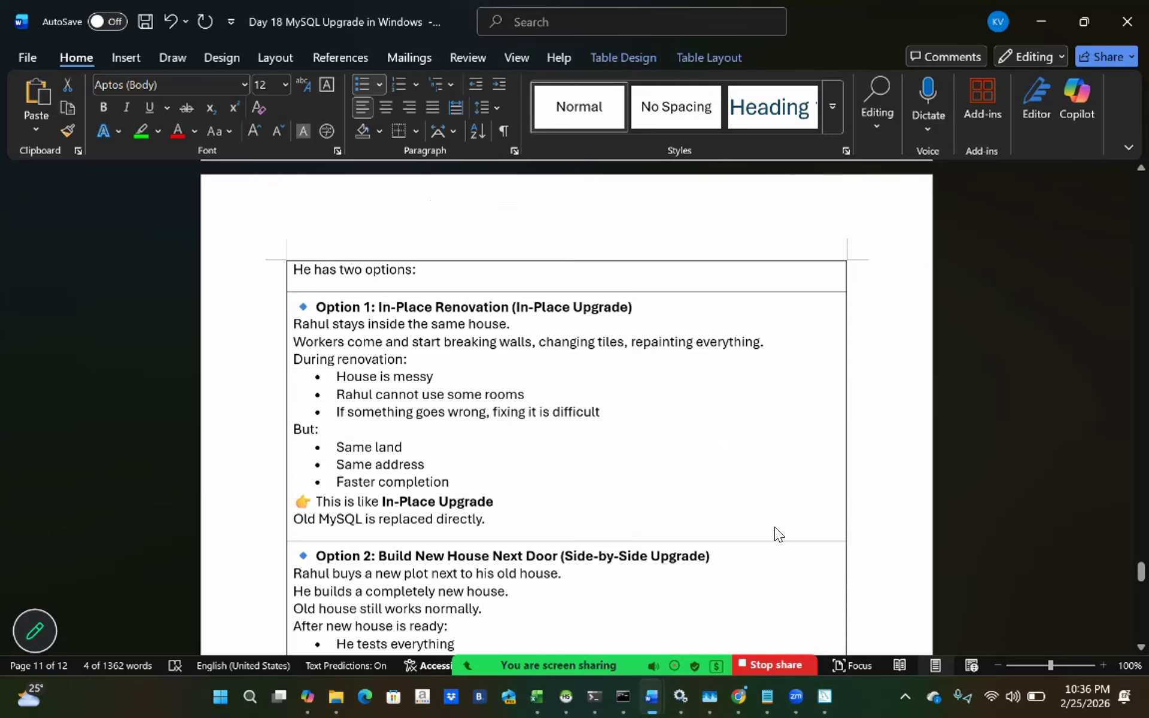
key(alt+Tab)
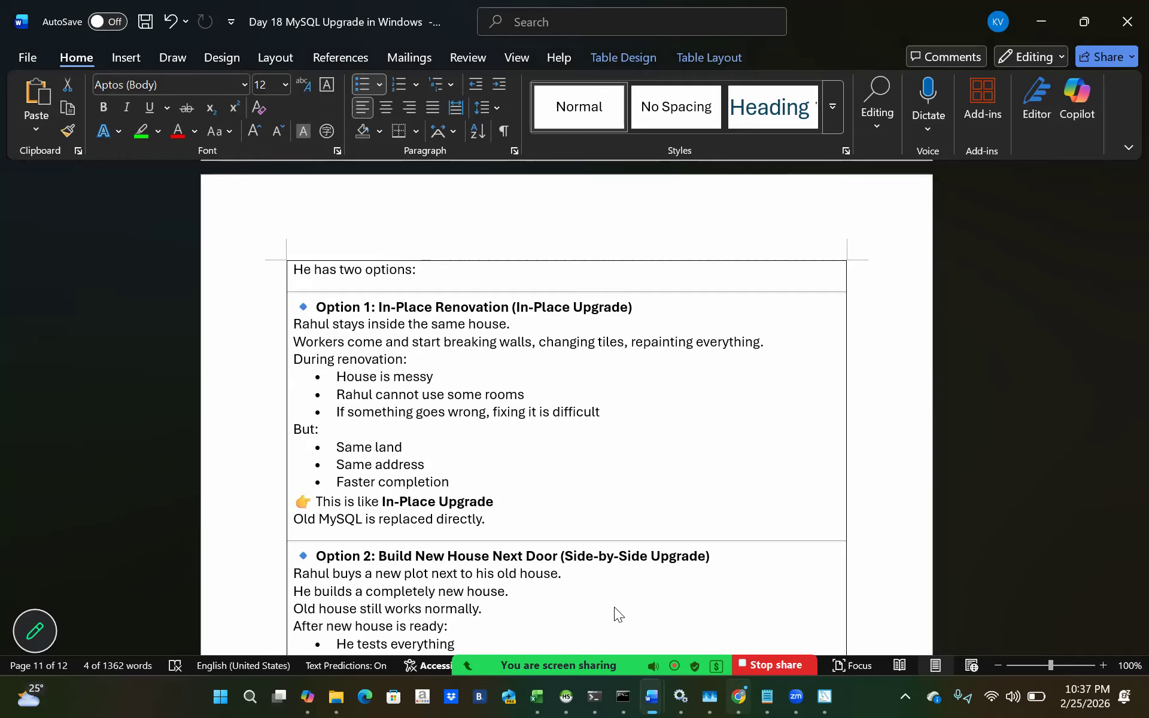
mouse_move(860, 619)
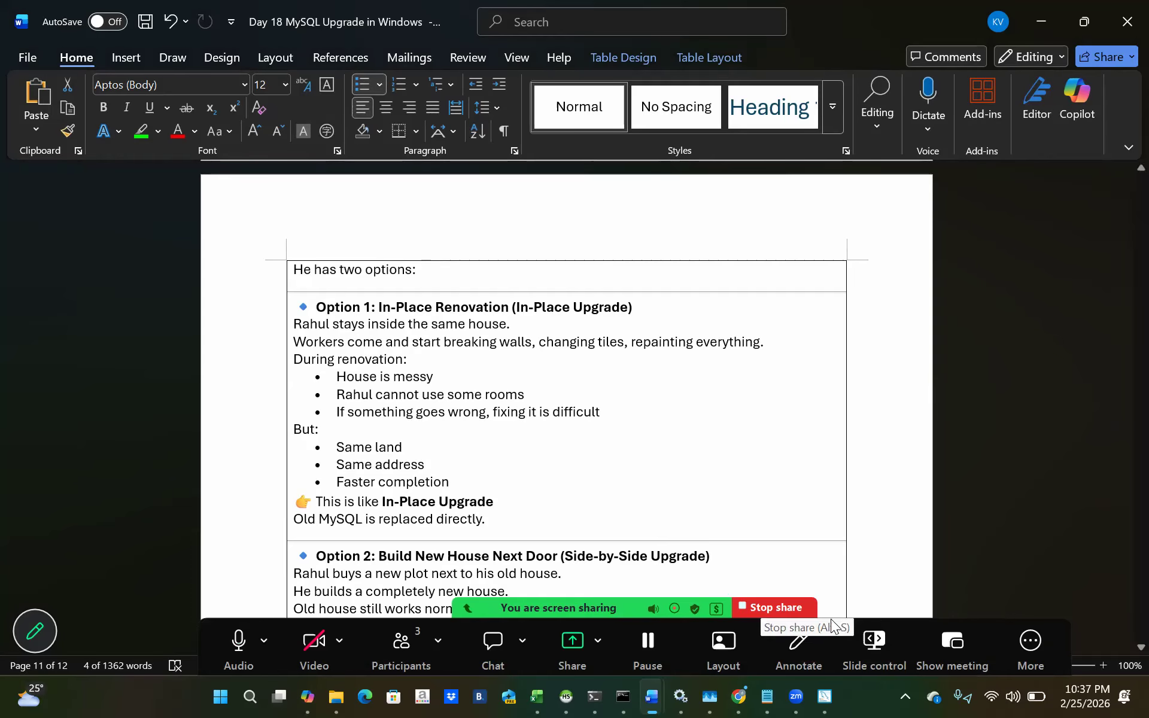